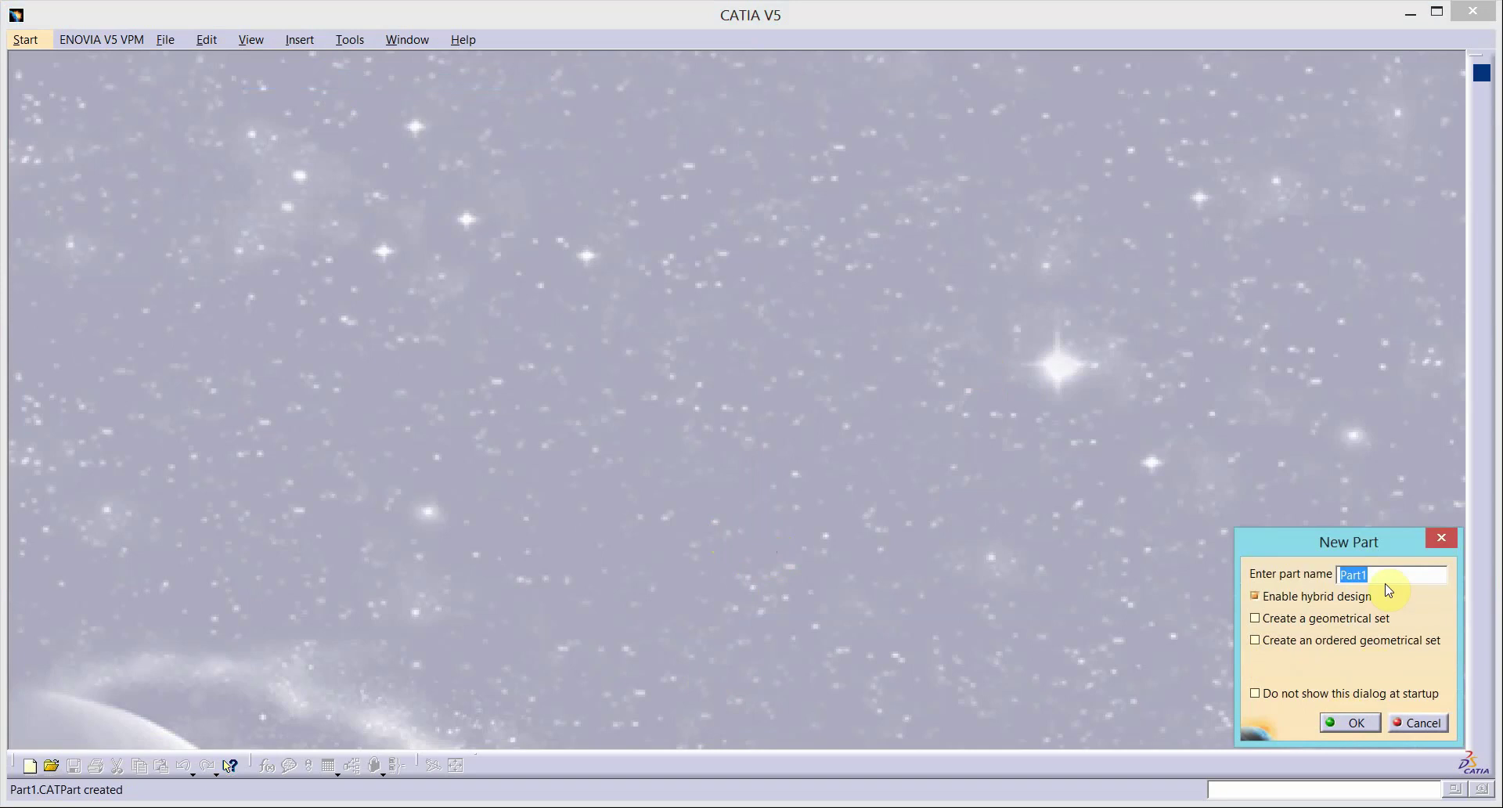
Step: Create a new part named Part1 with hybrid design enabled, and start a sketch on the xy plane
left_click(1346, 722)
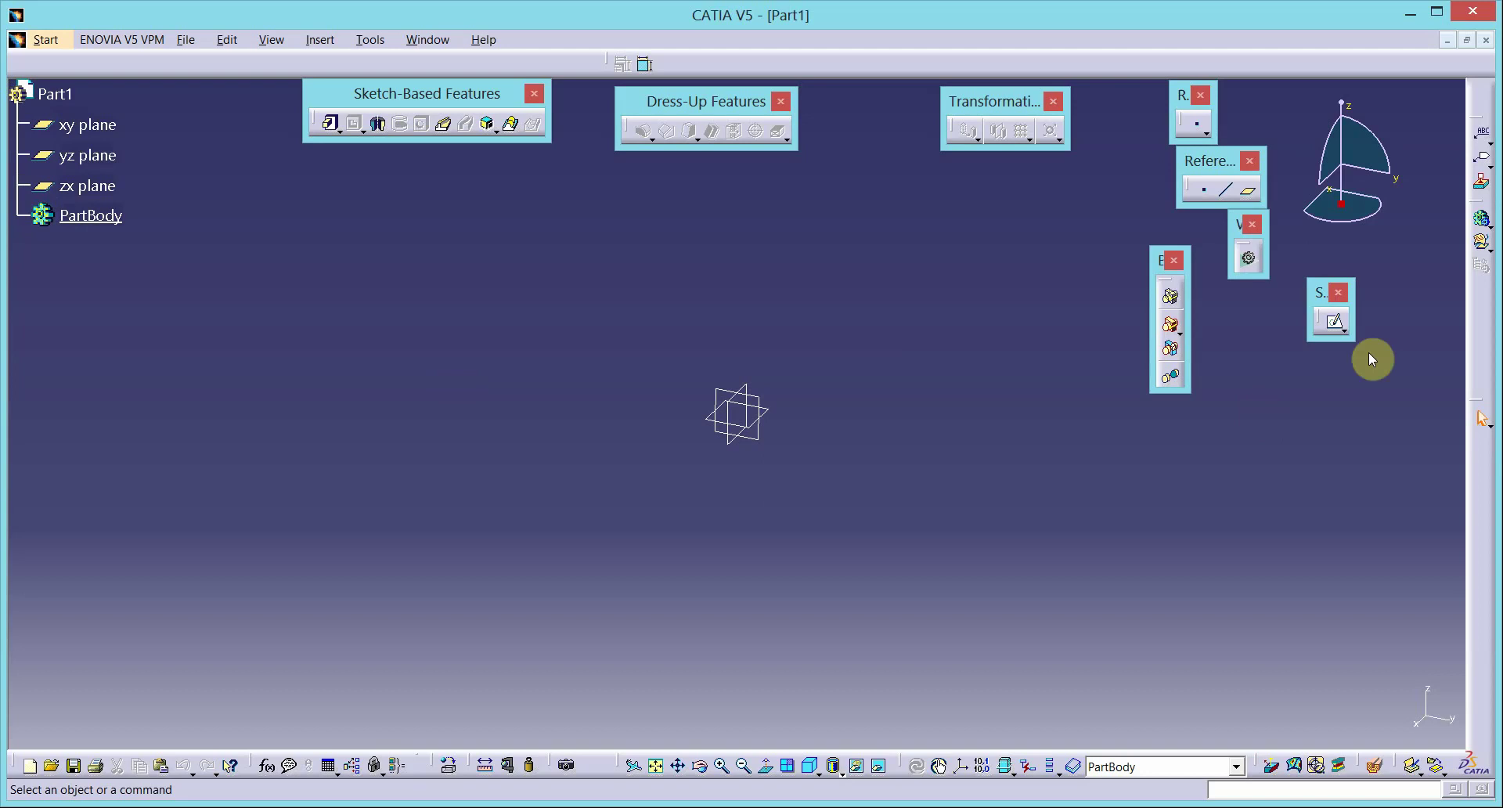
left_click(1334, 325)
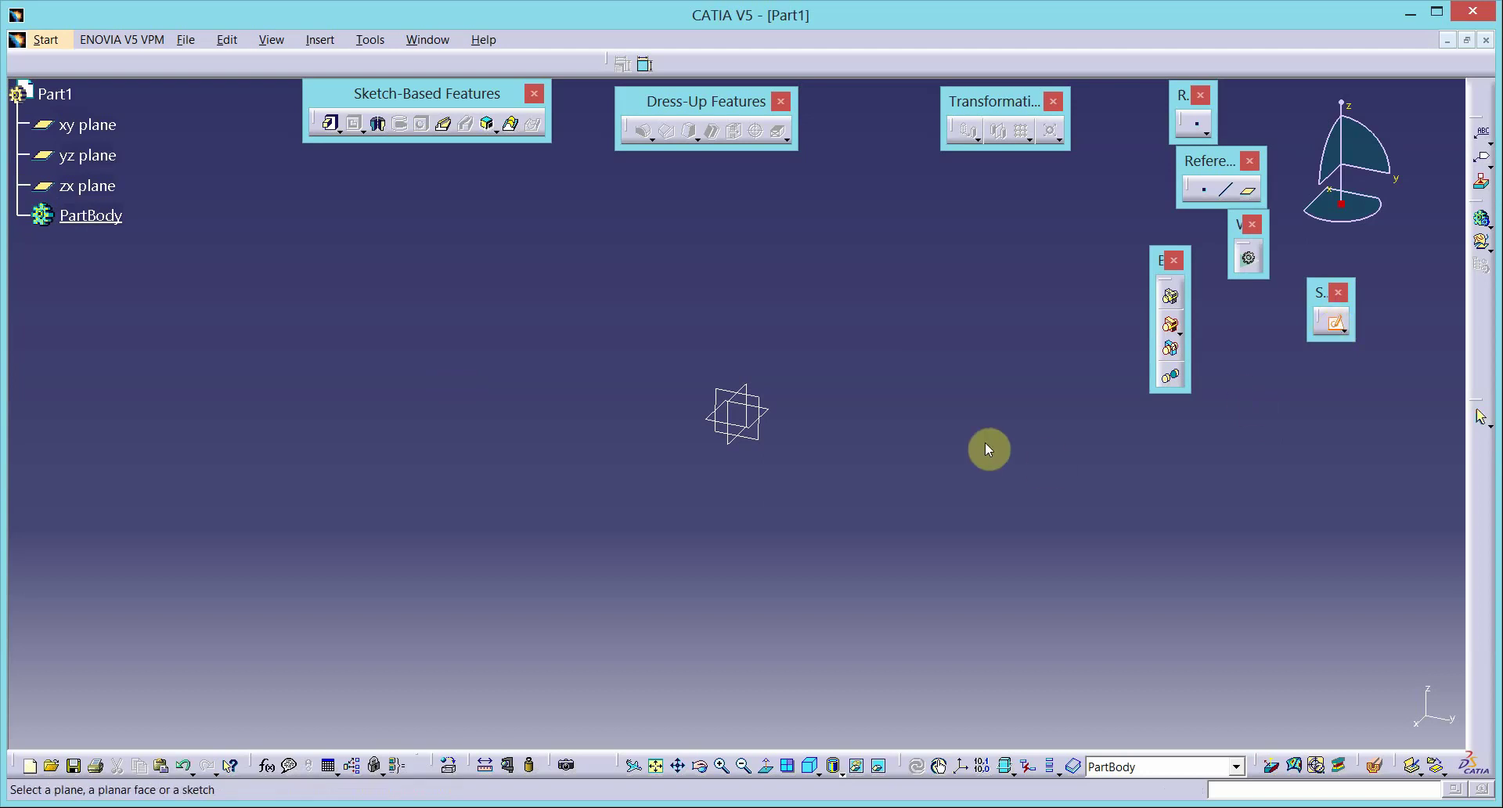
left_click(775, 416)
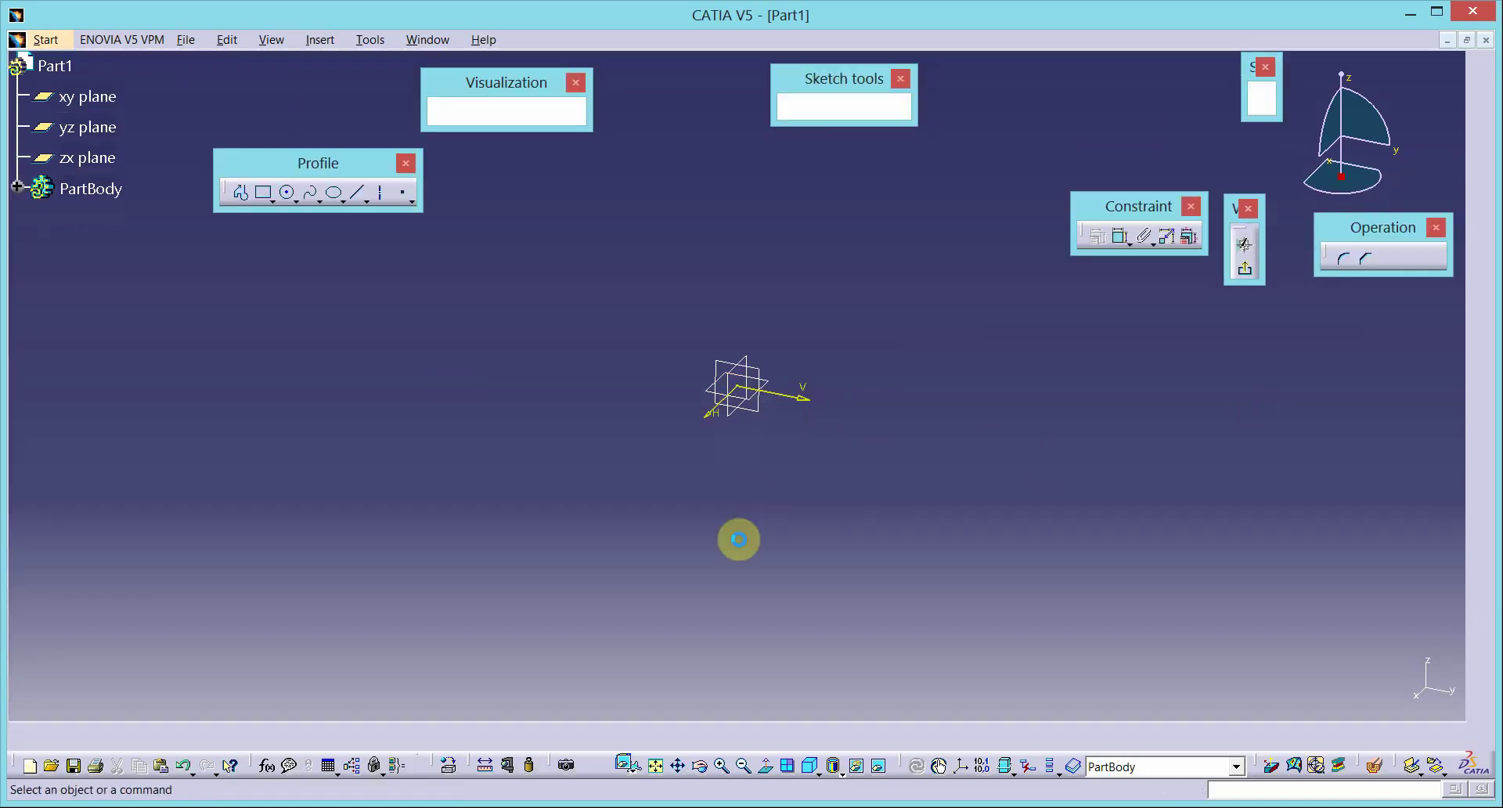
Step: Check the reference drawing and sketch a circle centred on the origin with a radius of about 67 mm
key("alt+Tab")
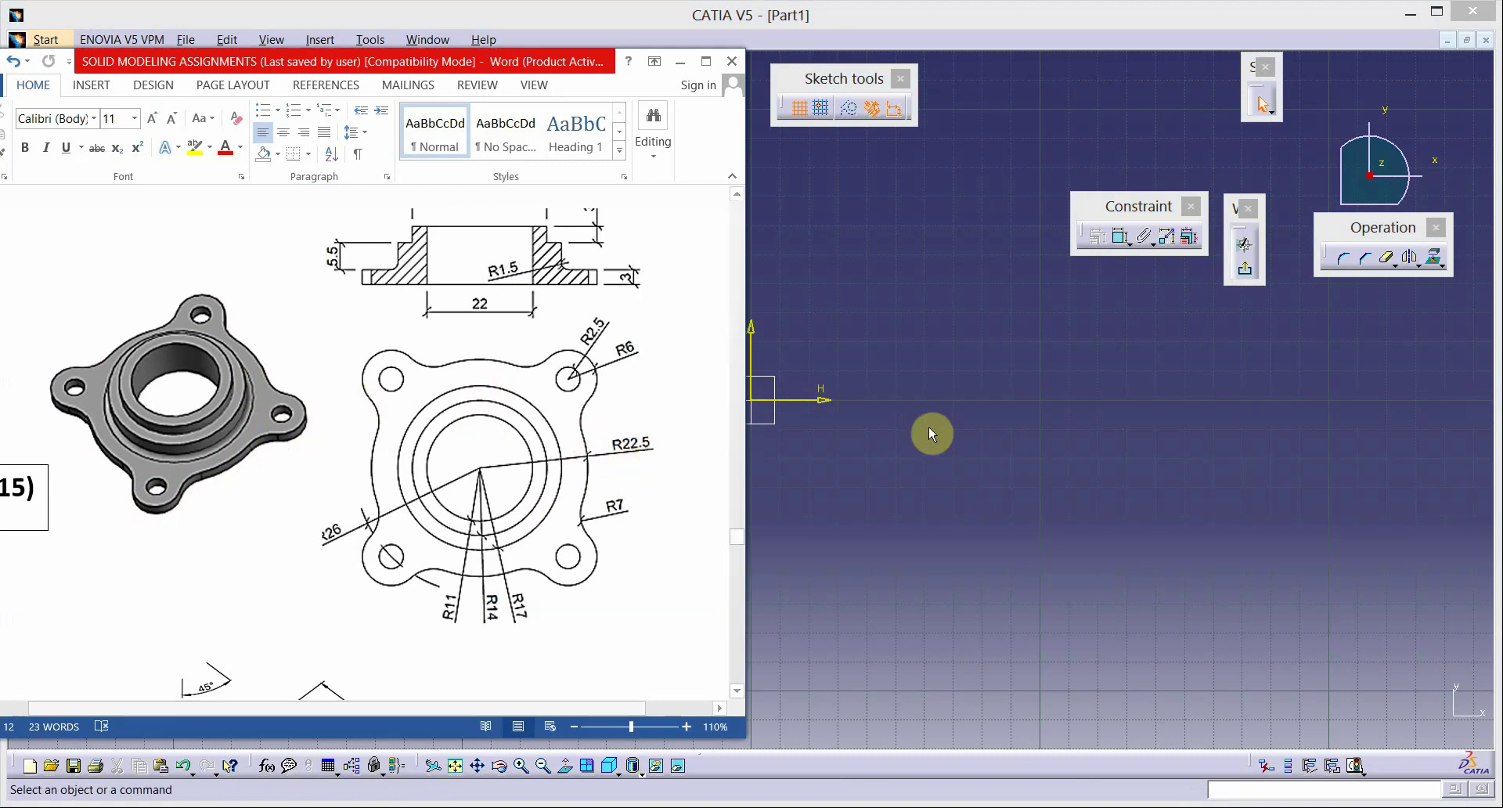
left_click(820, 215)
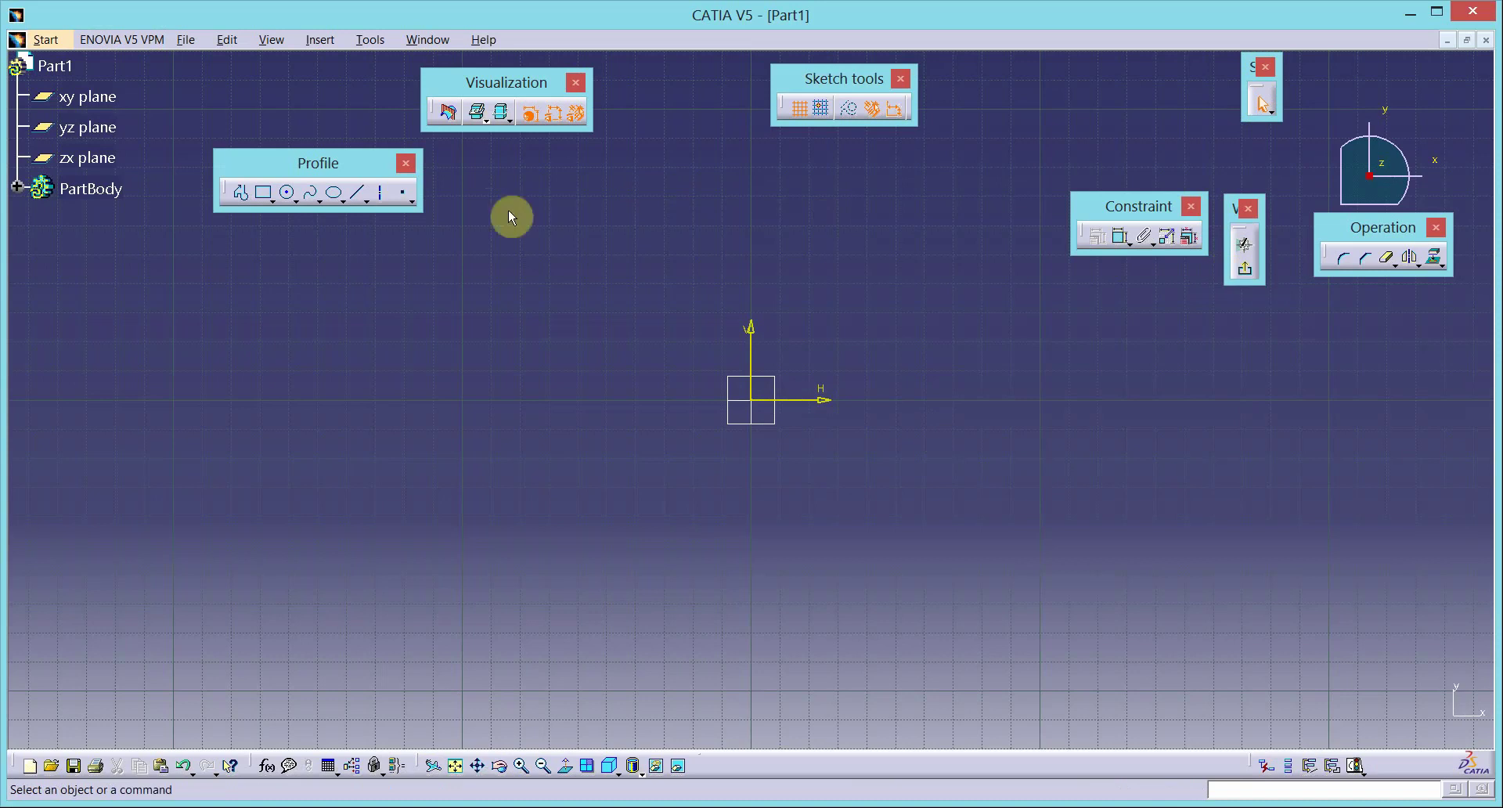
left_click(286, 193)
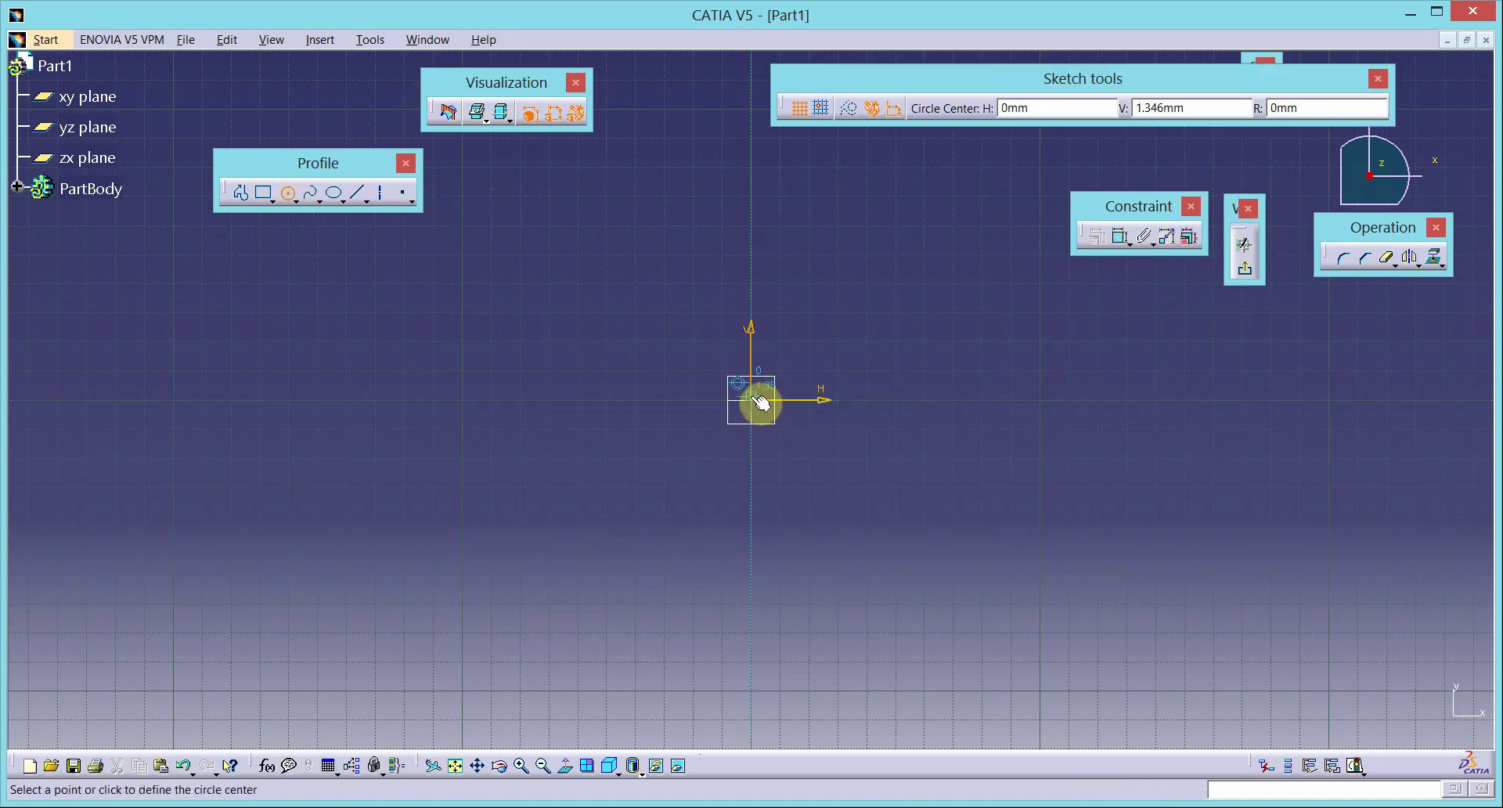
left_click(755, 401)
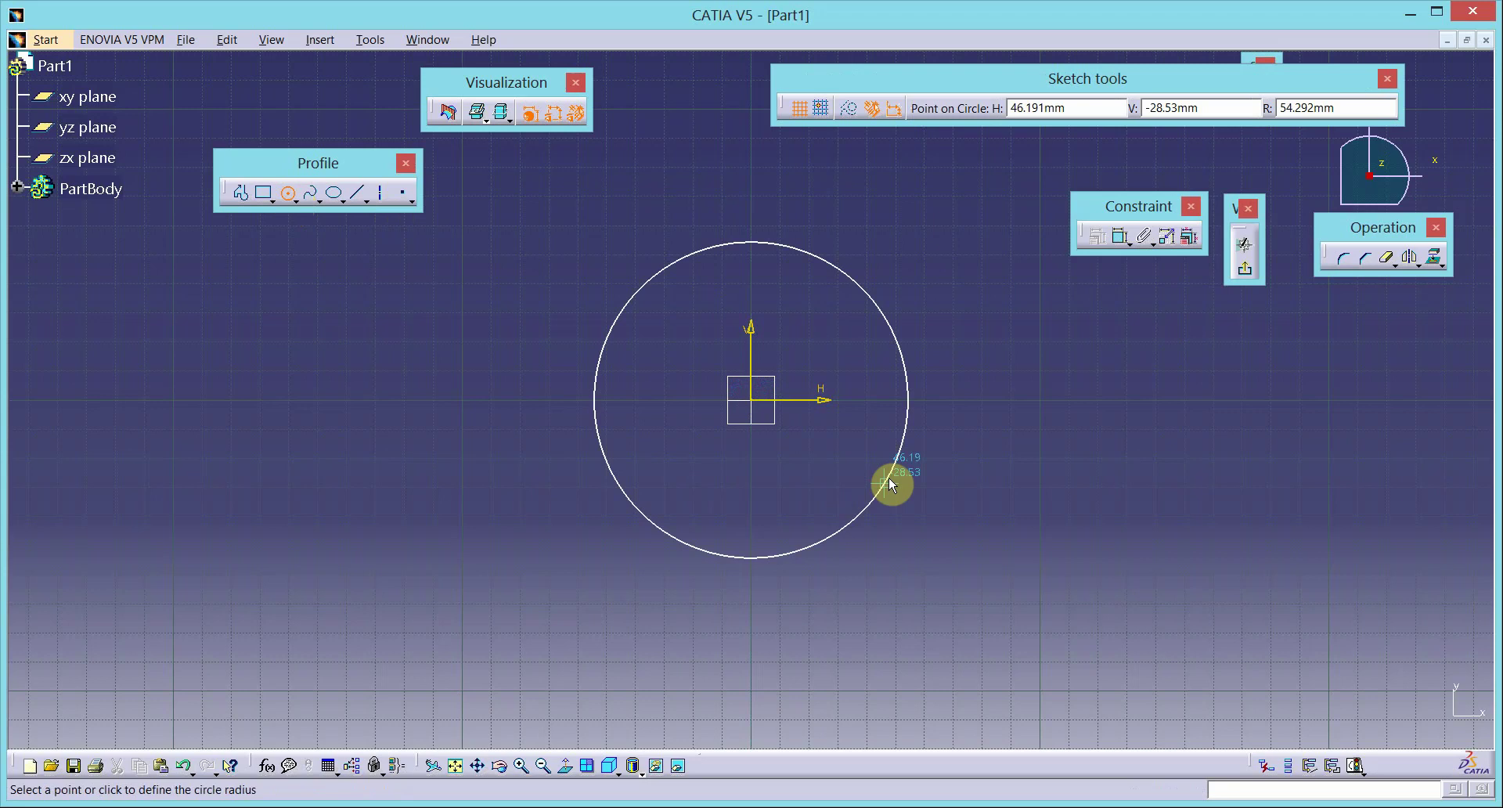
left_click(909, 516)
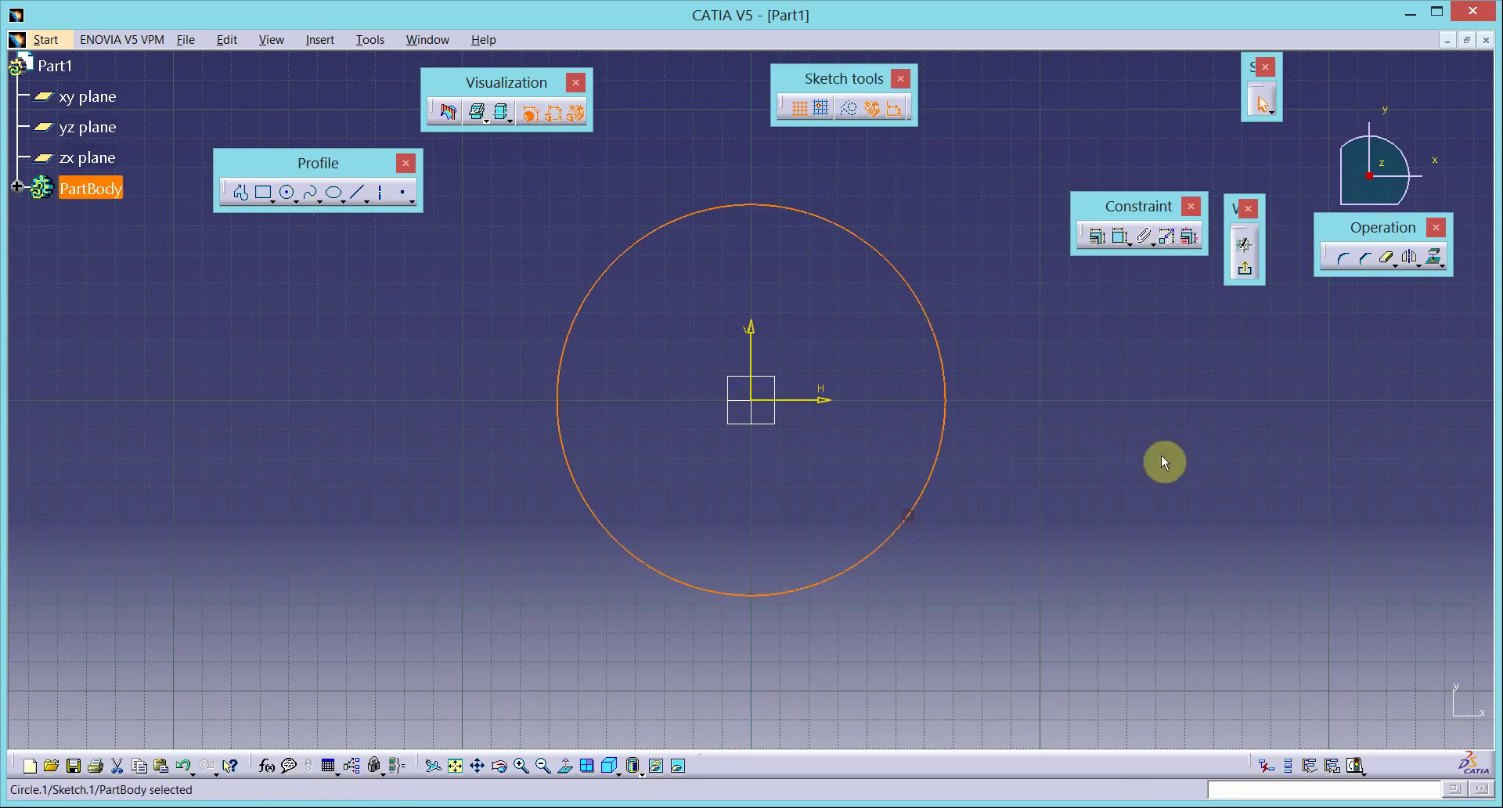
Step: Constrain the circle's radius to 22.5 mm, check it against the reference drawing and exit the sketch
left_click(1119, 236)
left_click(1041, 524)
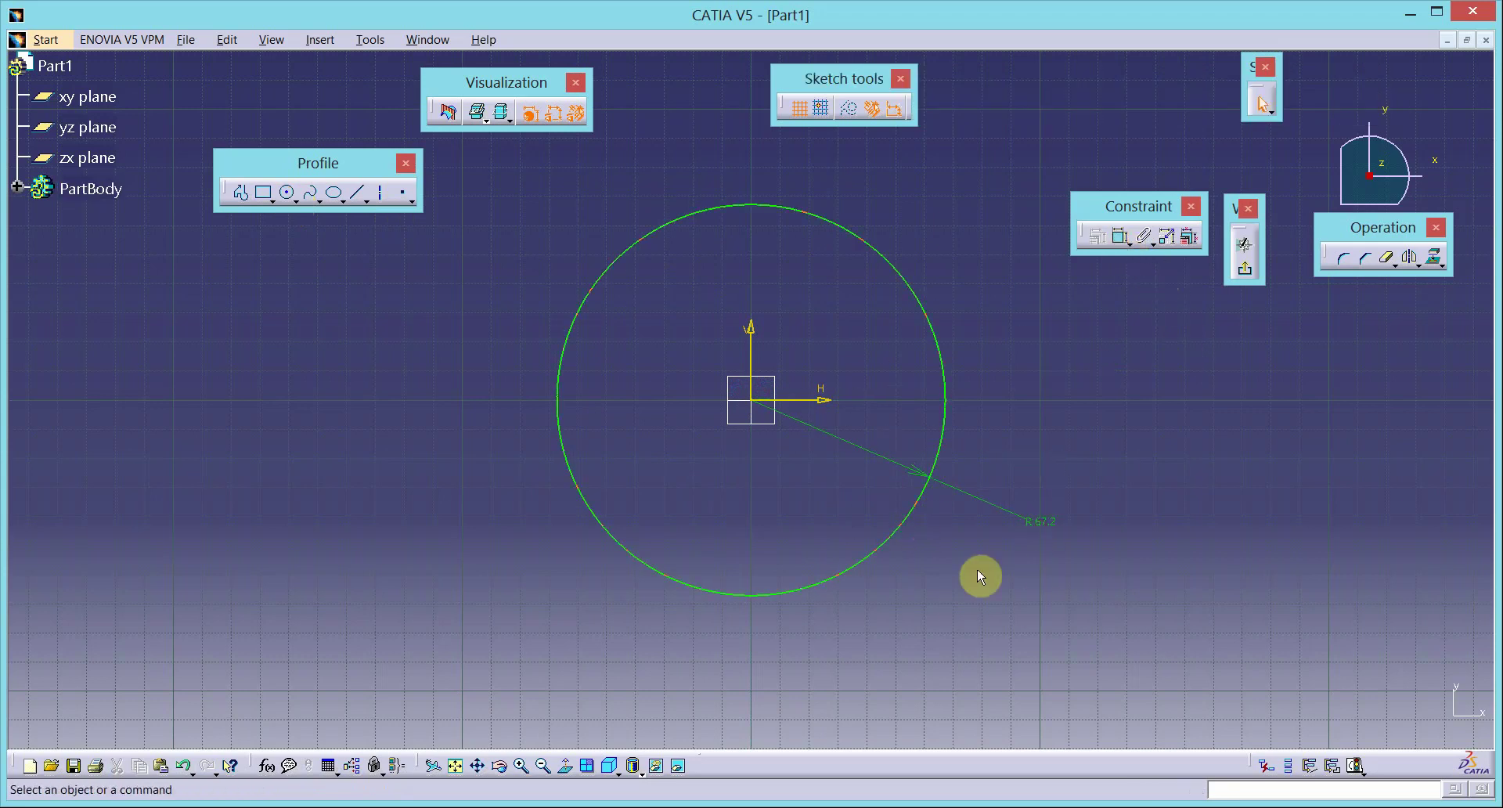
double_click(1051, 521)
type("2")
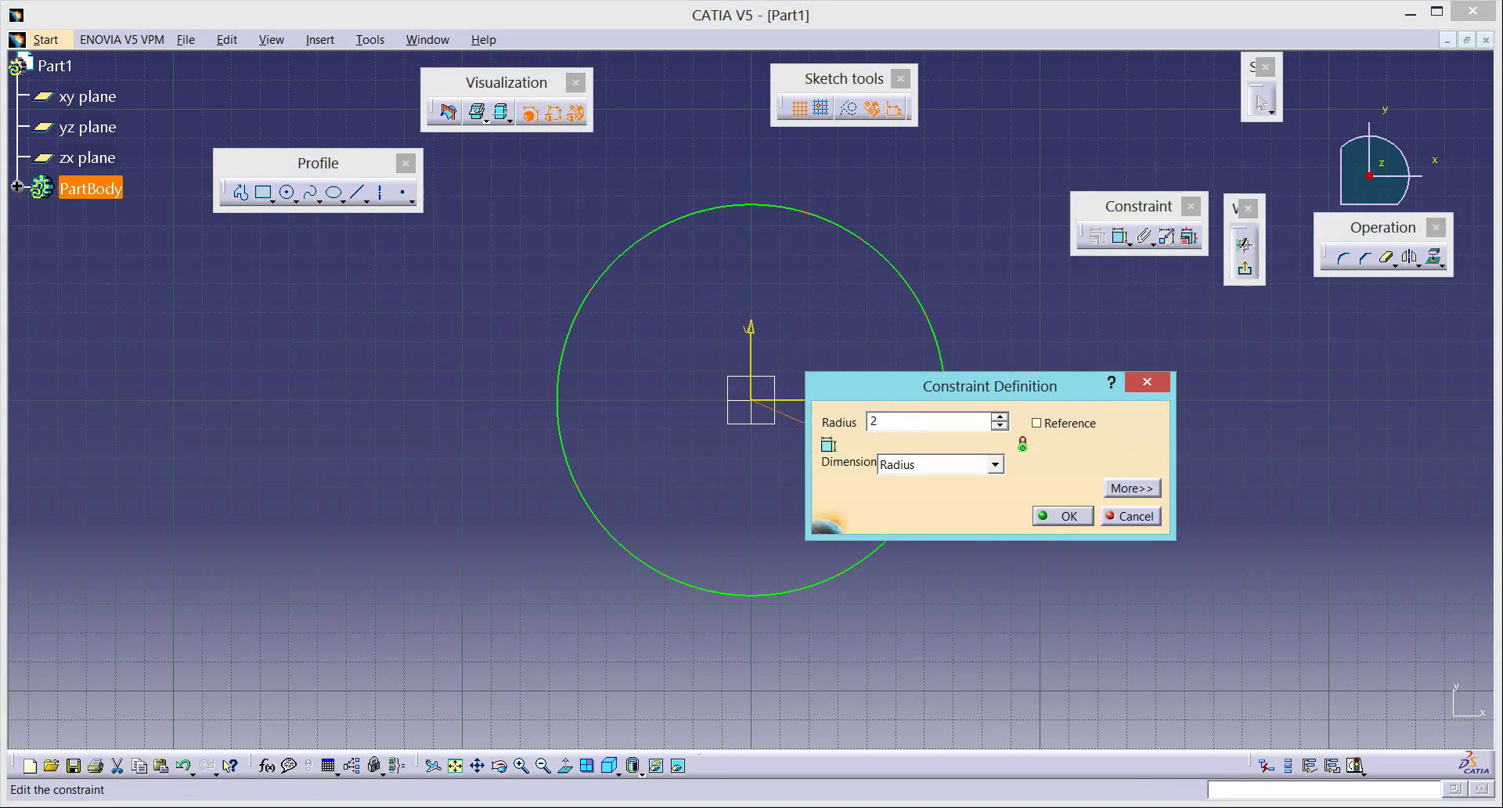
type("525")
left_click(1053, 520)
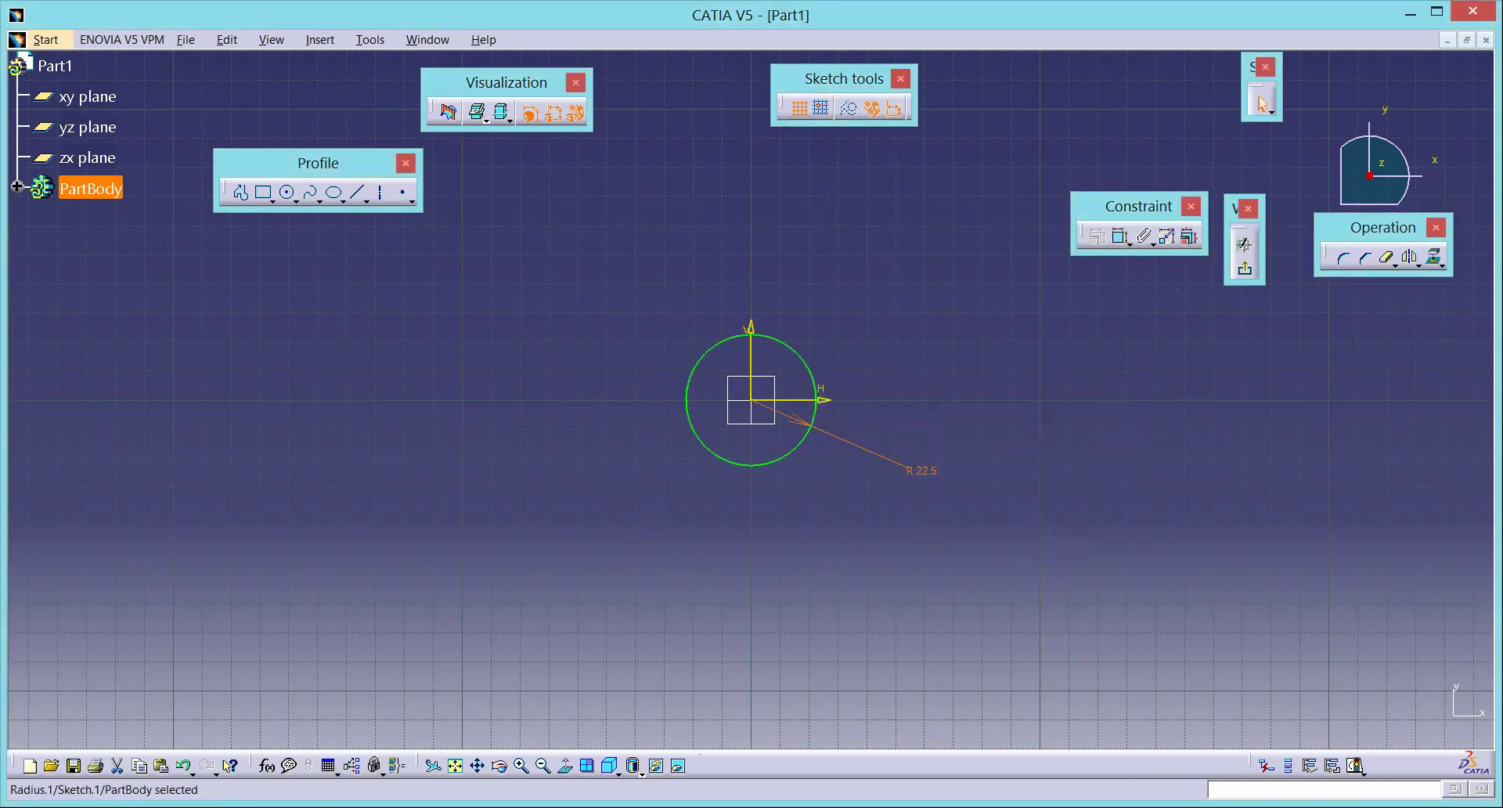
key("alt+Tab")
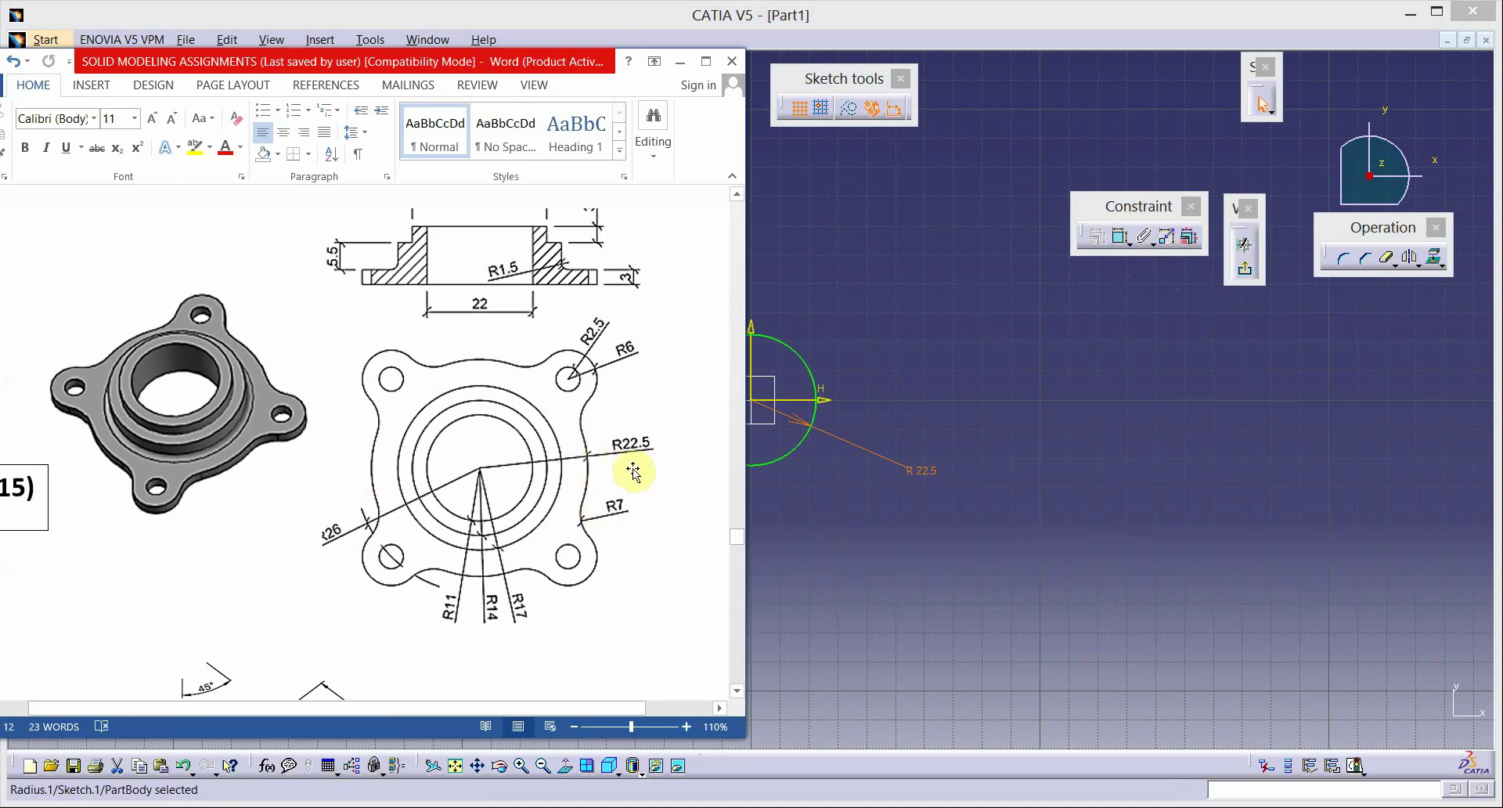
left_click(1172, 412)
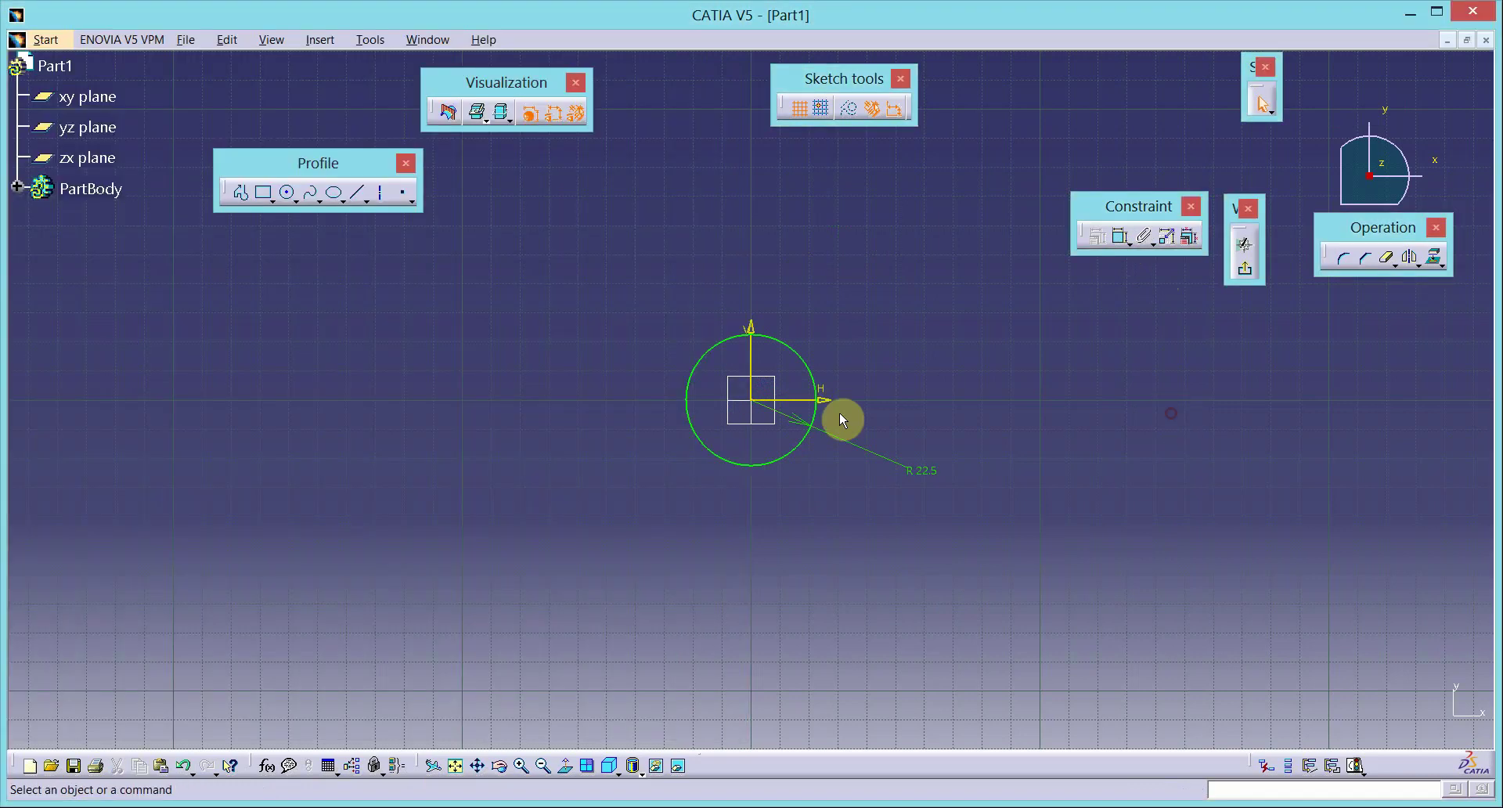
left_click(1246, 271)
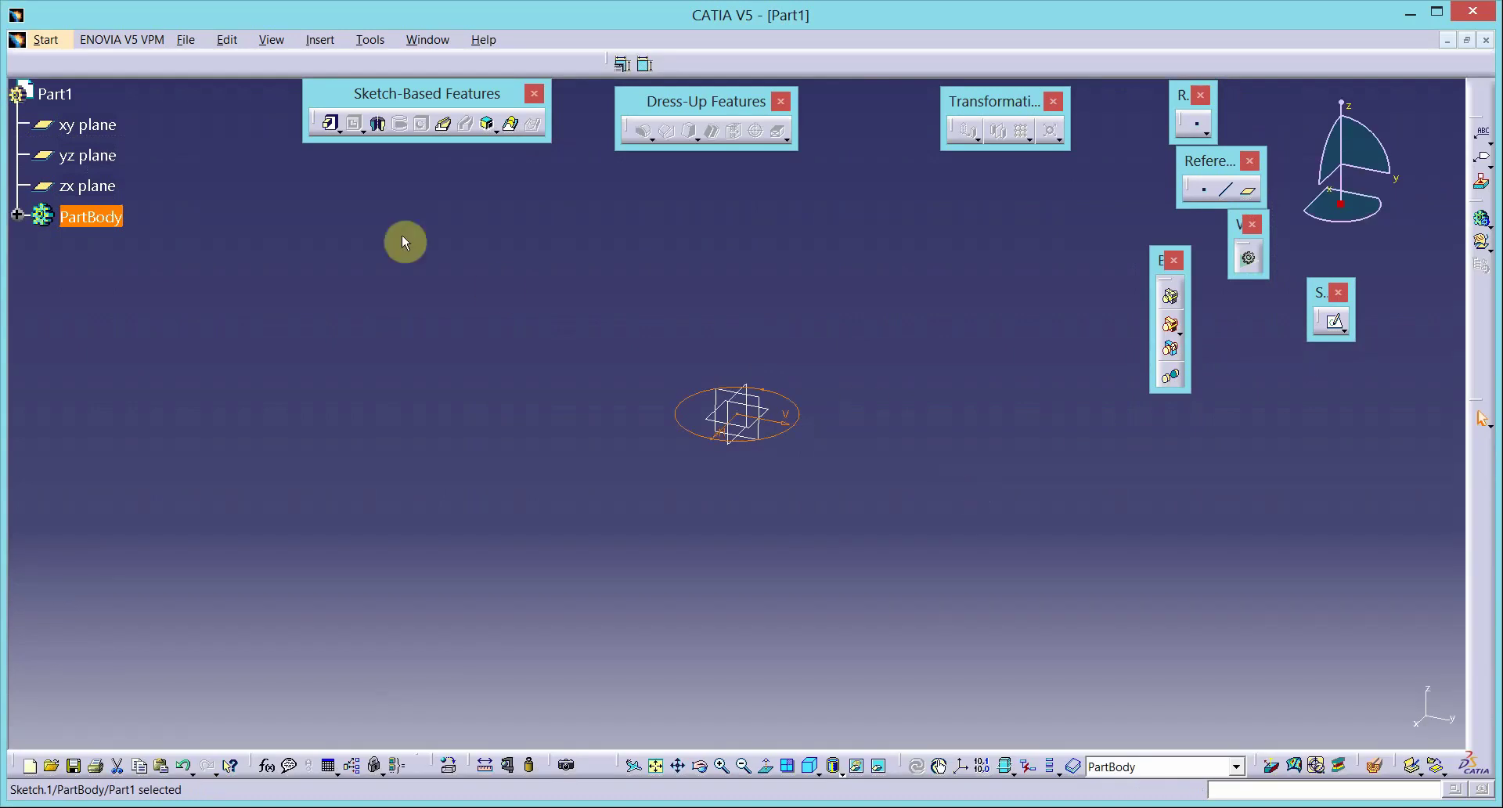
Step: Pad the circle sketch with mirrored extent and a length of 3/2 mm, following the flange thickness in the drawing
left_click(332, 125)
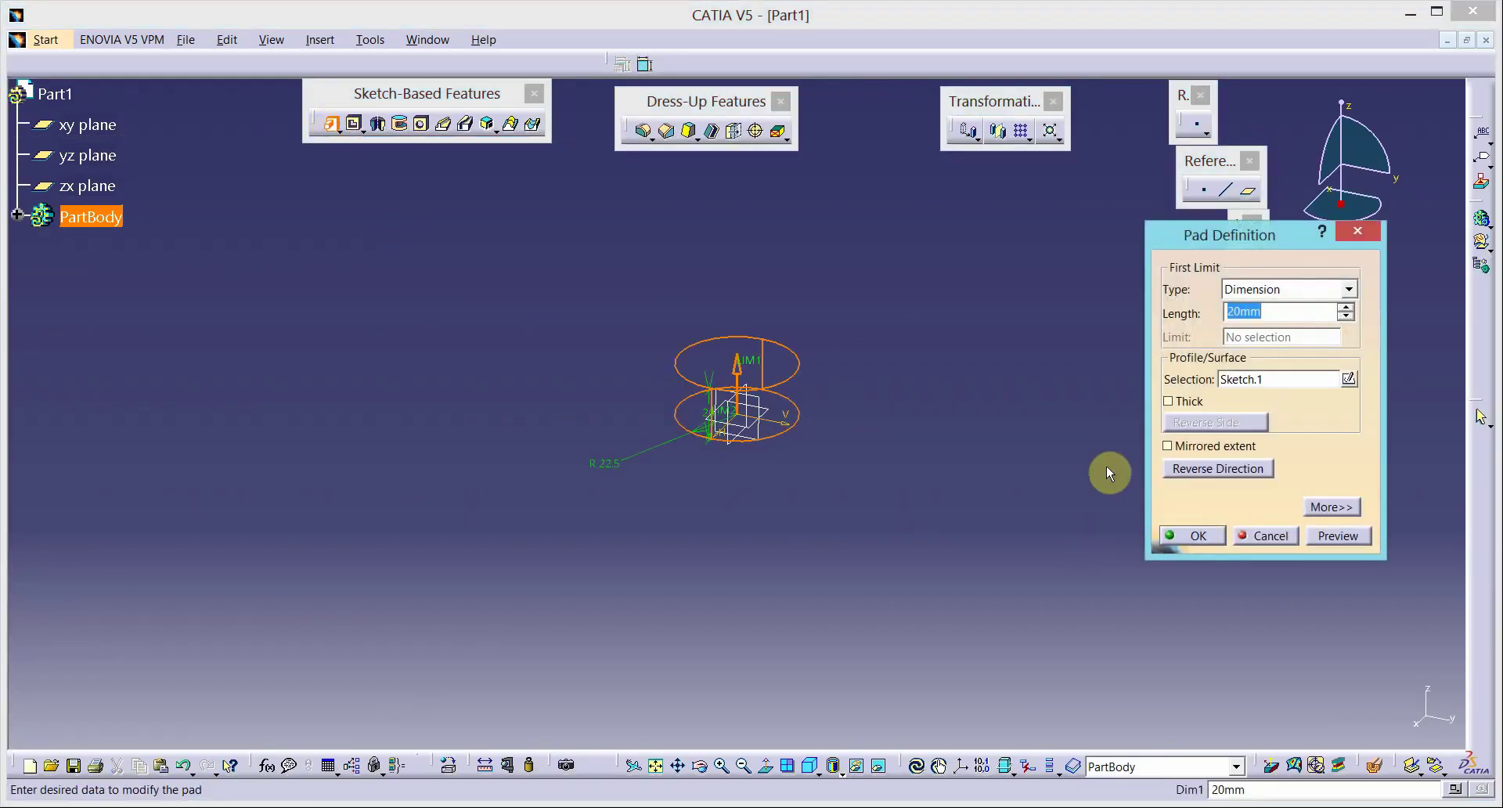
left_click(1217, 445)
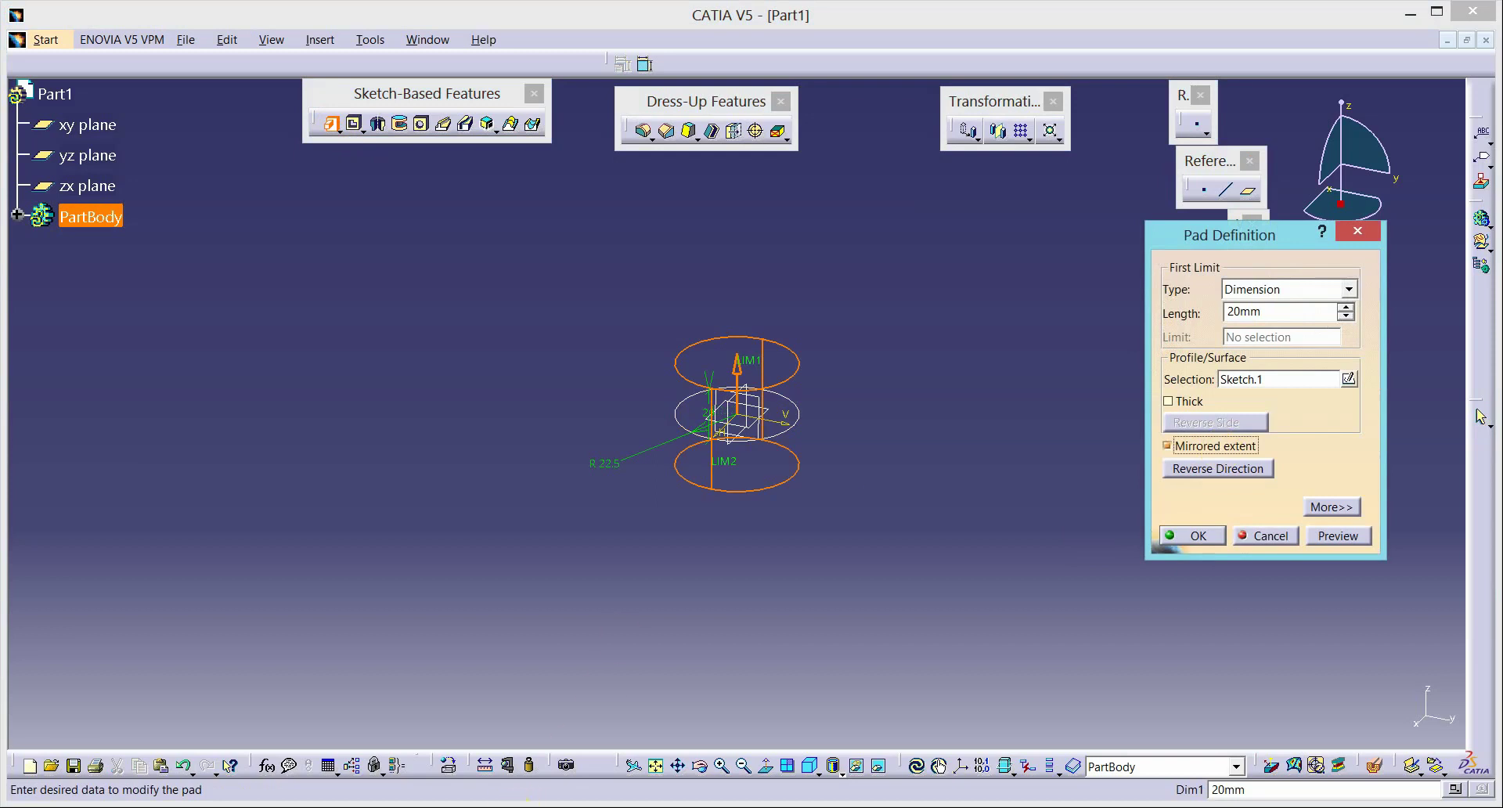
key("alt+Tab")
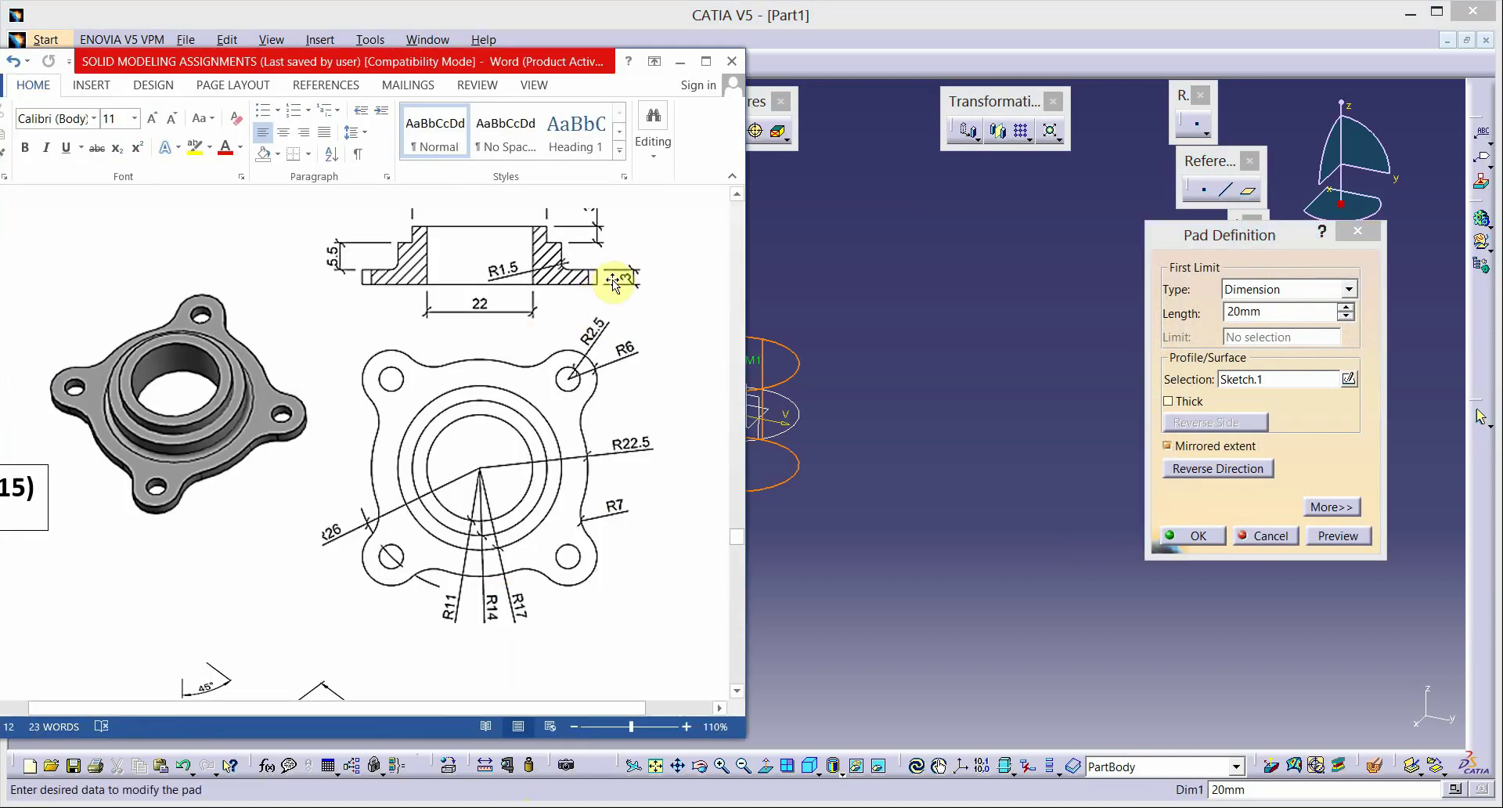
double_click(1263, 313)
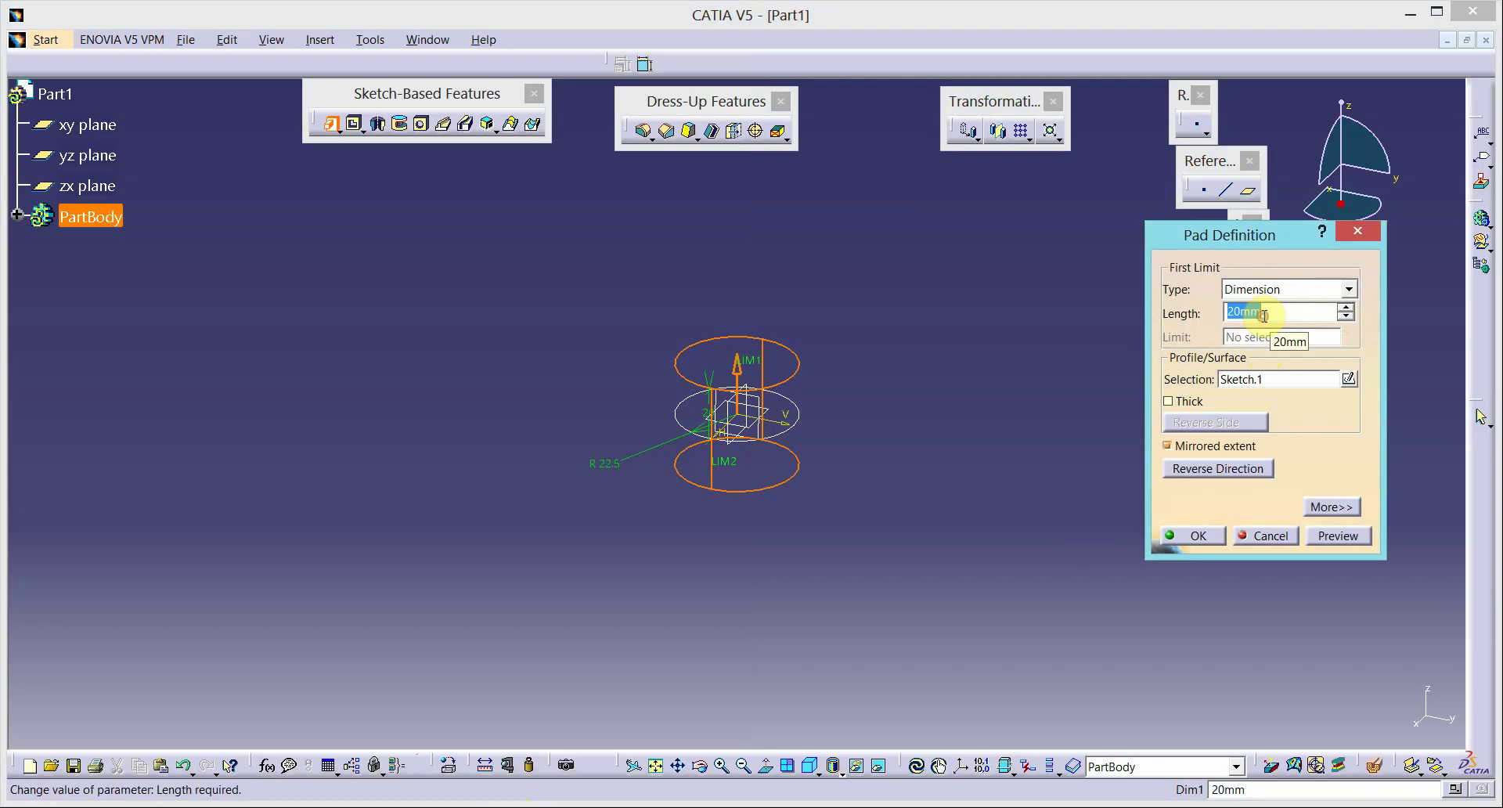
type("3/2")
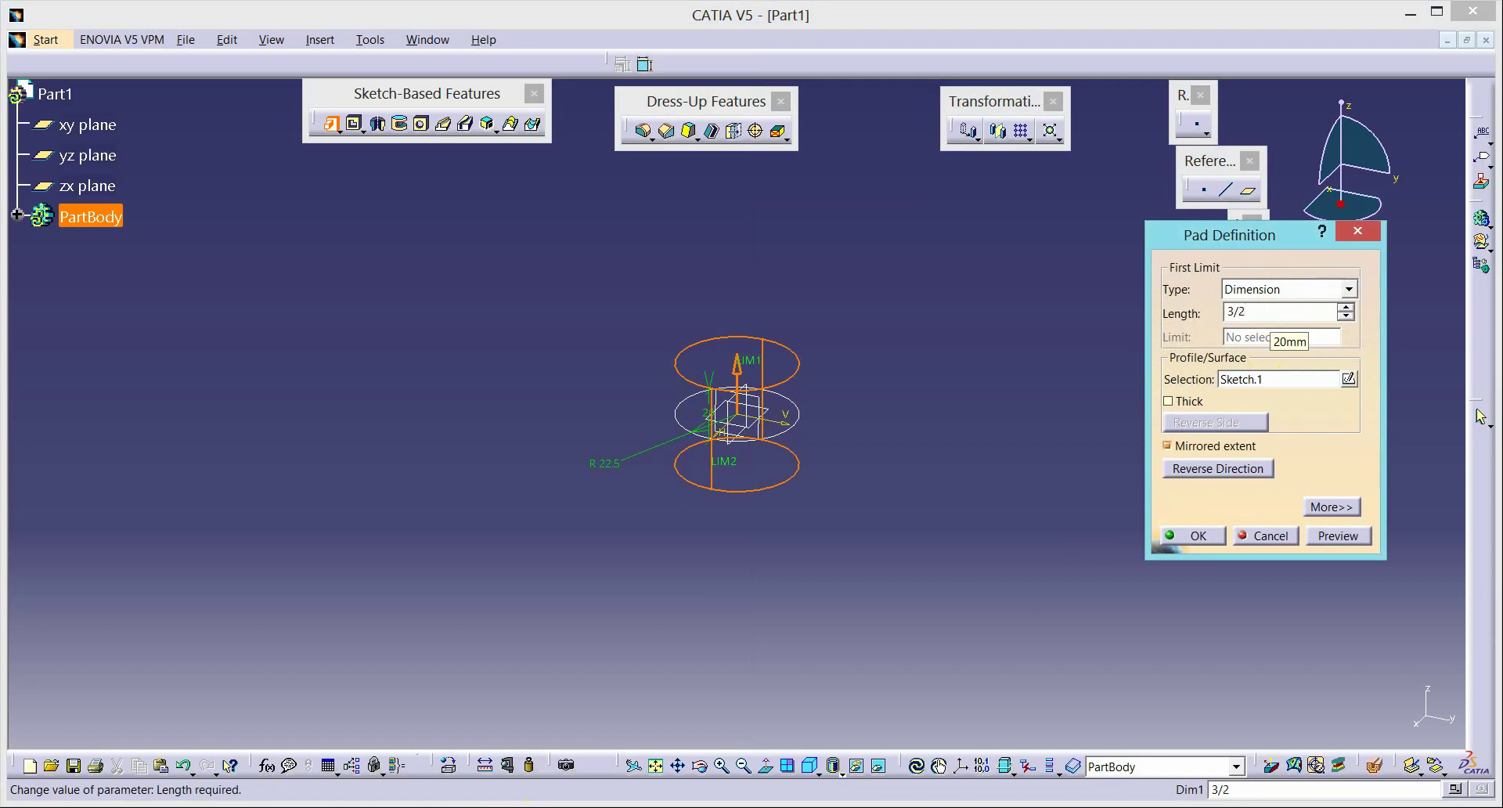
key("Return")
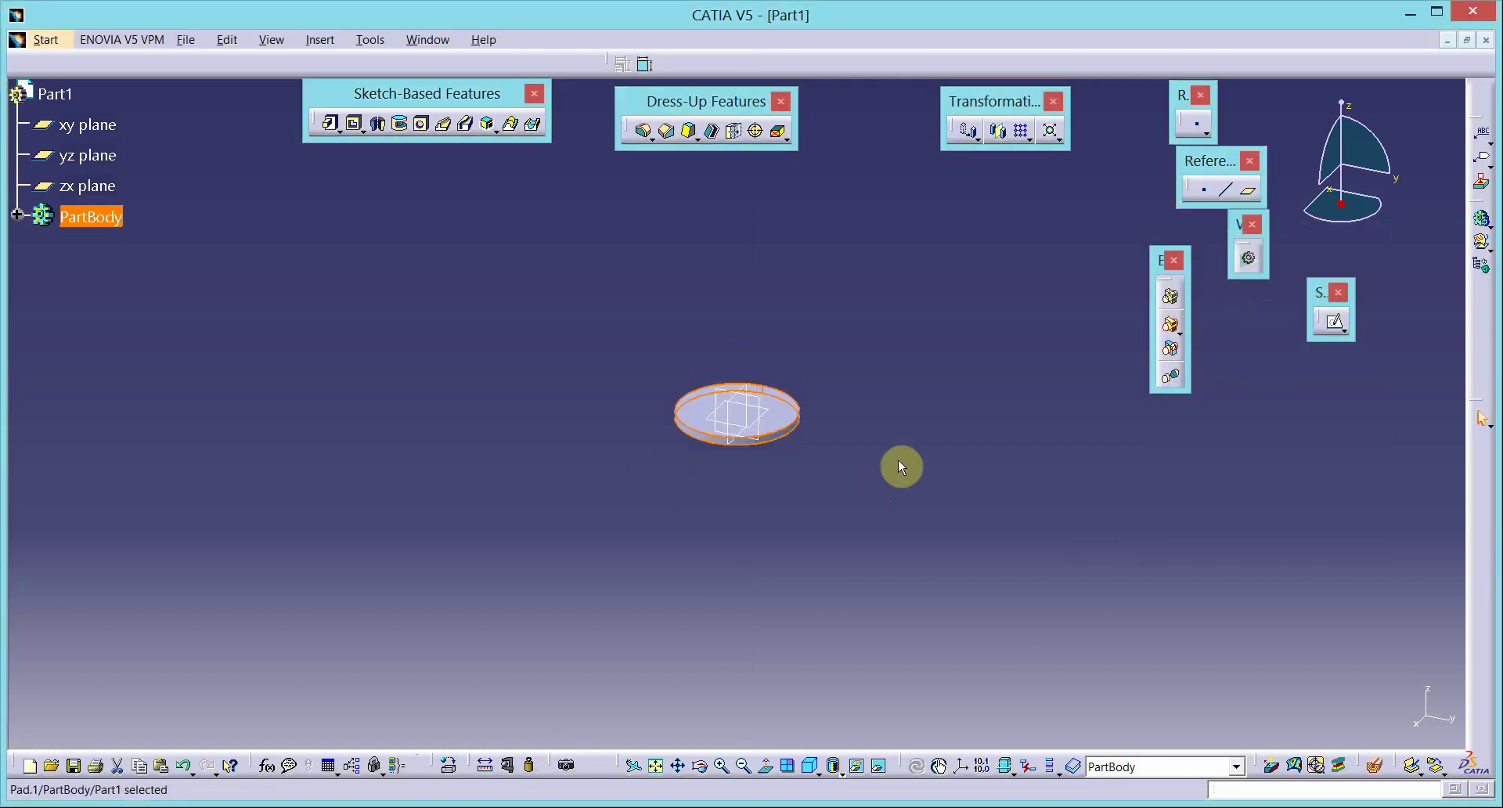
Step: Start a second sketch on the xy plane of the disc and check the lug geometry in the reference drawing
middle_click_drag(900, 466, 906, 326, "ctrl")
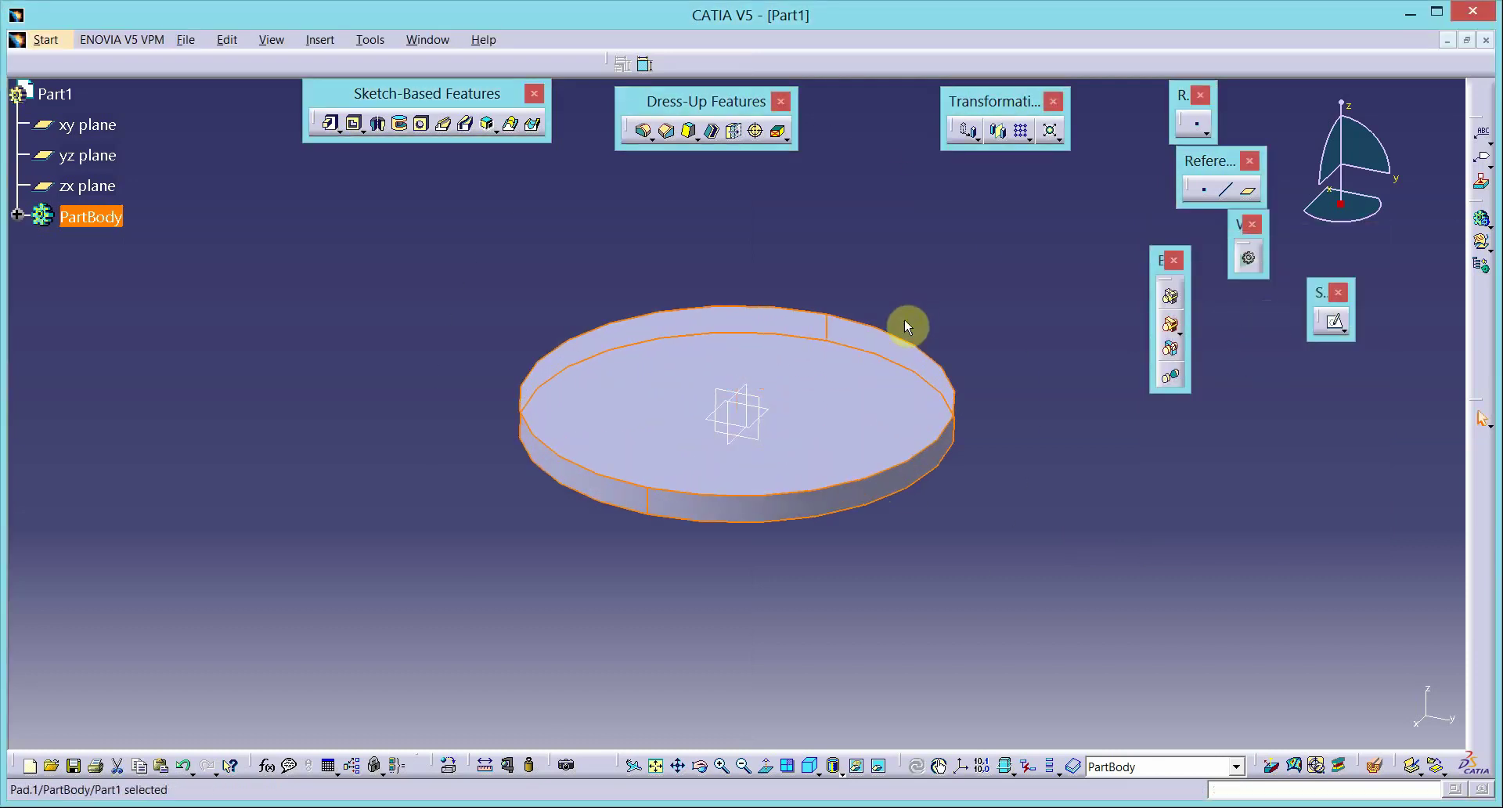
left_click(764, 410)
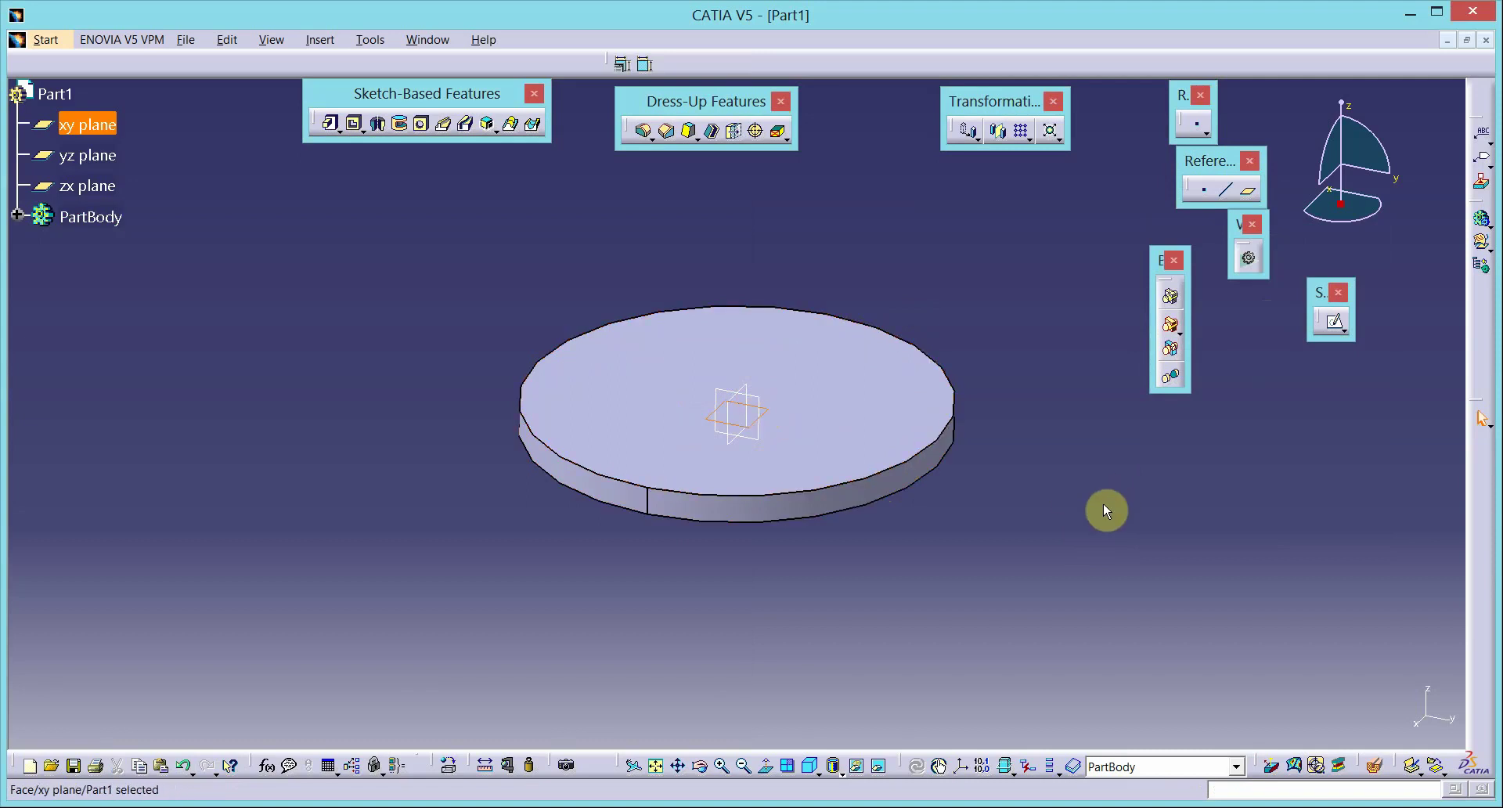
left_click(1334, 323)
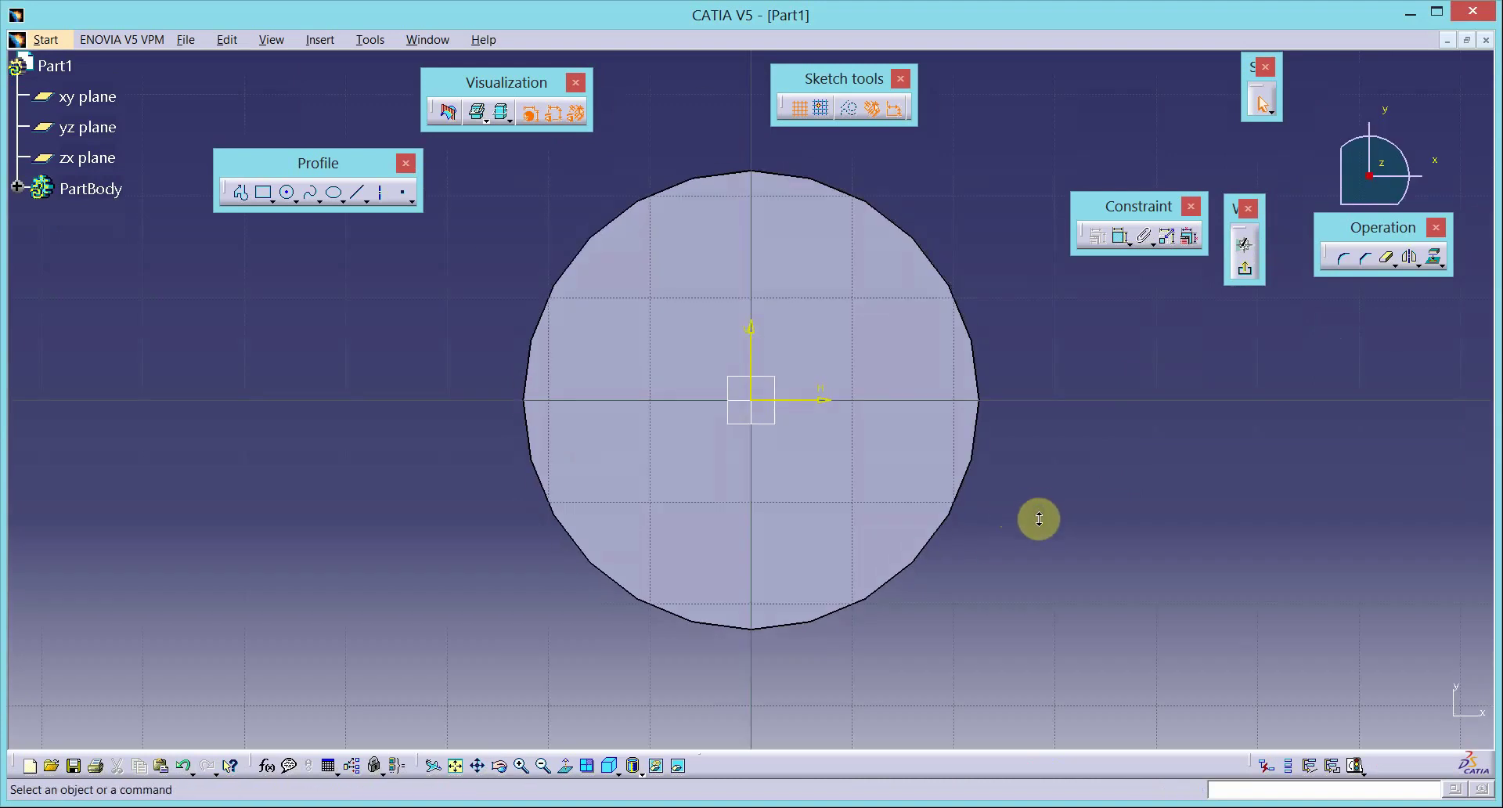
key("alt+Tab")
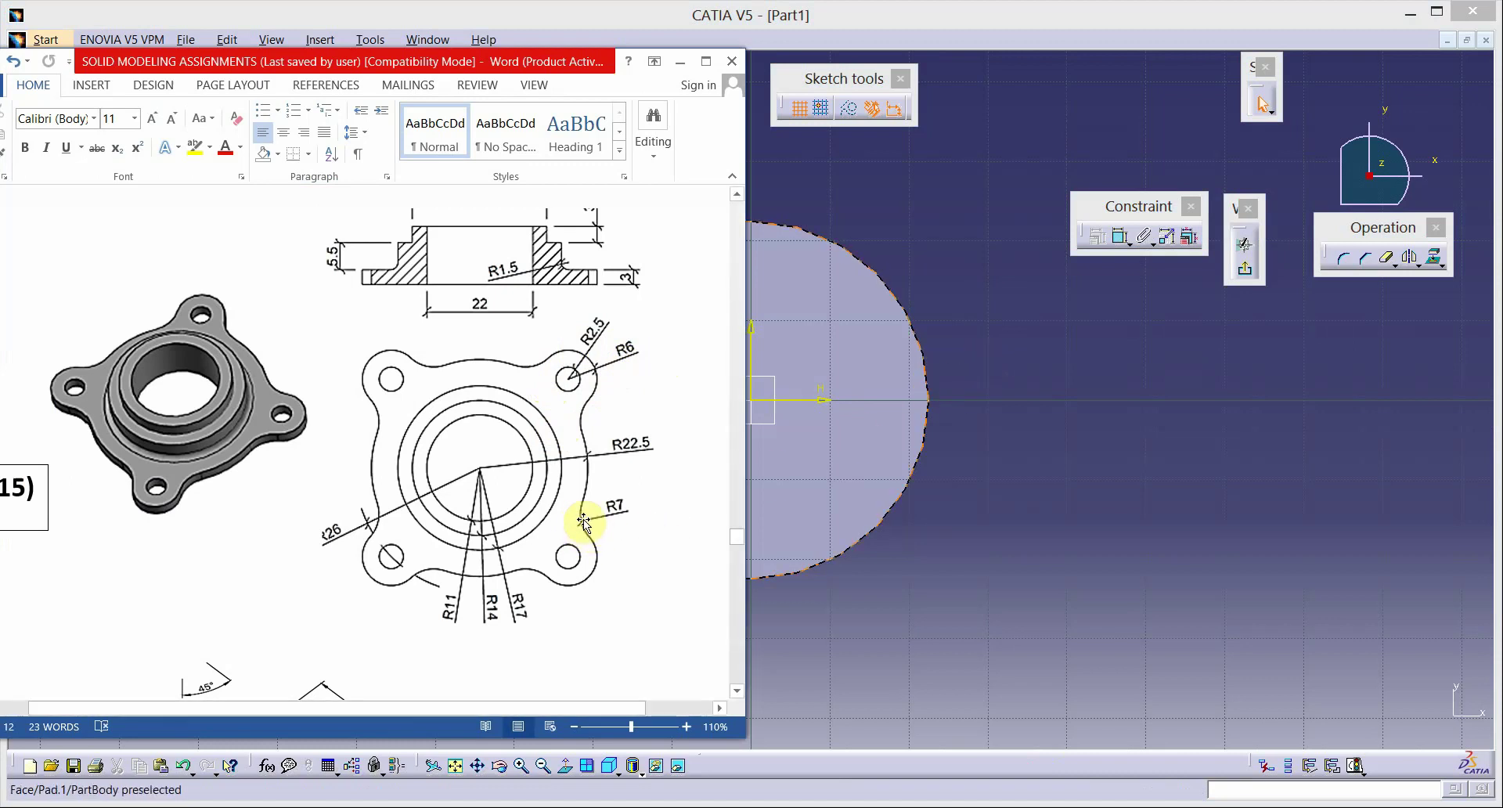
left_click(1048, 374)
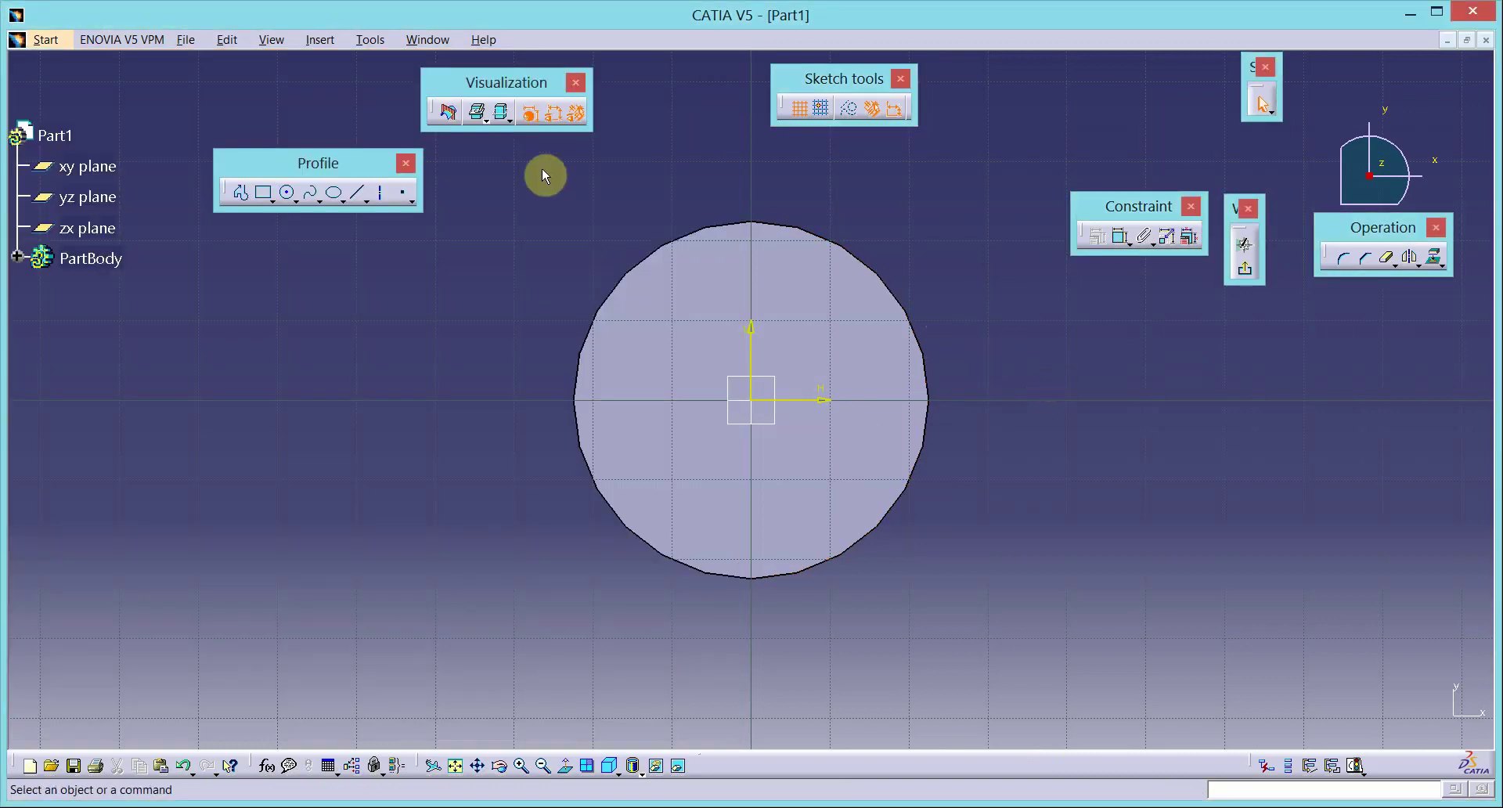
Step: Sketch a circle of about 5 mm radius outside the disc, beyond its upper-right edge
left_click(289, 193)
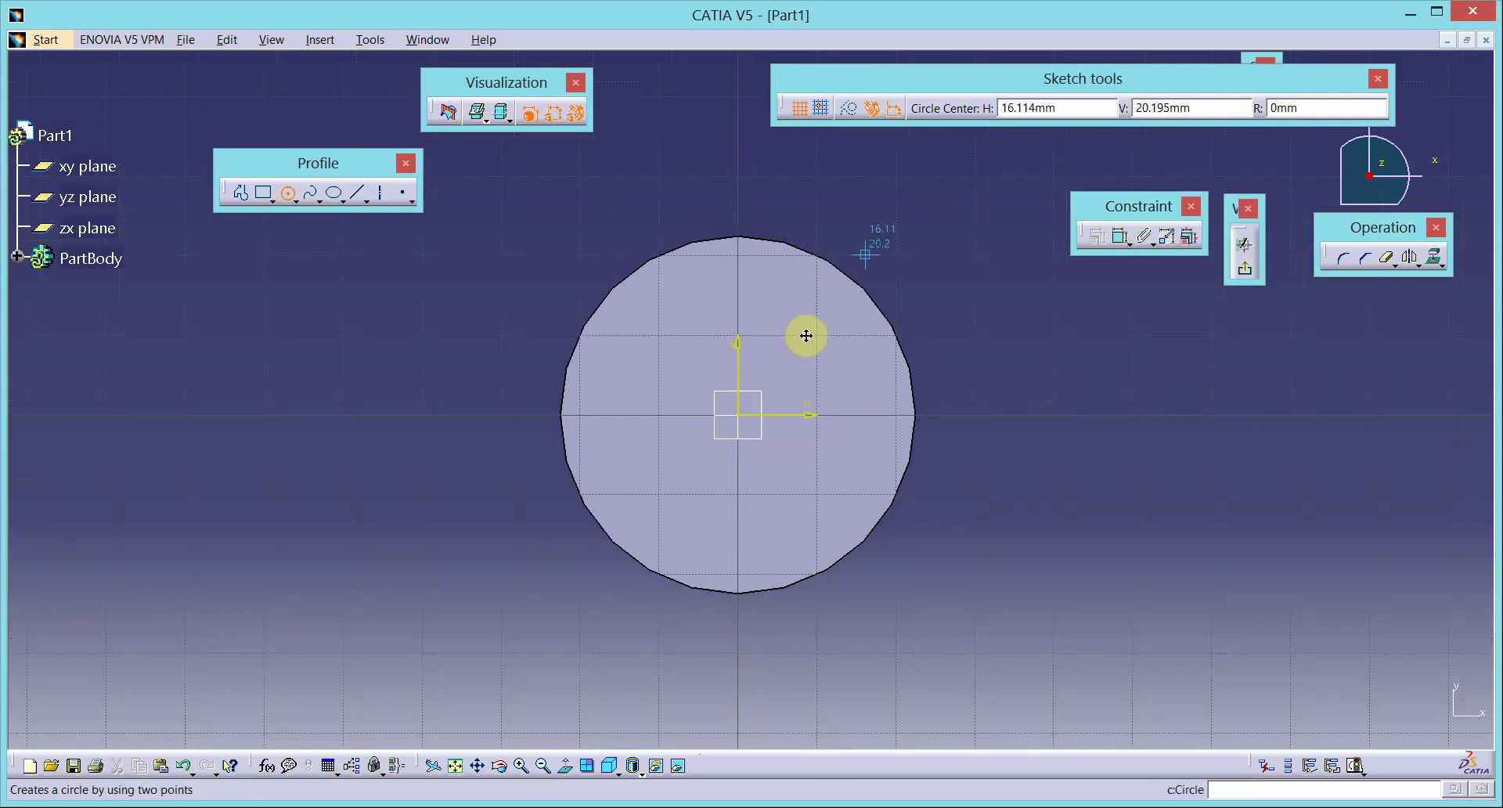
left_click(847, 276)
left_click(860, 318)
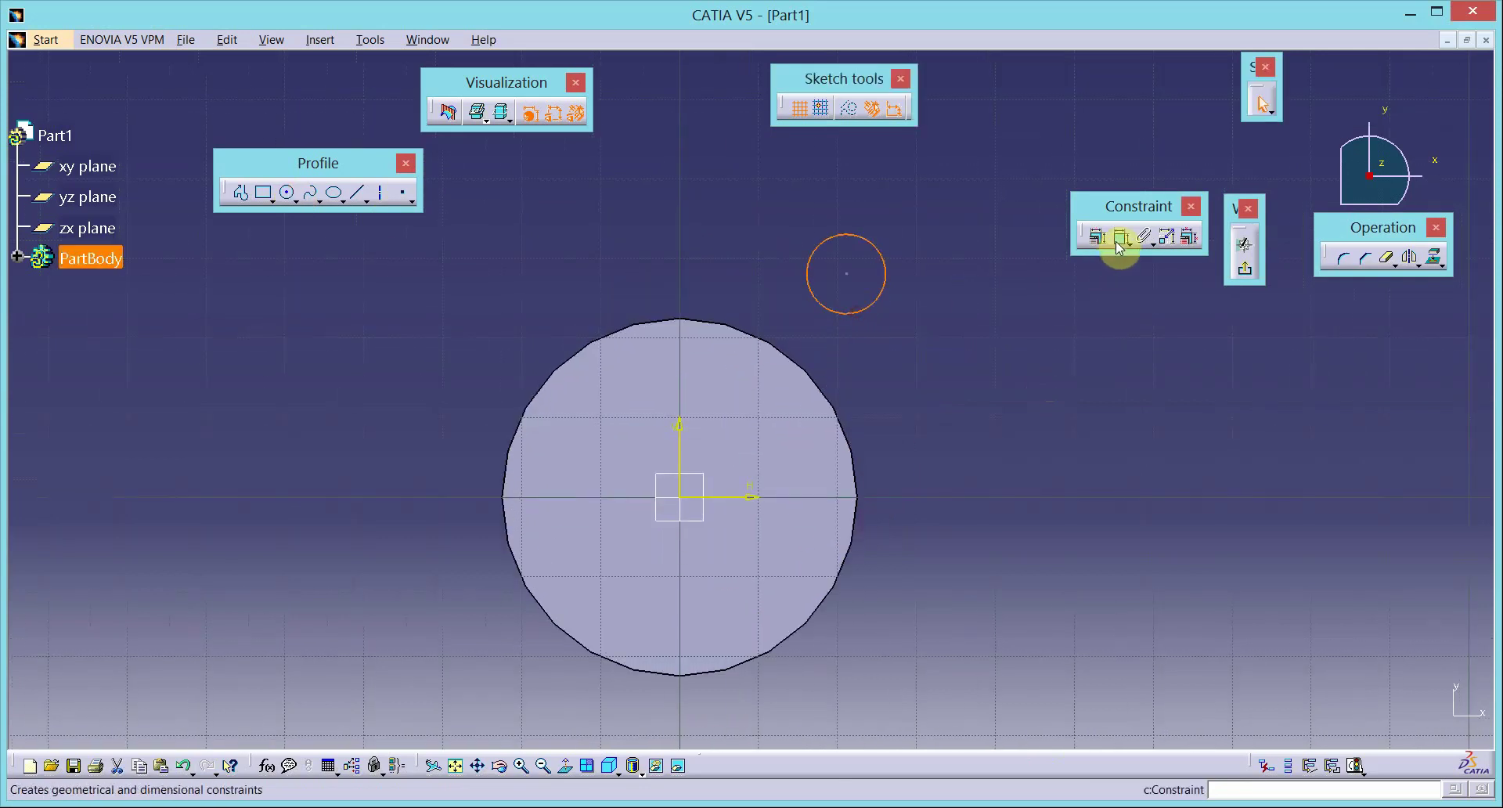
Step: Dimension the small circle and set its radius to 6 mm
left_click(1120, 236)
left_click(880, 291)
left_click(952, 323)
double_click(949, 322)
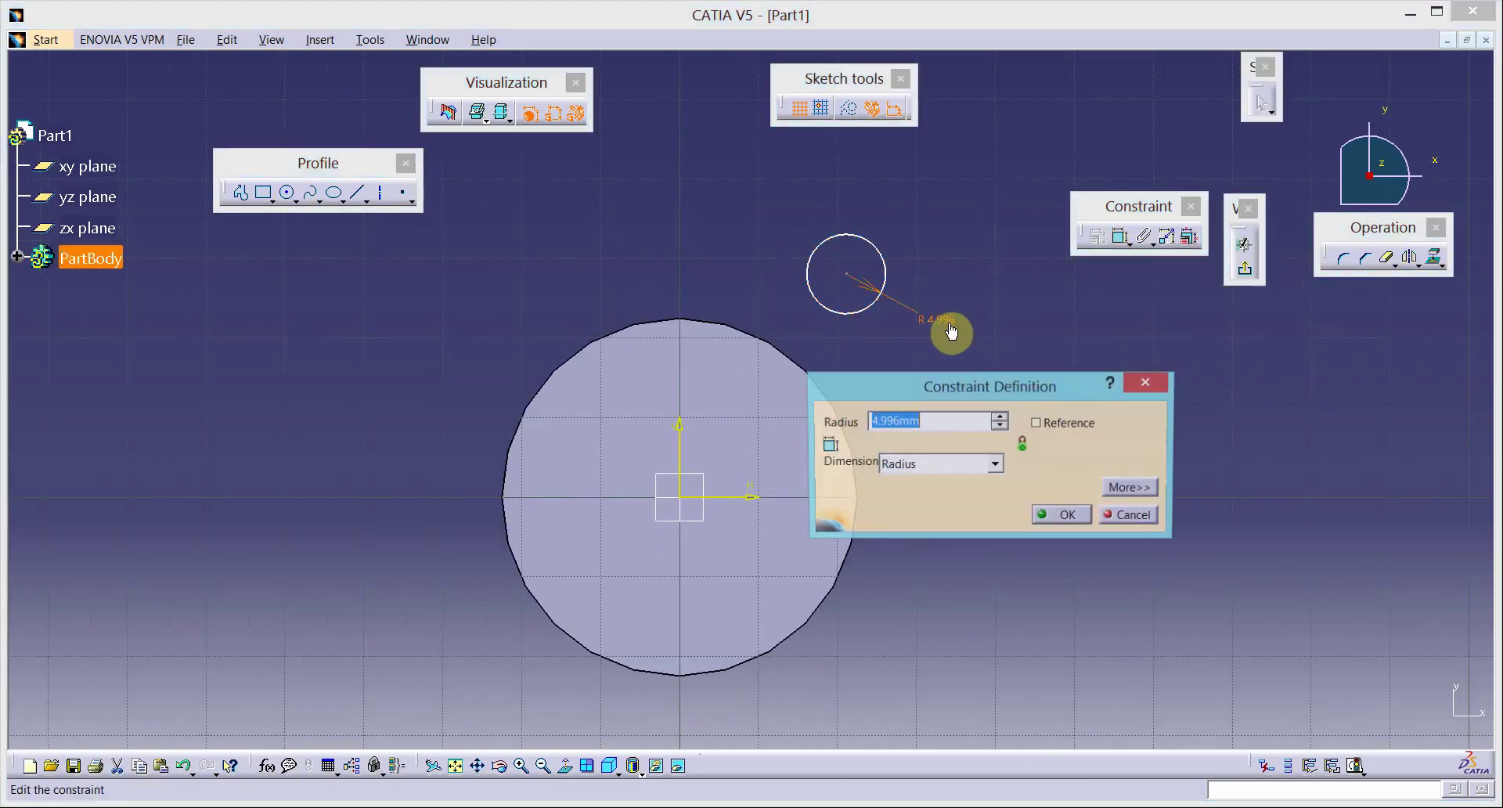
type("6")
key("Return")
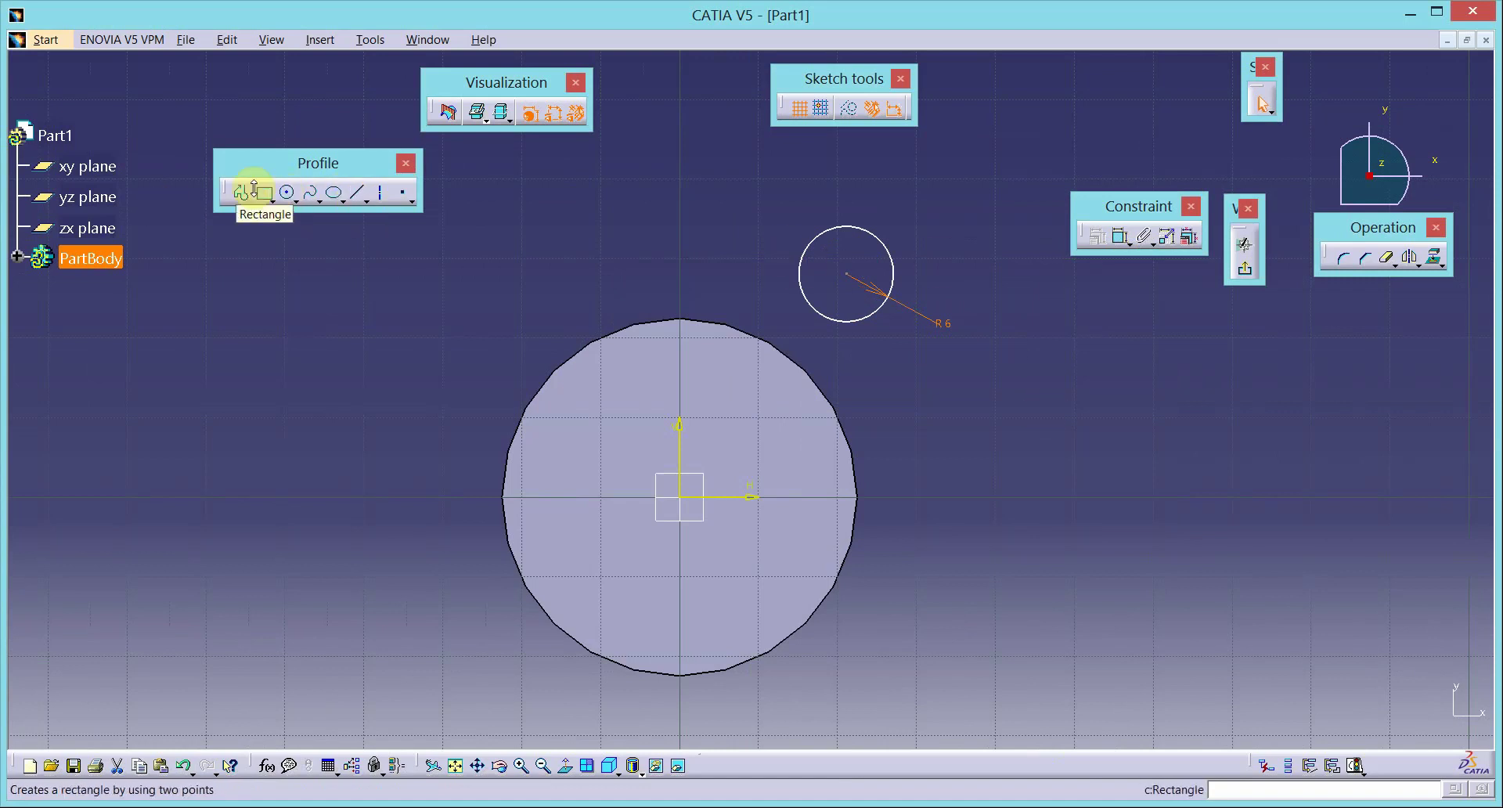
Step: Draw a straight line from the origin through the small circle's centre, ending just outside that circle
left_click(242, 191)
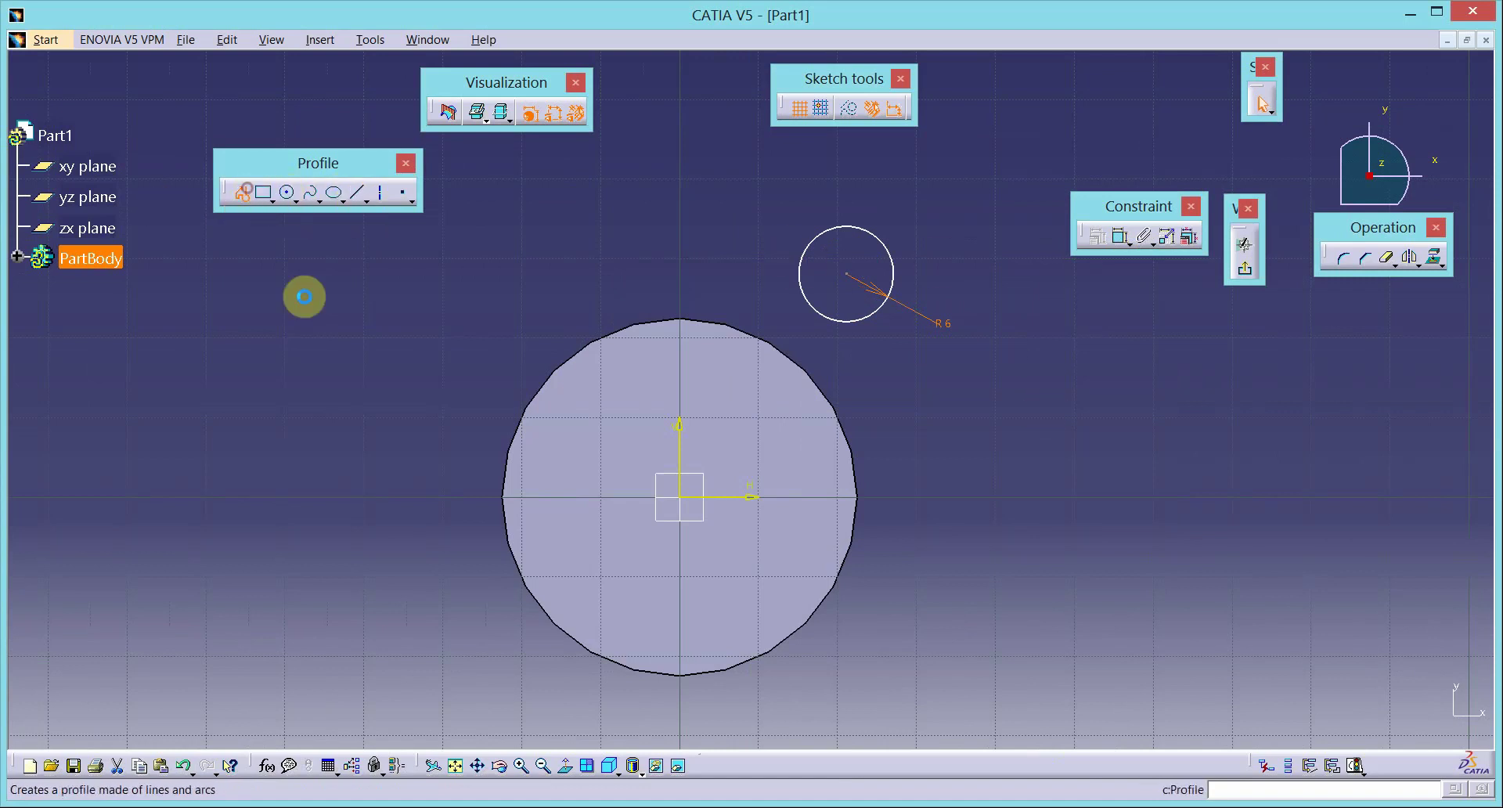
left_click(680, 498)
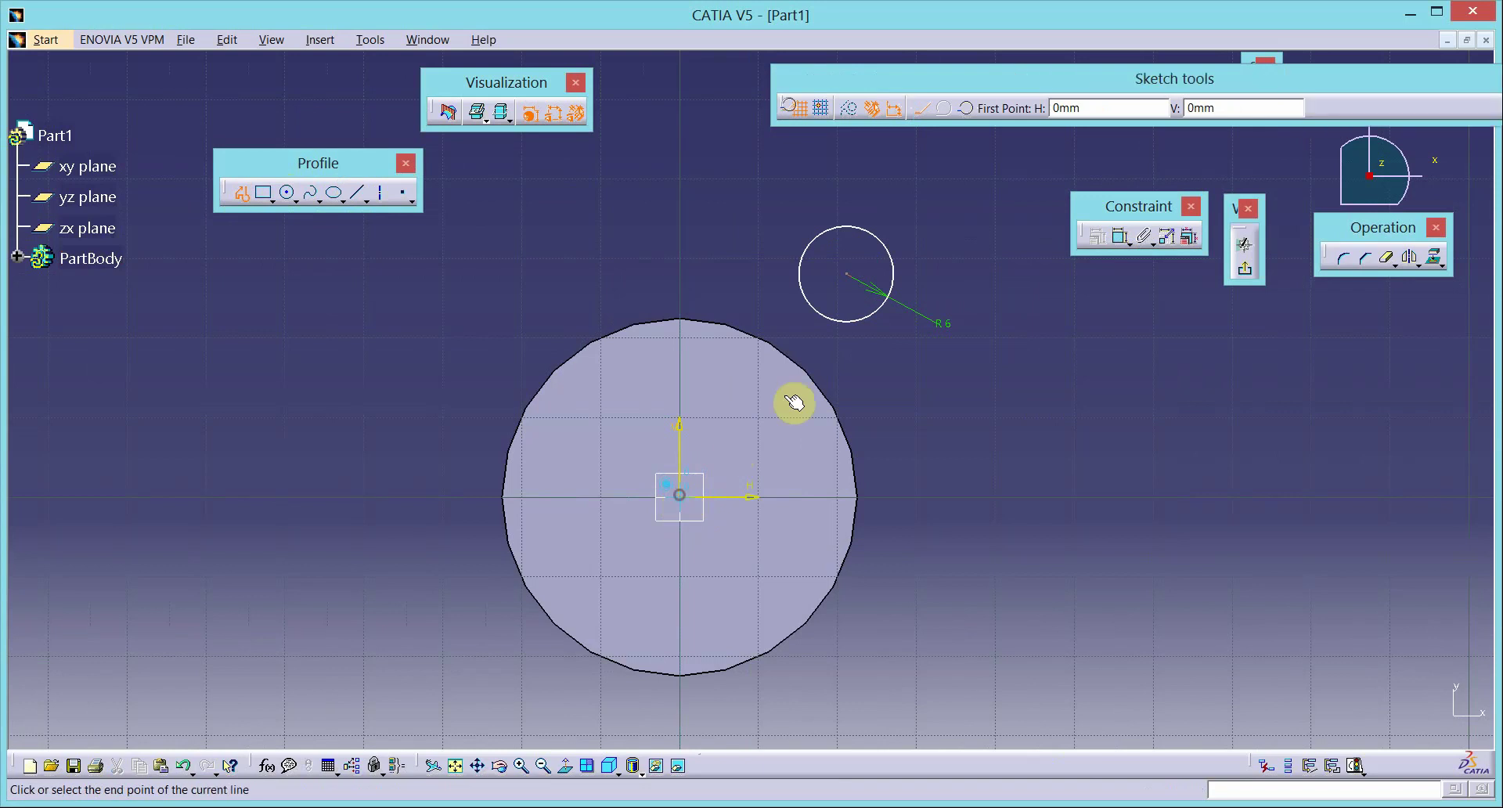
left_click(897, 205)
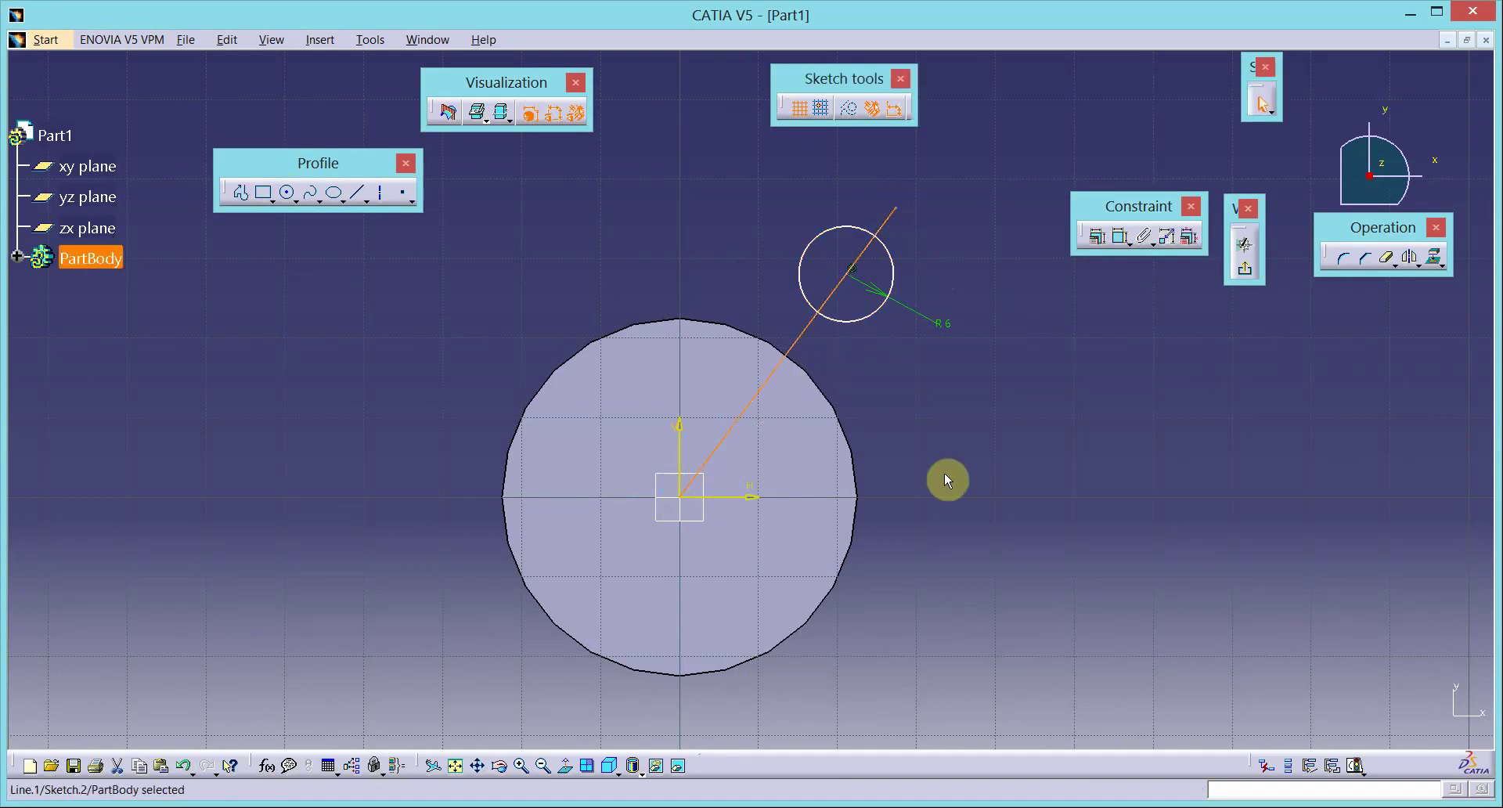
Step: Constrain the angle between the slanted line through the small circle and the horizontal axis to 45 degrees
left_click(740, 416)
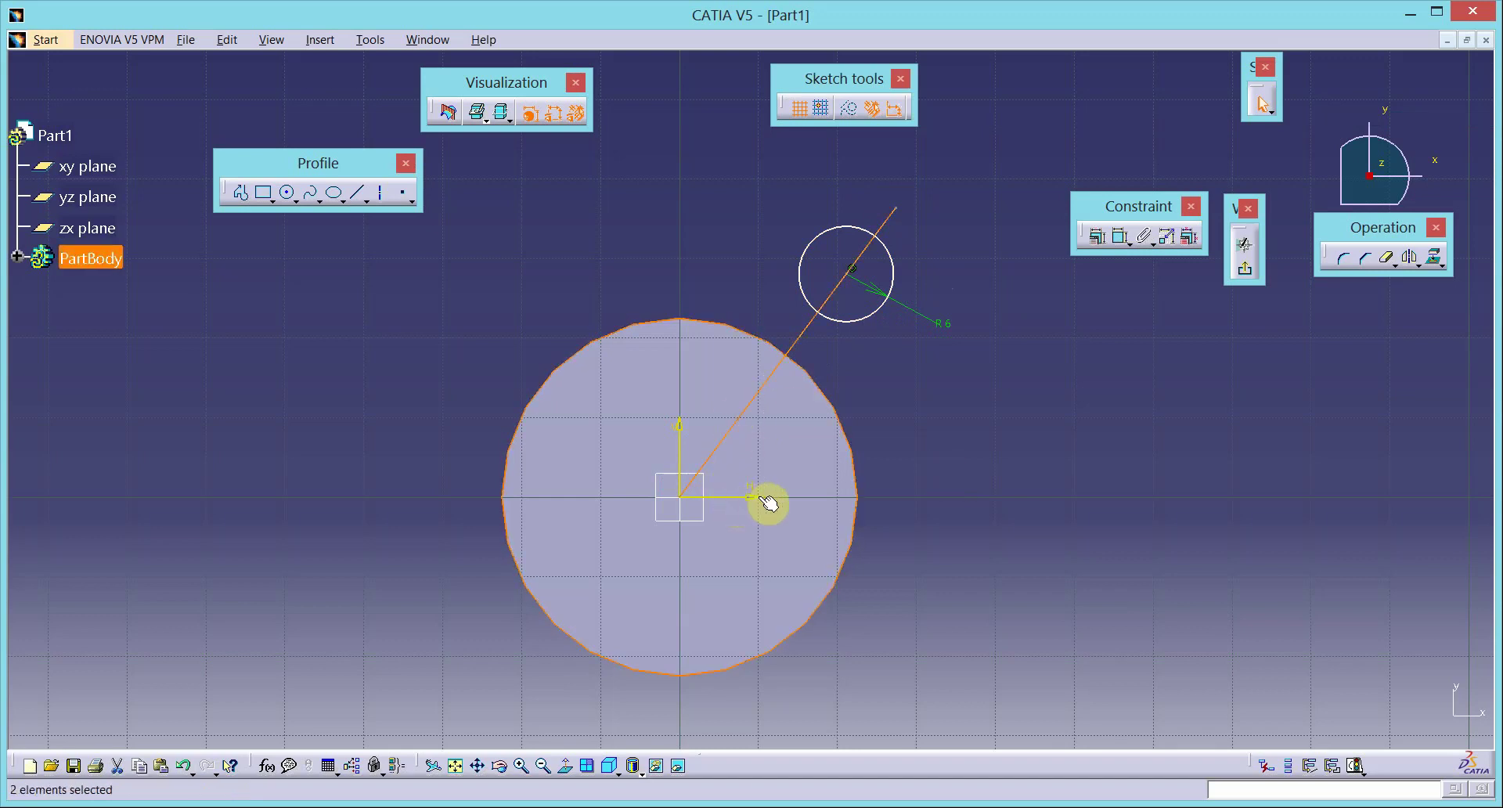
left_click(740, 499)
left_click(752, 407, "ctrl")
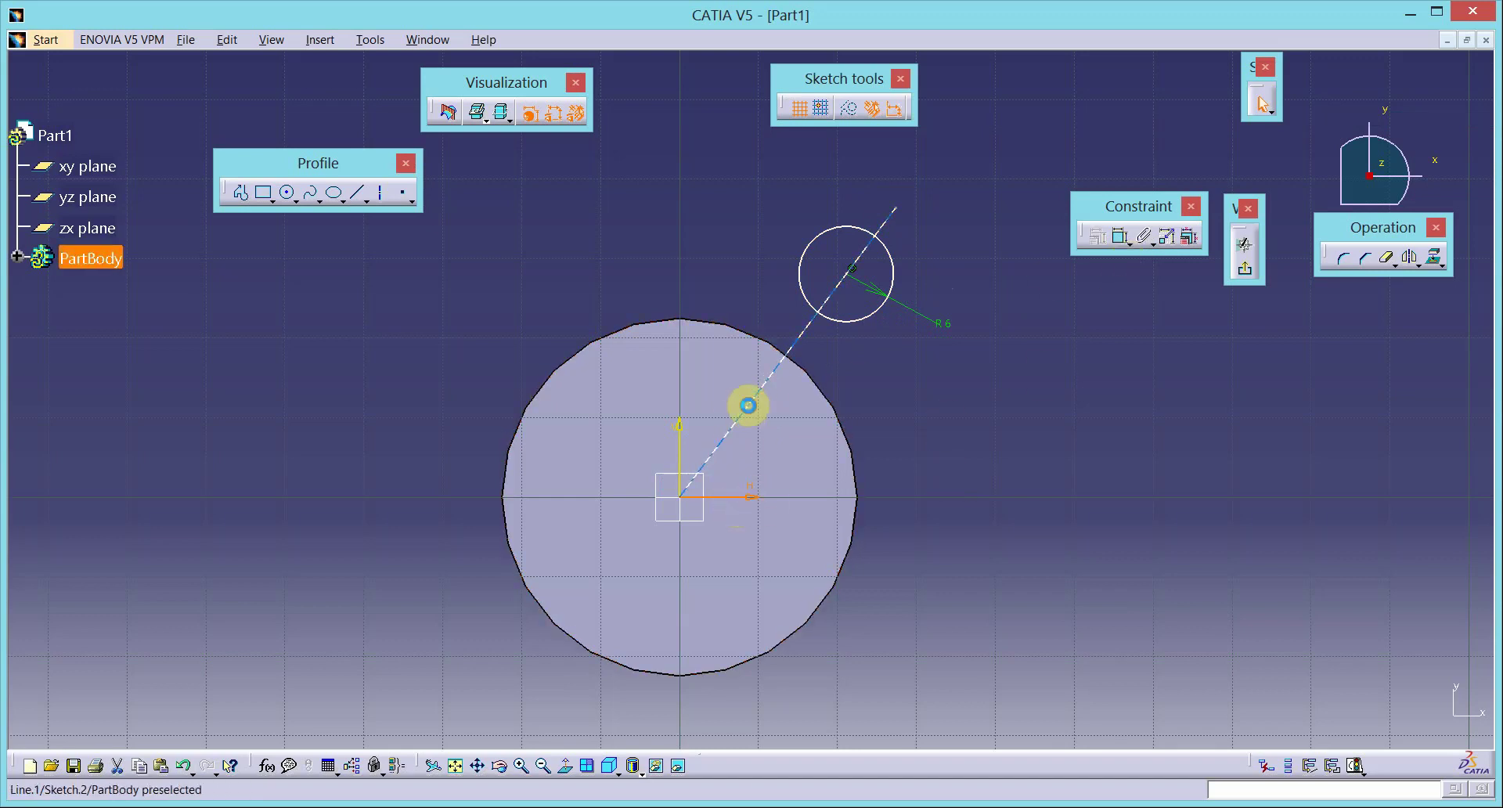
left_click(1123, 239)
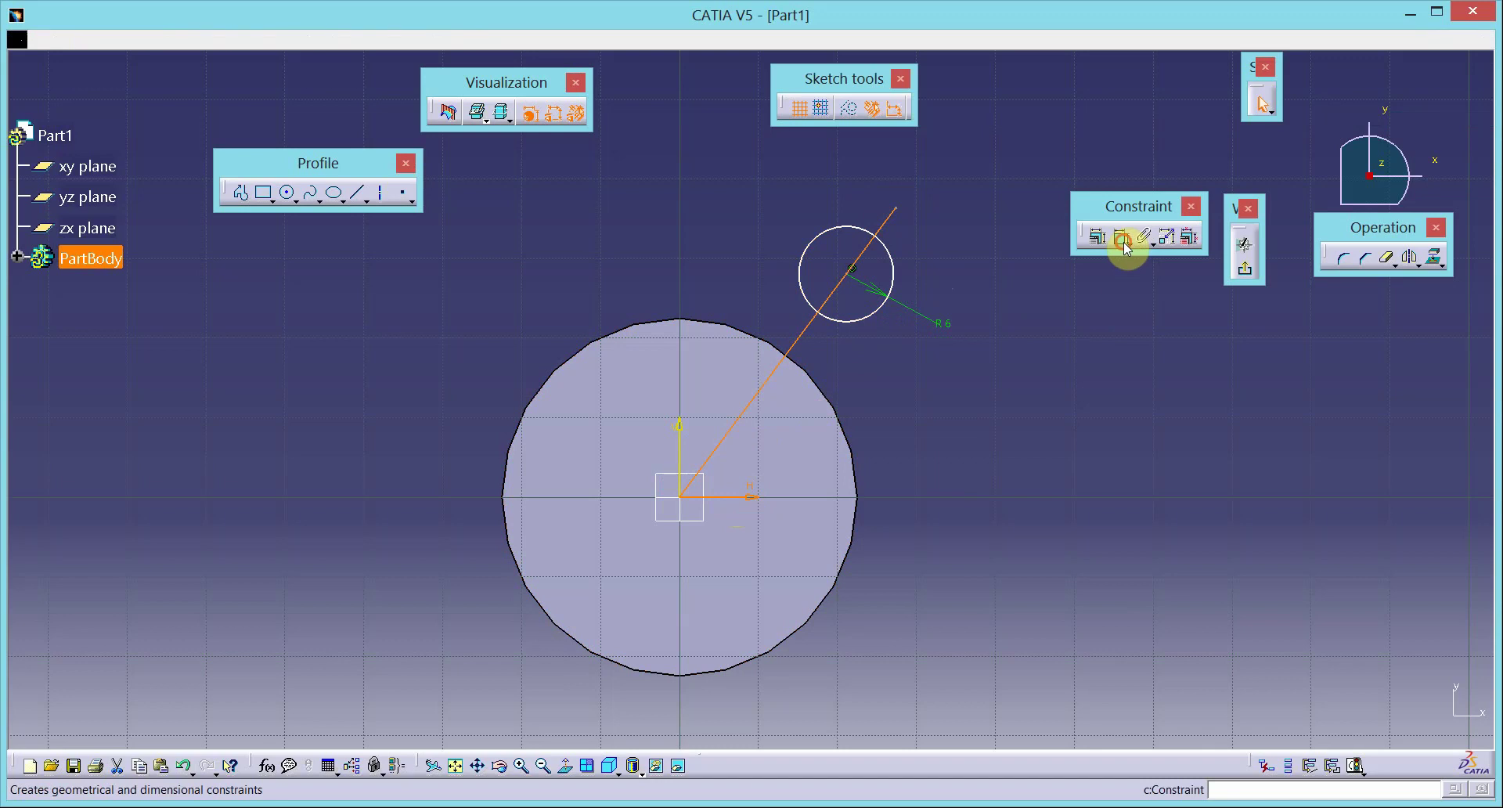
left_click(879, 438)
double_click(870, 428)
type("45deg")
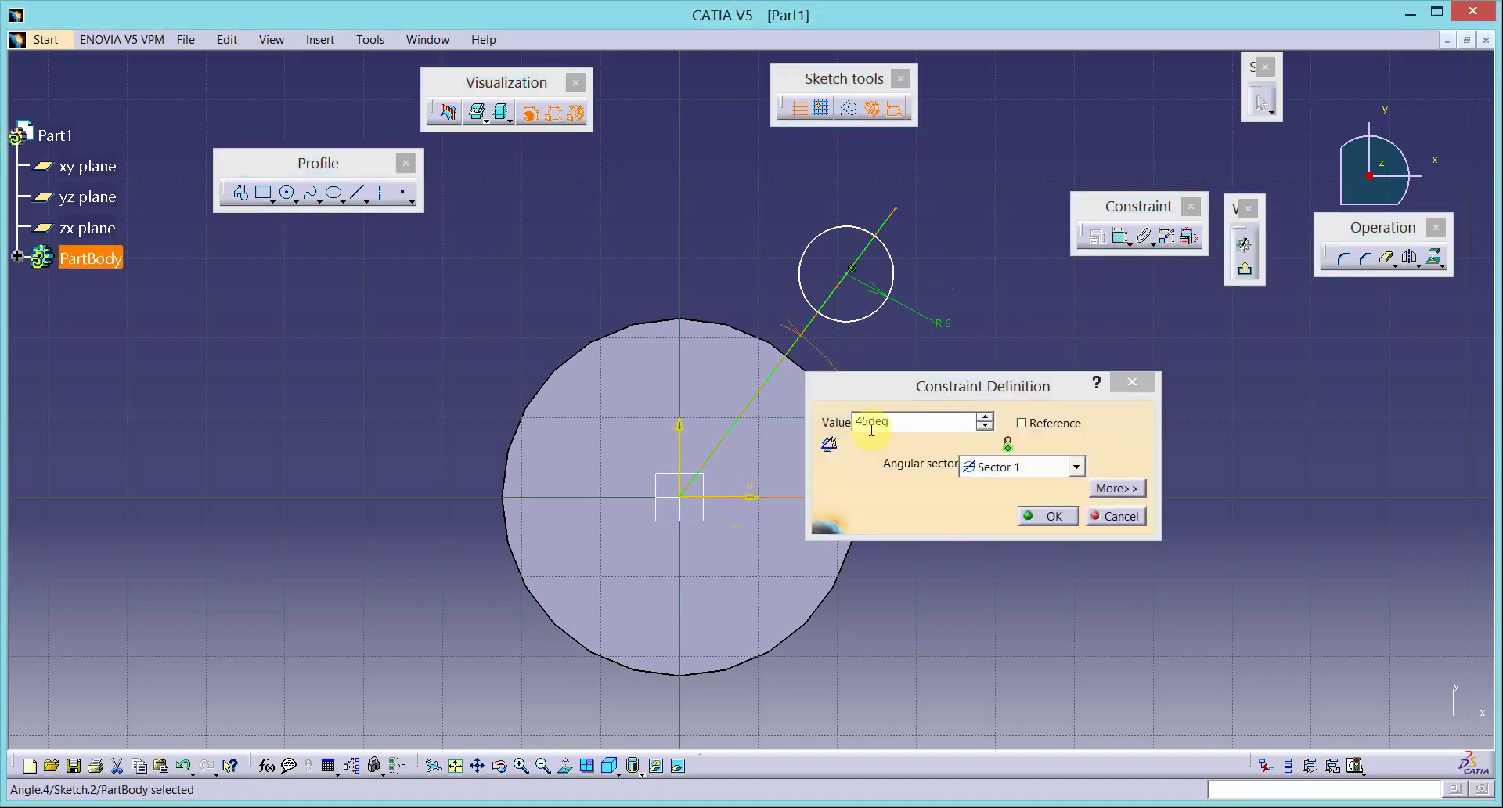
key("Return")
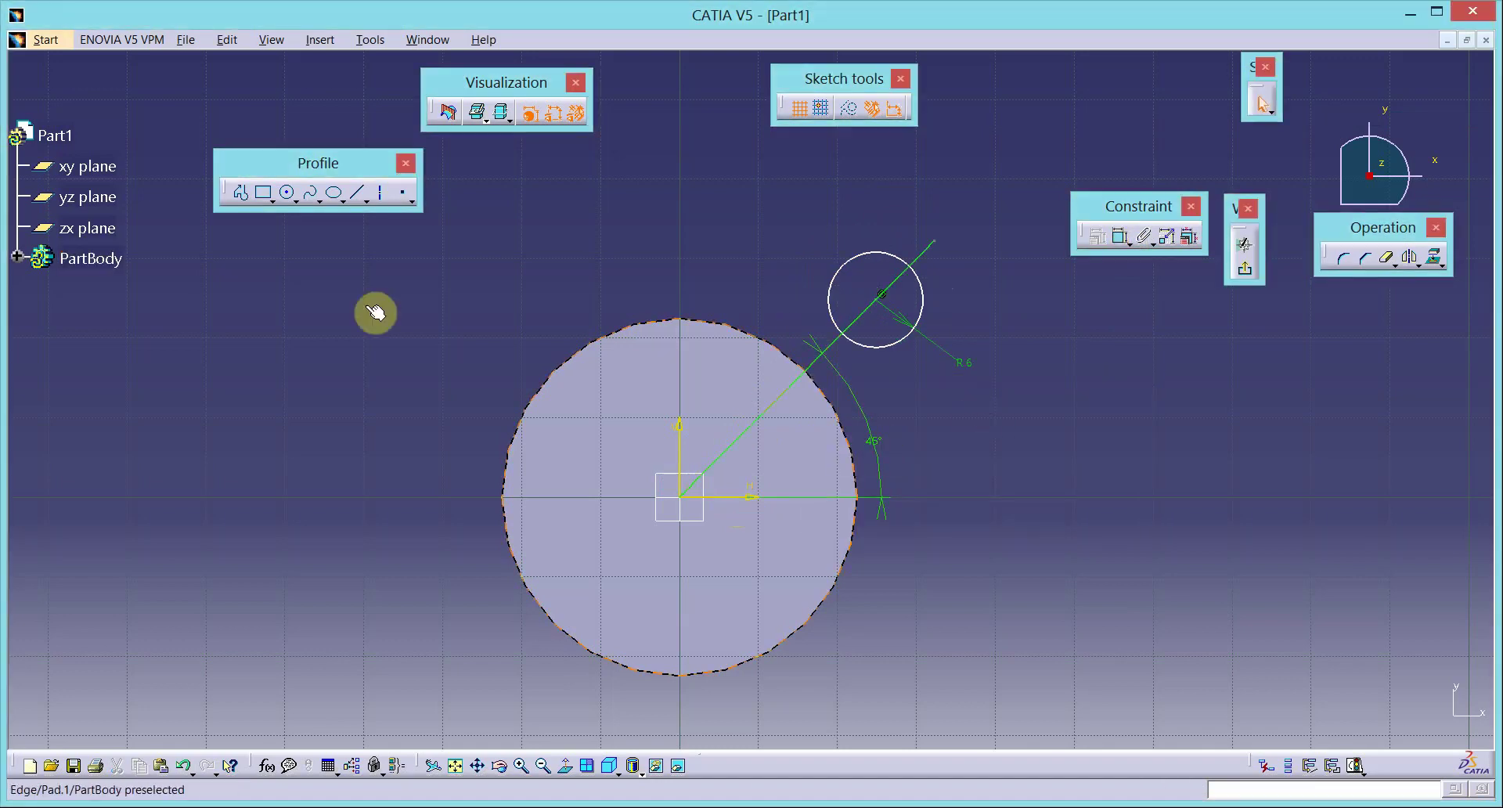
Step: Sketch a circle of about 24.3 mm radius beside the disc and make it concentric with the disc's edge
left_click(287, 193)
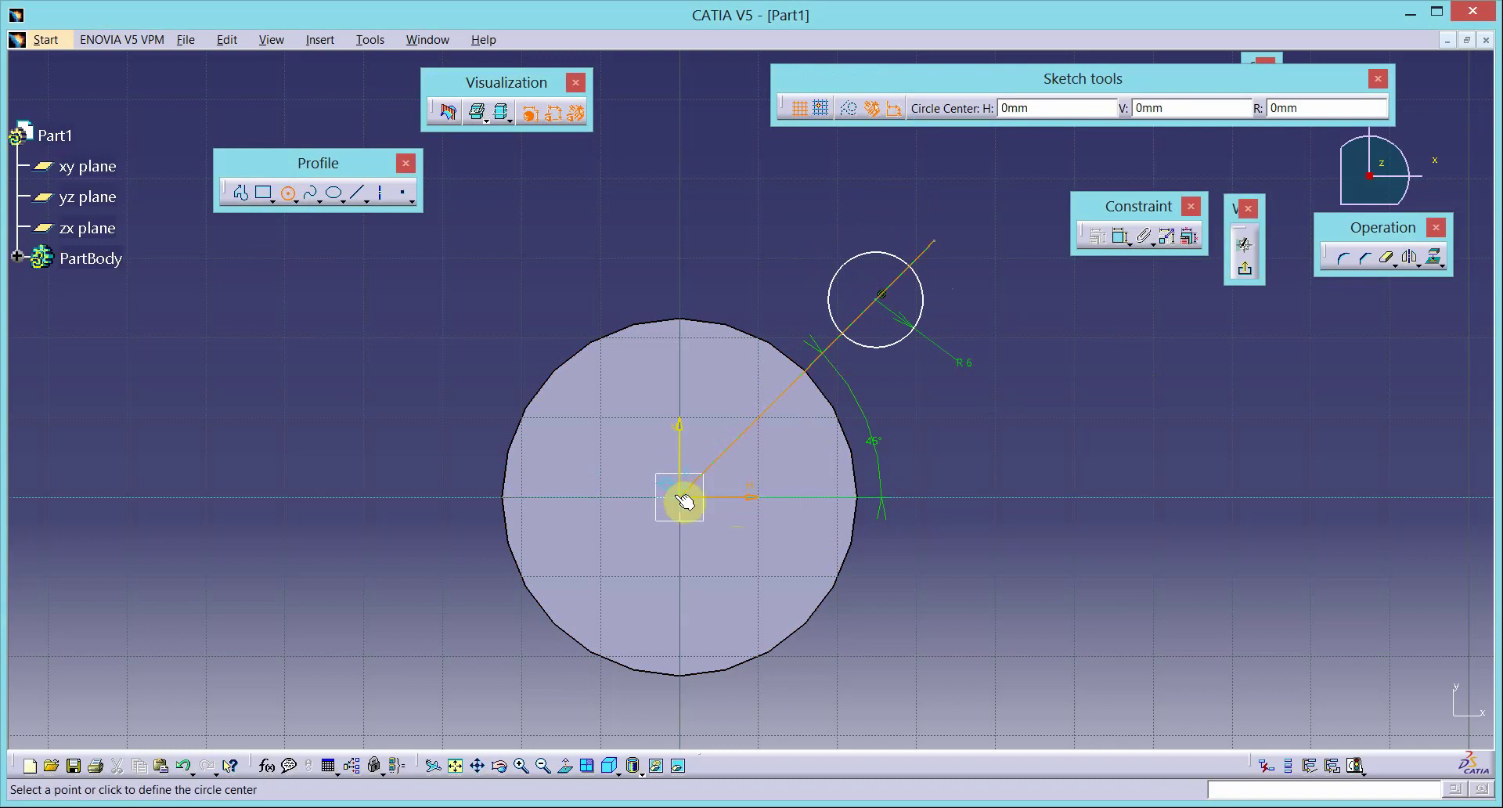
left_click(323, 387)
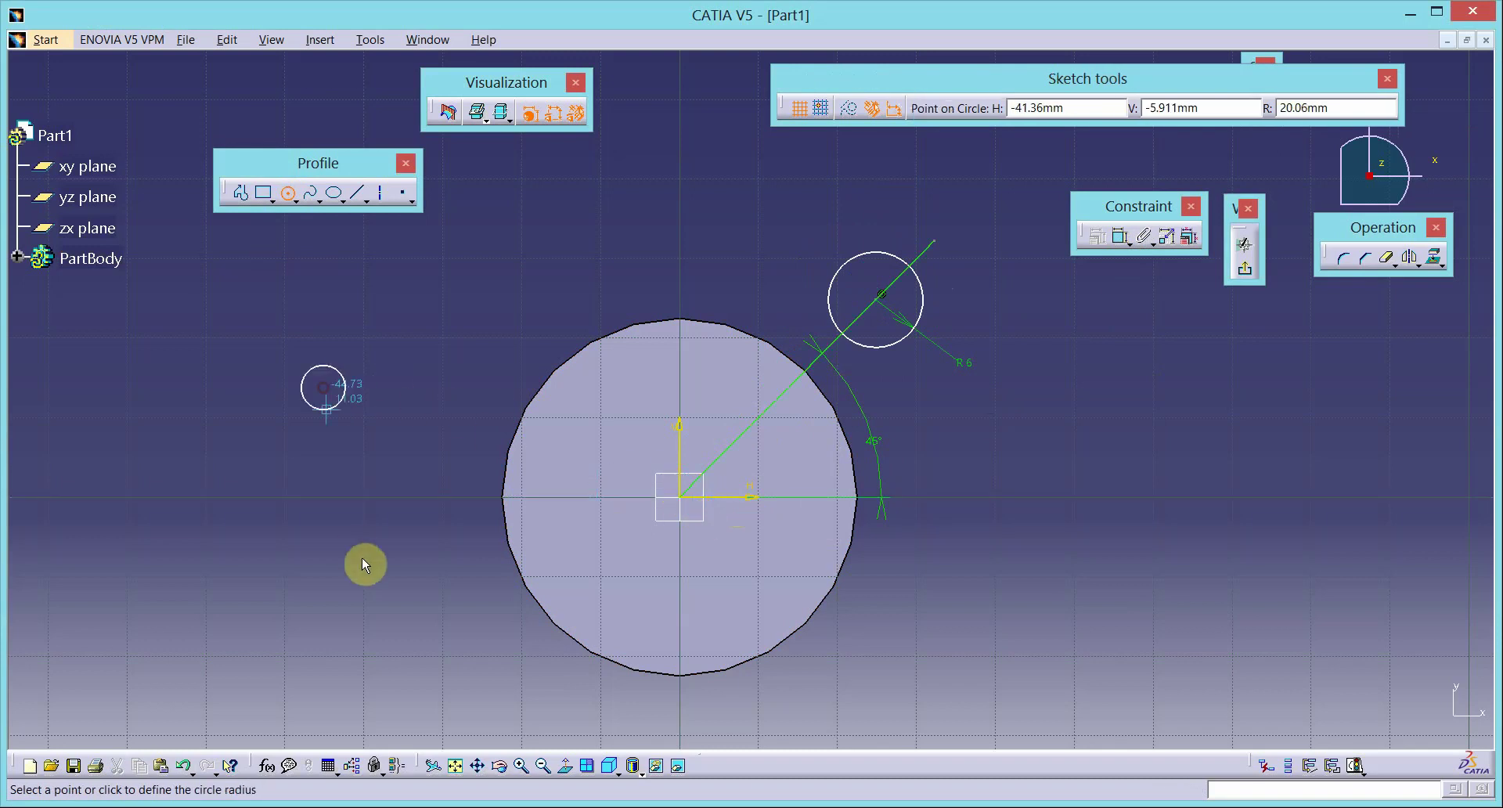
left_click(363, 577)
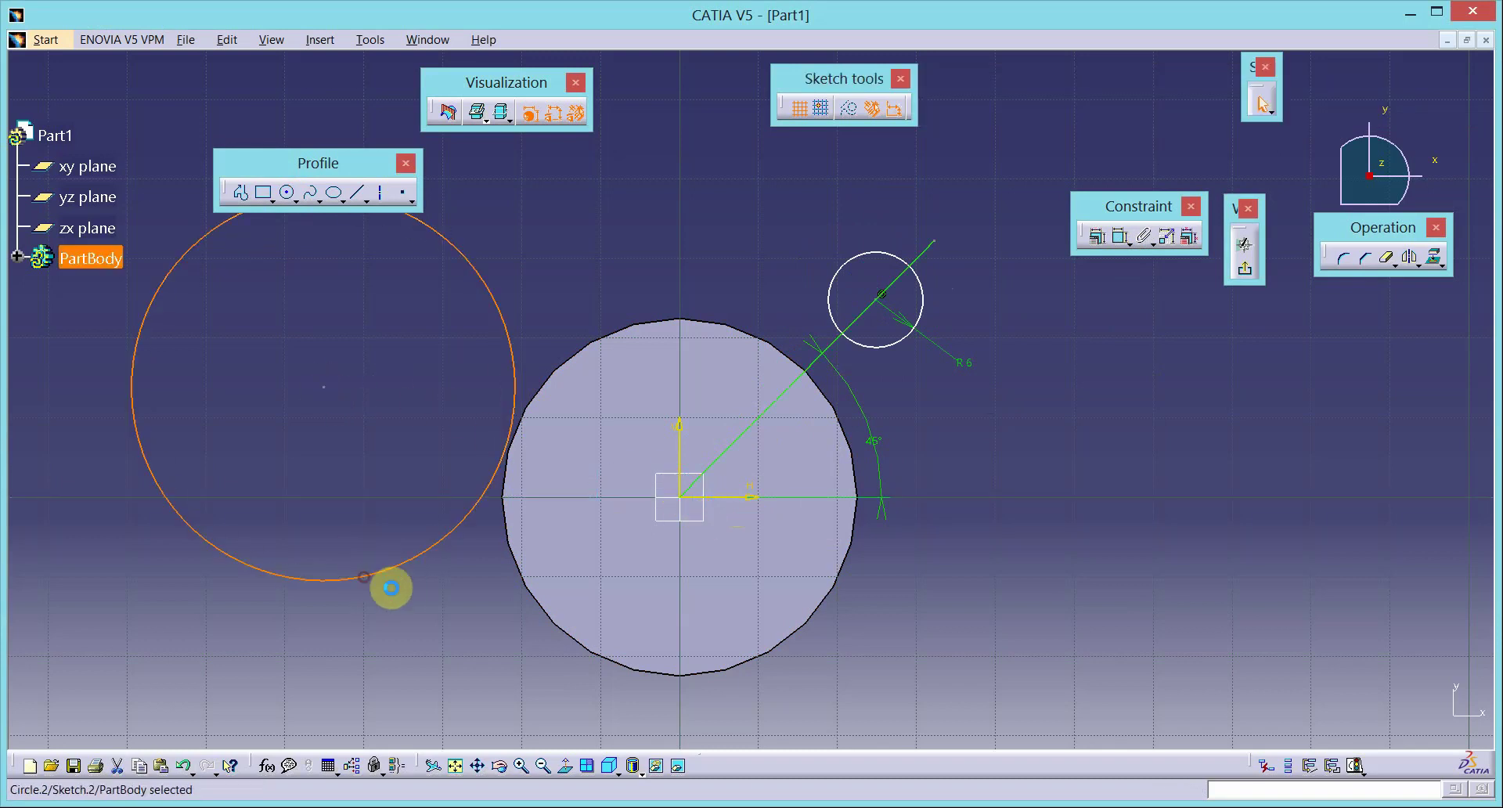
left_click(560, 627, "ctrl")
left_click(1099, 237)
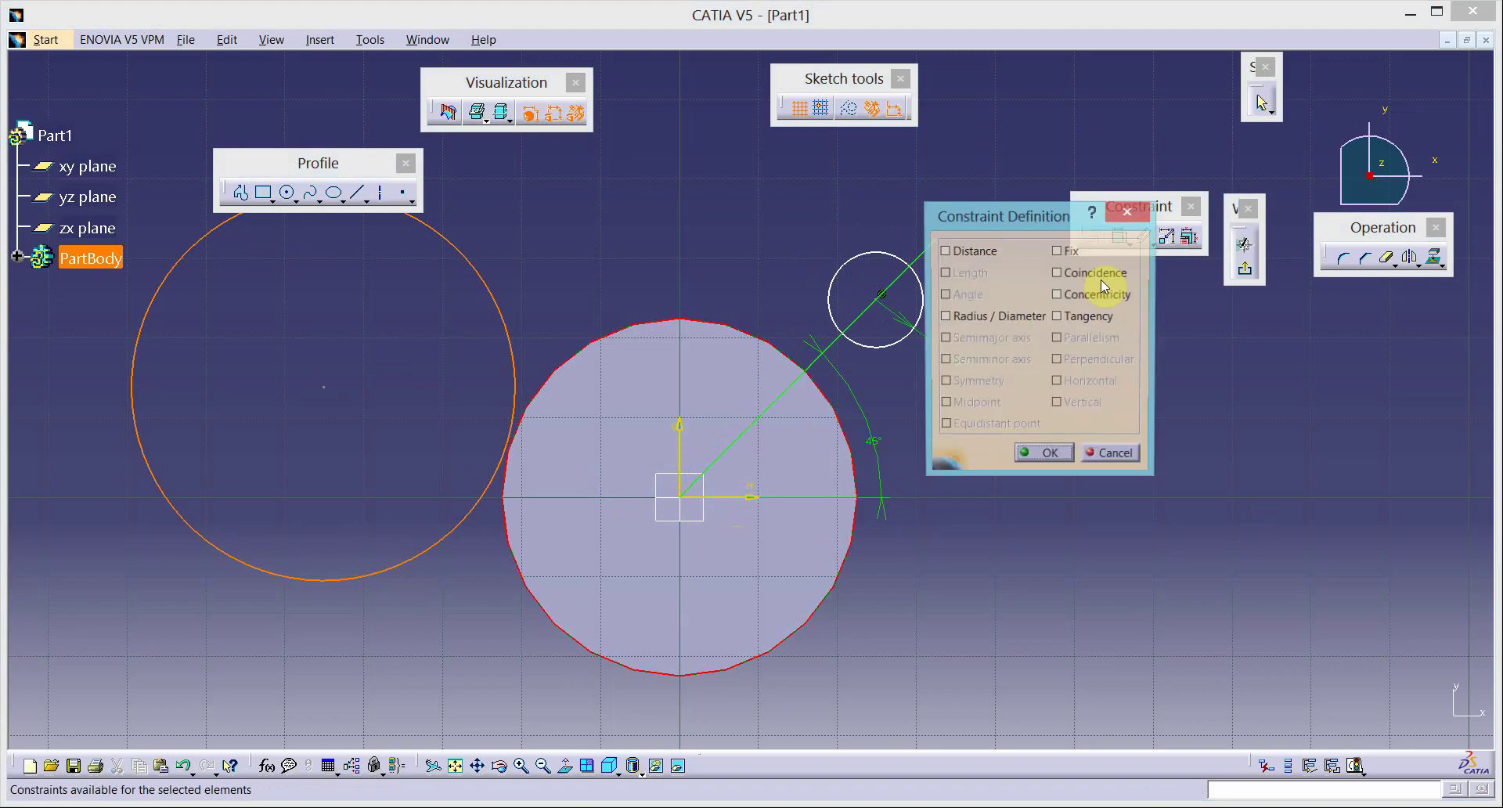
left_click(1096, 295)
left_click(1050, 456)
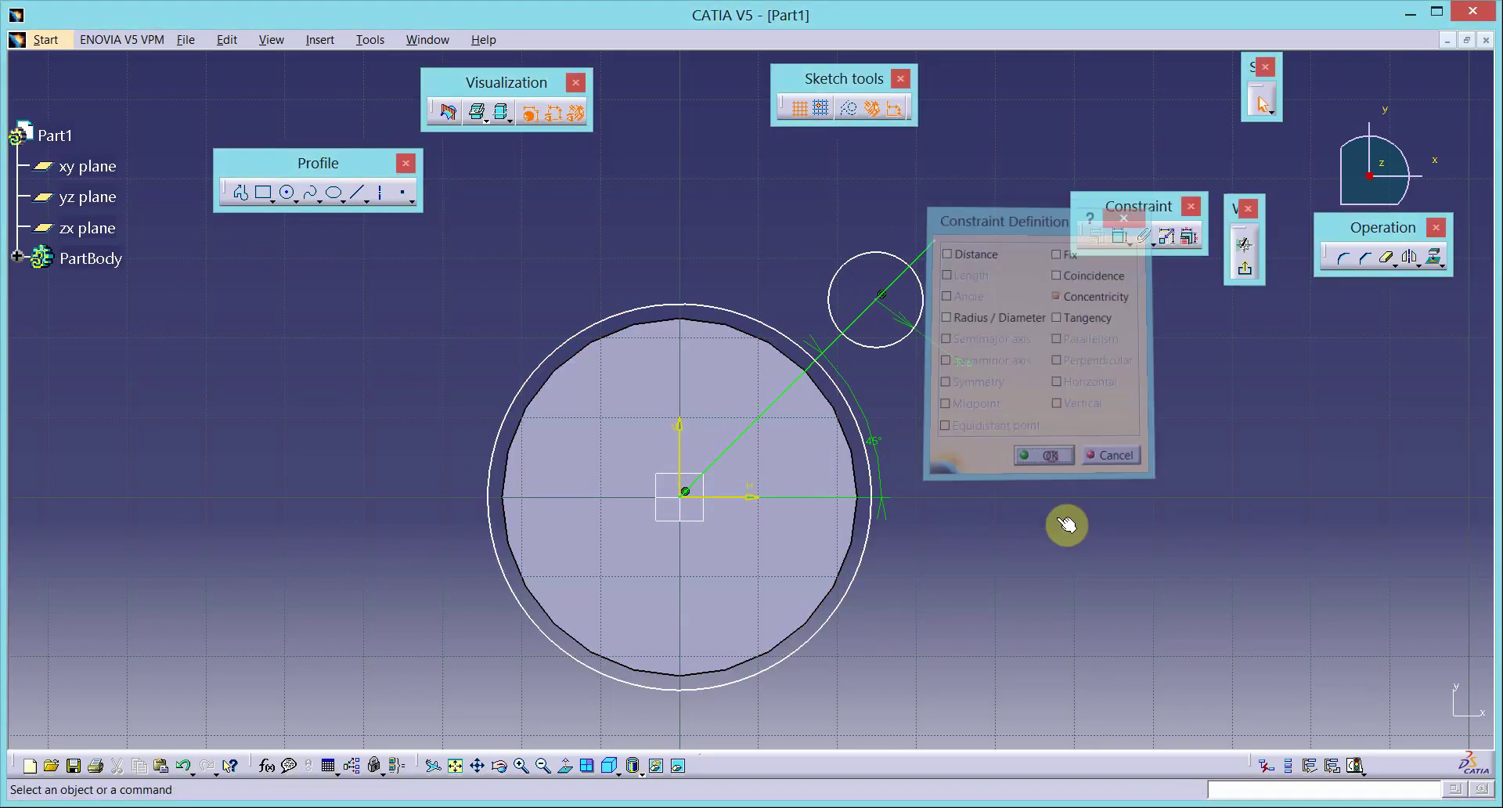
Step: Dimension the large concentric circle, check the reference drawing for its size, and set its radius to 26 mm
left_click(859, 556)
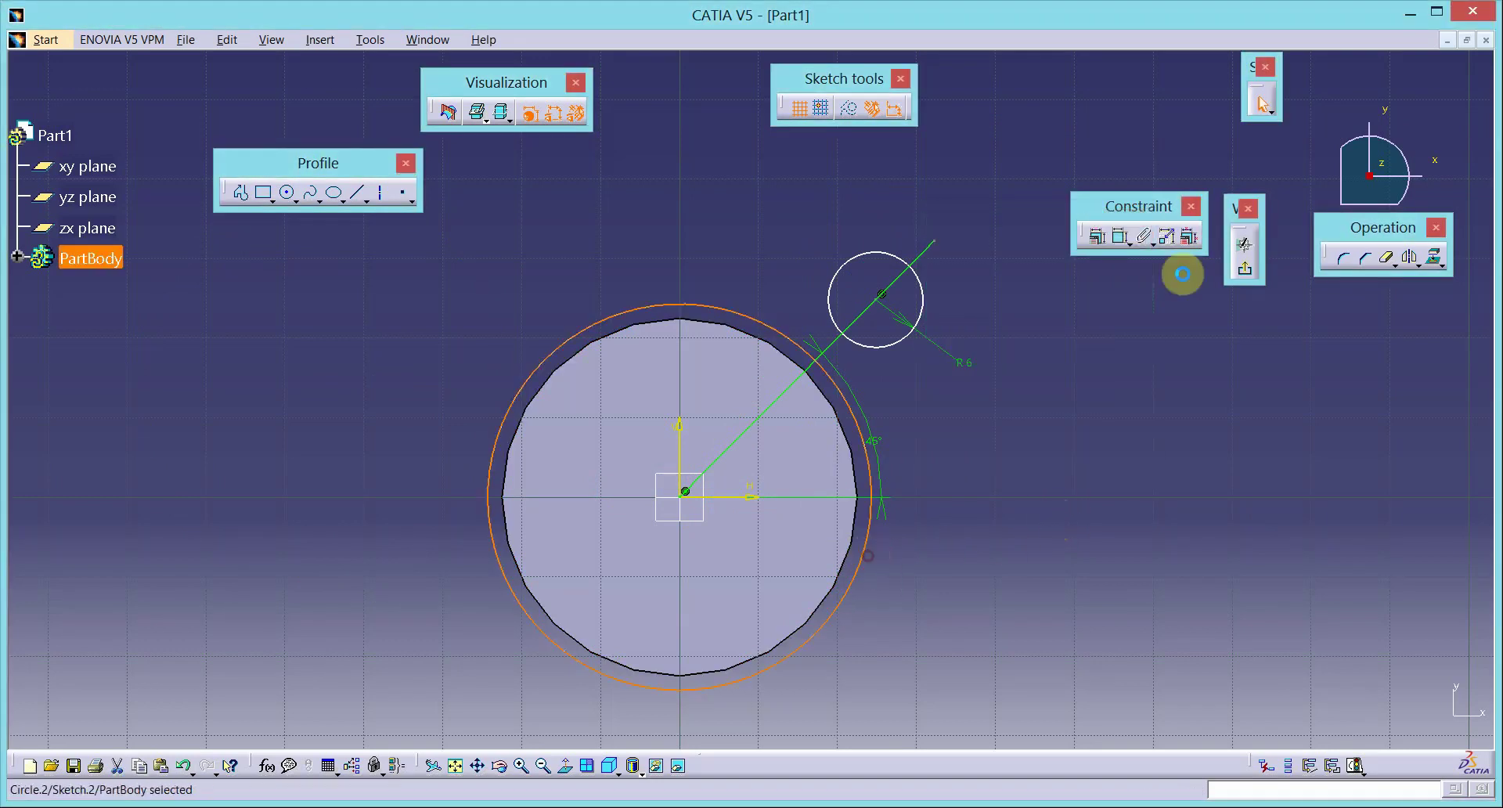
left_click(1122, 237)
left_click(906, 621)
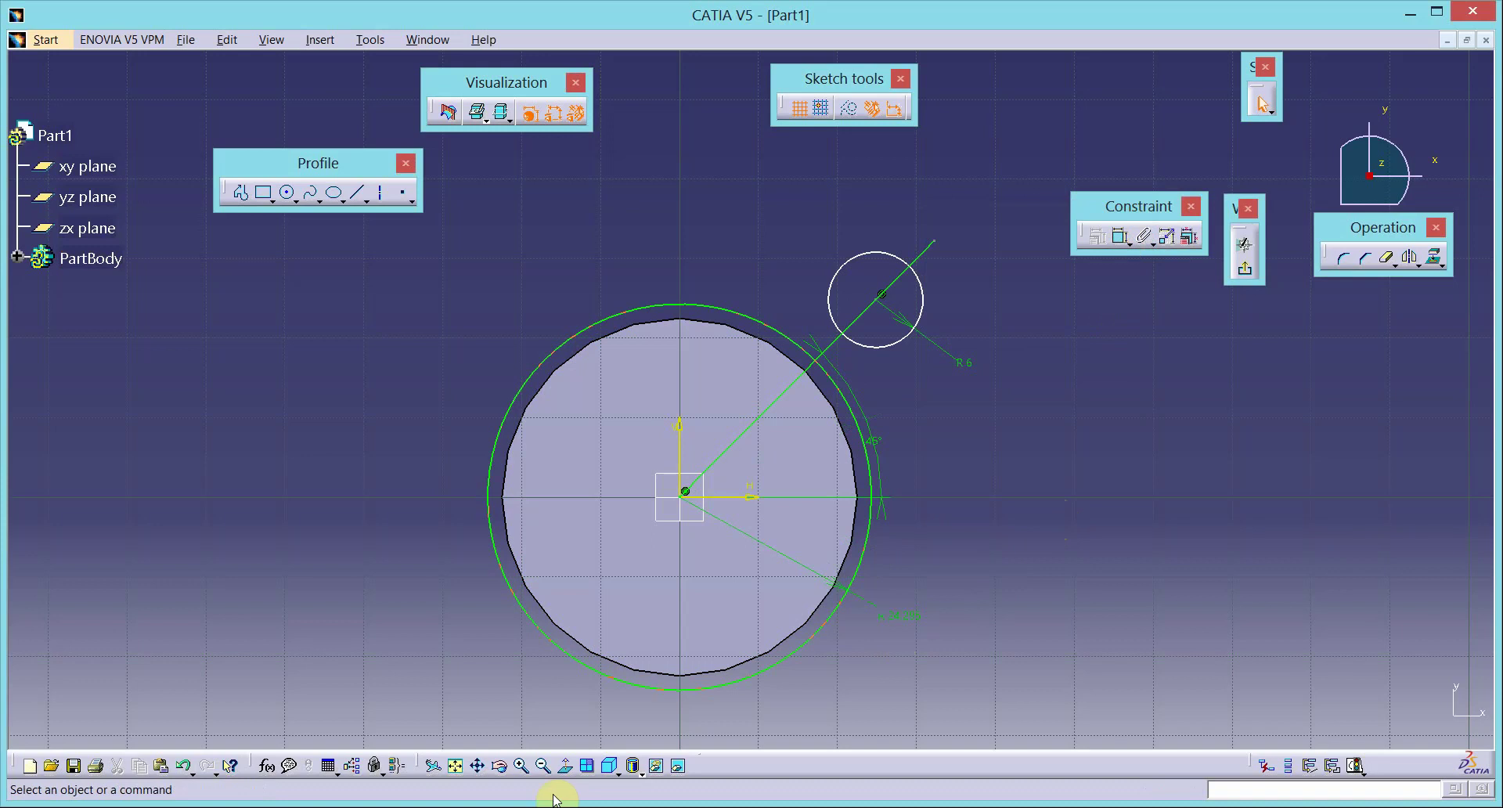
key("alt+Tab")
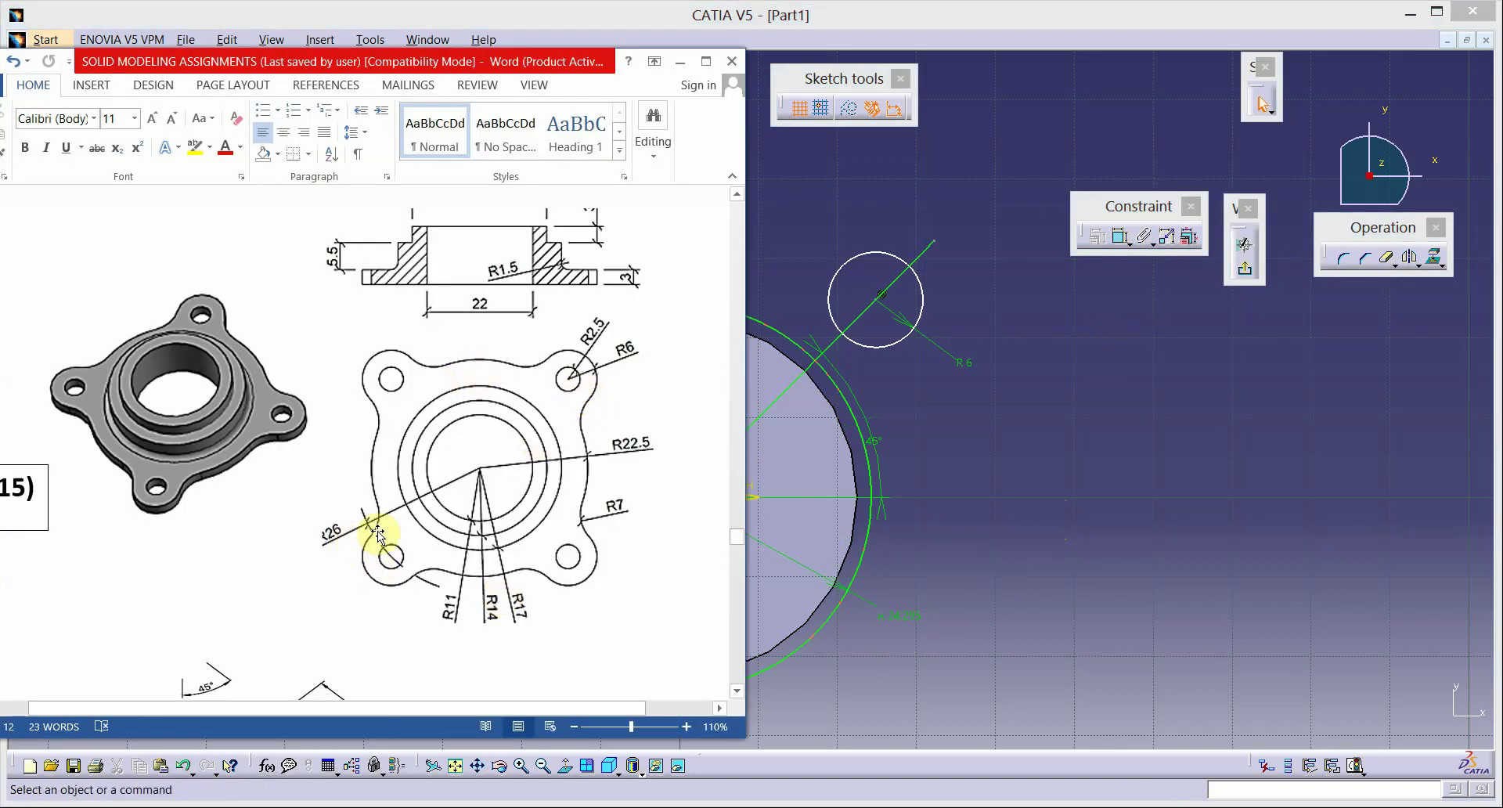
left_click(959, 382)
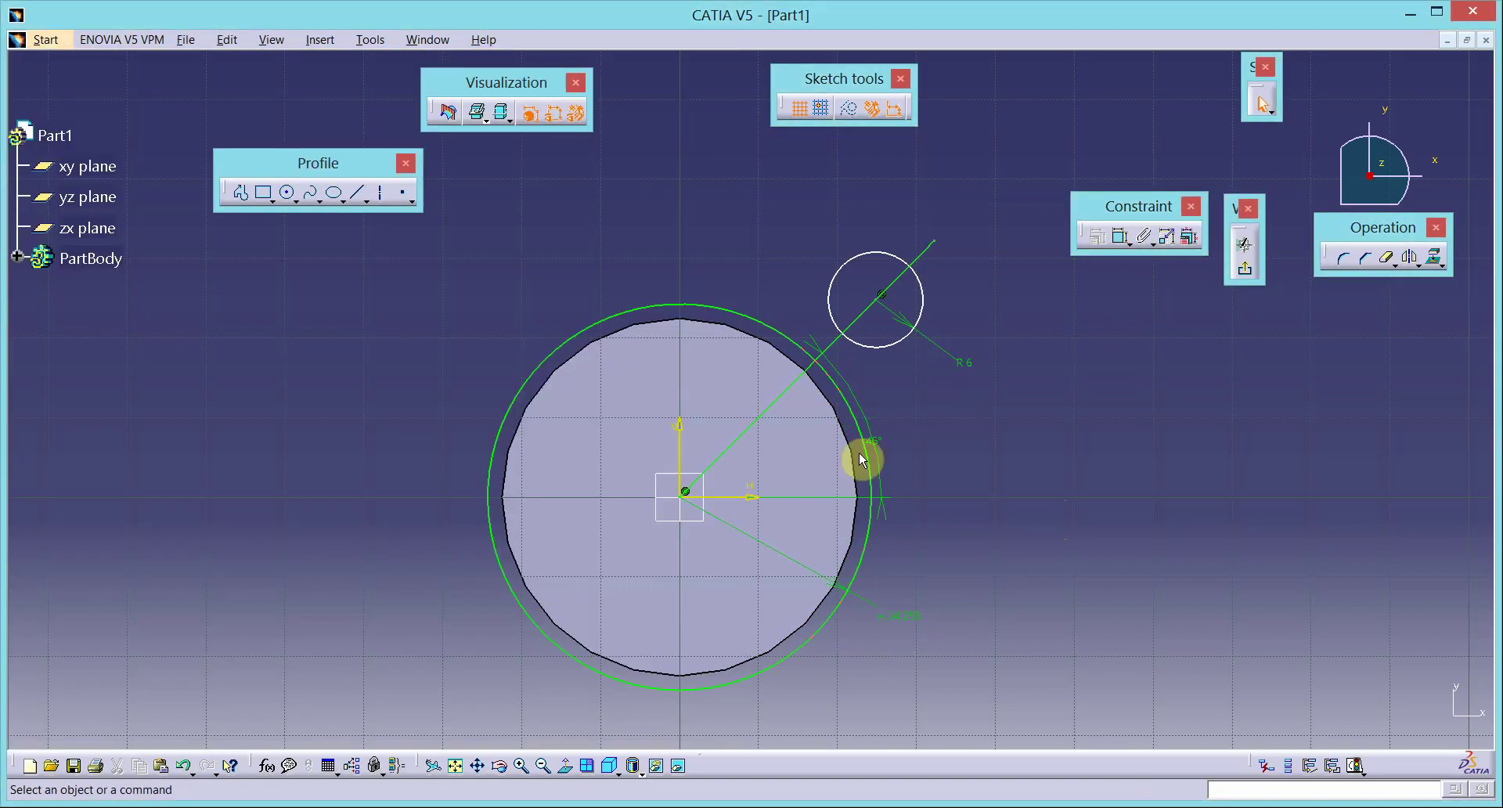
double_click(906, 624)
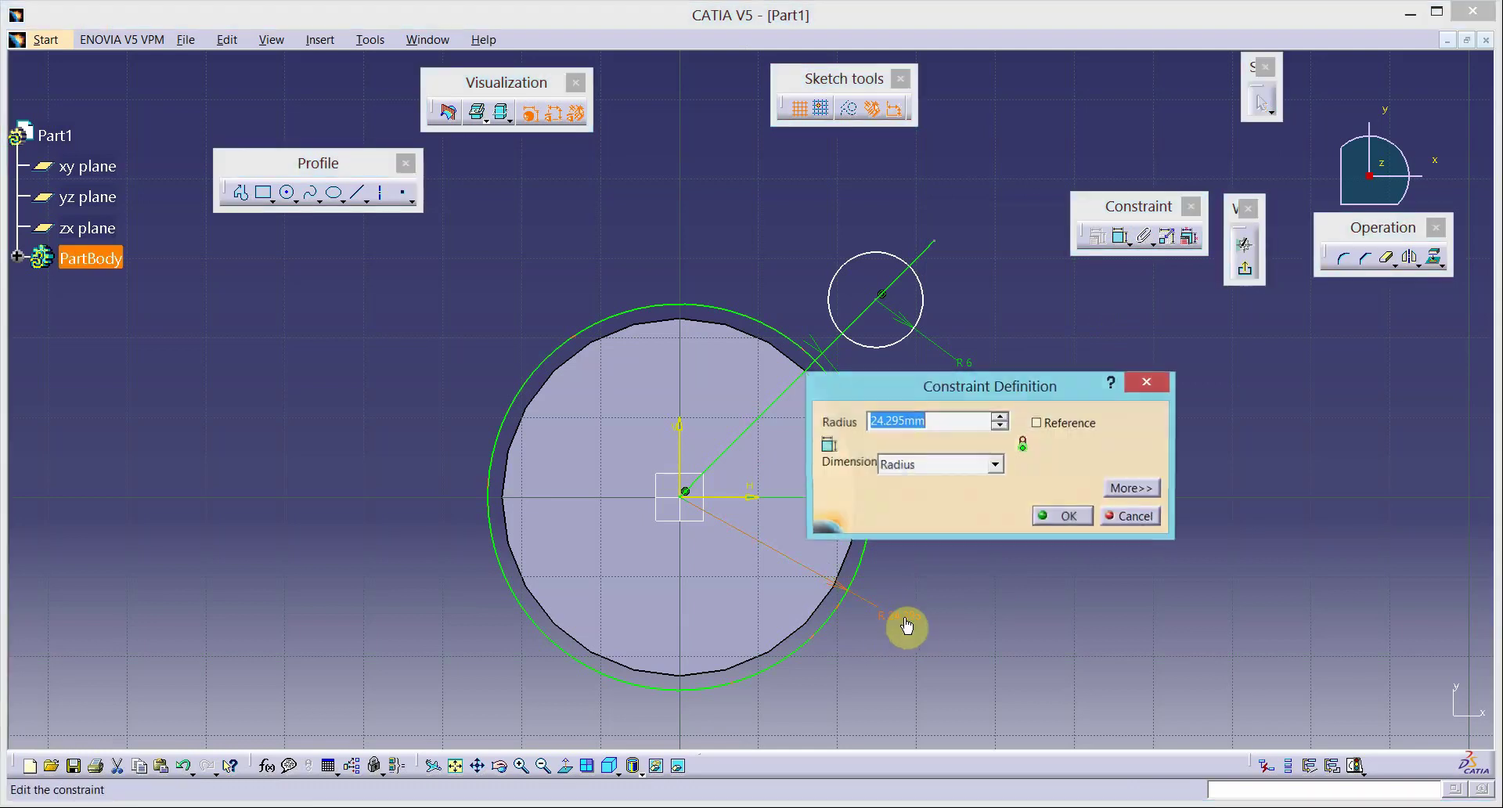
type("26")
key("Return")
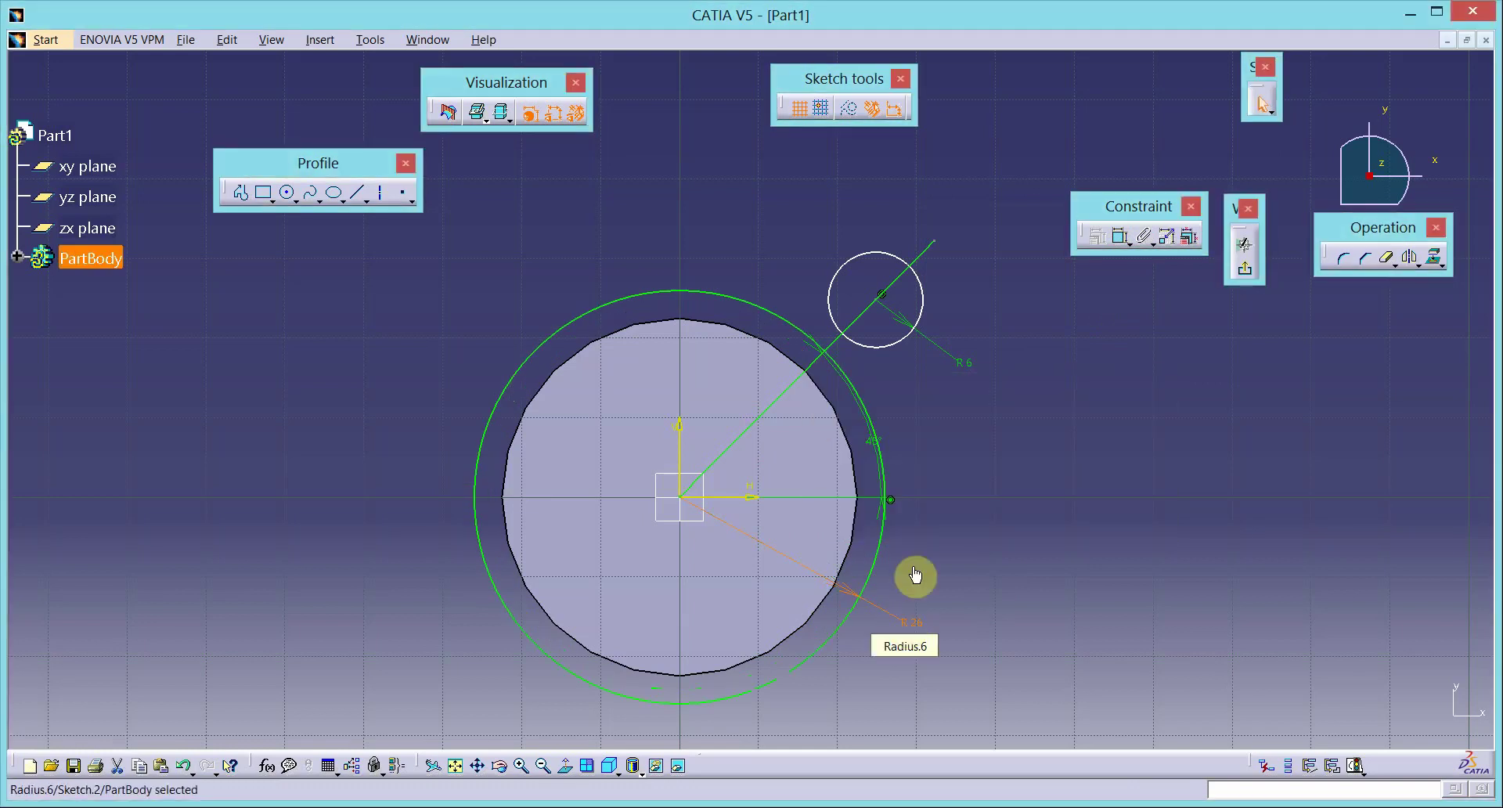
Step: Move the R6 circle outward along the line and make its centre coincident with the R26 circle
left_click_drag(883, 327, 980, 213)
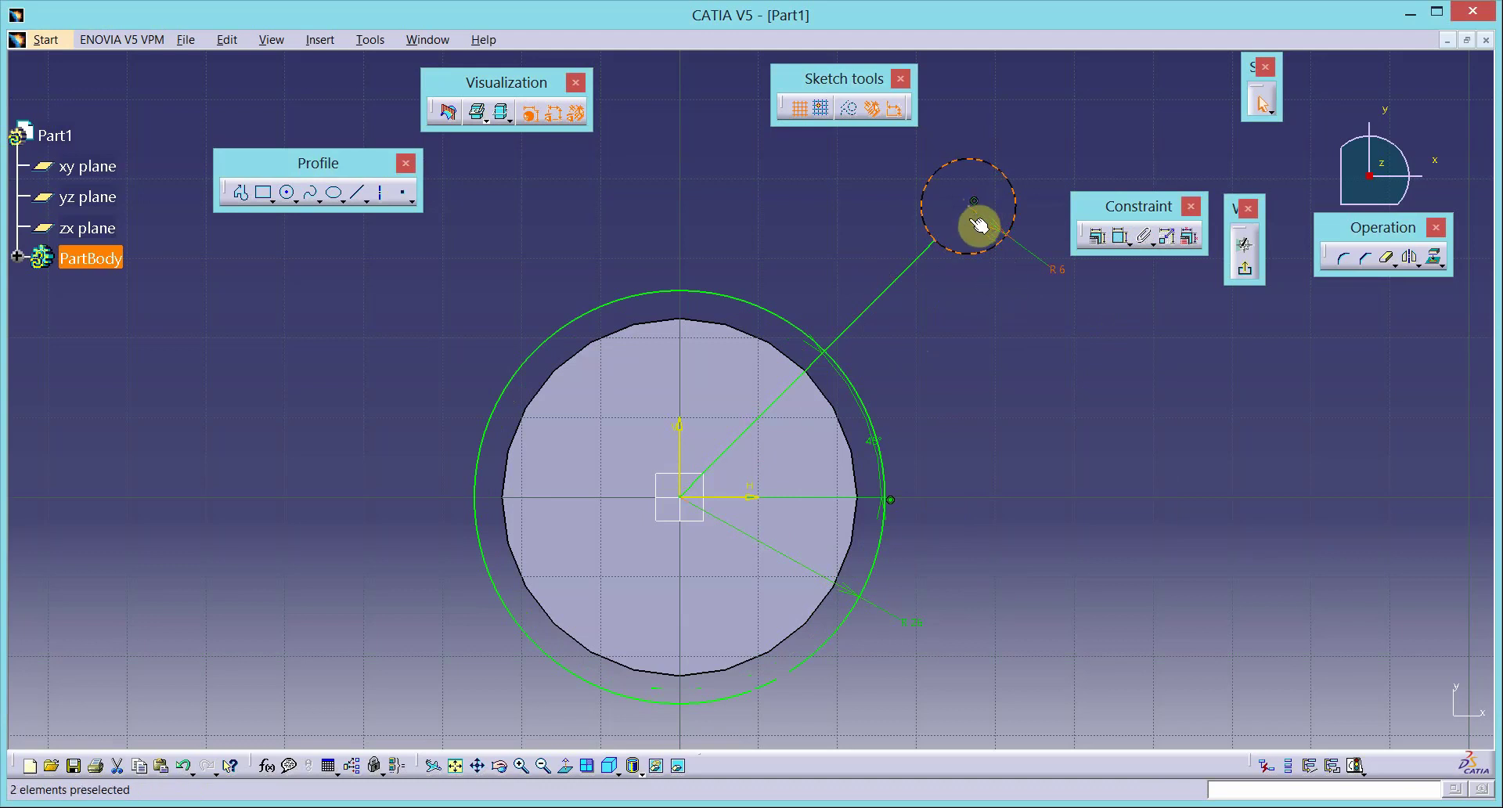
left_click(980, 311)
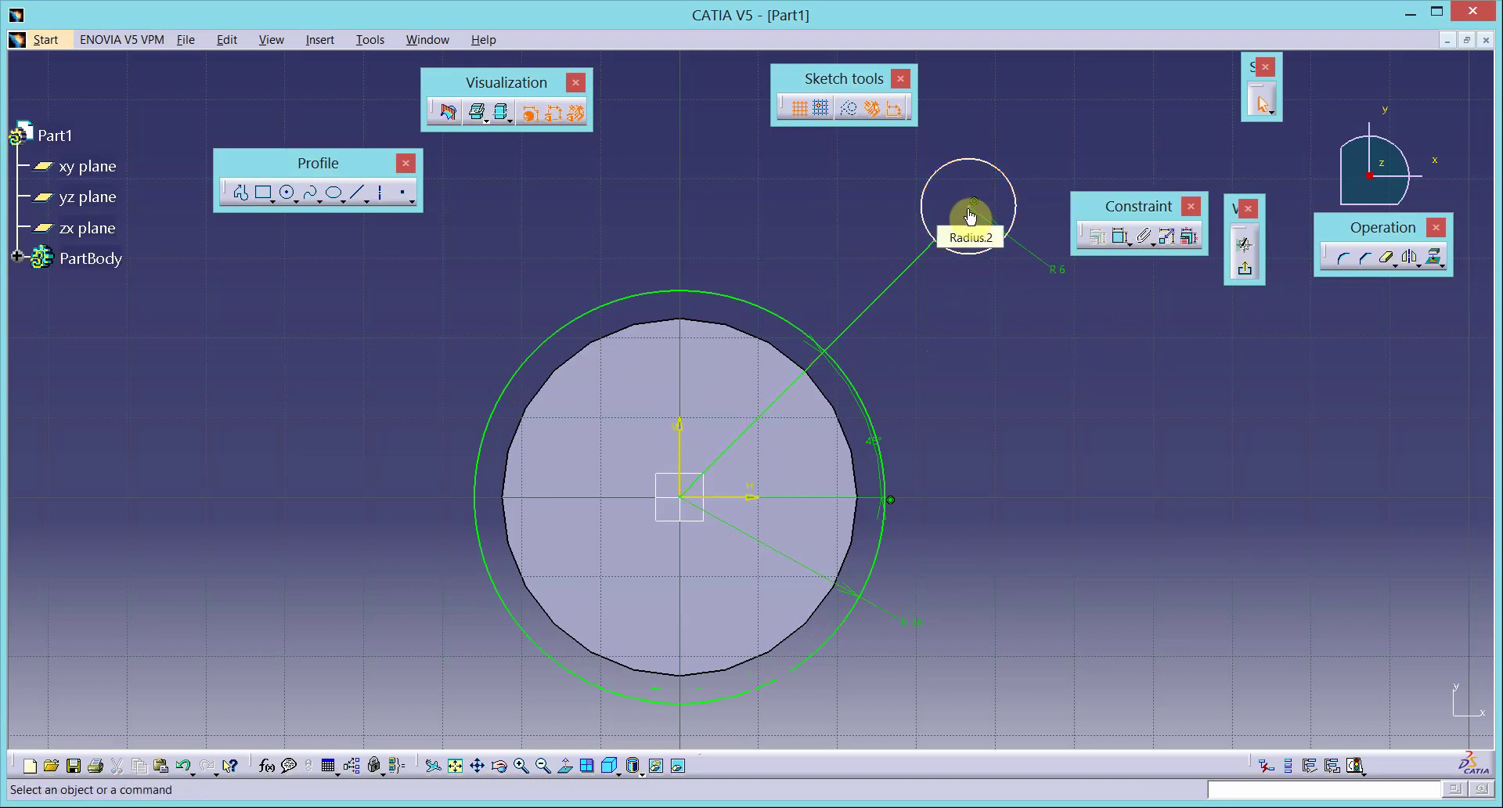
left_click(970, 216)
left_click(965, 208)
left_click(967, 210)
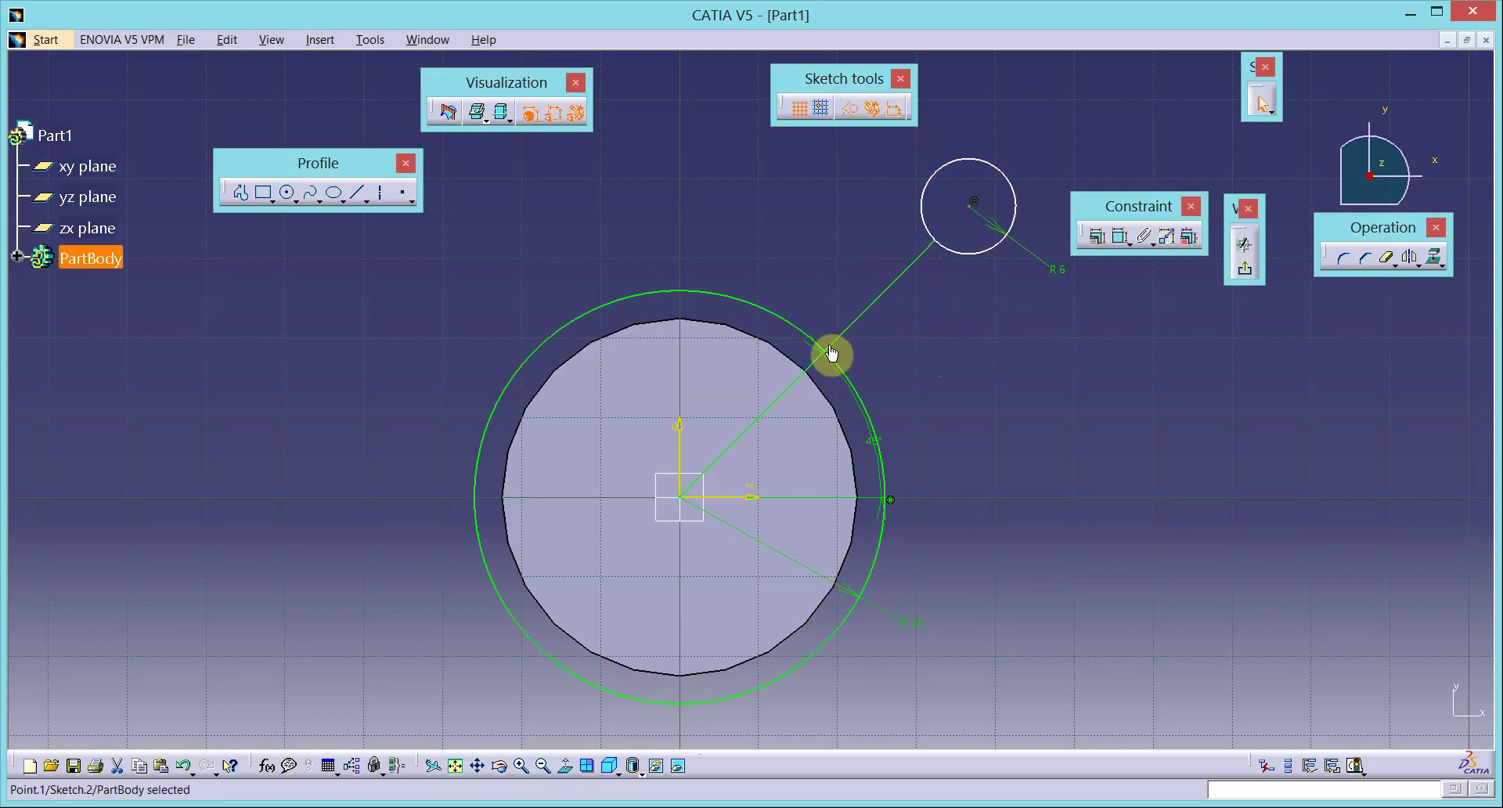
left_click(796, 329)
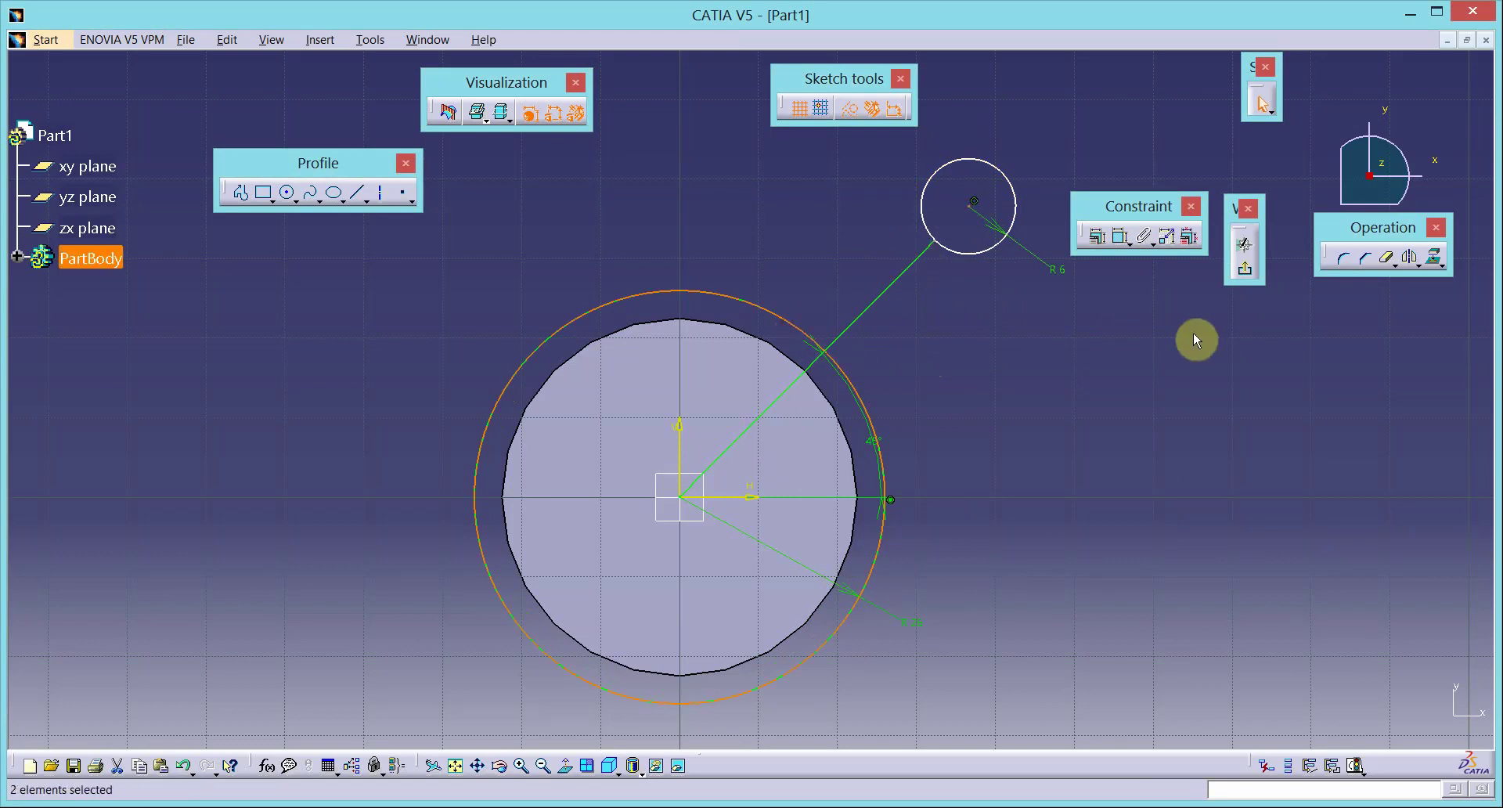
left_click(1098, 237)
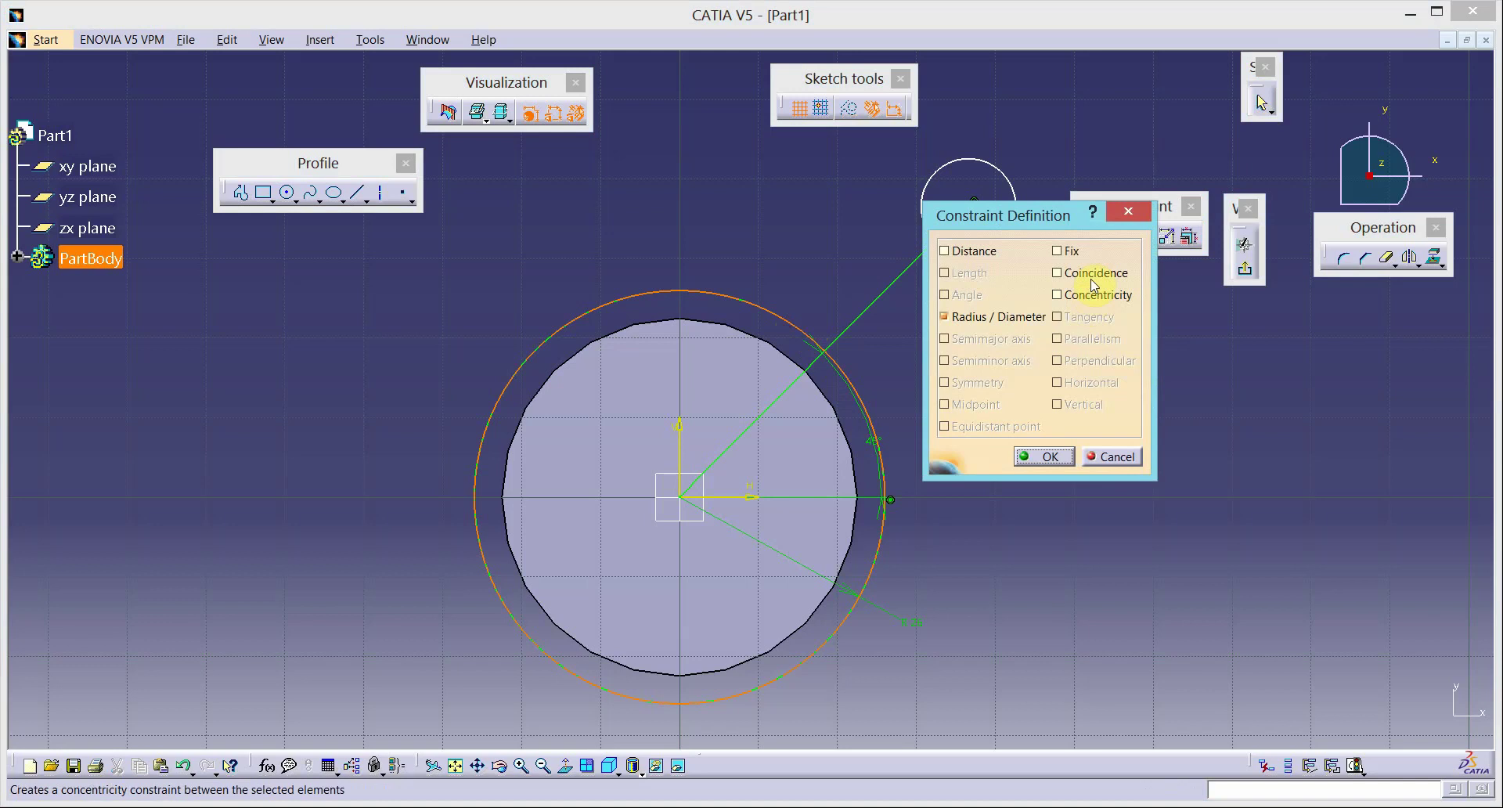
left_click(1089, 274)
left_click(1045, 456)
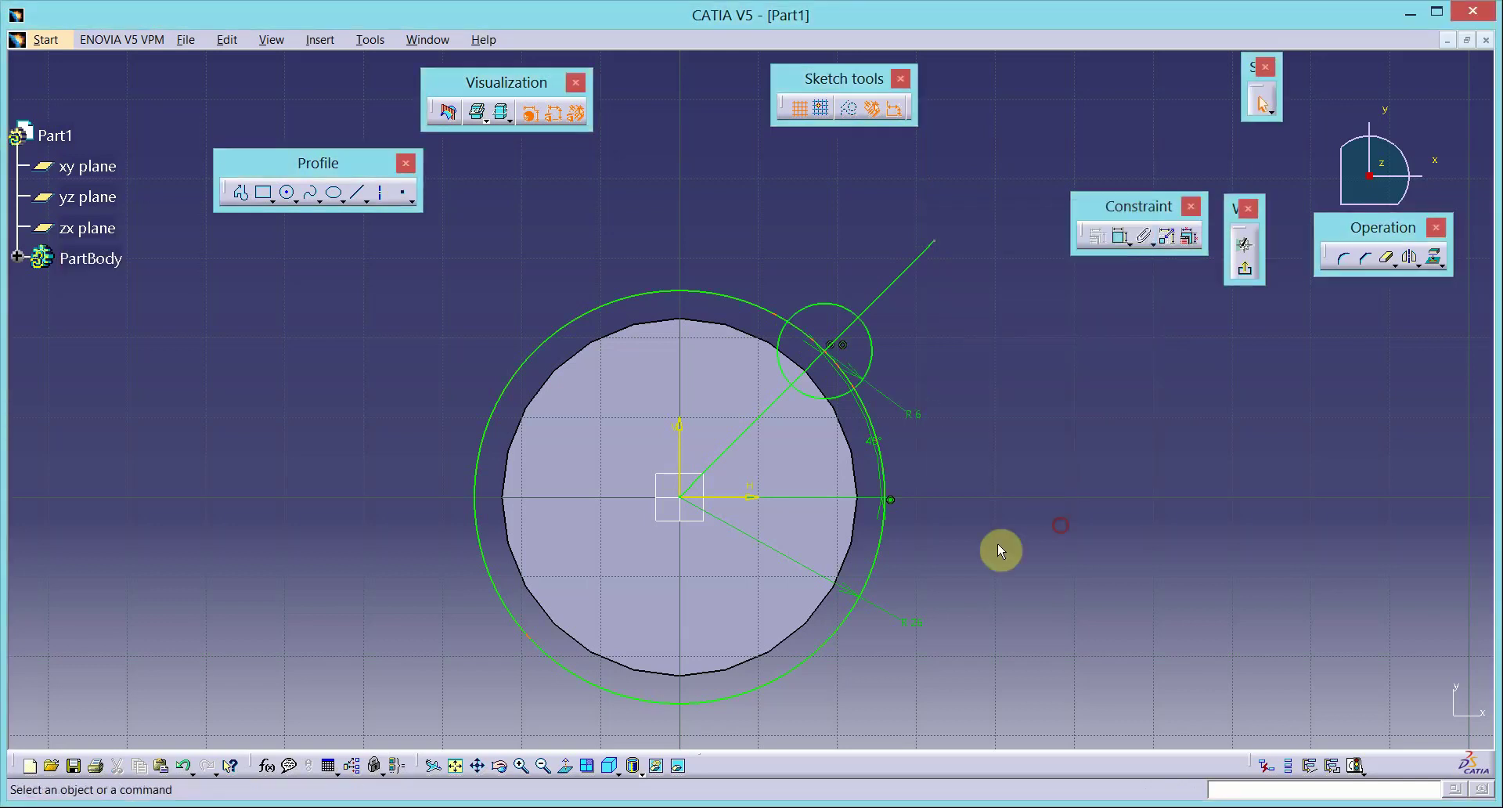
Step: Convert the R26 circle and the 45-degree line to construction elements
left_click(775, 693)
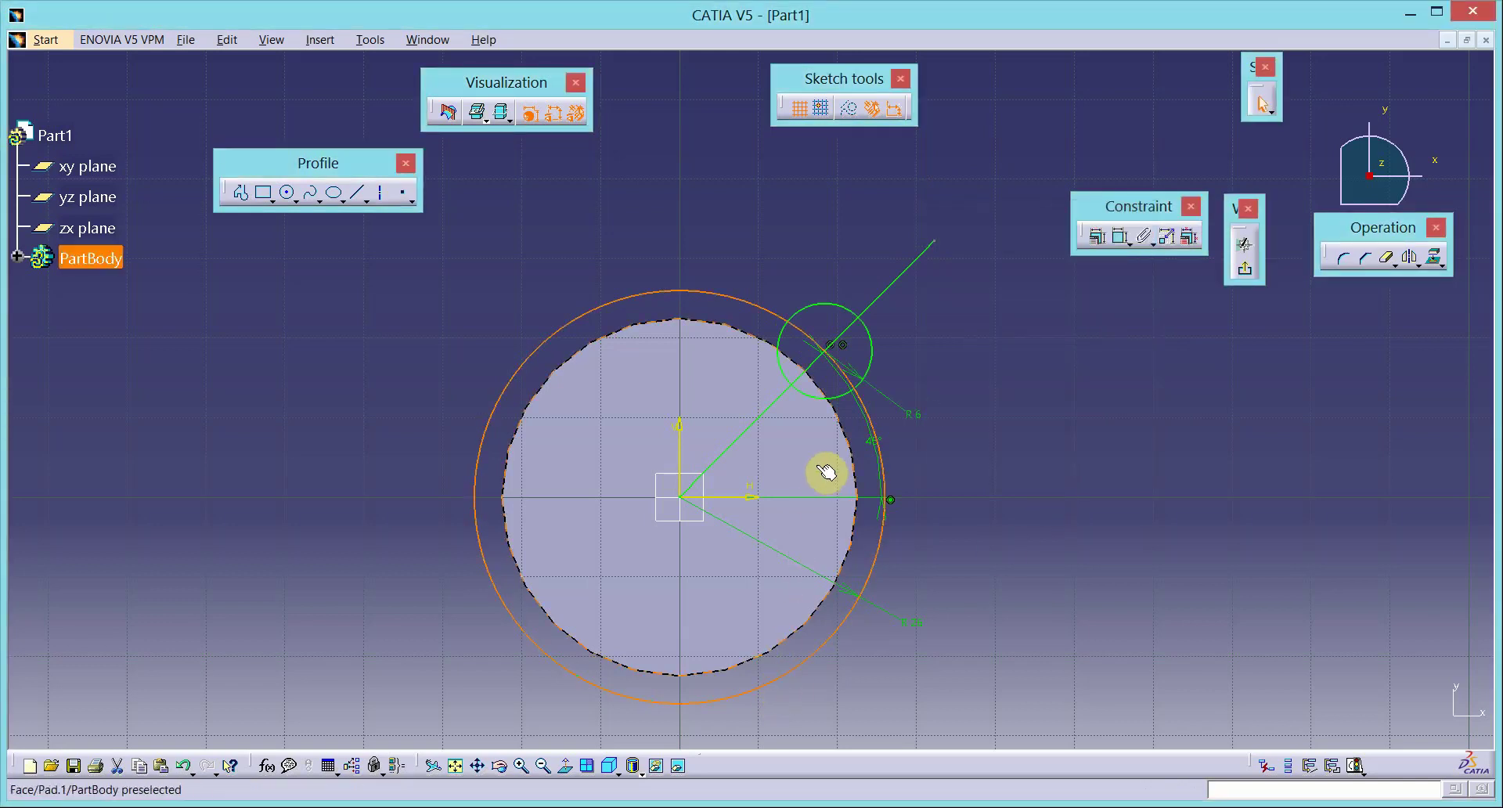
left_click(912, 276, "ctrl")
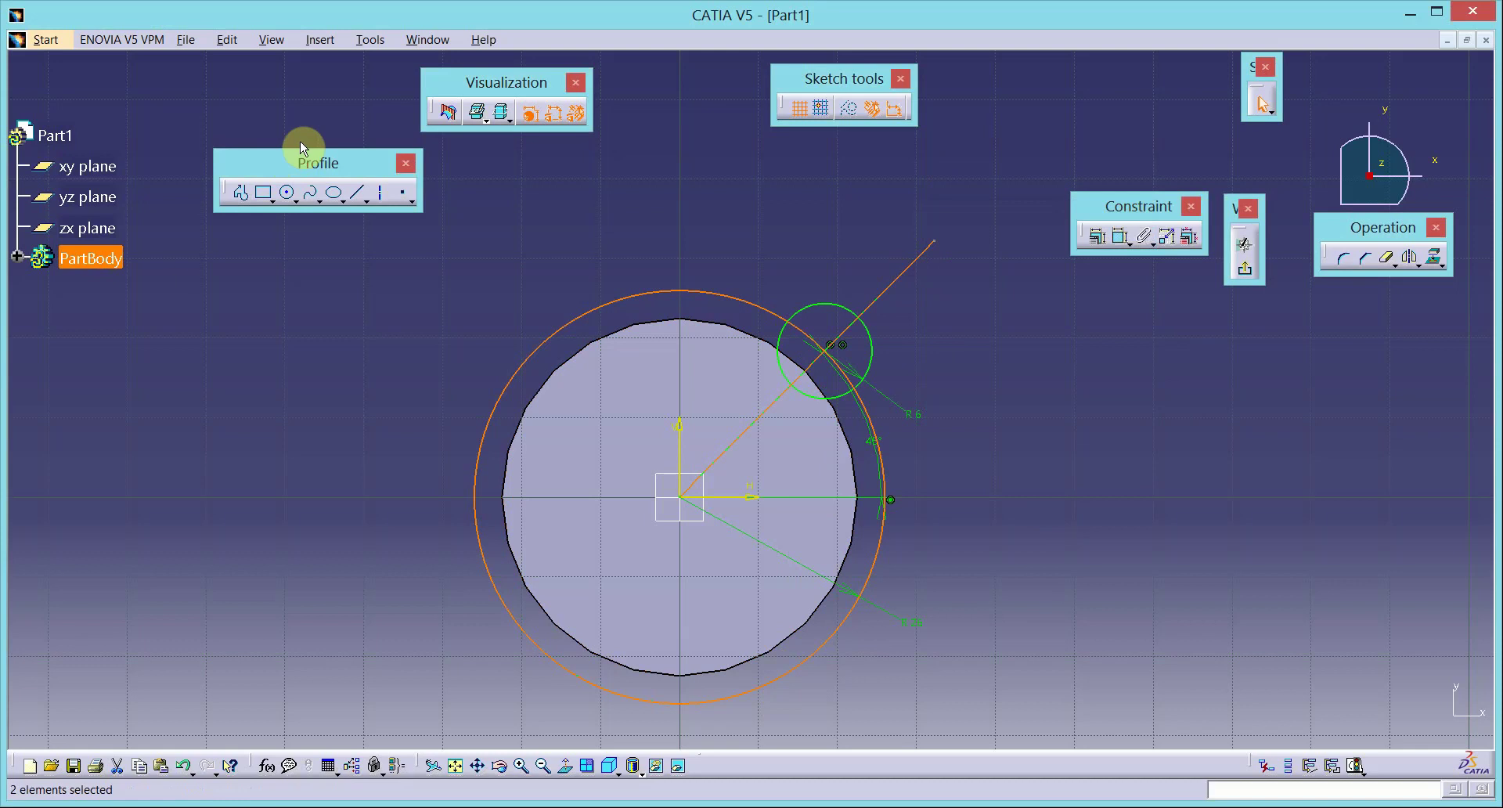
left_click(853, 114)
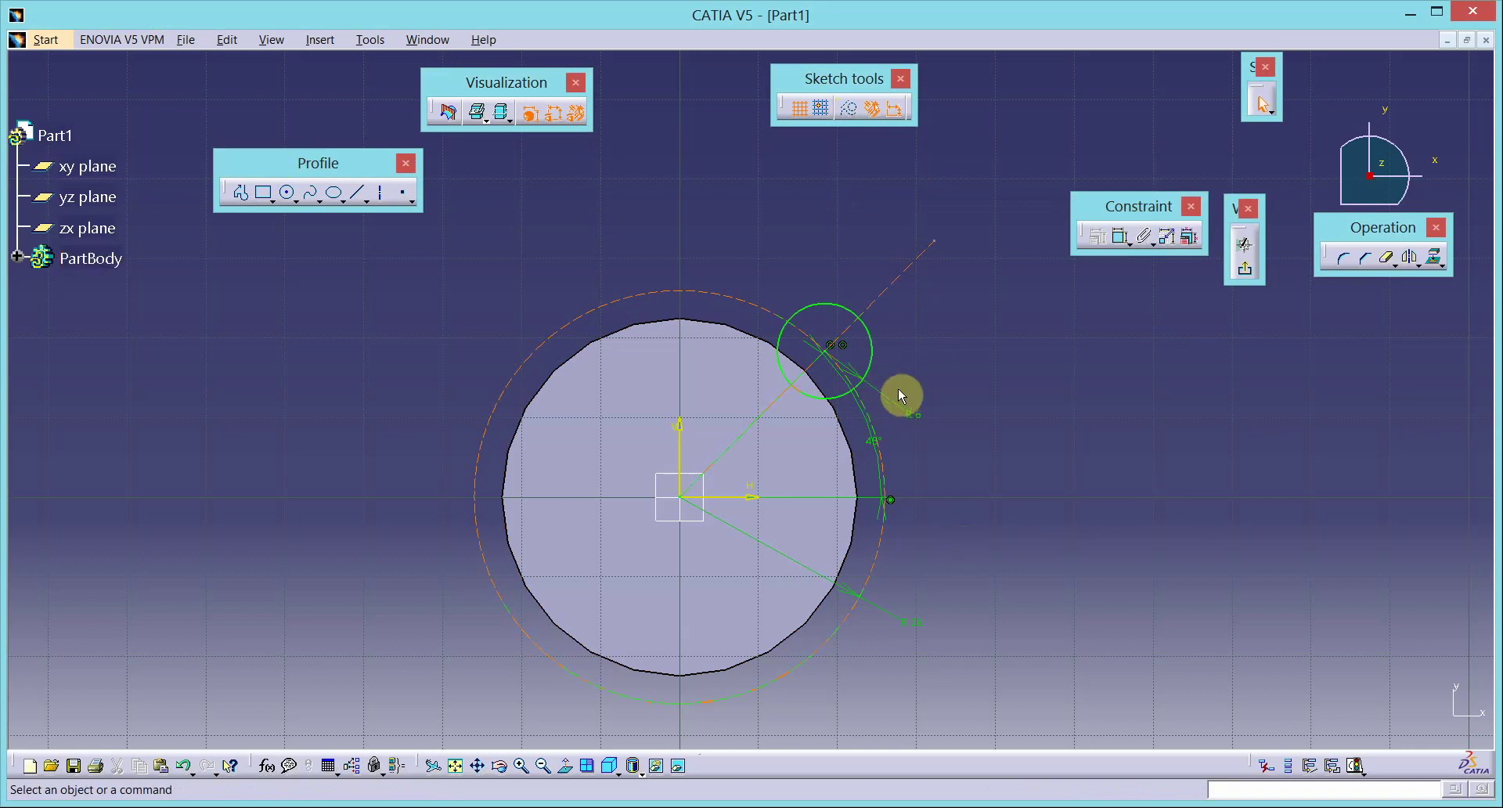
Step: Project the disc's outer edge into the sketch
mouse_move(1176, 325)
middle_mouse_down()
mouse_move(1078, 379)
mouse_move(1080, 325)
mouse_move(1107, 345)
mouse_move(968, 386)
middle_mouse_up()
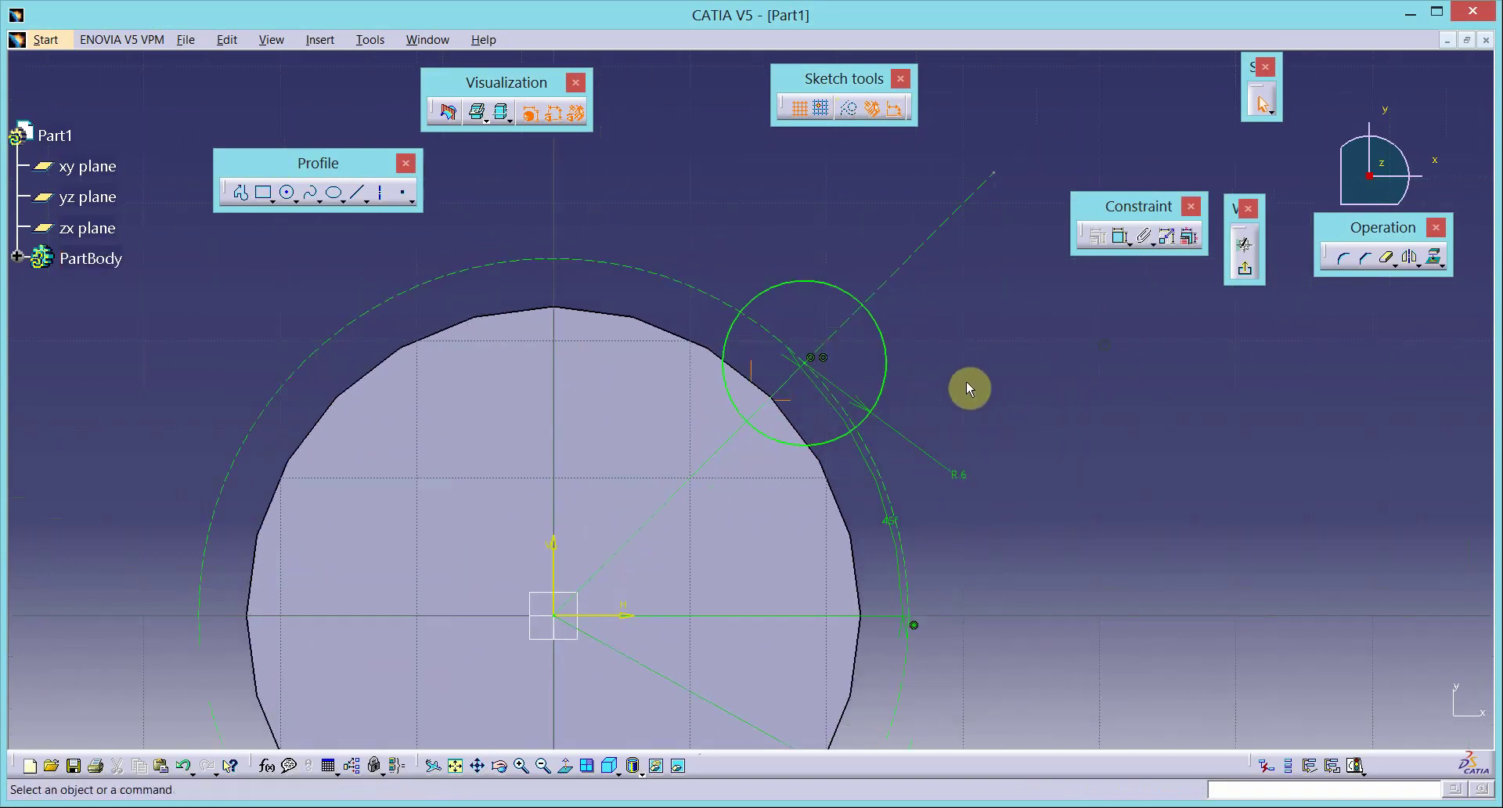
left_click(675, 342)
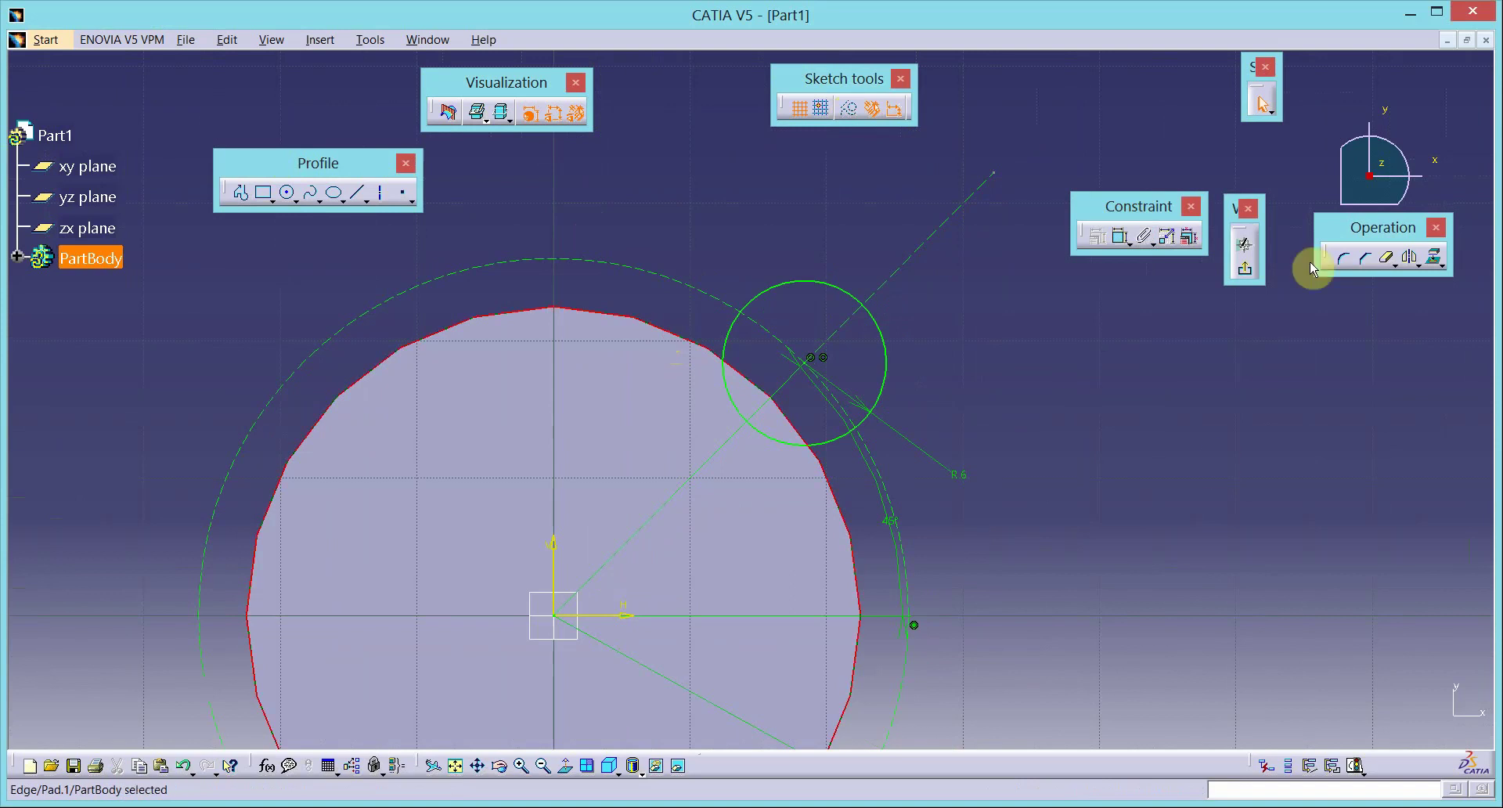
left_click(1438, 261)
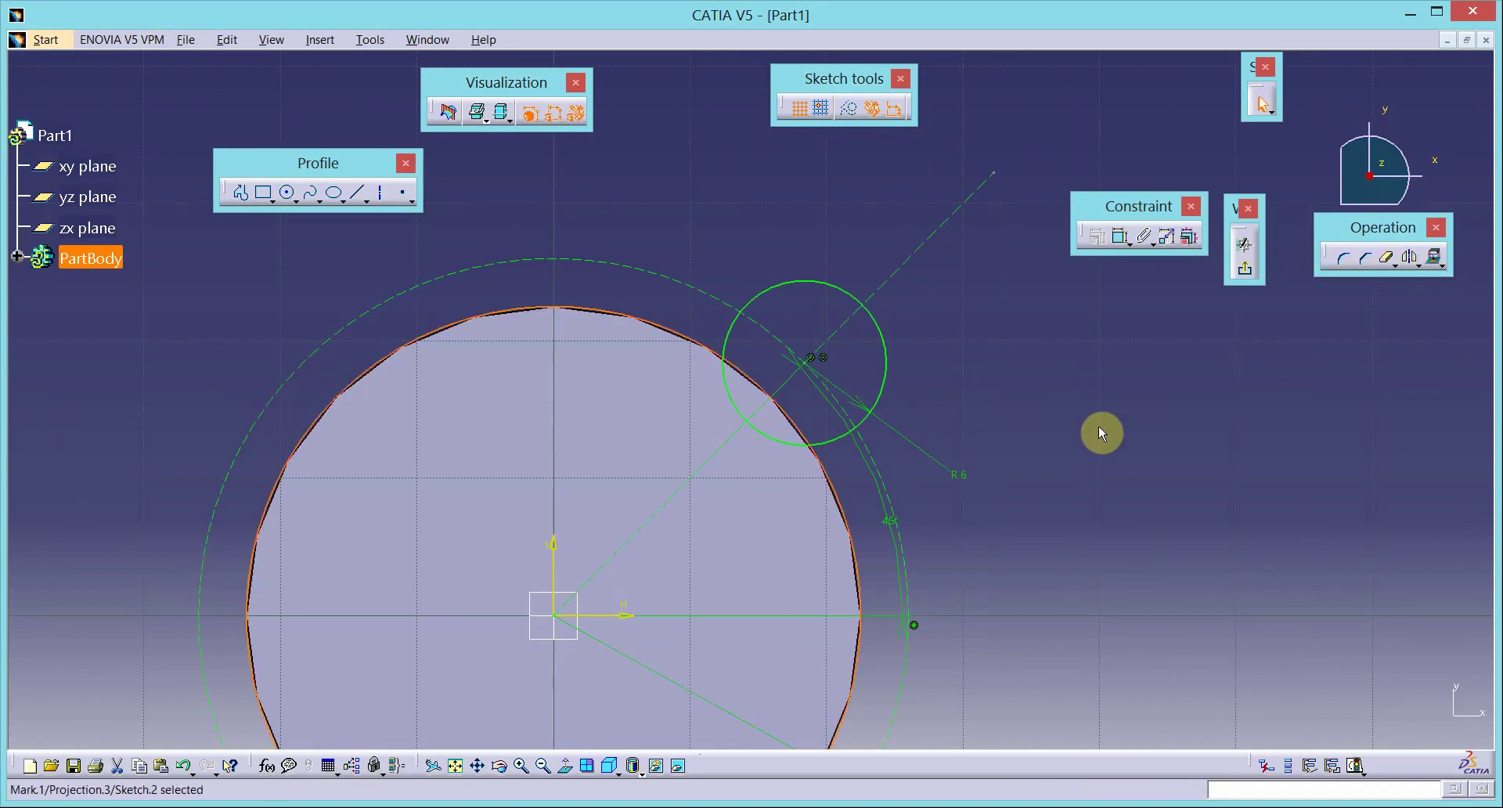
left_click(1090, 432)
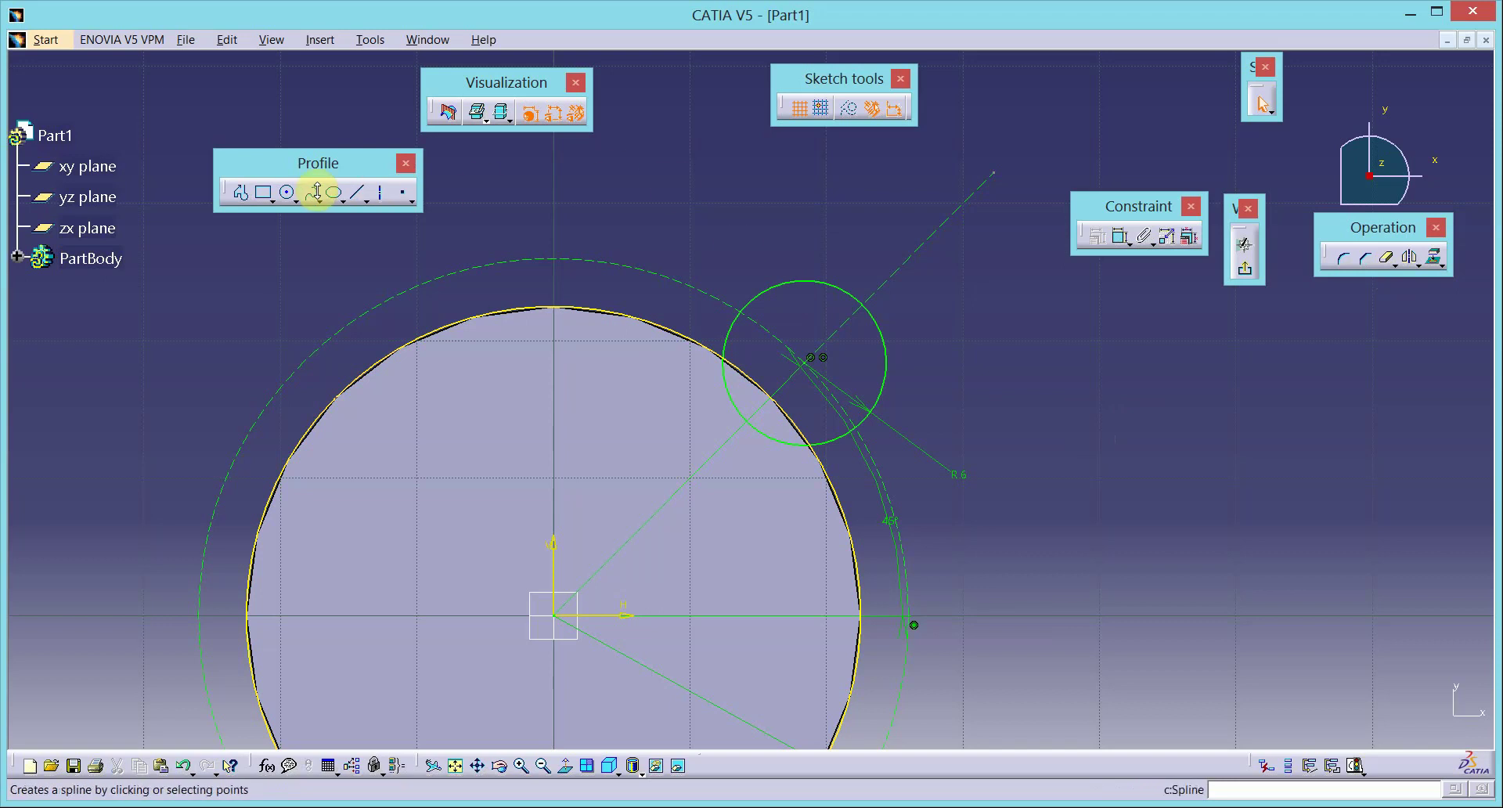
Step: Add an untrimmed corner between the projected disc edge and the upper-left side of the R6 circle, with a 7 mm radius
left_click(1342, 263)
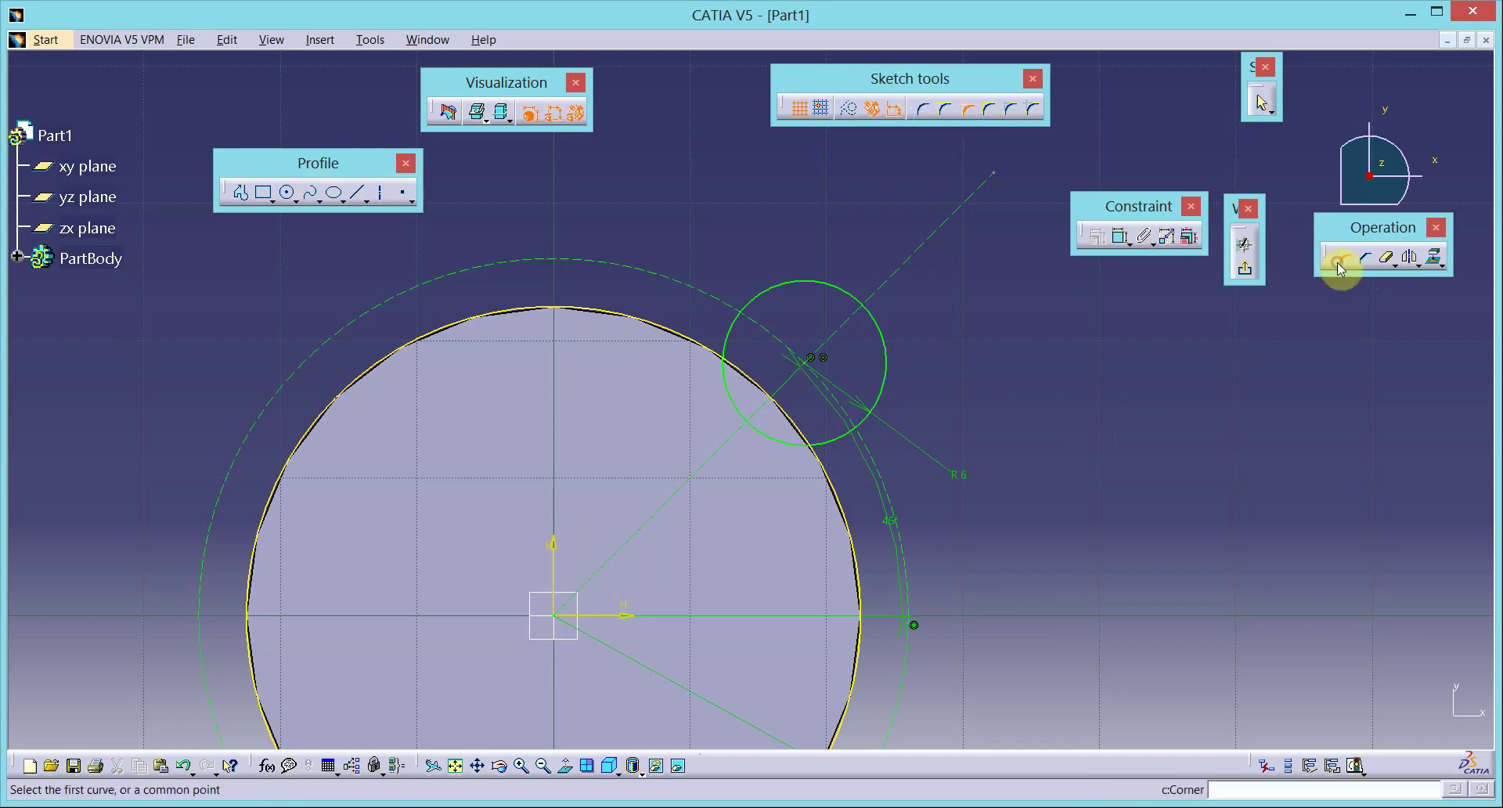
left_click(681, 337)
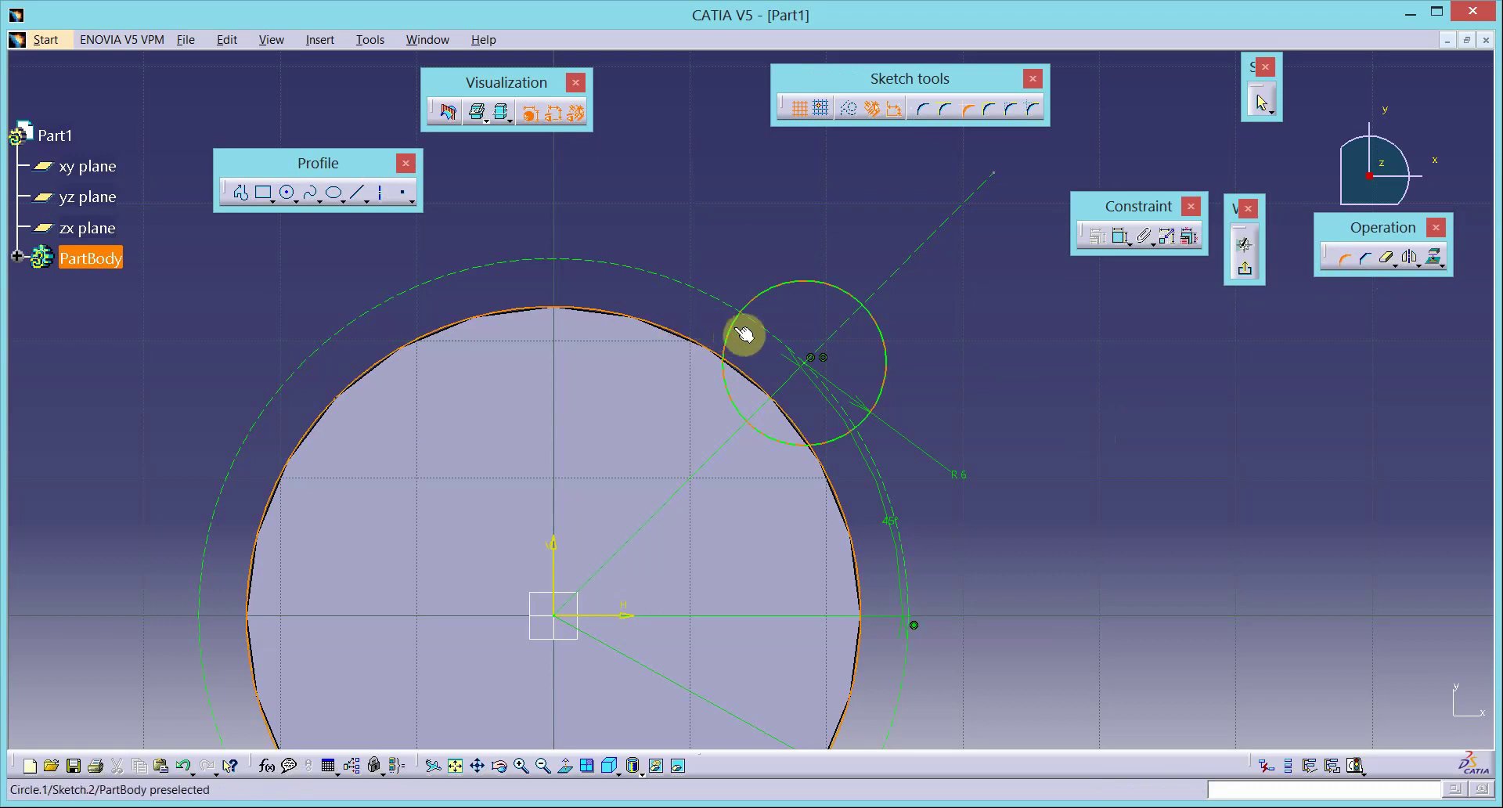
left_click(742, 332)
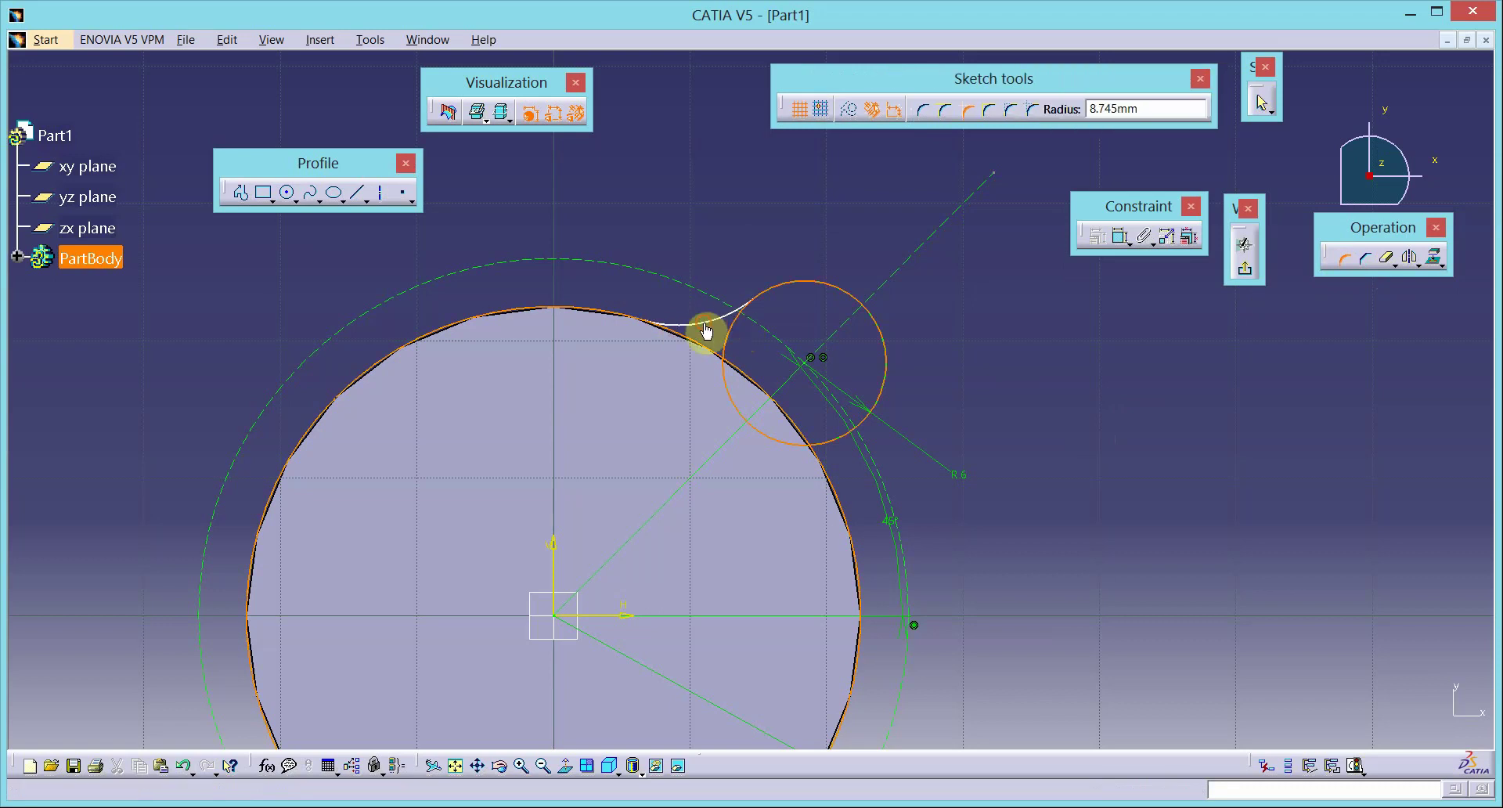
left_click(706, 331)
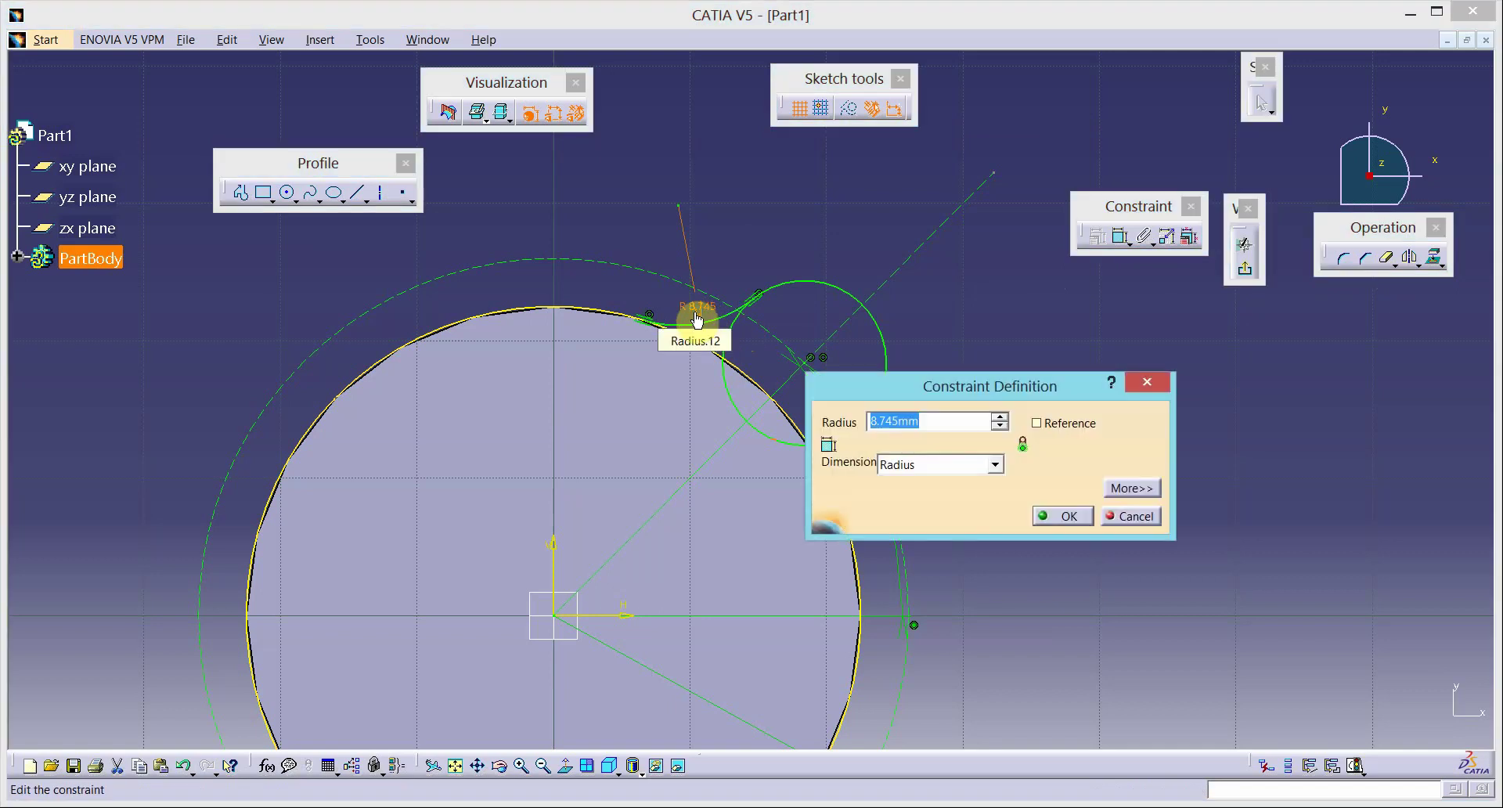
key("Return")
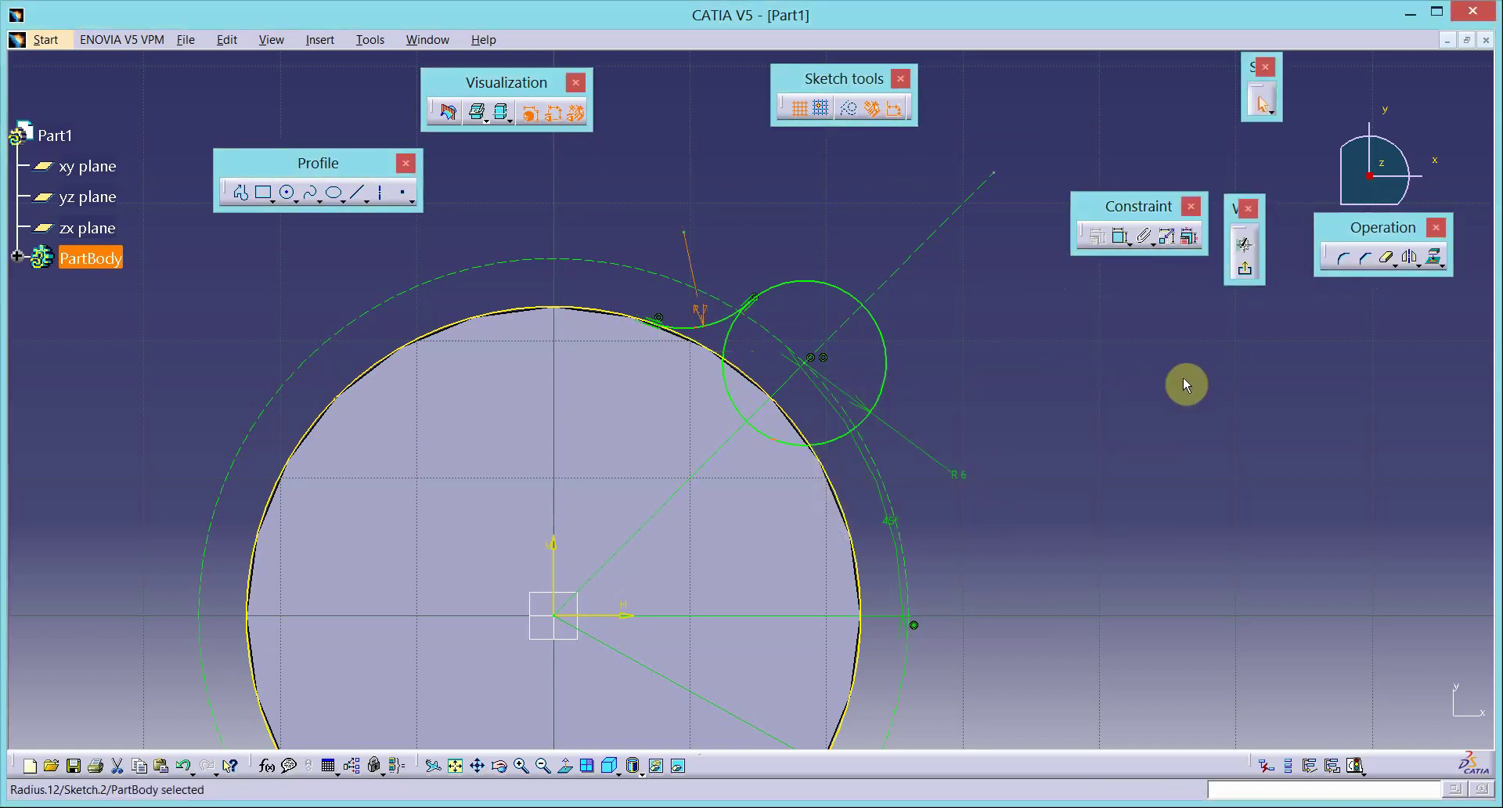
Step: Add an untrimmed corner between the projected disc edge and the lower-right side of the R6 circle, with a 7 mm radius
left_click(1344, 258)
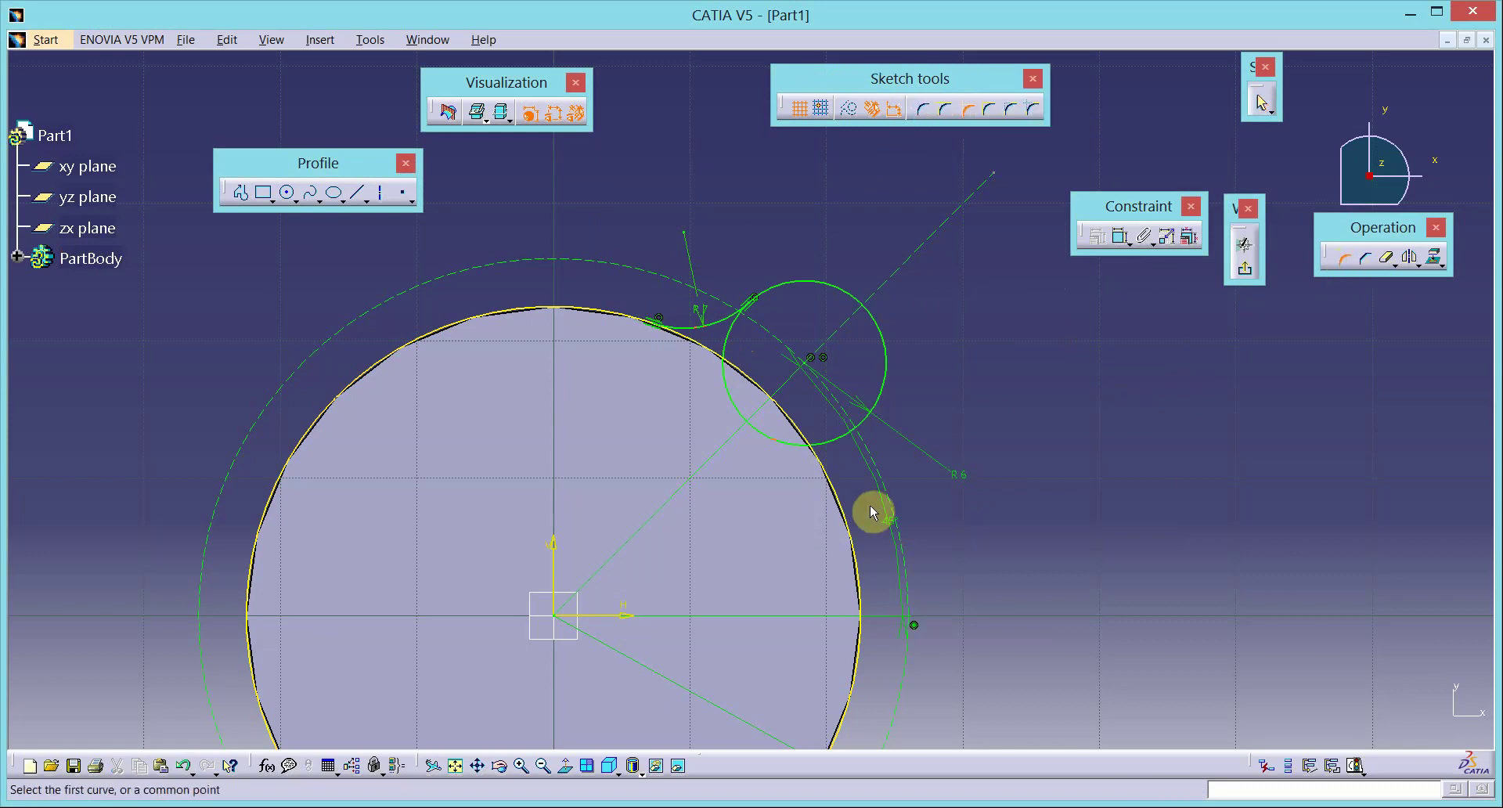
left_click(848, 474)
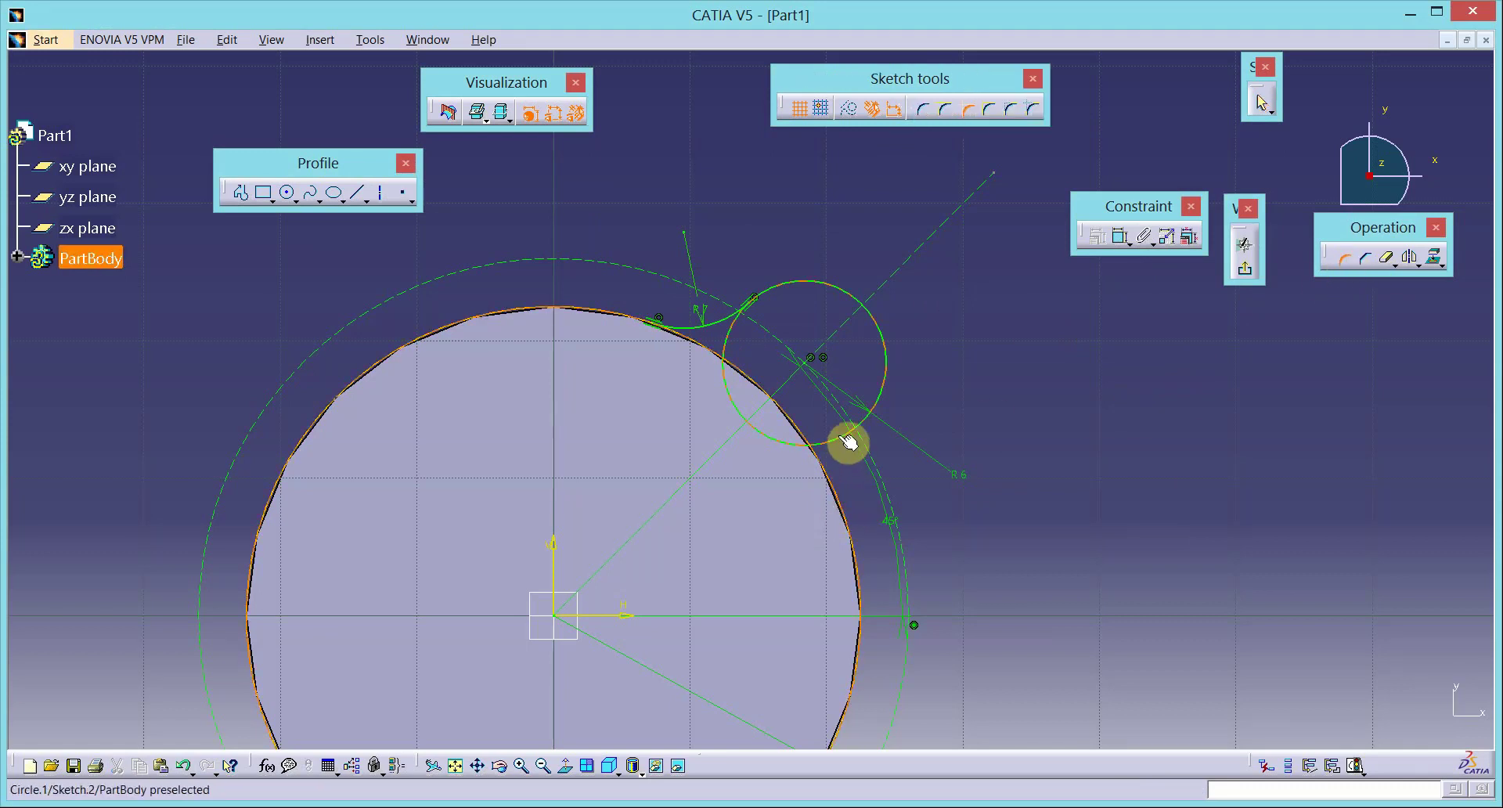
left_click(840, 452)
left_click(846, 470)
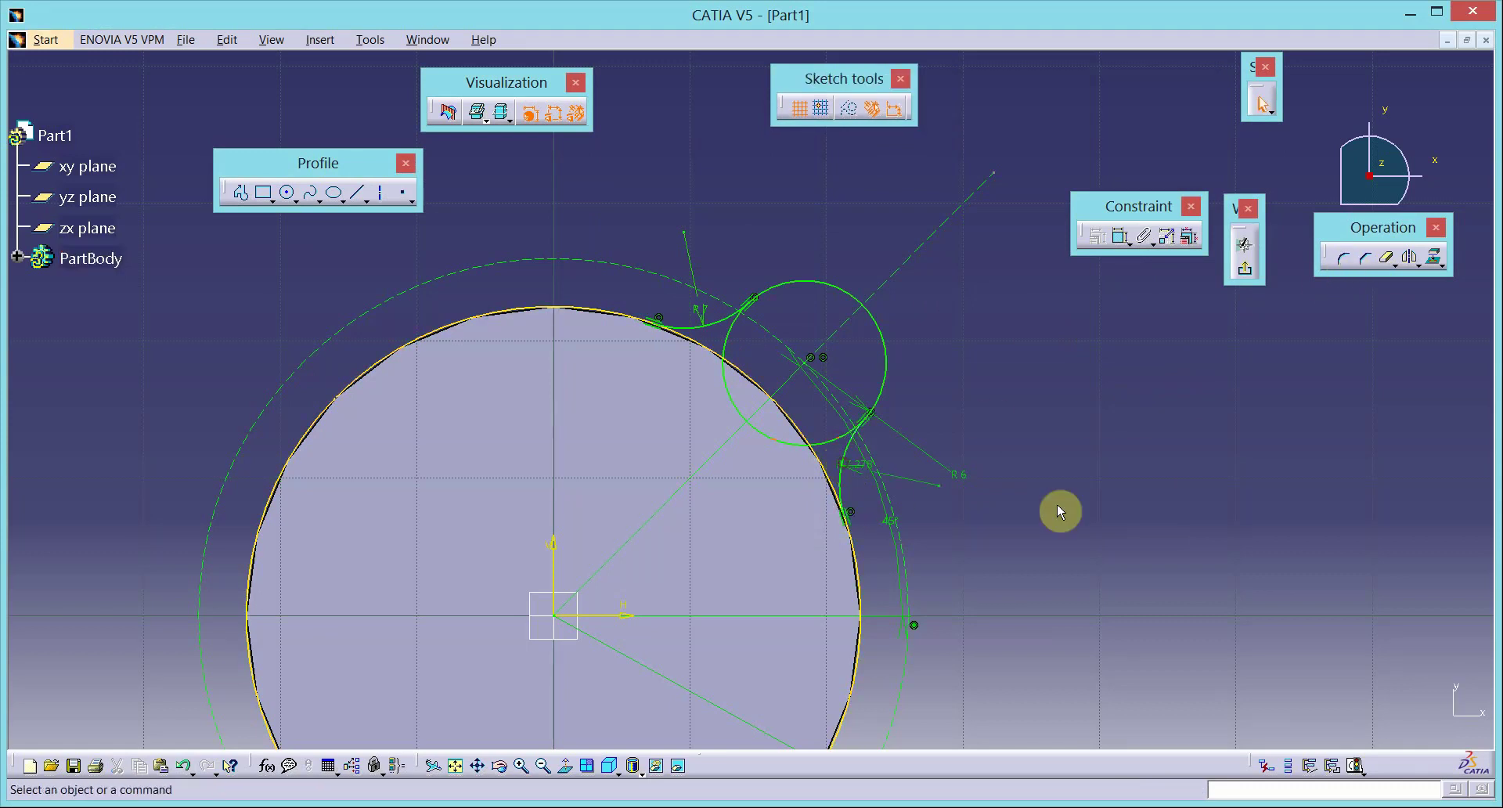
double_click(856, 469)
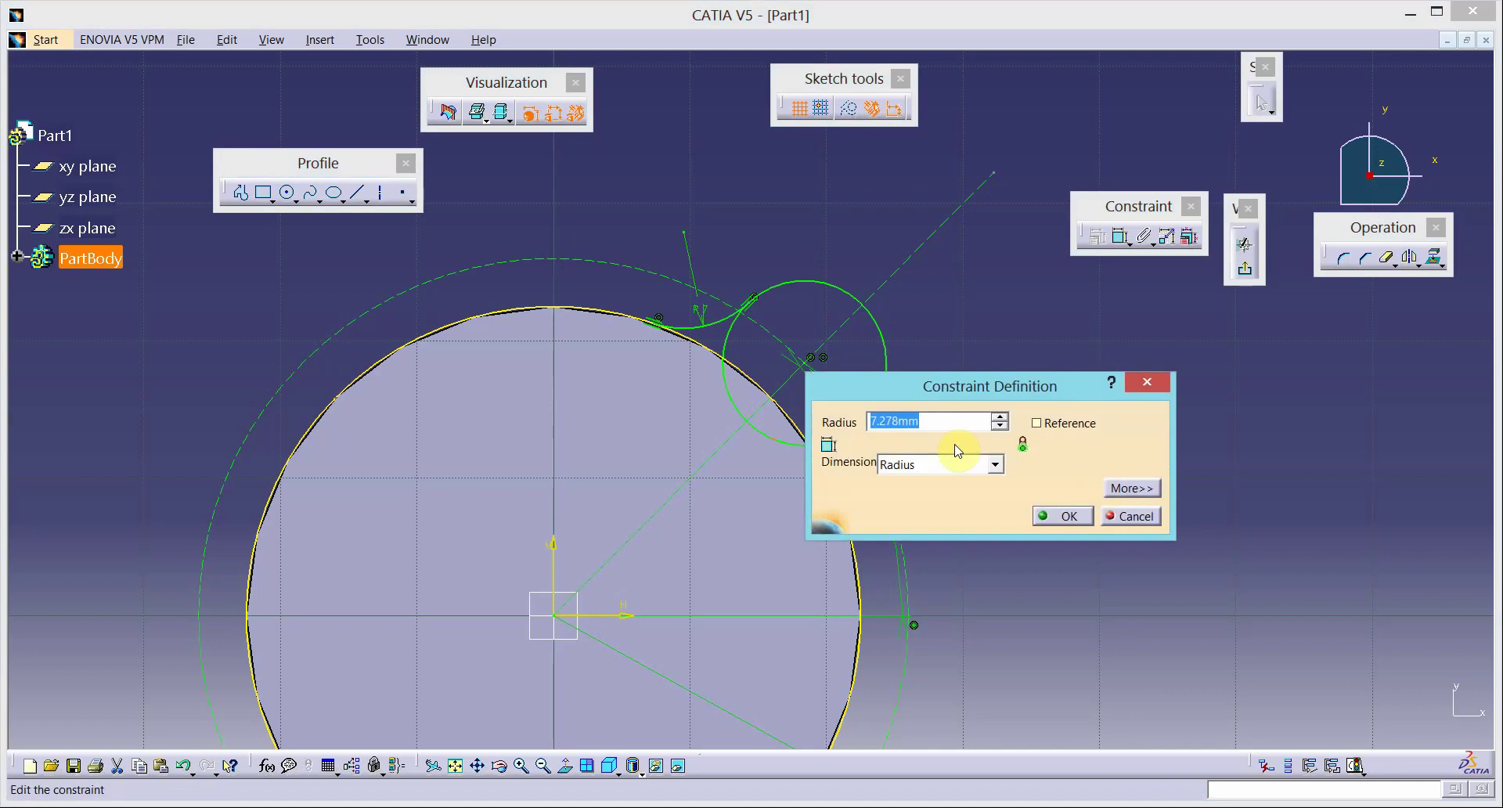
type("7")
key("Return")
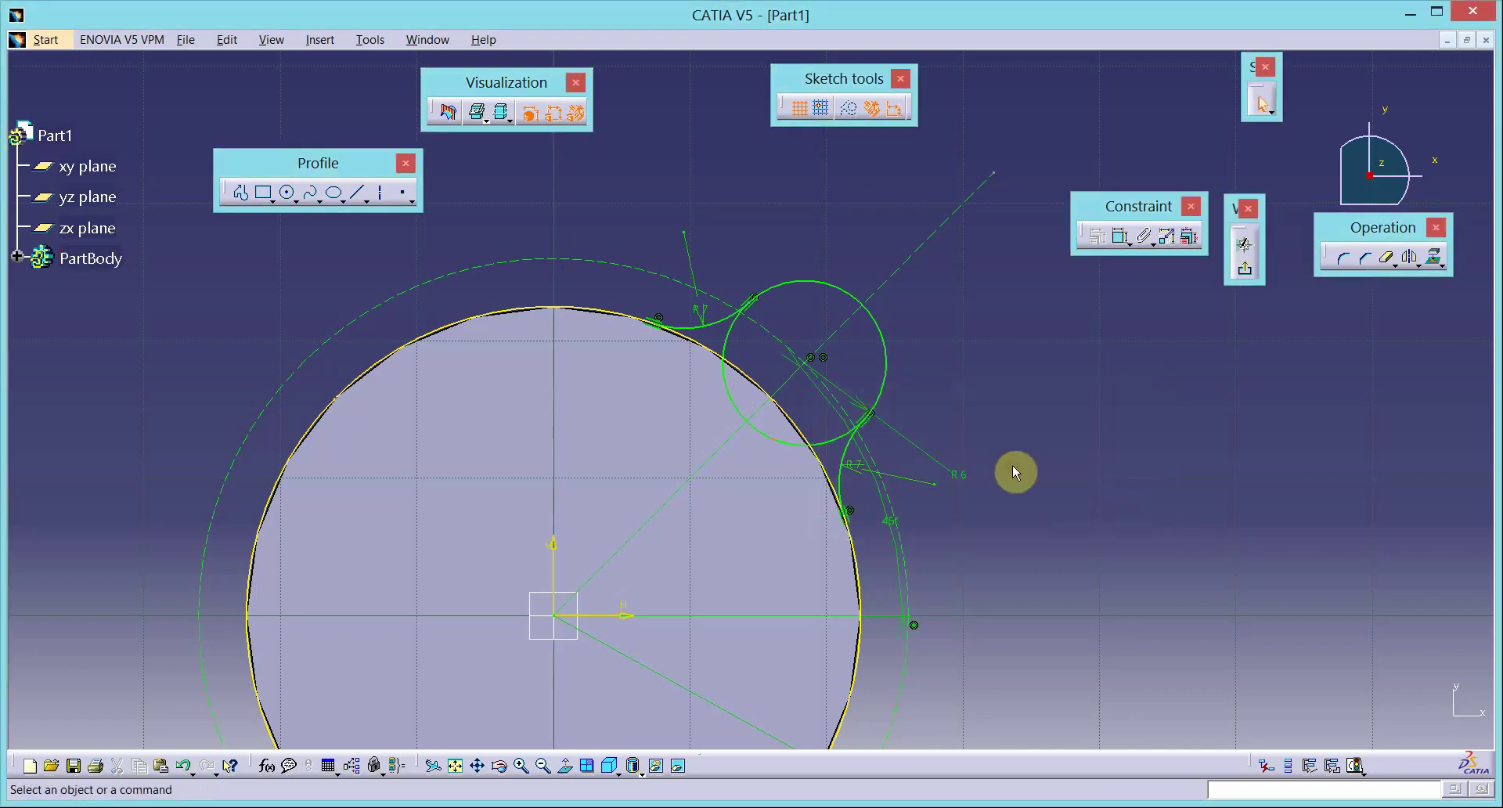
Step: Quick-trim the projected disc edge outside the two blends and the inner part of the R6 circle between them
left_click(1383, 257)
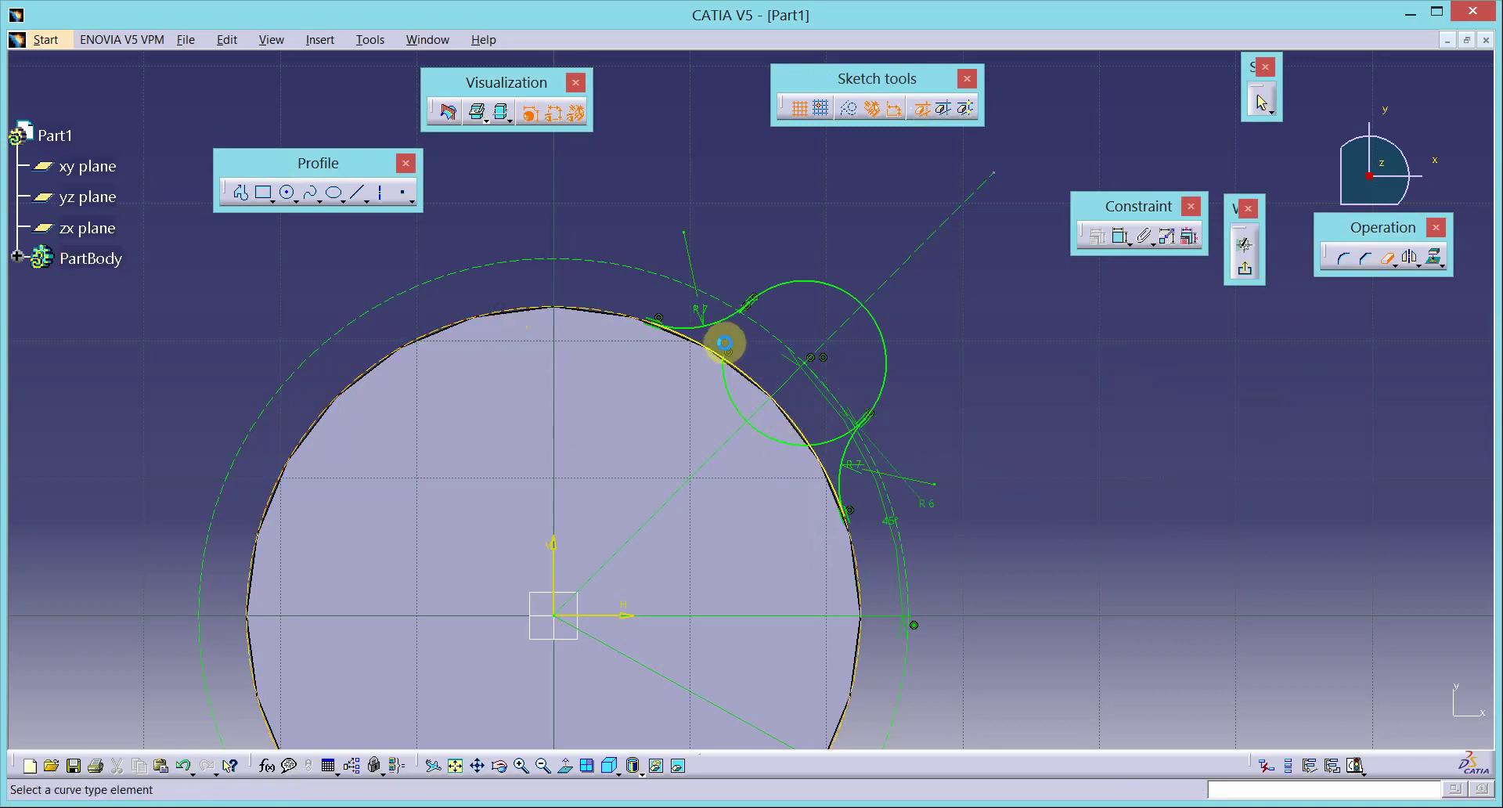
left_click(725, 341)
left_click(849, 436)
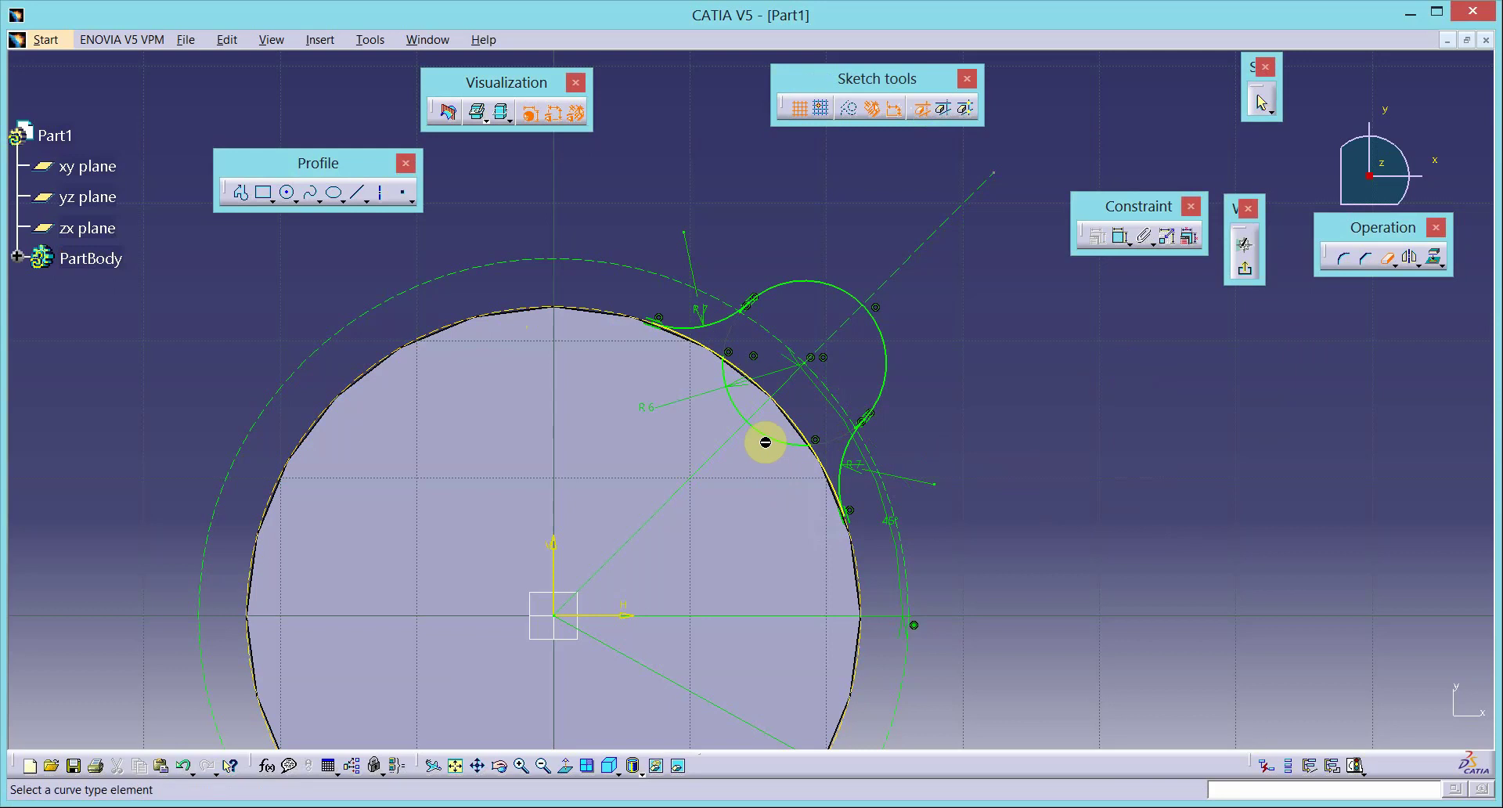
left_click(777, 440)
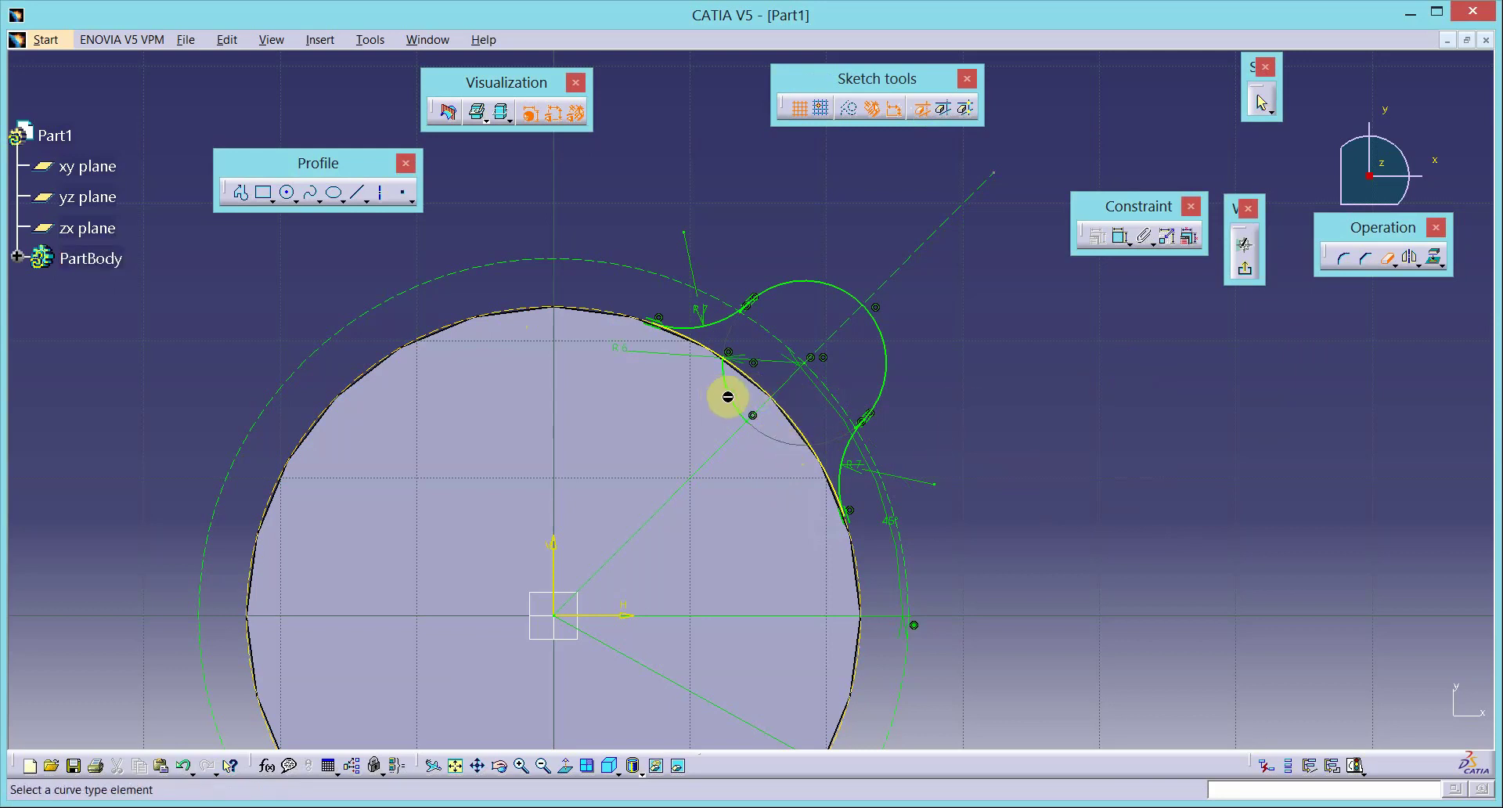
left_click(730, 403)
mouse_move(967, 349)
middle_mouse_down()
mouse_move(984, 309)
mouse_move(1050, 382)
mouse_move(973, 321)
mouse_move(997, 264)
mouse_move(1064, 384)
middle_mouse_up()
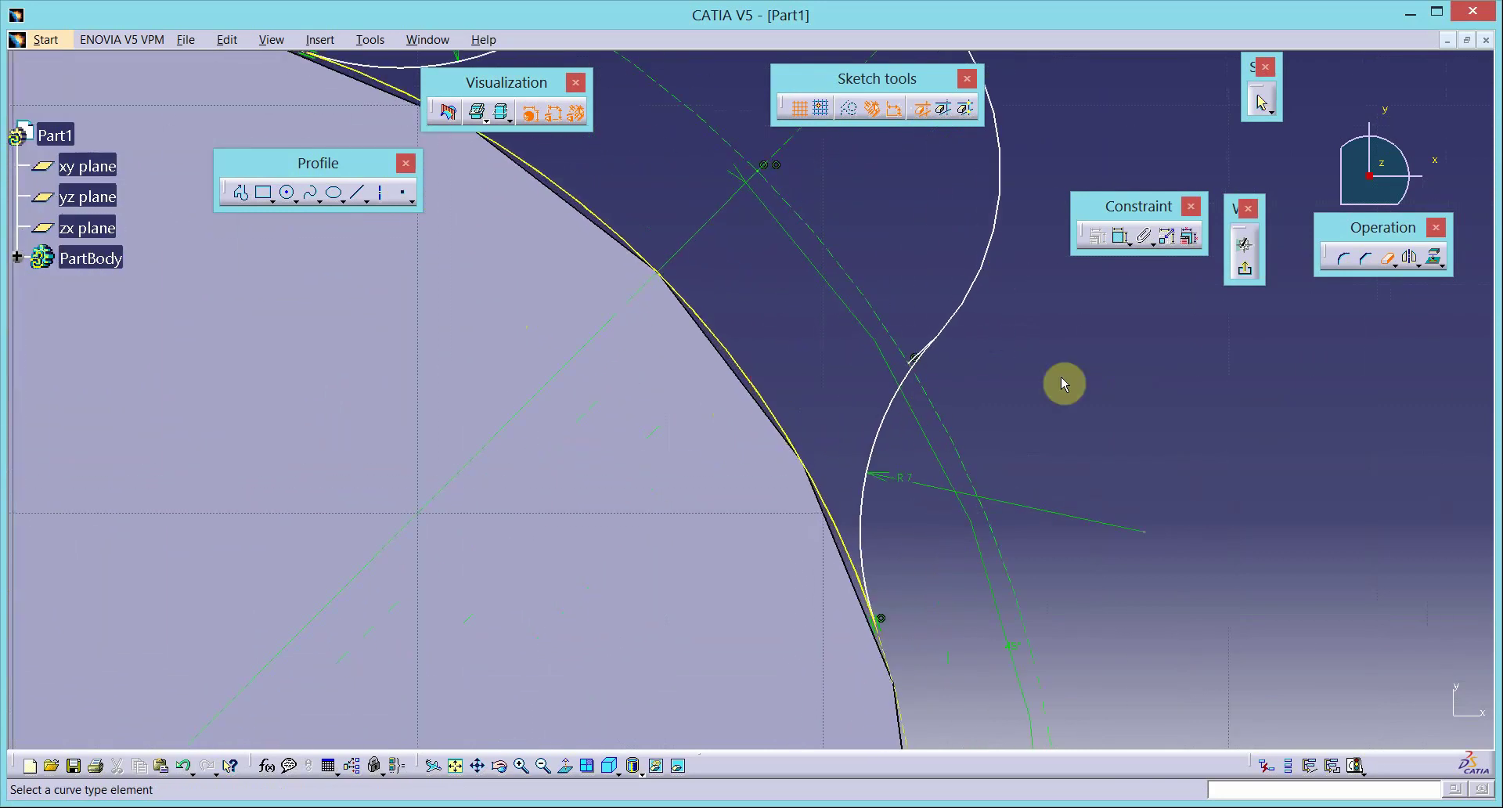
left_click(890, 415)
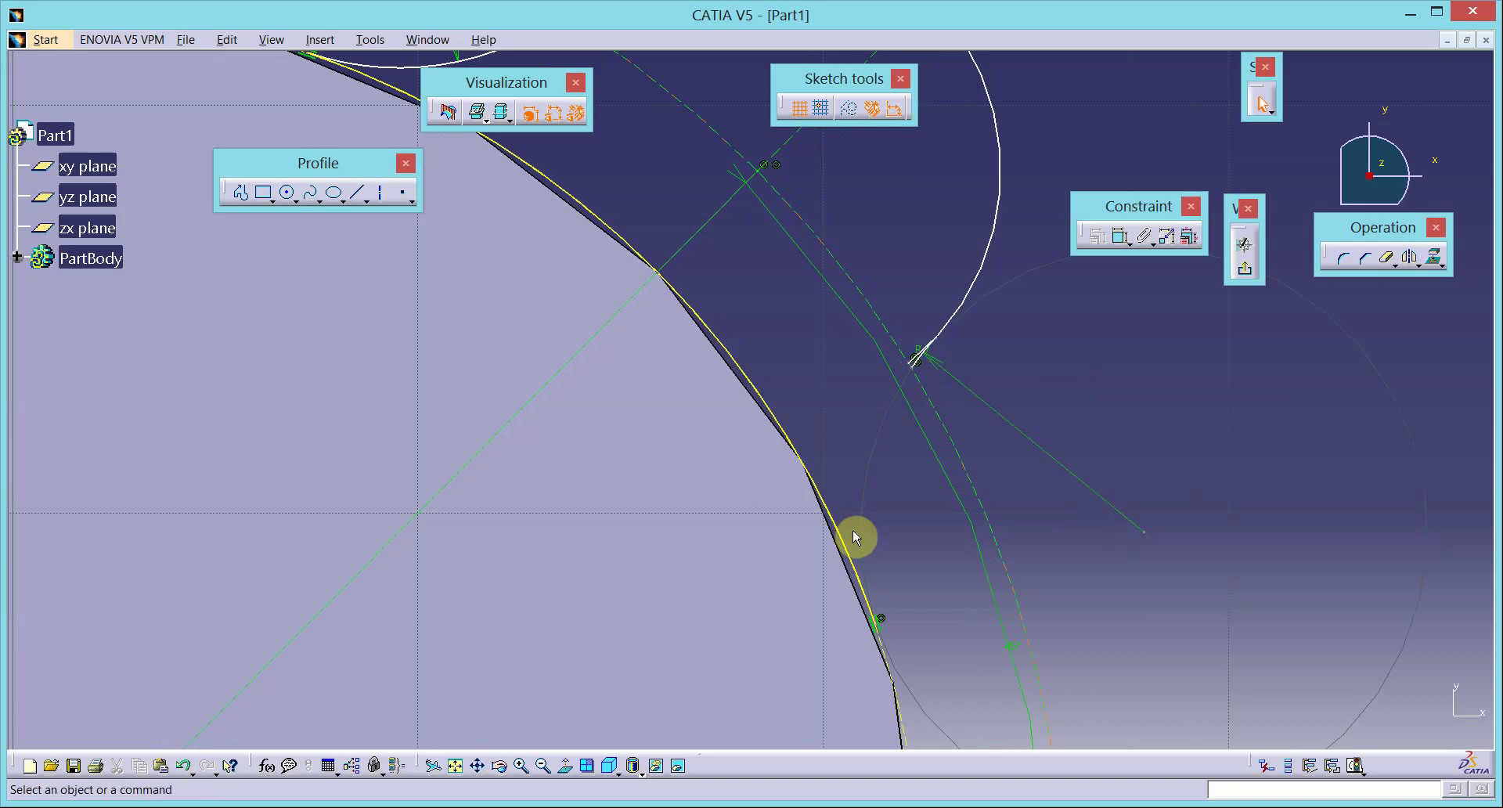
key("ctrl+z")
Step: Constrain the lower-right R7 blend arc to be tangent to the lug arc
left_click(890, 431)
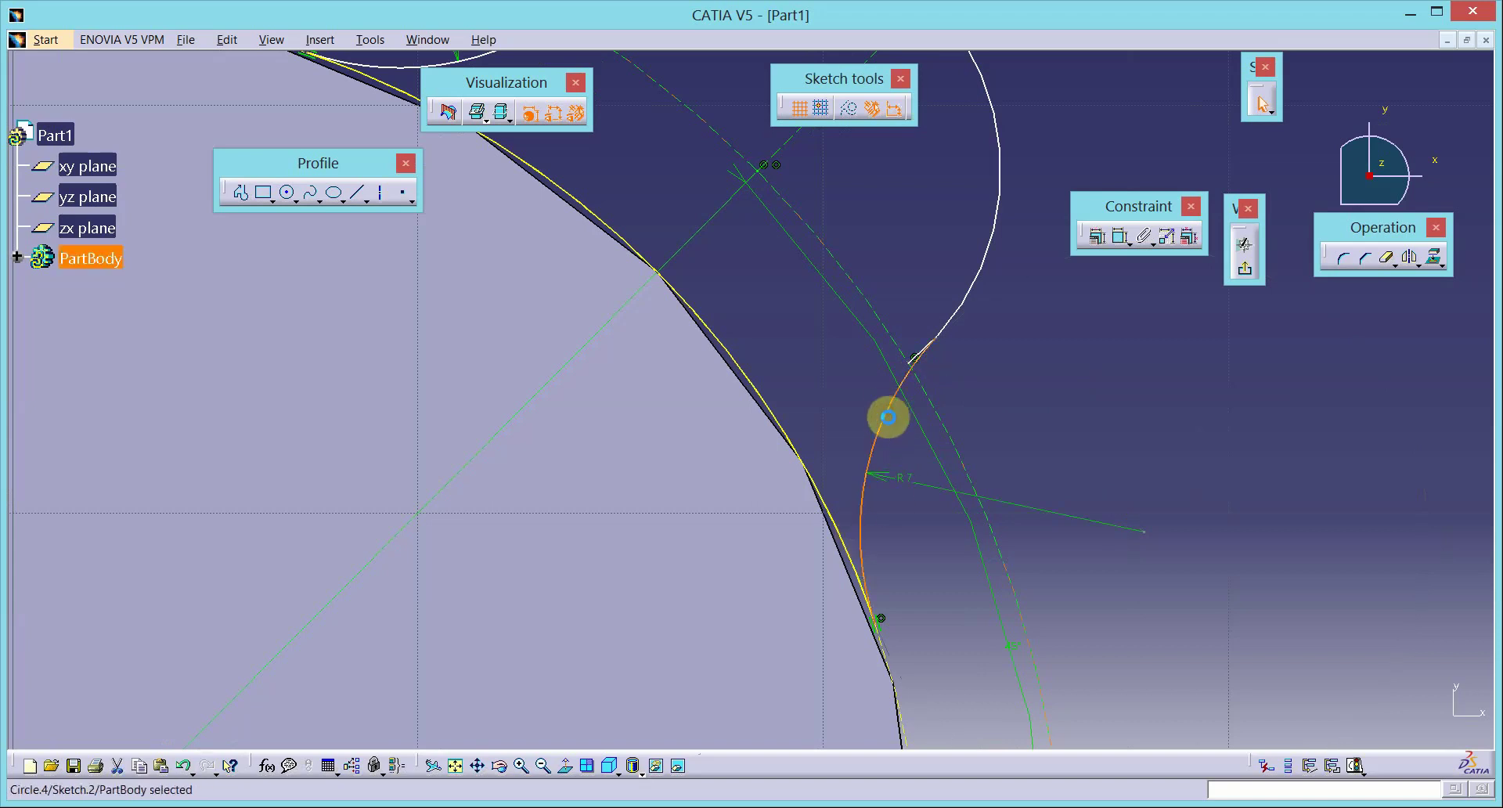
left_click(969, 307, "ctrl")
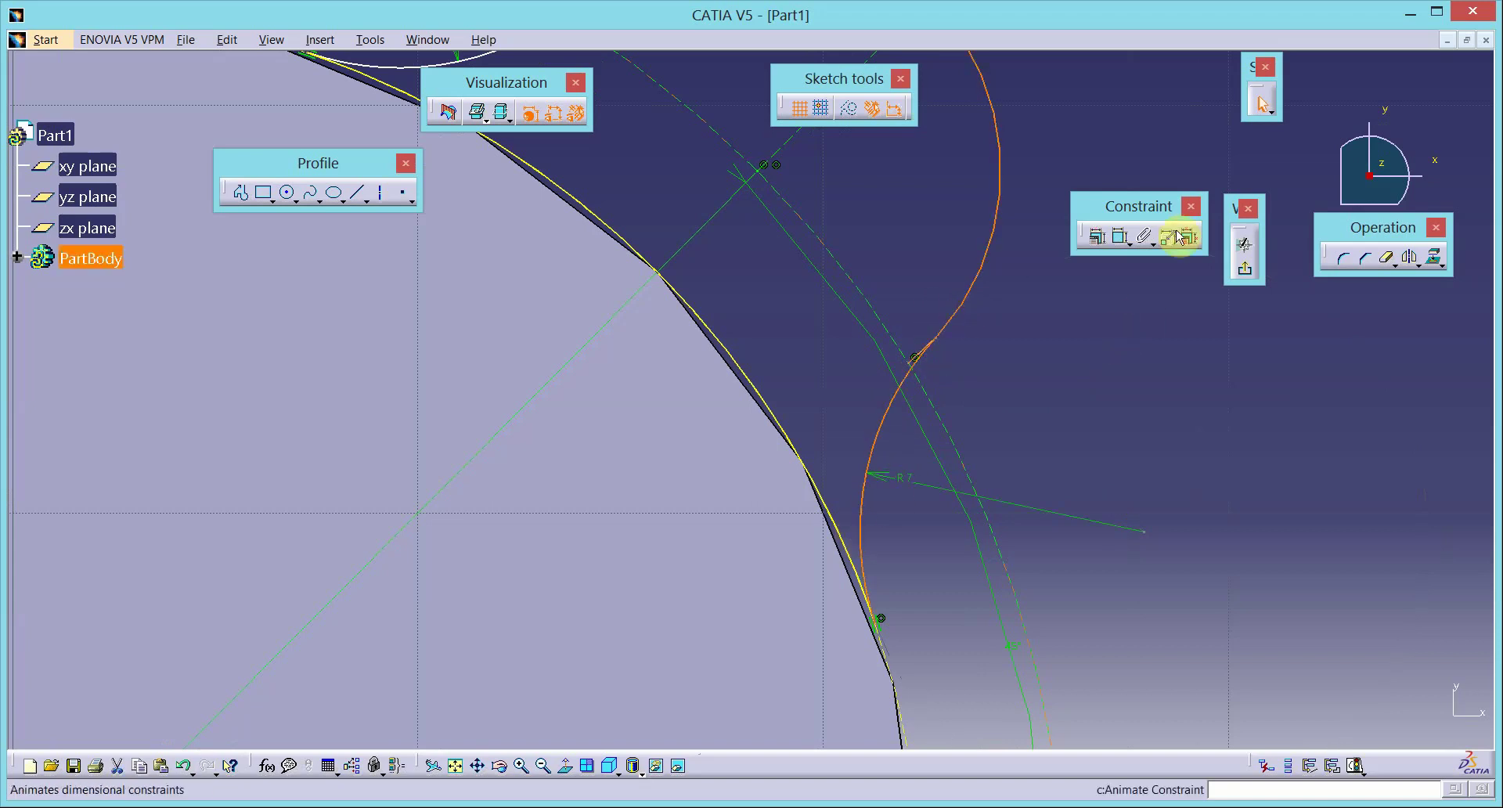
left_click(1097, 238)
left_click(1099, 316)
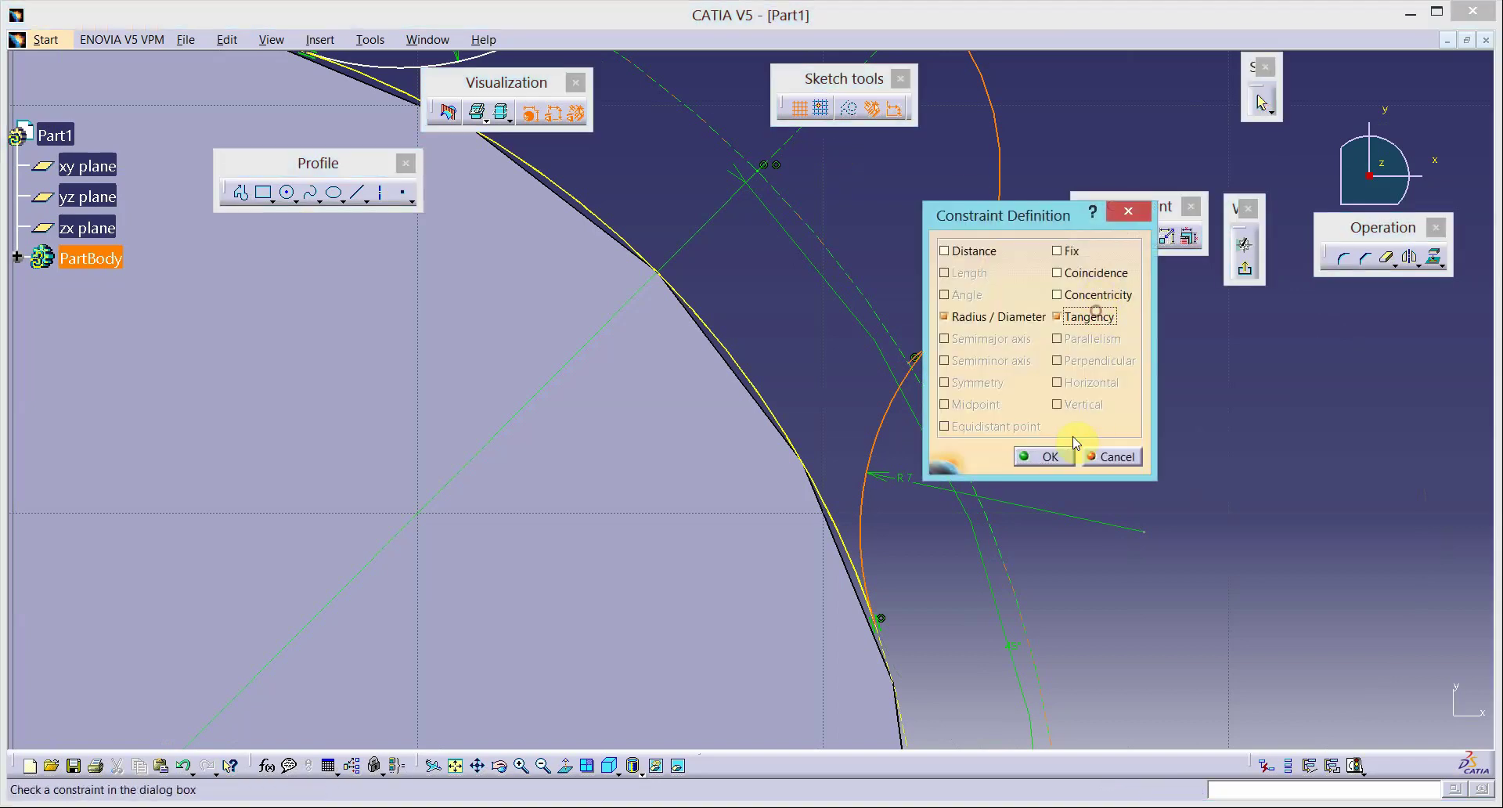
left_click(1050, 457)
Step: Constrain the upper-left R7 blend arc to be tangent to the lug arc
mouse_move(1069, 386)
middle_mouse_down()
mouse_move(955, 466)
mouse_move(826, 346)
mouse_move(566, 331)
middle_mouse_up()
left_click(574, 329)
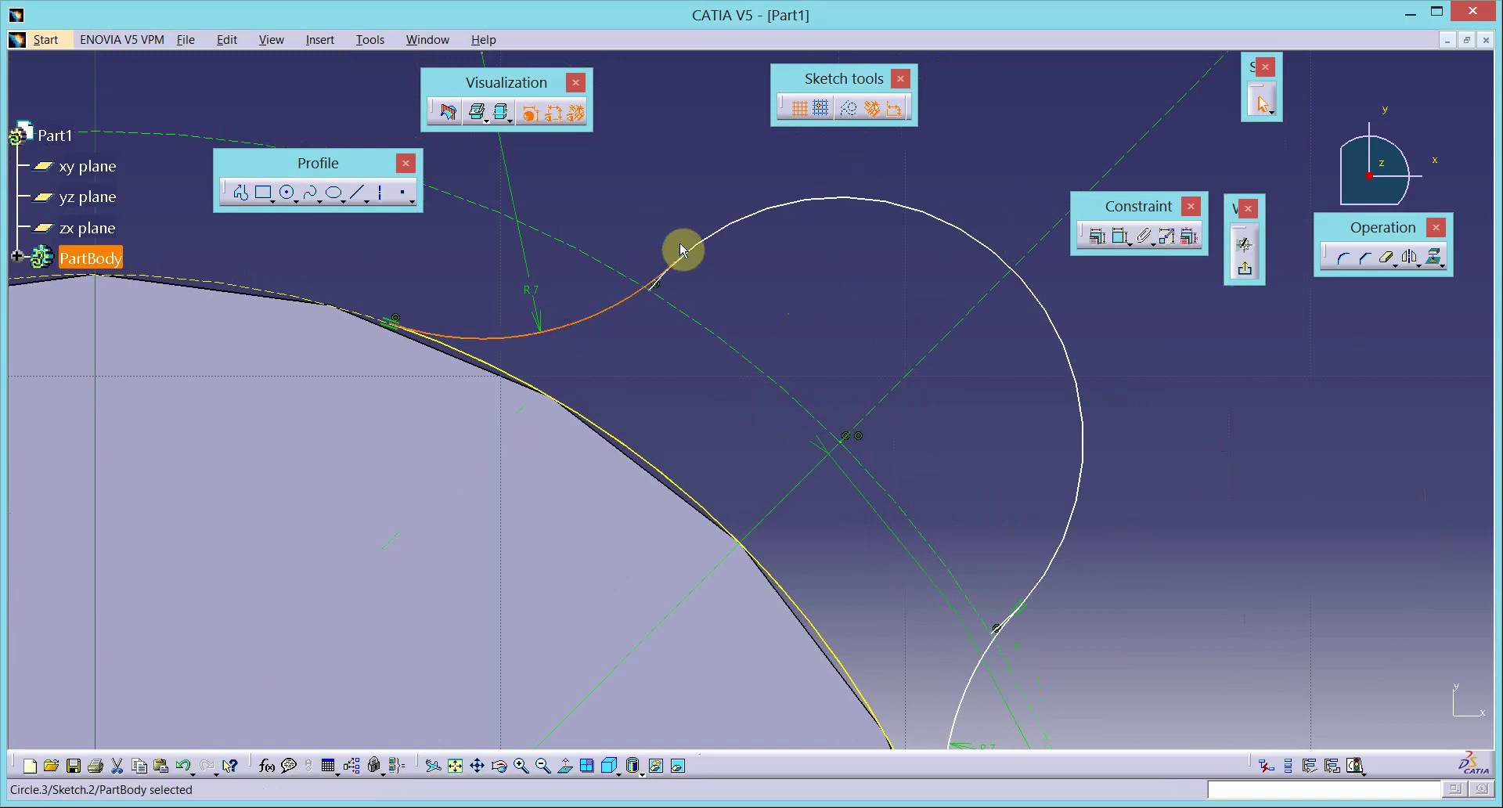
left_click(705, 242, "ctrl")
left_click(1100, 239)
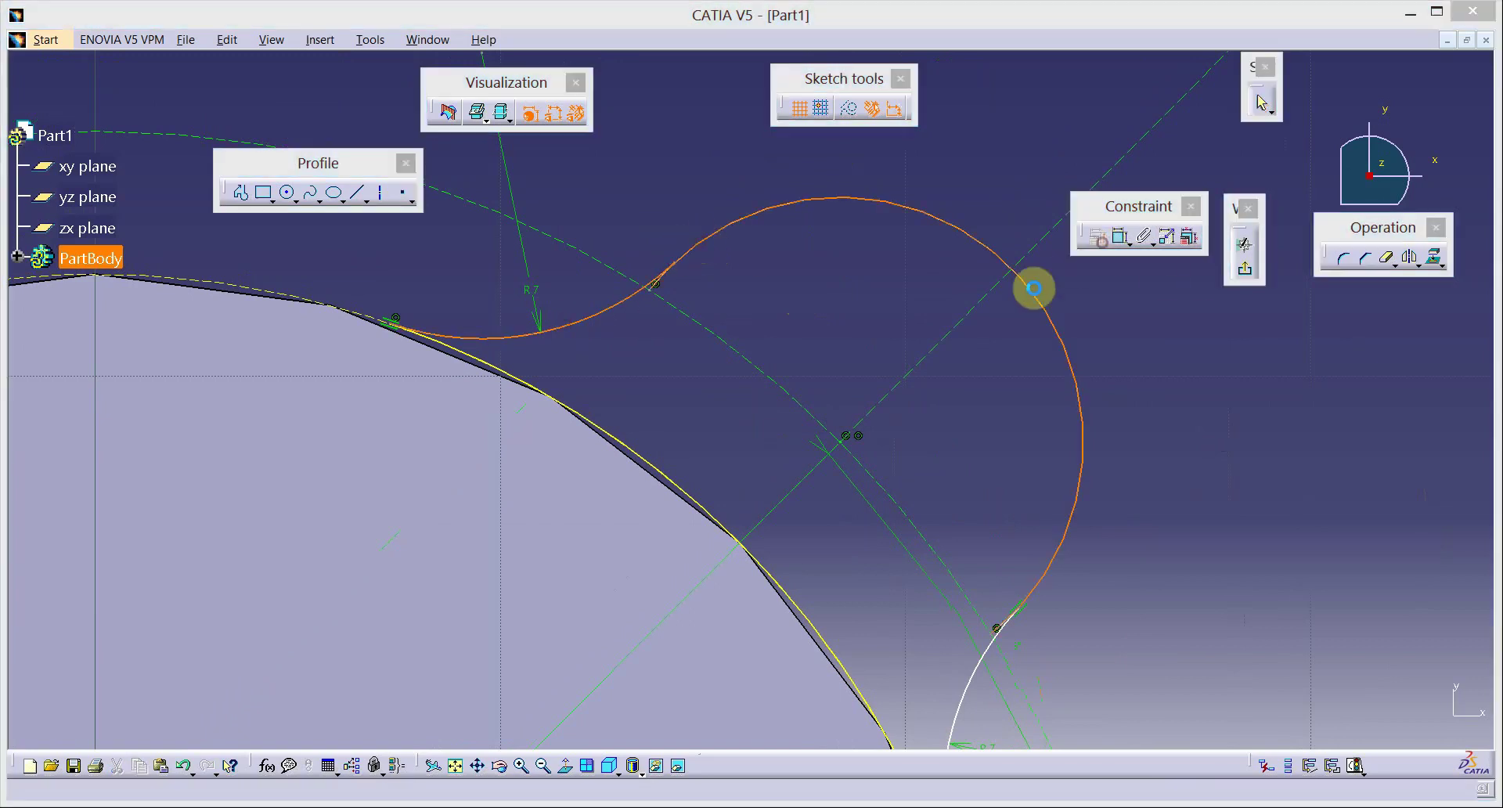
left_click(1089, 314)
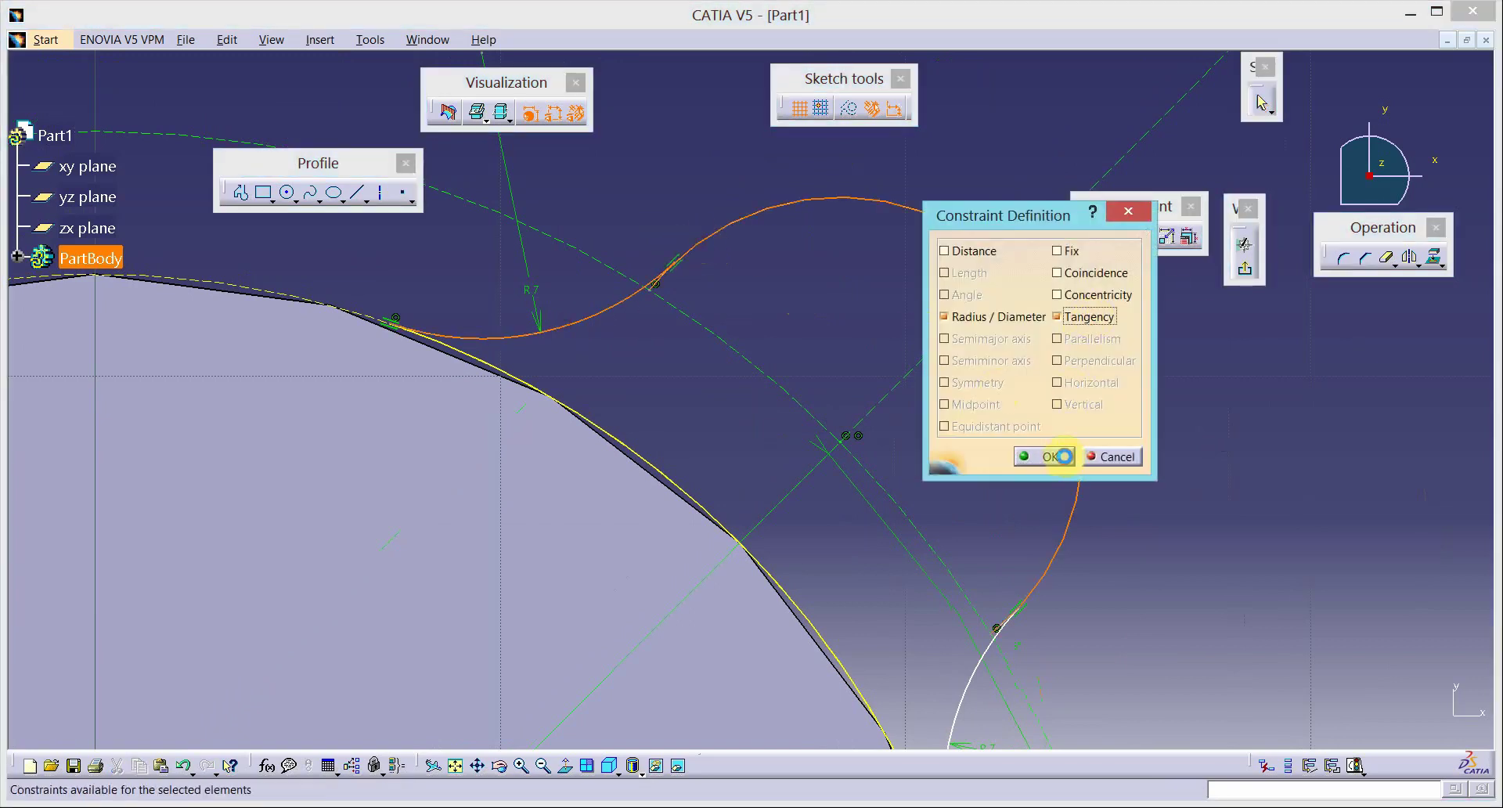
left_click(1045, 457)
Step: Add a radius dimension to the trimmed lug arc and place it outside the lug
mouse_move(1140, 385)
middle_mouse_down()
mouse_move(1142, 370)
mouse_move(1134, 438)
middle_mouse_up()
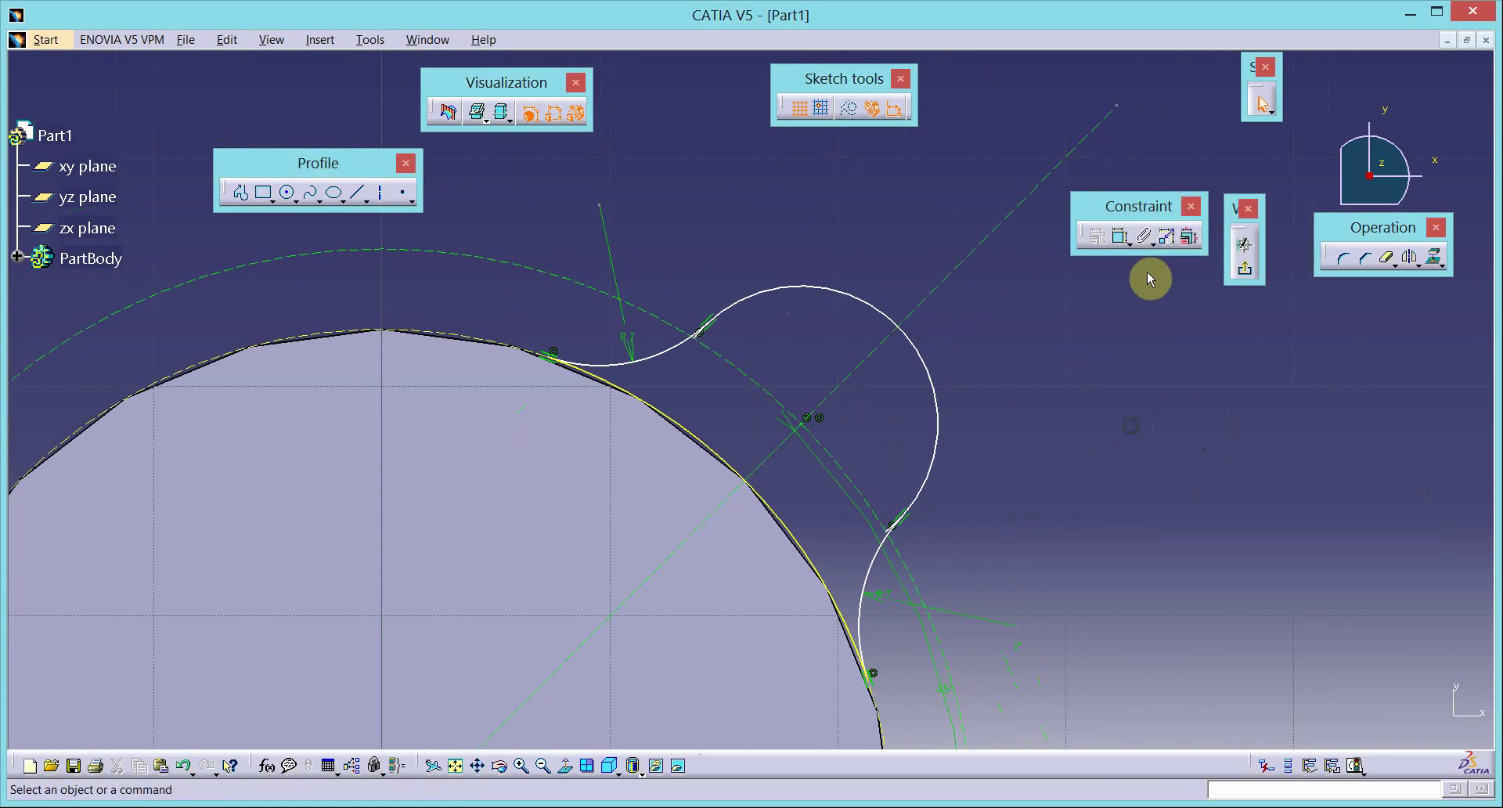
left_click(1119, 238)
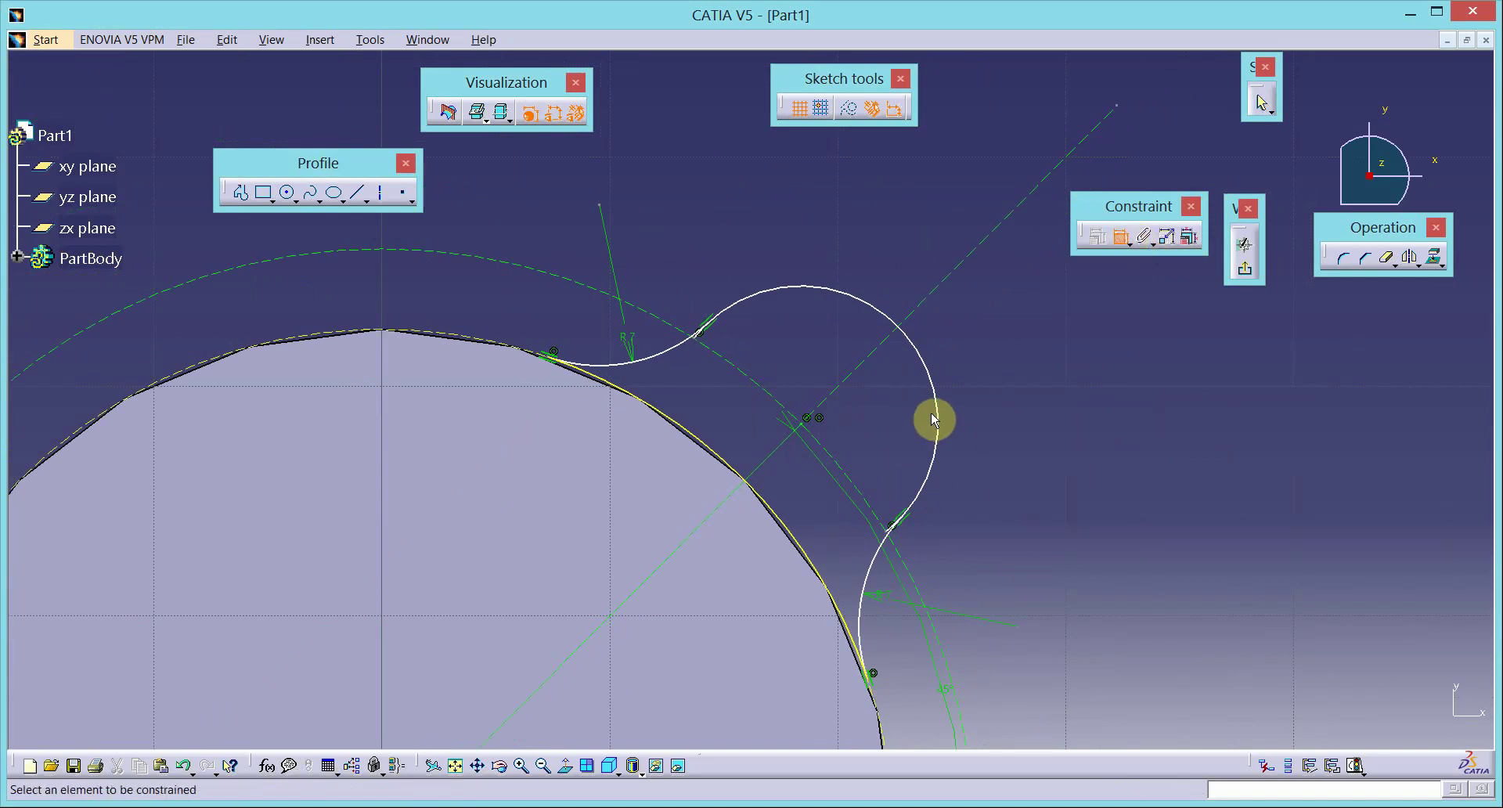
left_click(938, 425)
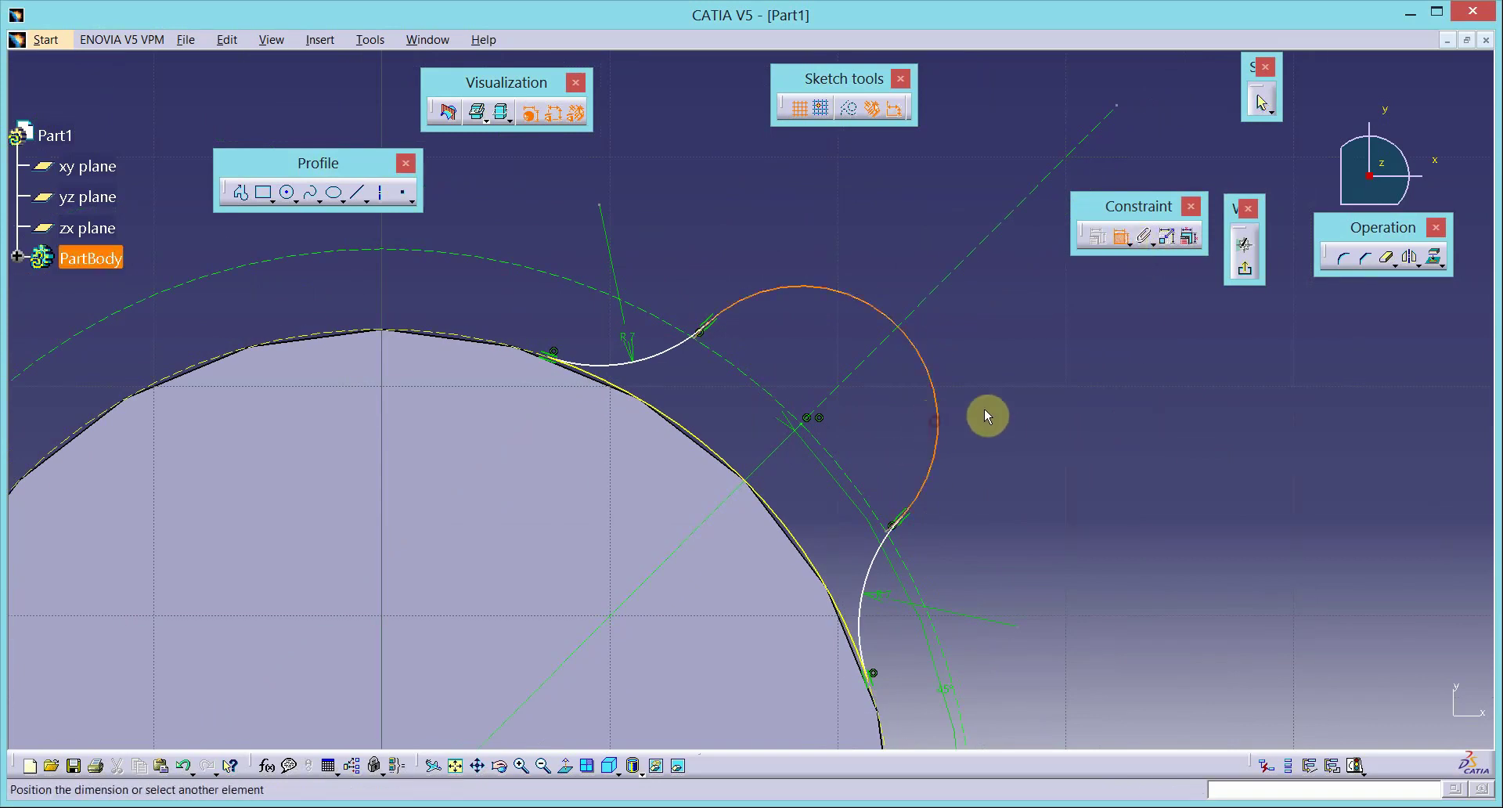
left_click(1023, 379)
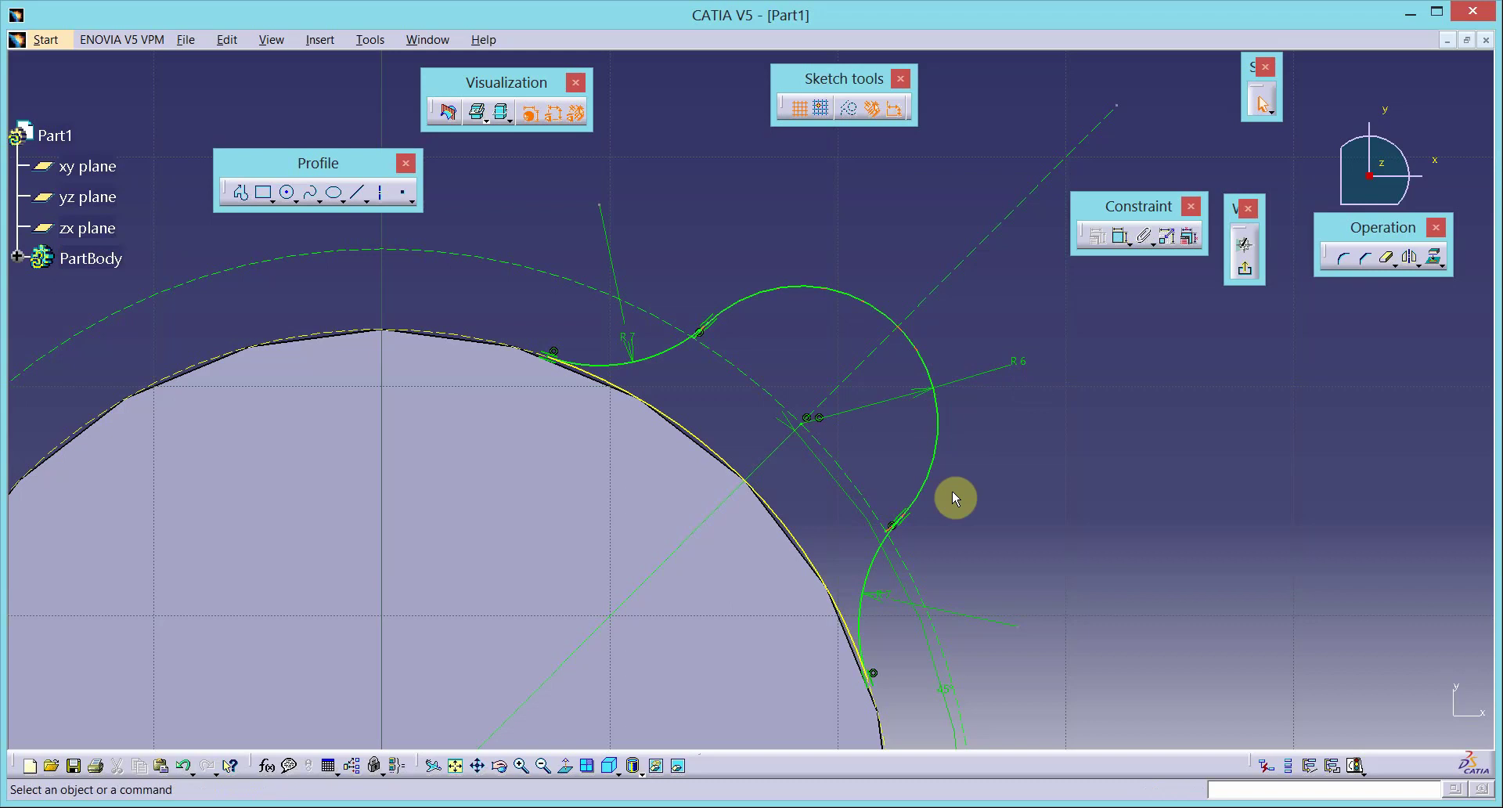
Step: Trim the leftover ends of the lug arc that extend past its joints with the two R7 blends
middle_click_drag(956, 497, 980, 351)
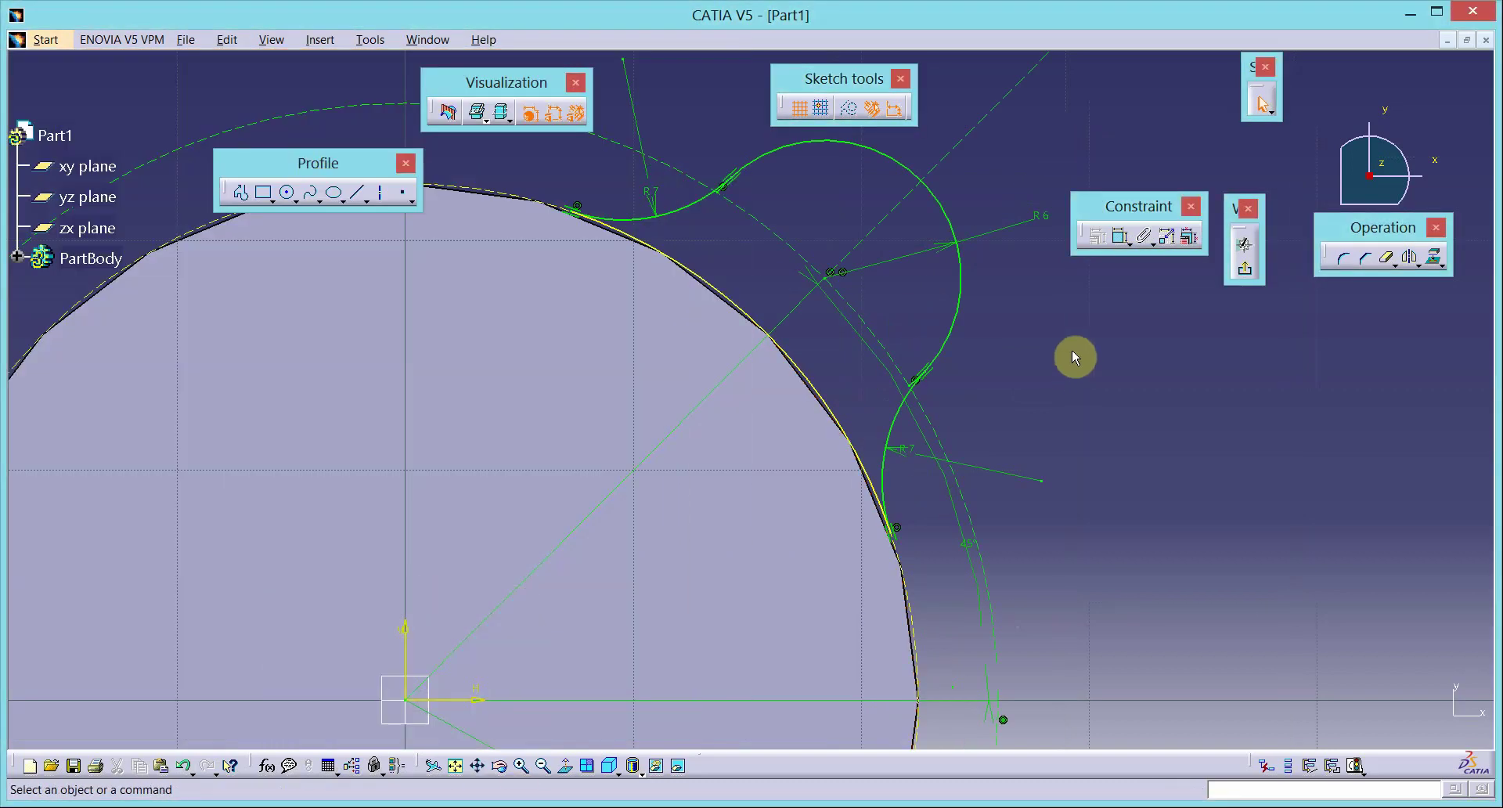
middle_click_drag(1105, 385, 1104, 398)
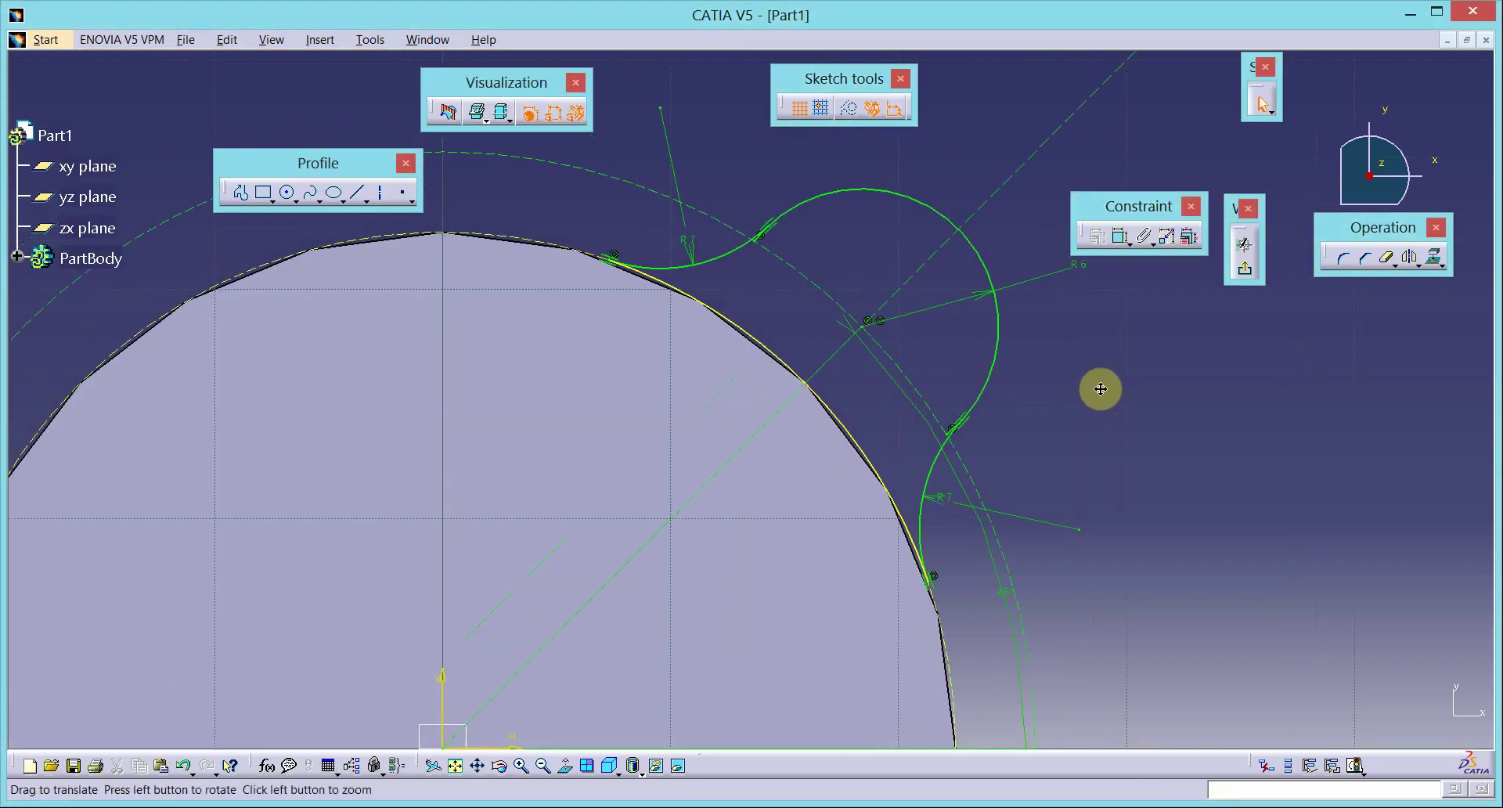
mouse_move(1104, 400)
middle_mouse_down()
mouse_move(1144, 308)
mouse_move(1133, 351)
mouse_move(894, 366)
middle_mouse_up()
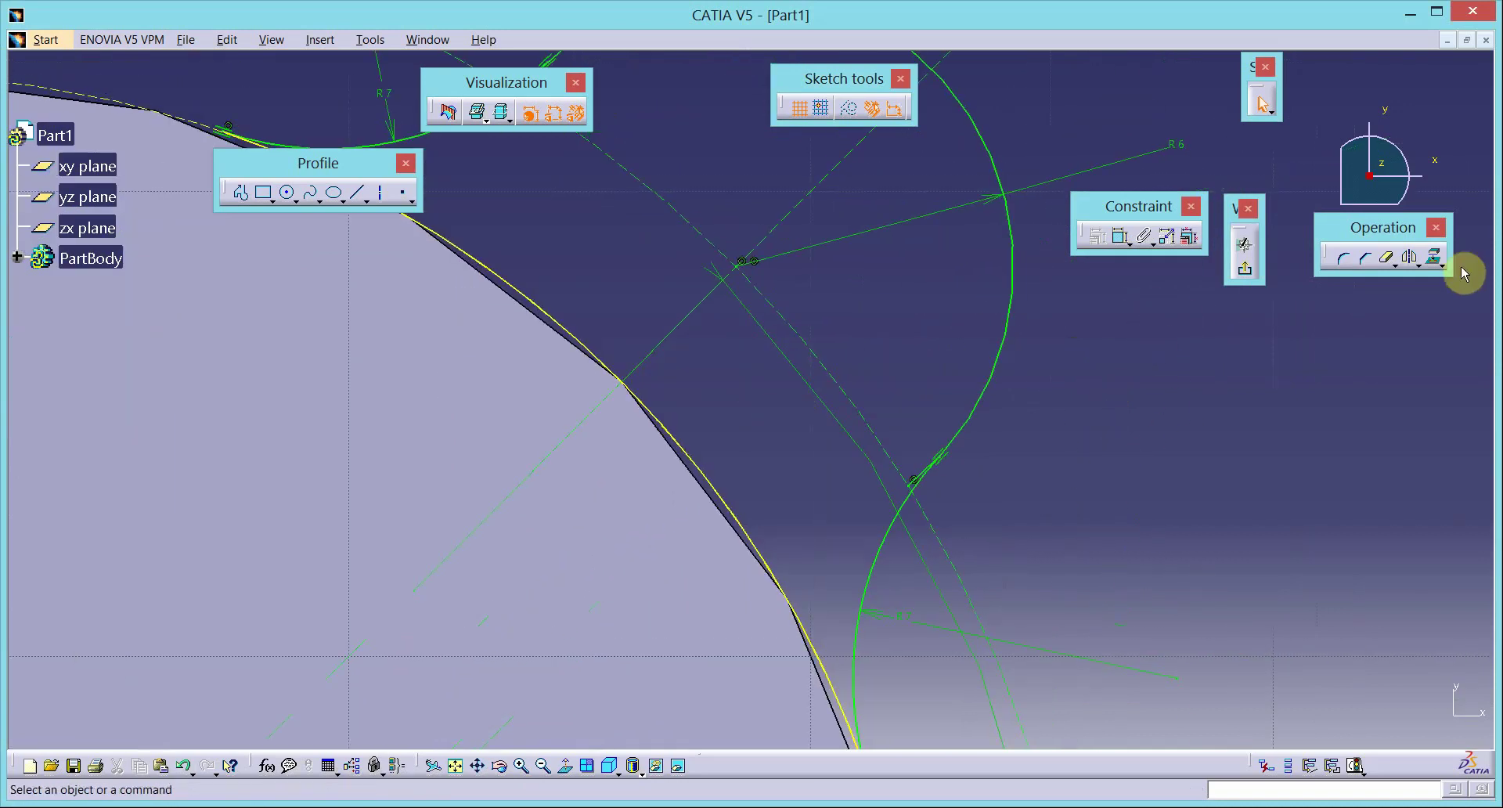
left_click(1385, 260)
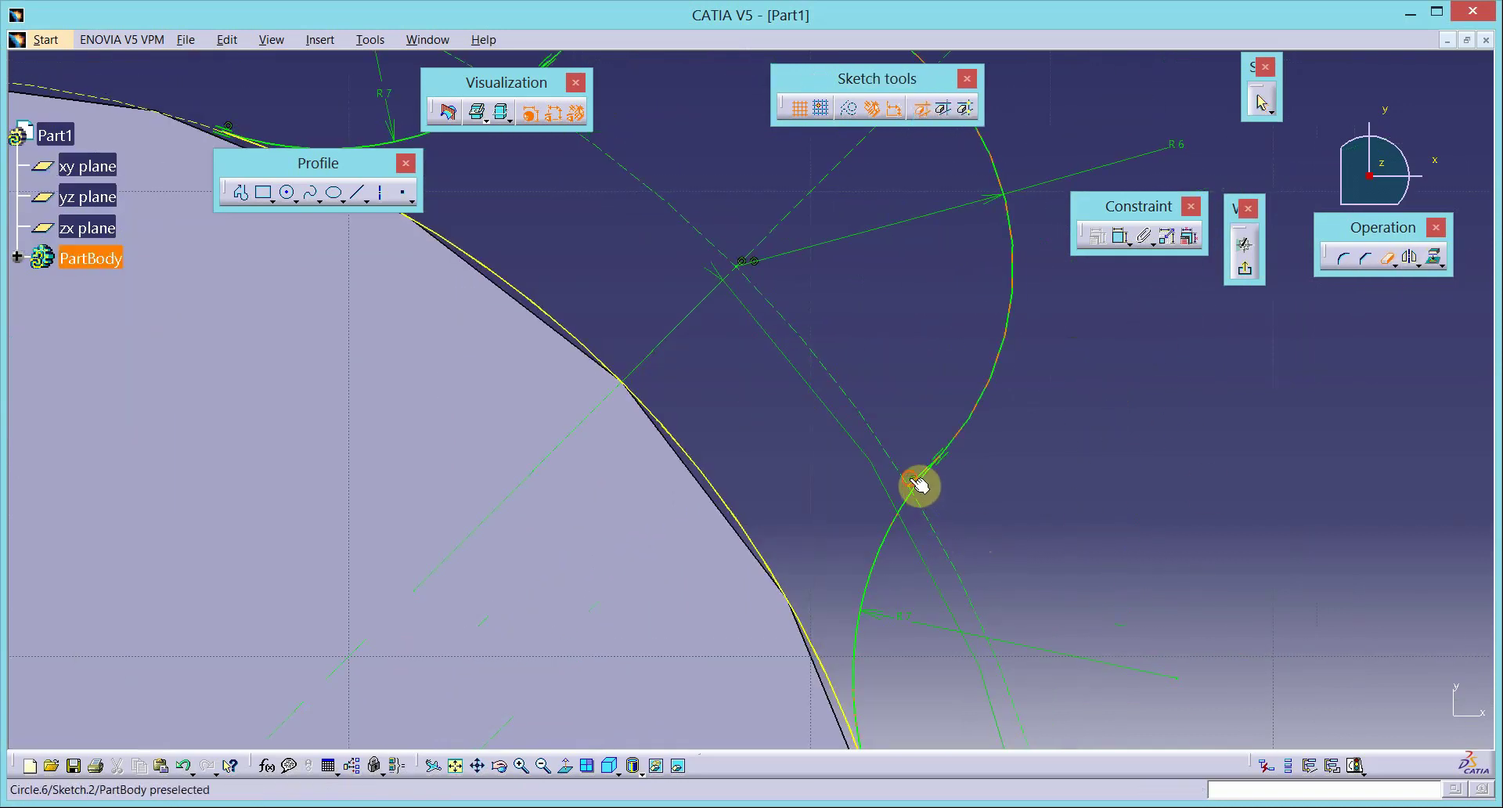
middle_click_drag(1040, 456, 1078, 517)
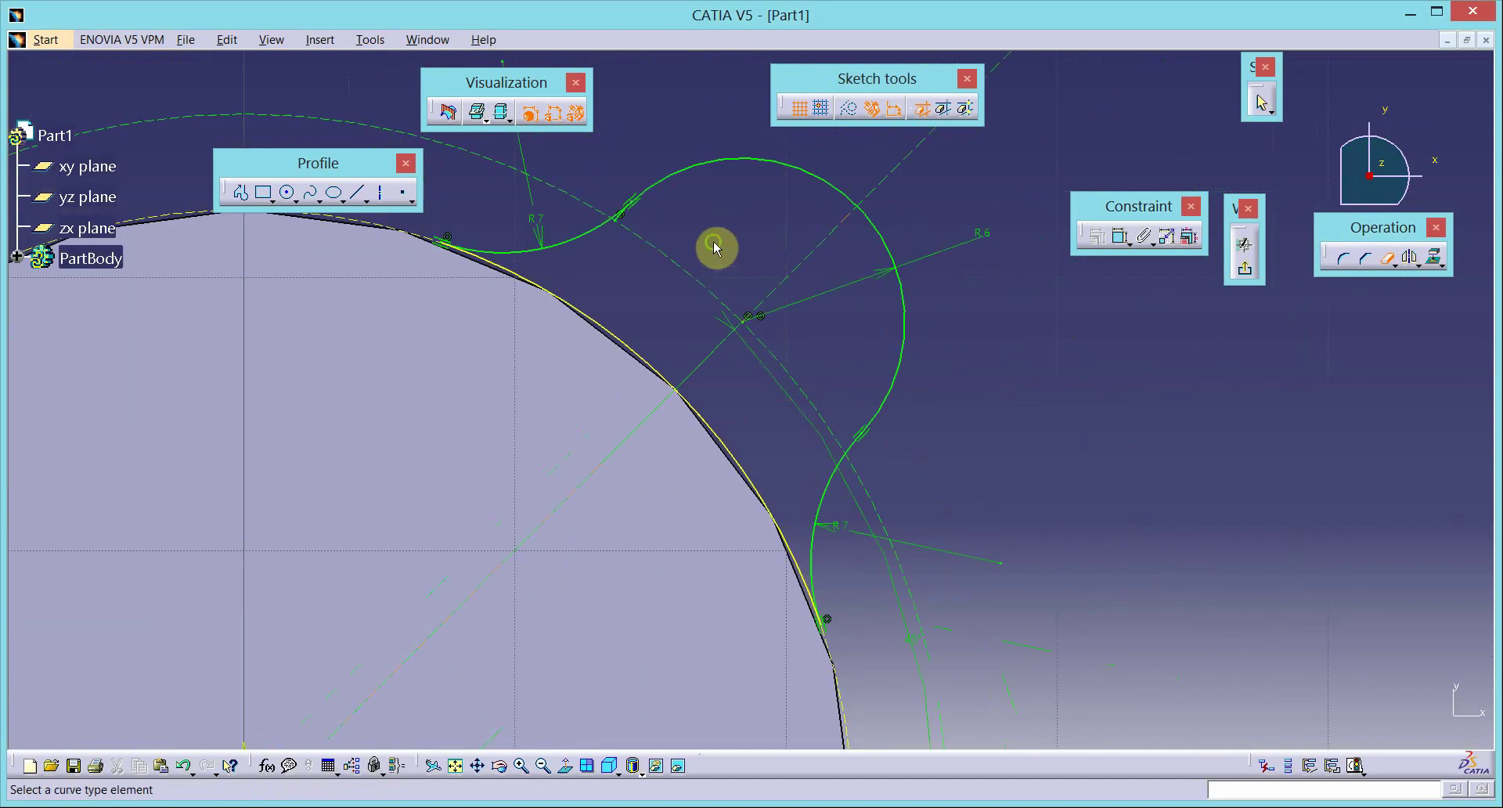
mouse_move(714, 247)
middle_mouse_down()
mouse_move(833, 346)
mouse_move(847, 255)
mouse_move(867, 288)
middle_mouse_up()
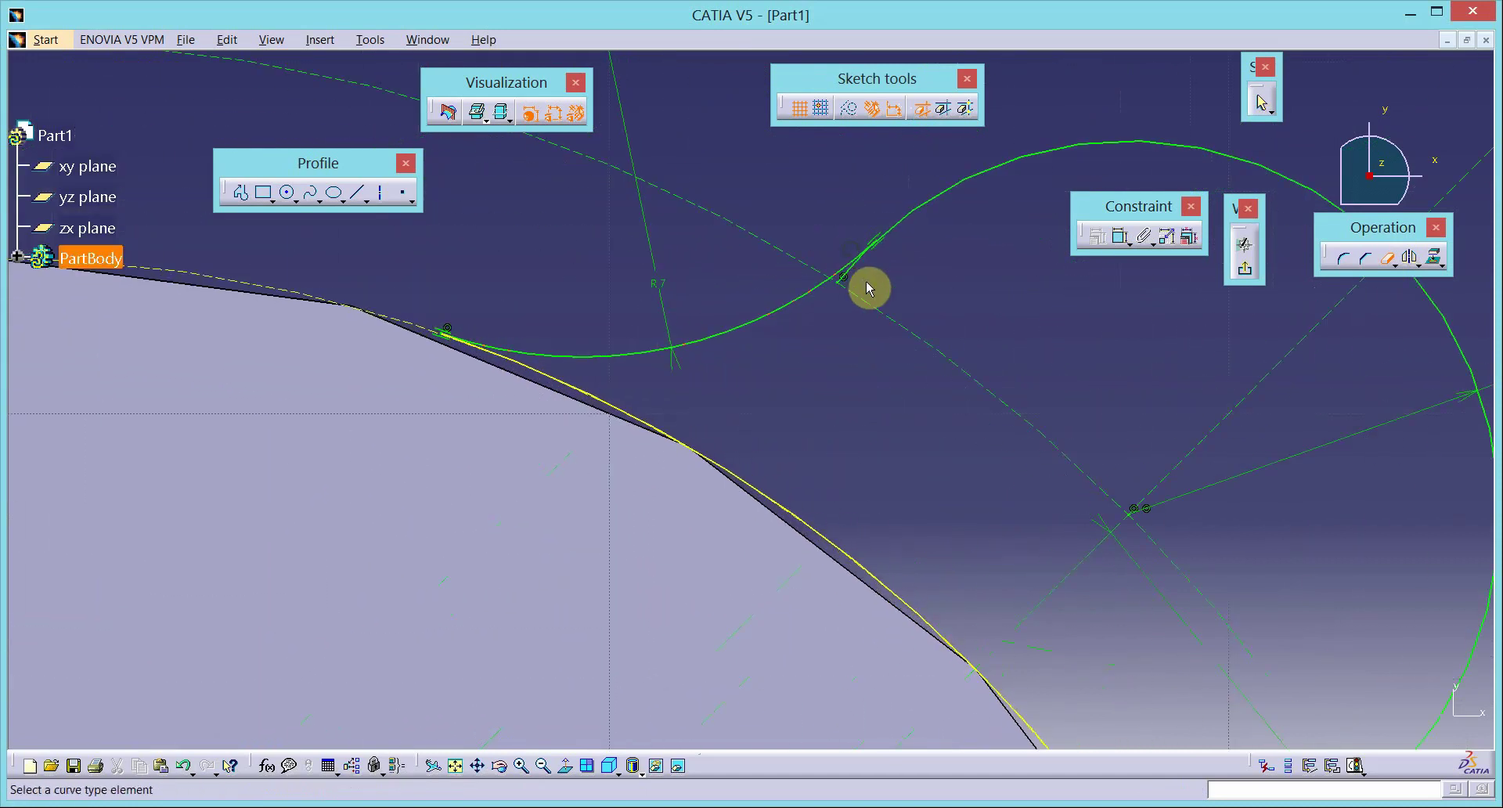
left_click(858, 279)
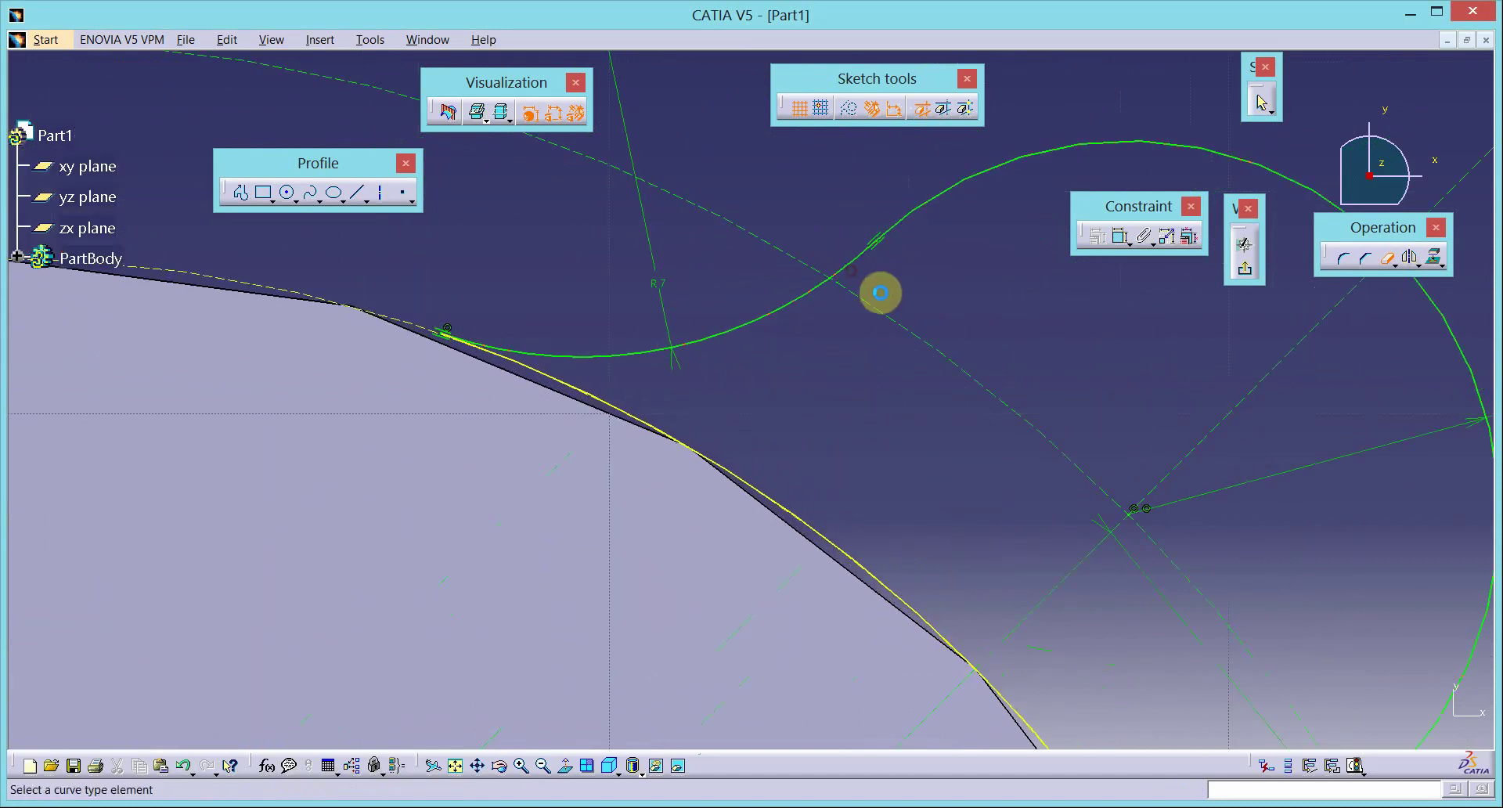
mouse_move(866, 368)
middle_mouse_down()
mouse_move(877, 530)
mouse_move(1014, 543)
mouse_move(1054, 289)
middle_mouse_up()
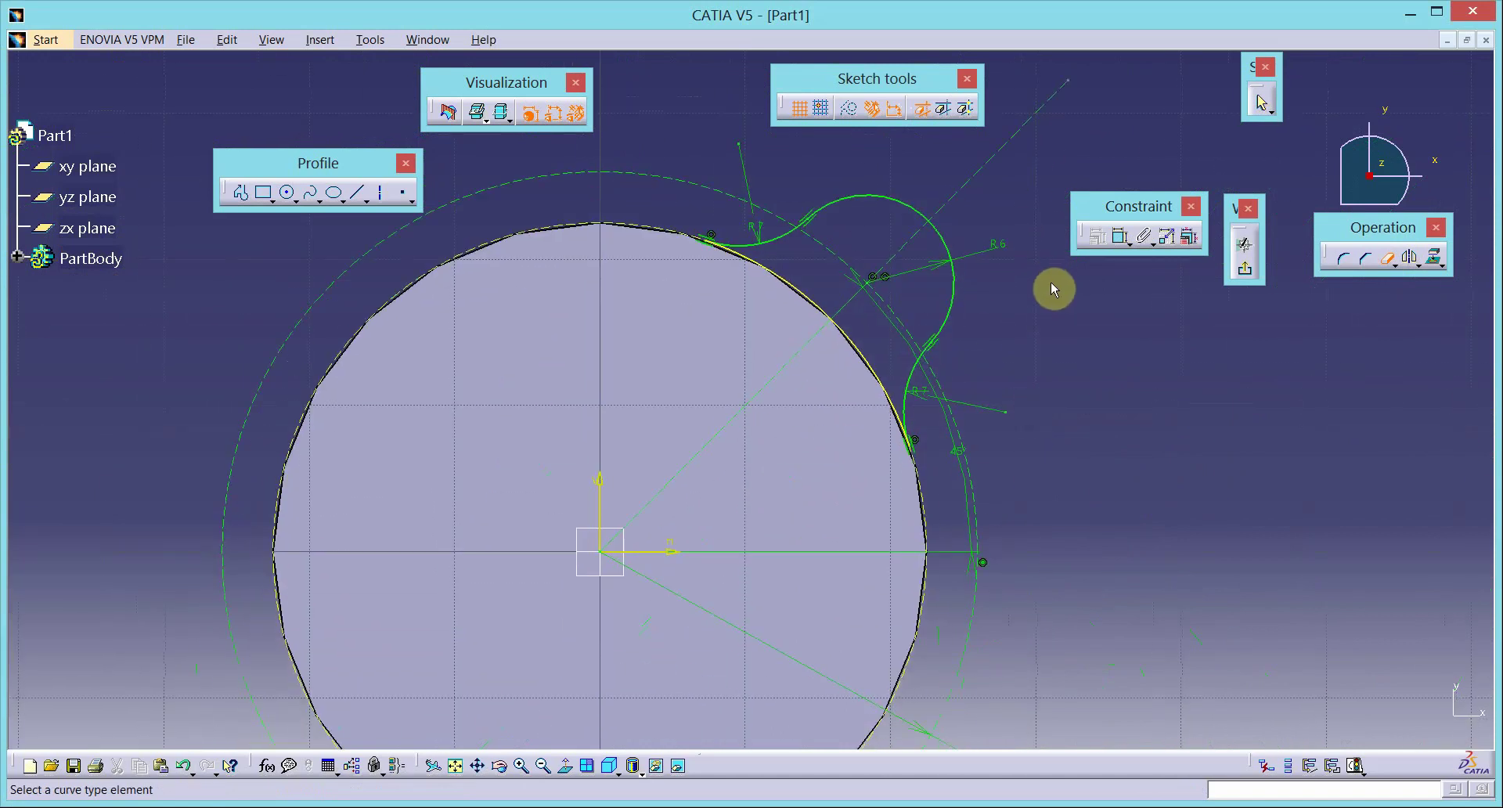
Step: Exit the sketch and pad the lug profile with a length of 1.5 mm and mirrored extent
left_click(1244, 268)
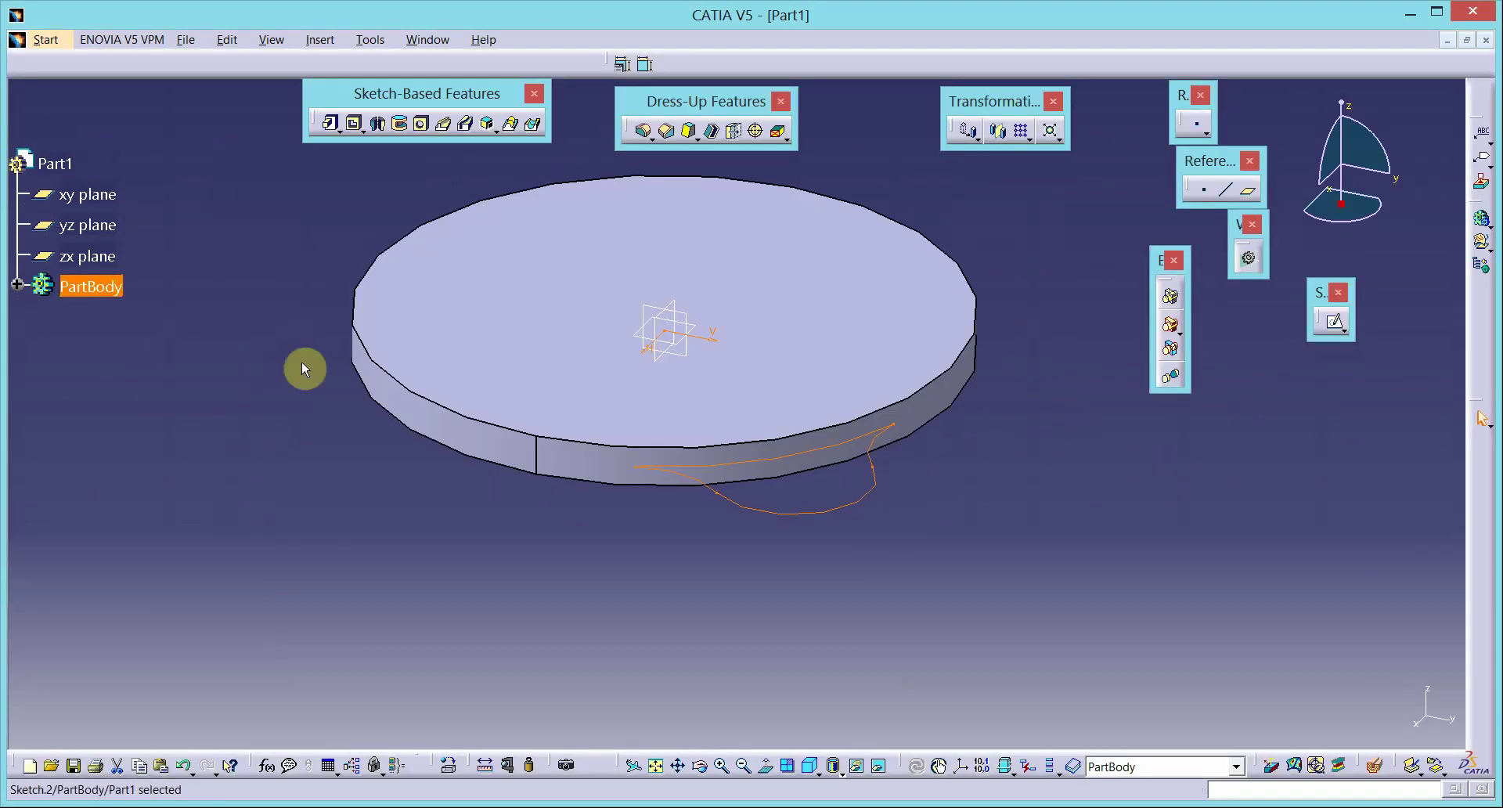
left_click(330, 124)
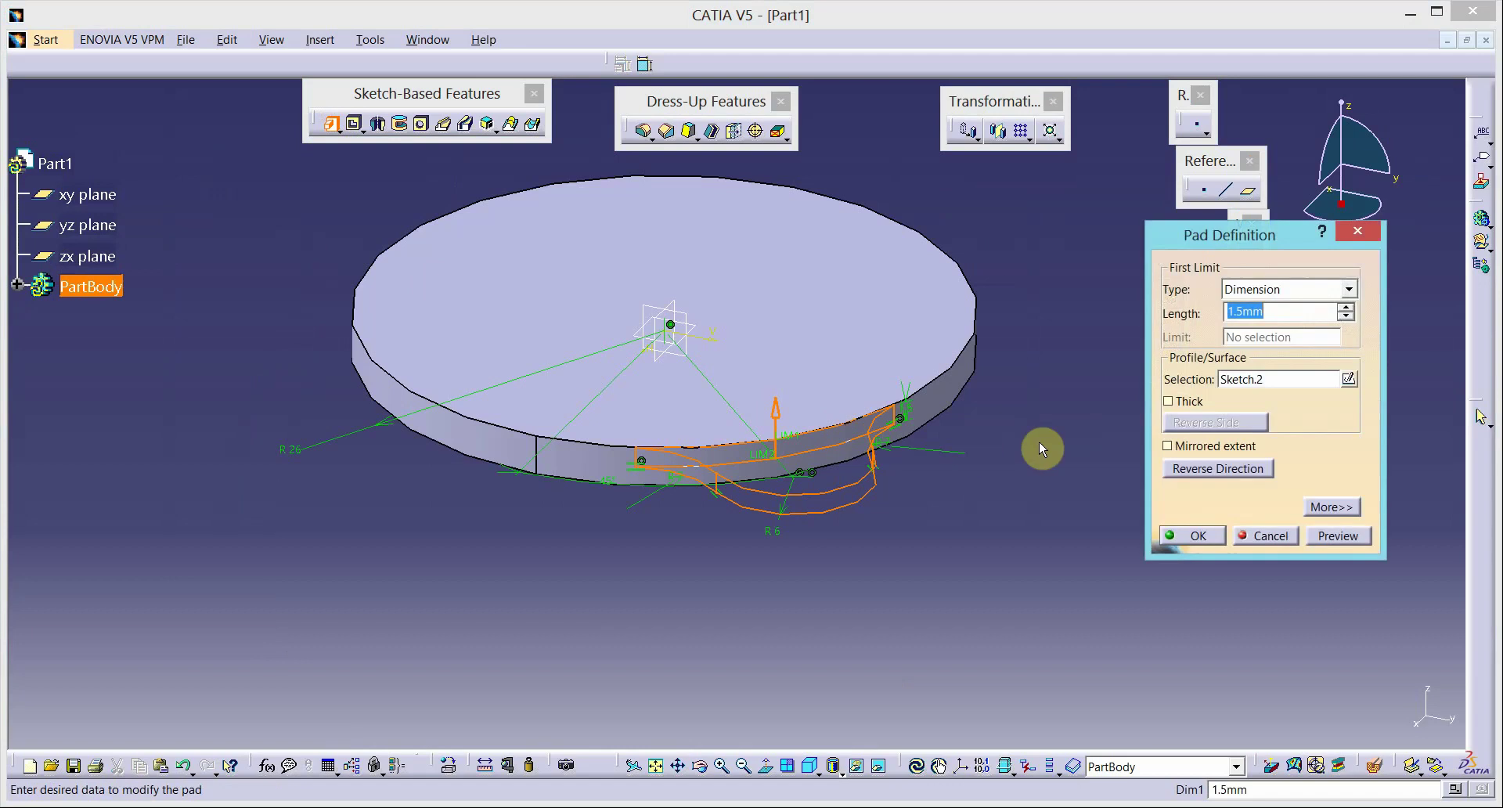
left_click(1235, 446)
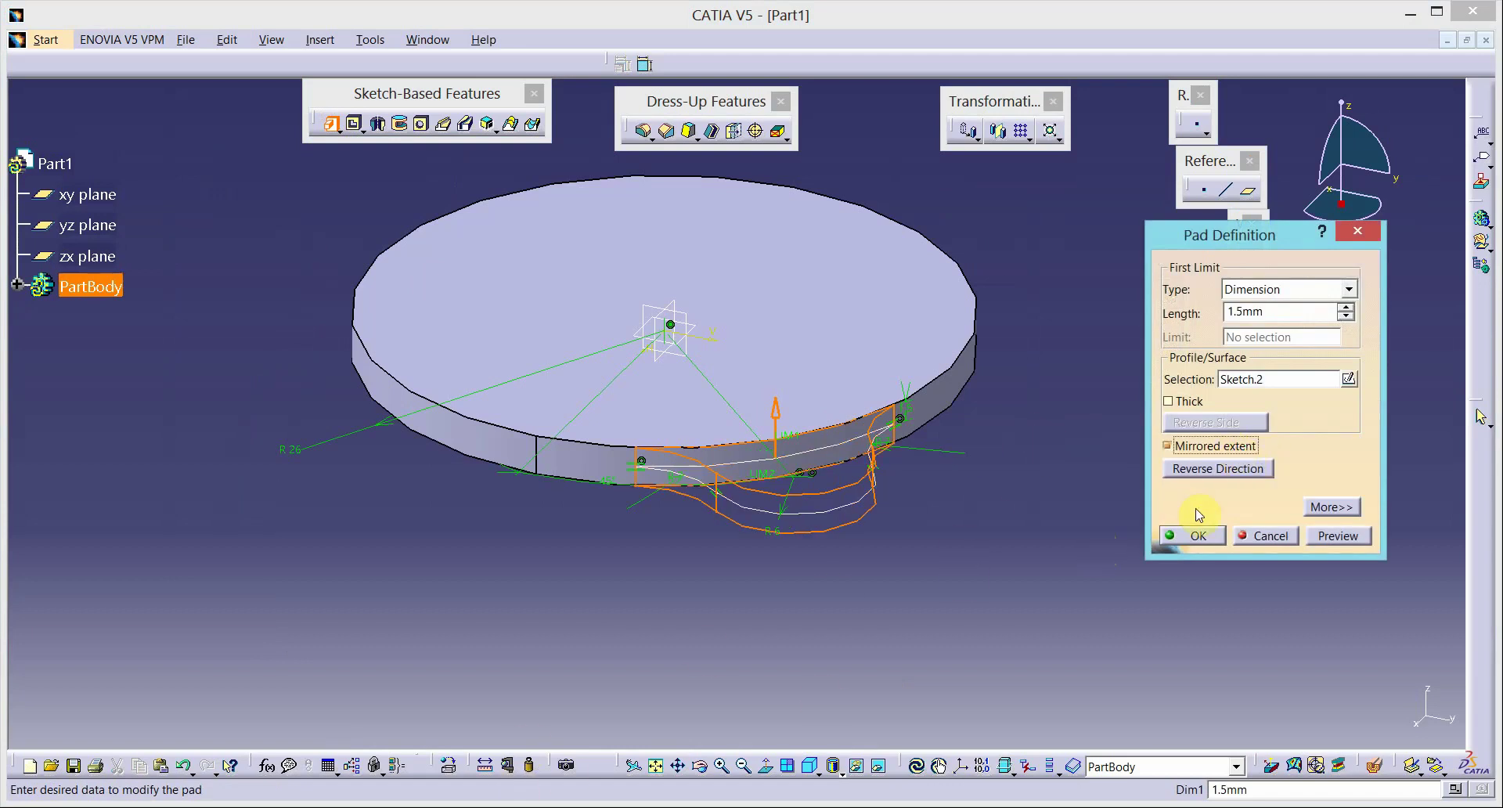
left_click(1199, 538)
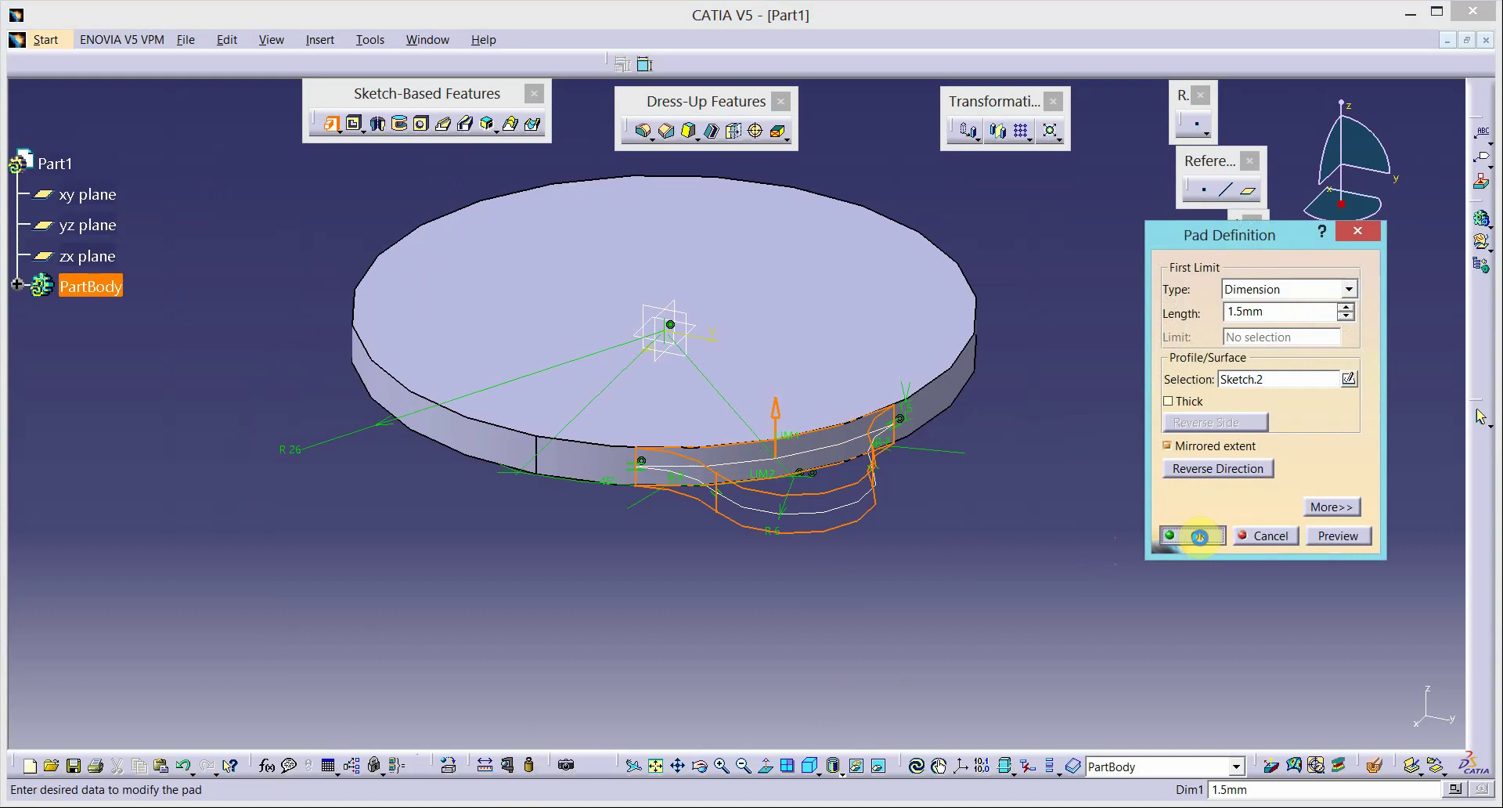
Step: Expand the part body in the tree and select the lug pad as the feature to repeat
left_click(18, 295)
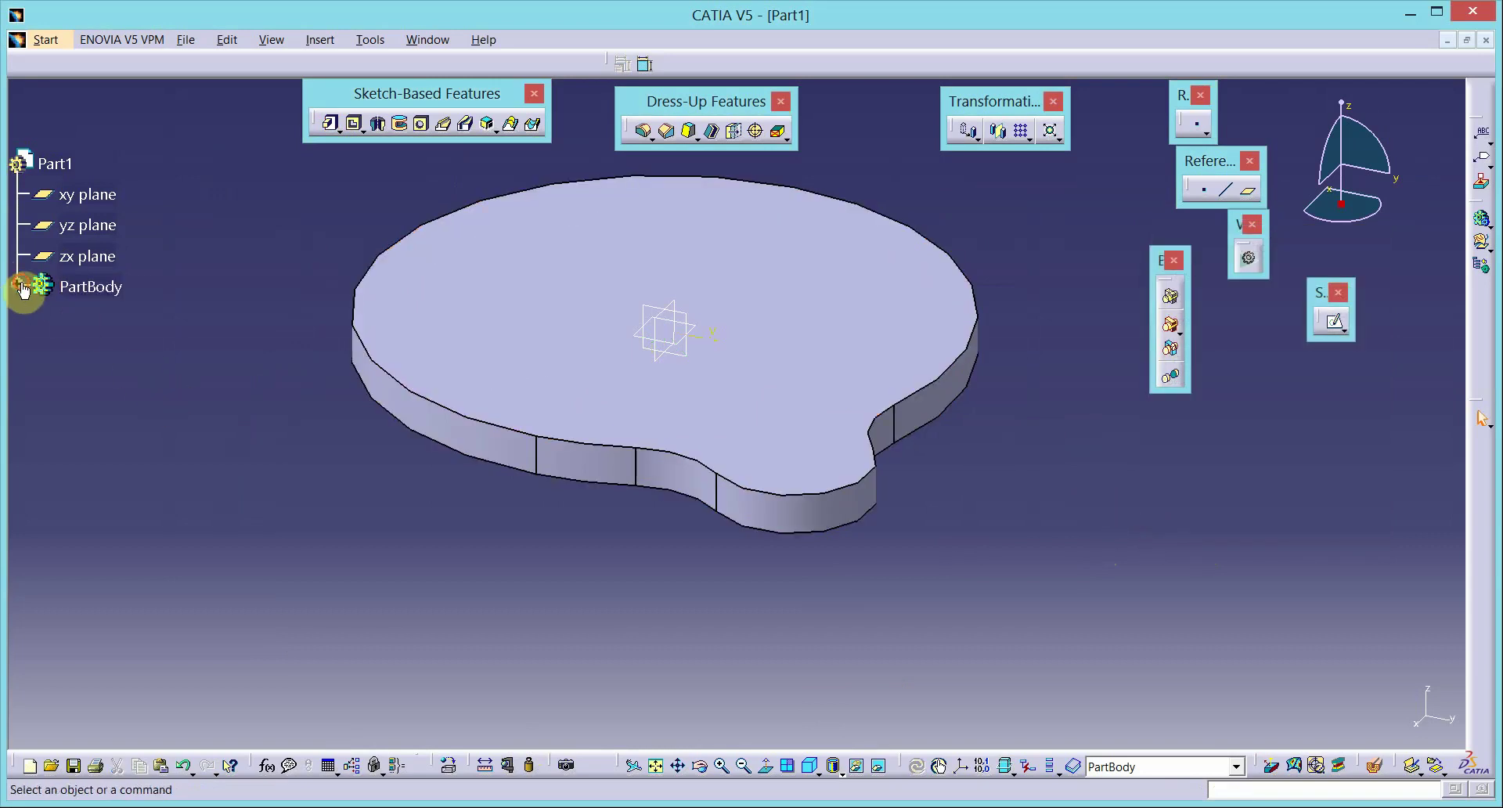
left_click(19, 286)
left_click(101, 377)
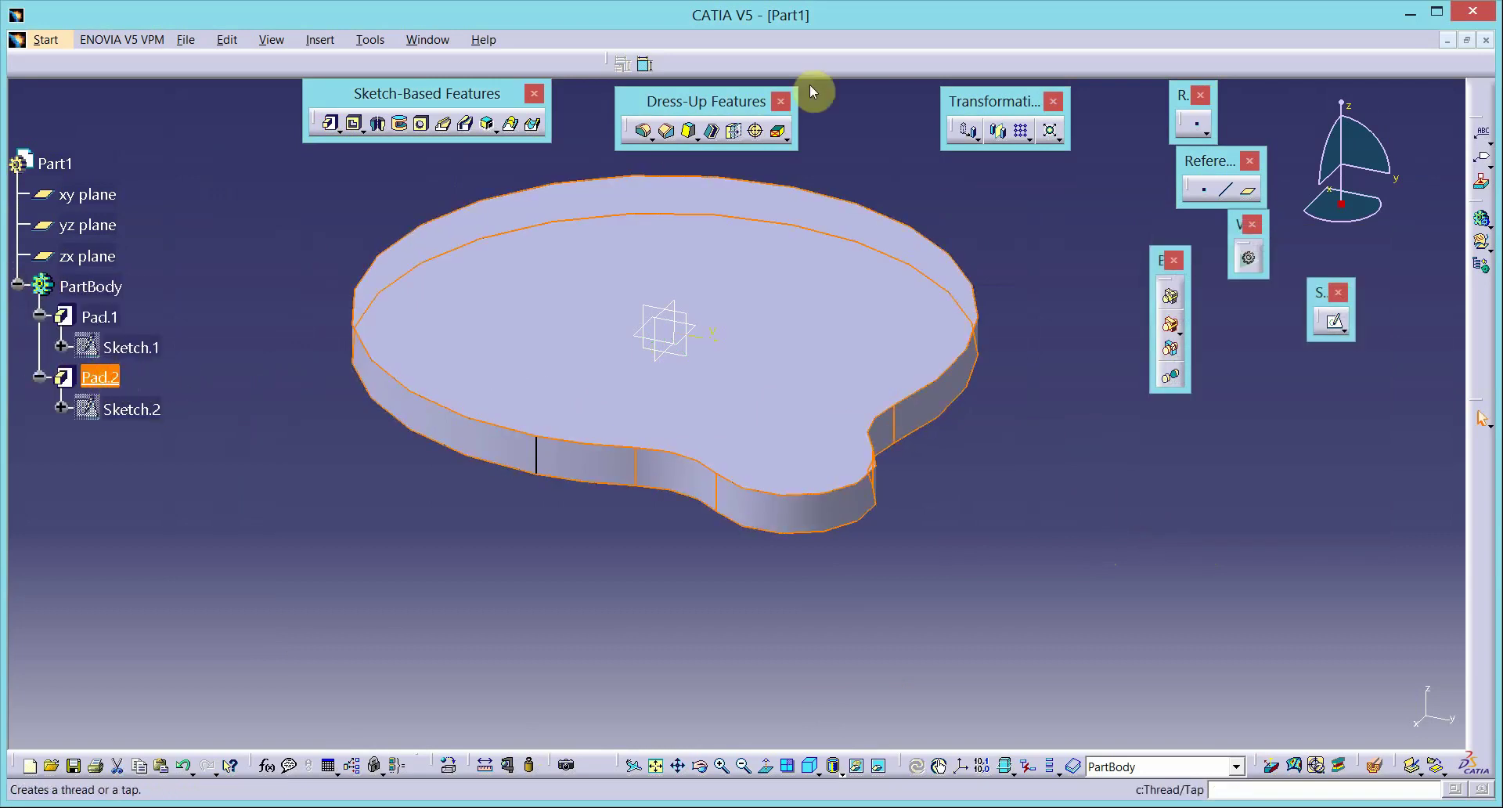
left_click(999, 131)
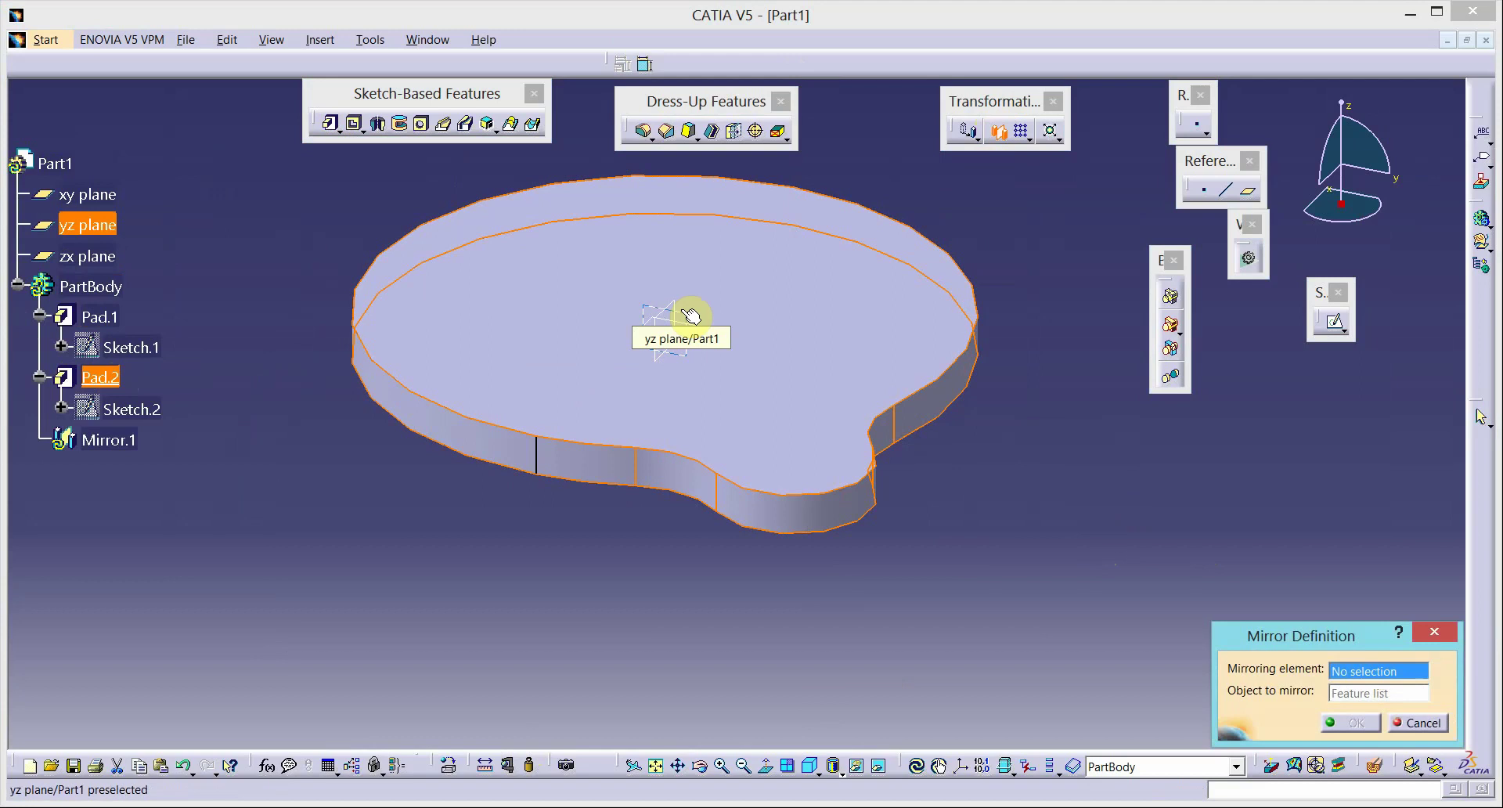
left_click(1419, 722)
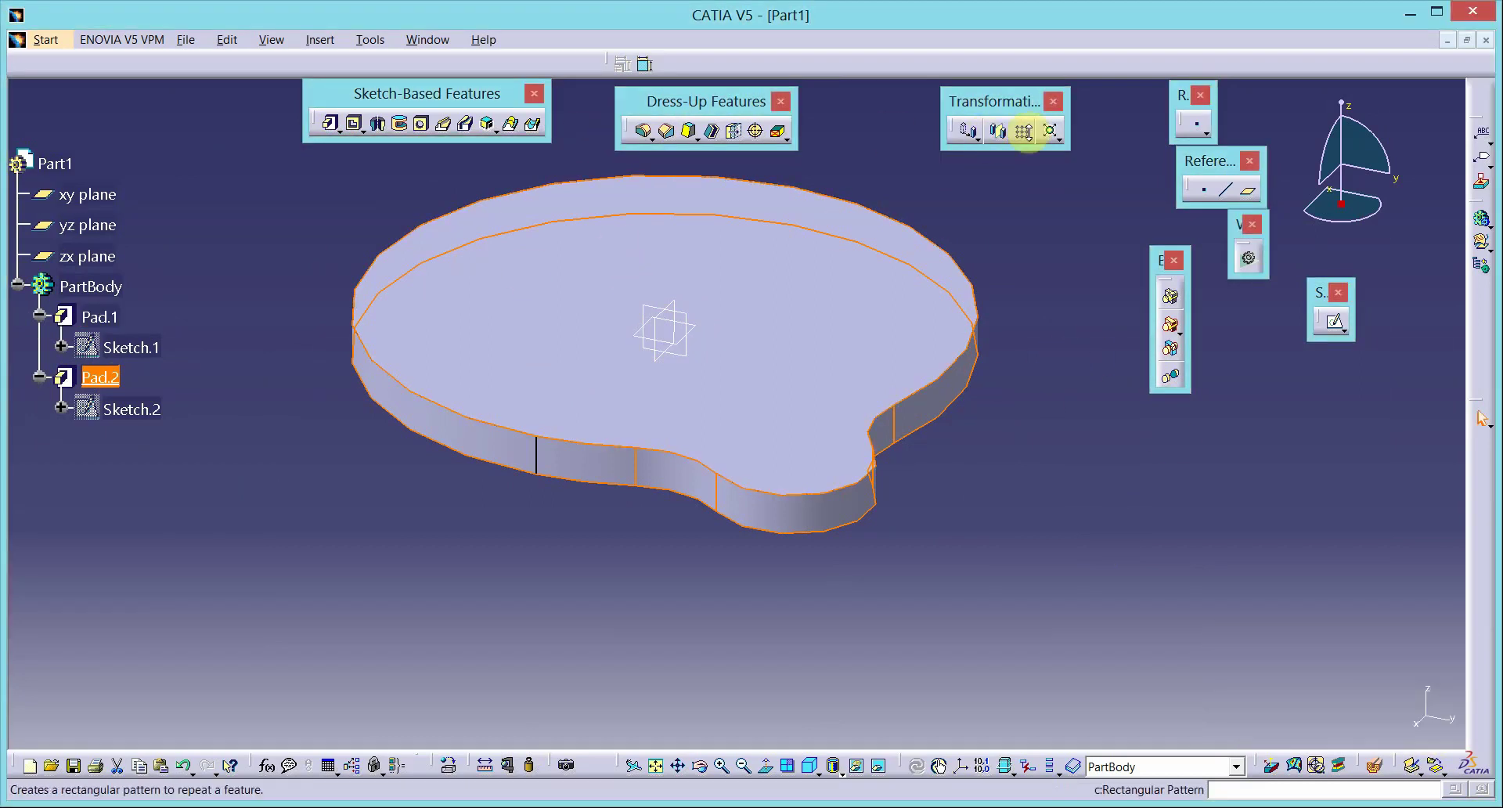
Step: Create a circular pattern of the lug pad with 4 instances as a complete crown, using the disk's top face as reference
left_click(1032, 141)
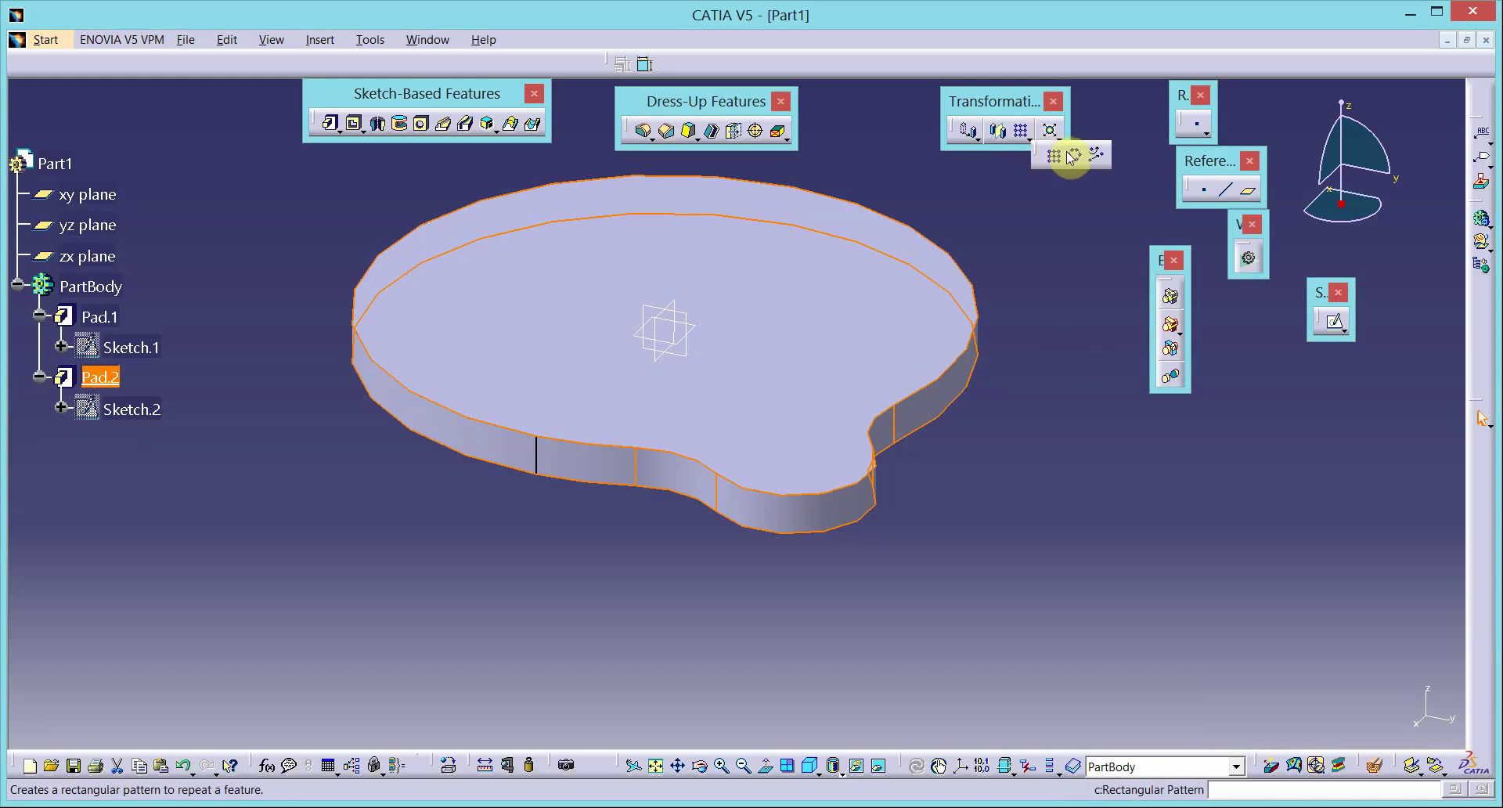
left_click(1078, 156)
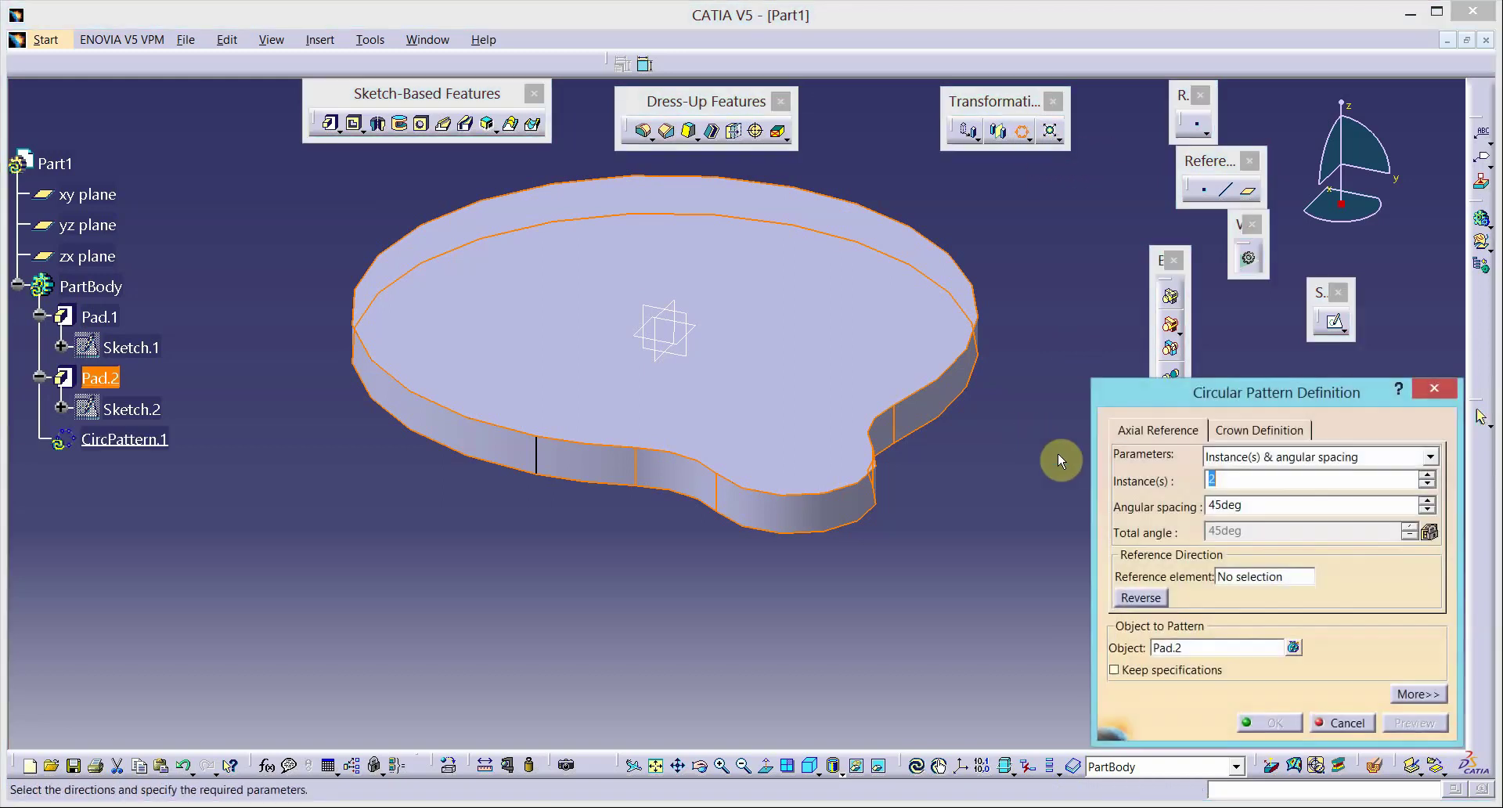
type("2")
left_click(1424, 460)
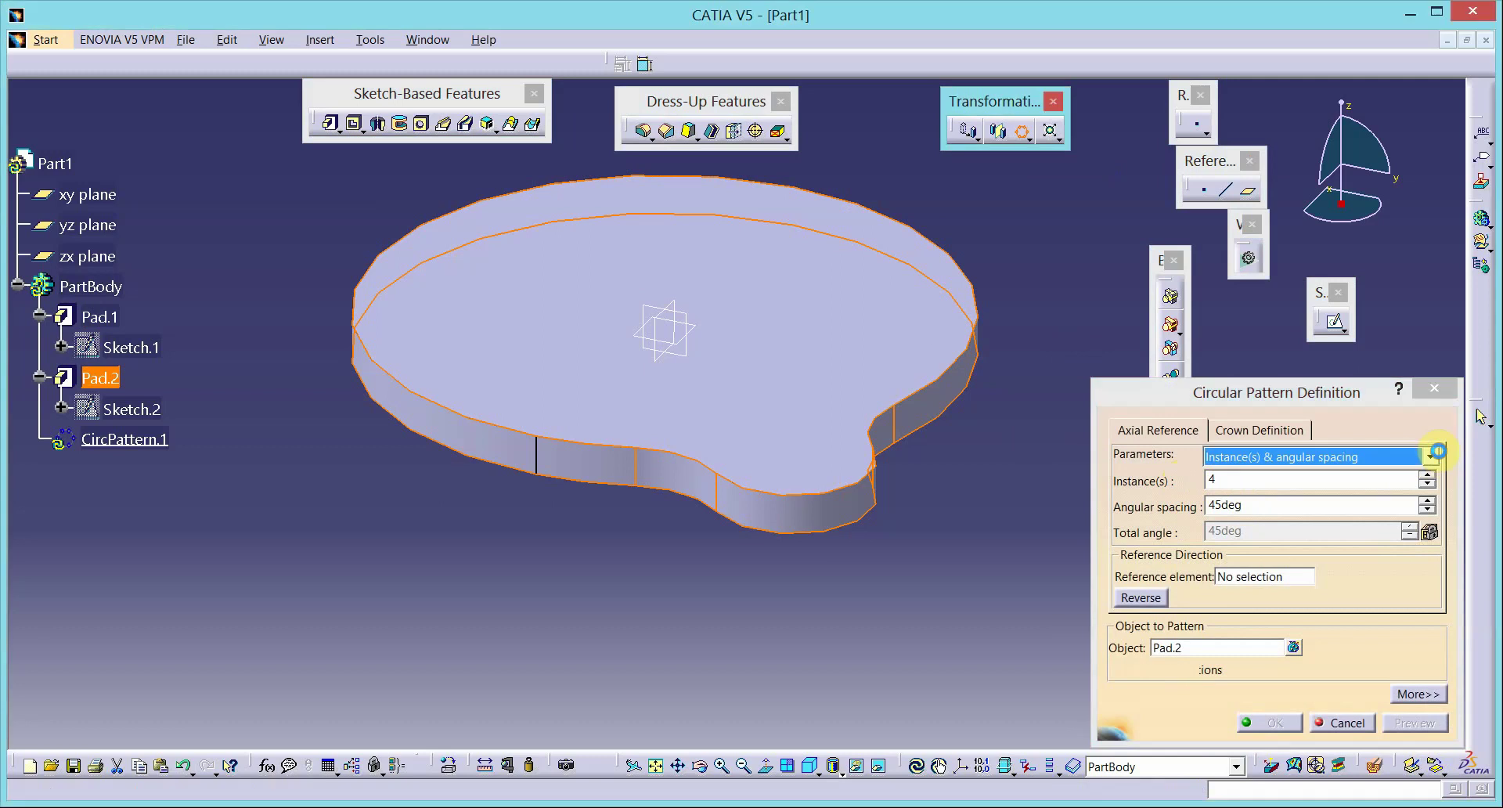
left_click(1429, 456)
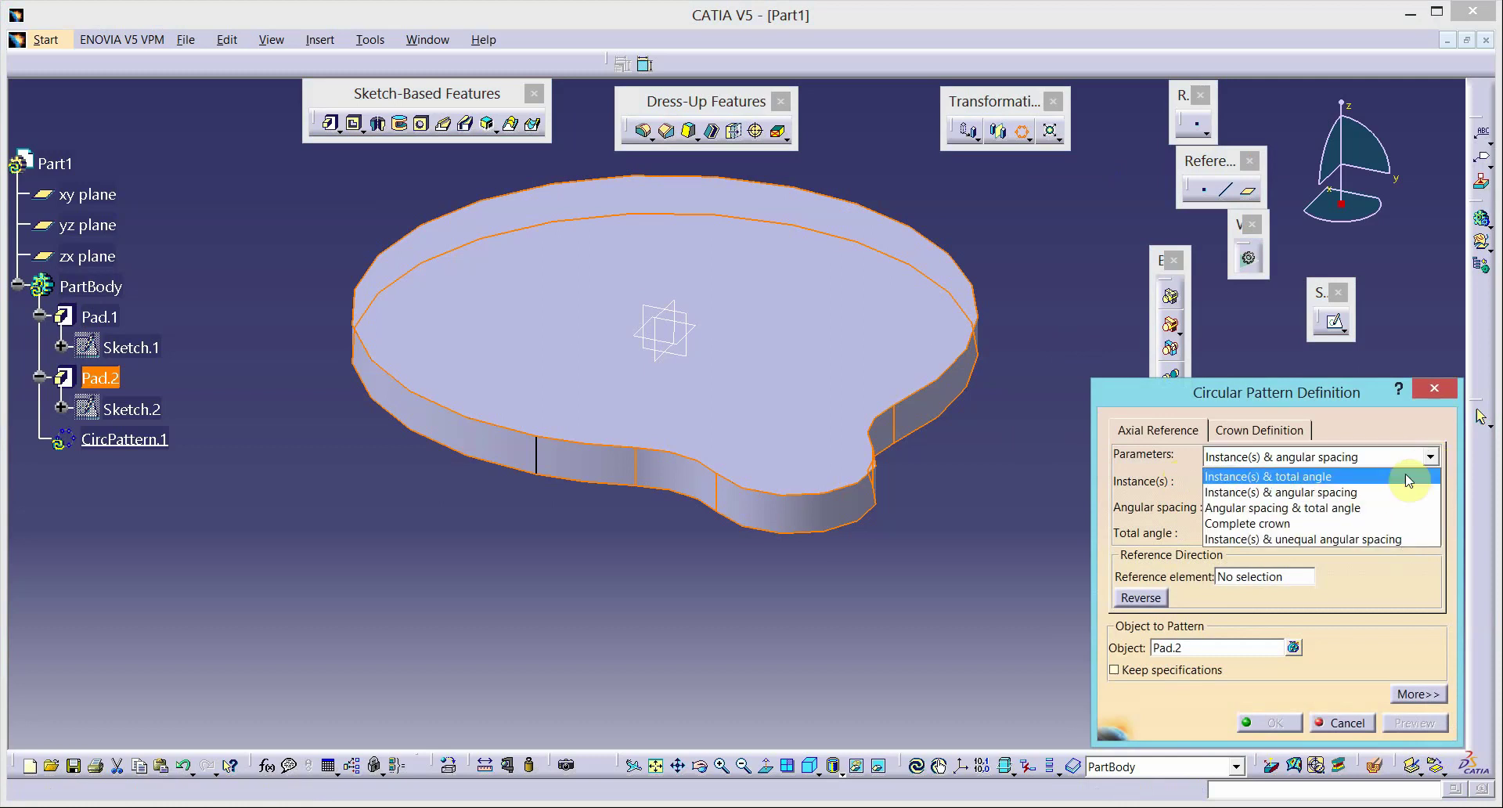
left_click(1372, 519)
left_click(1270, 577)
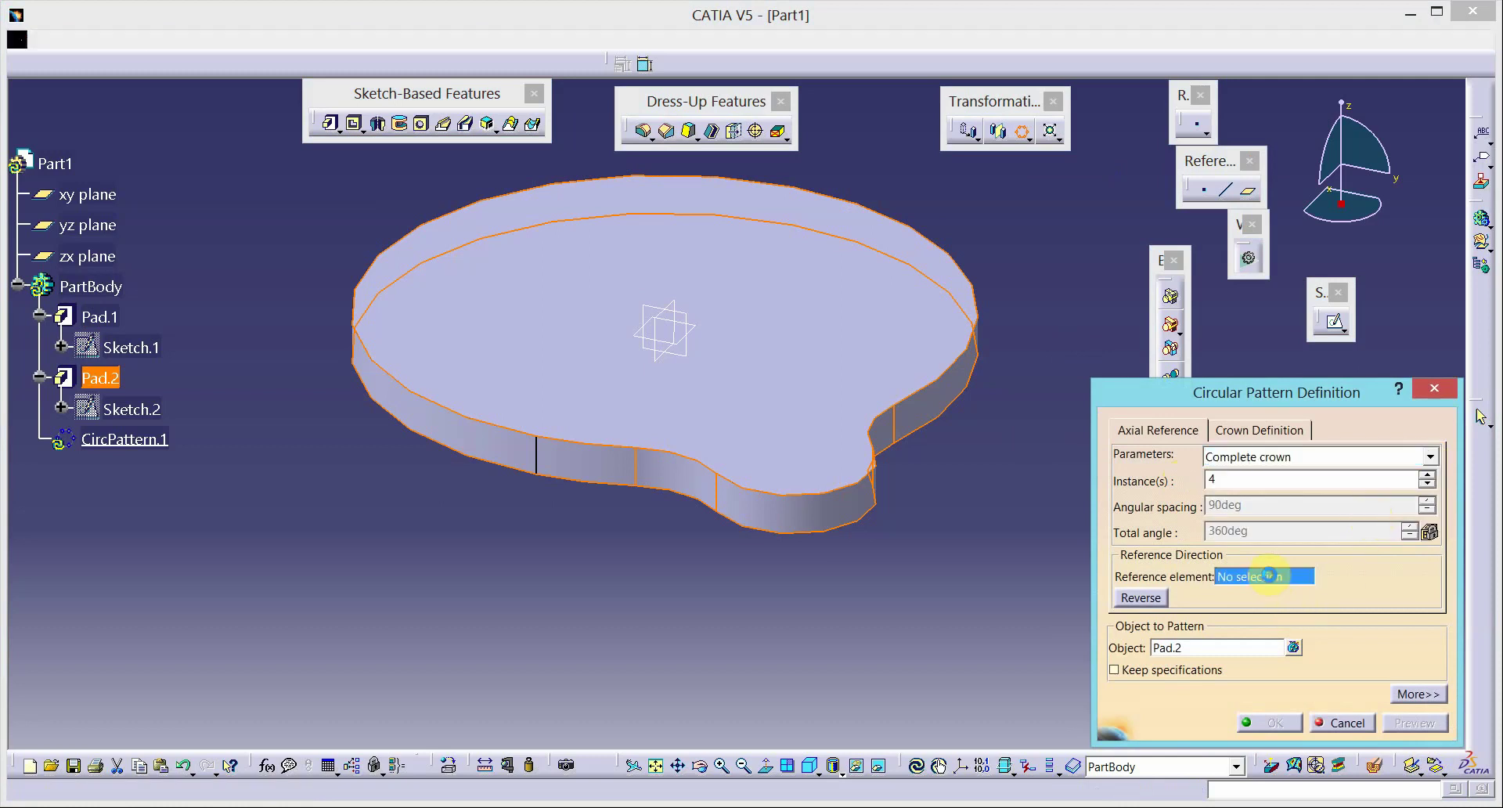
left_click(863, 336)
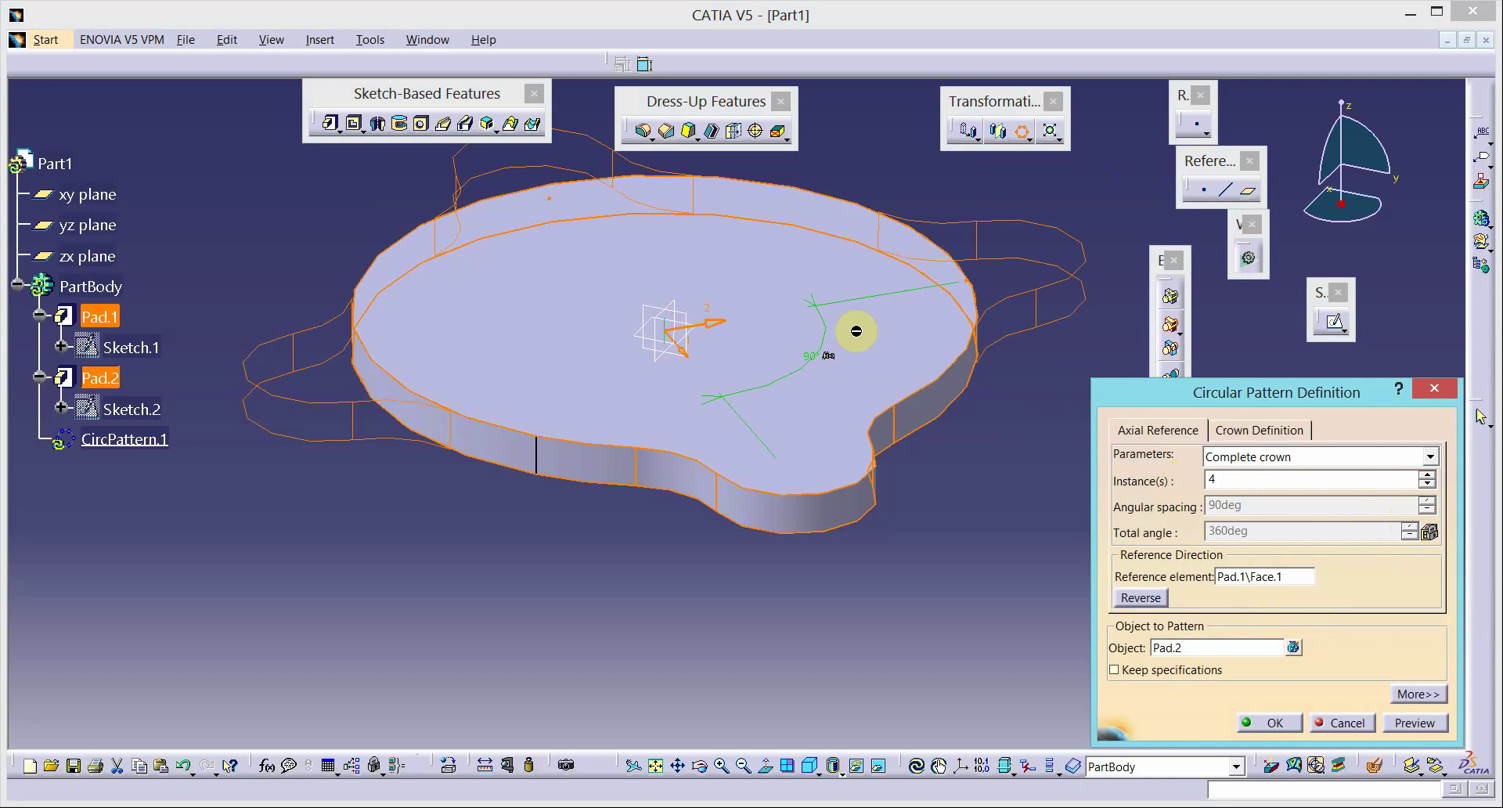
left_click(1262, 724)
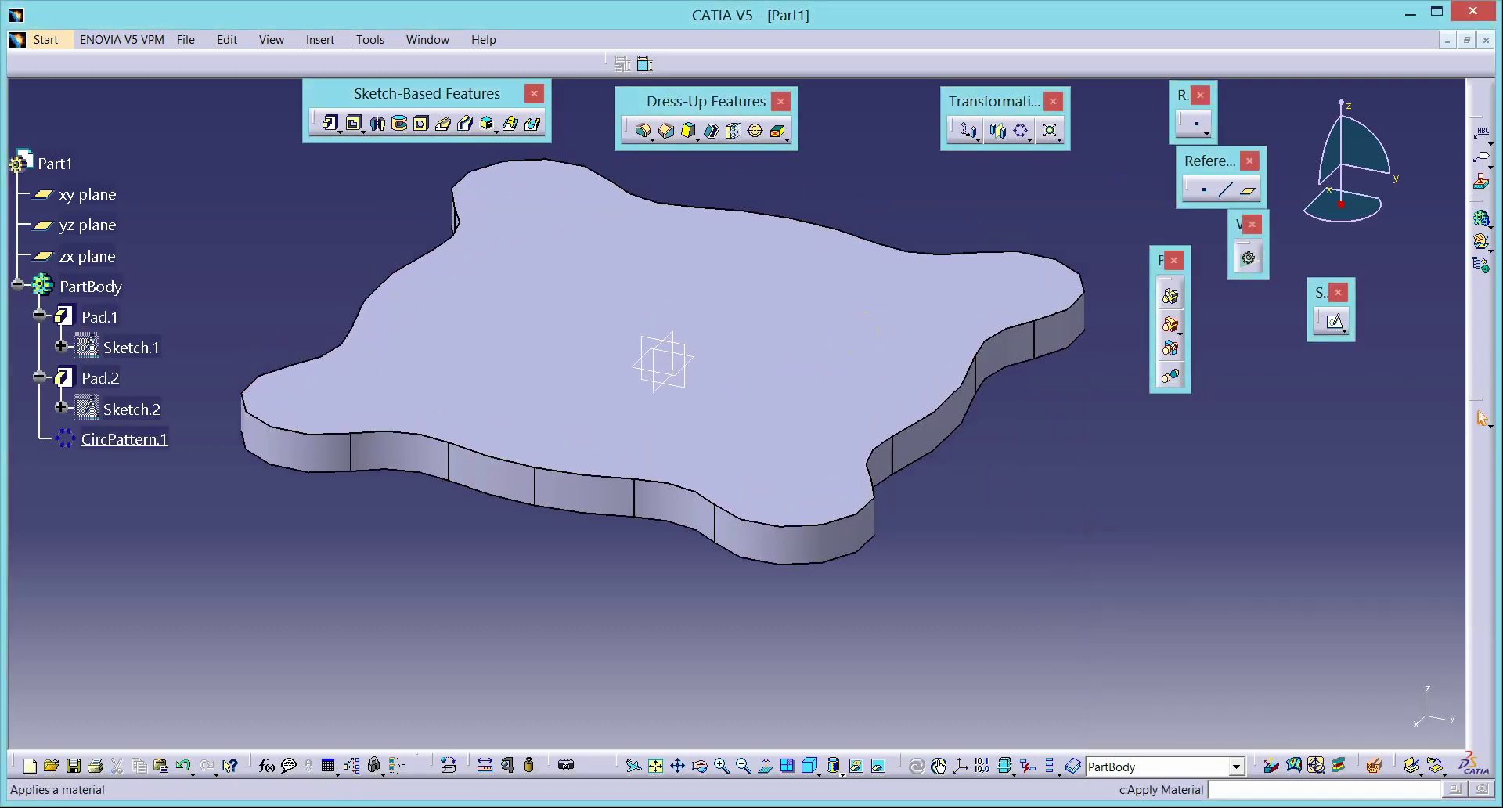
Step: Check the flange drawing in the Word document, return to CATIA and start a sketch on the yz plane
key("alt+Tab")
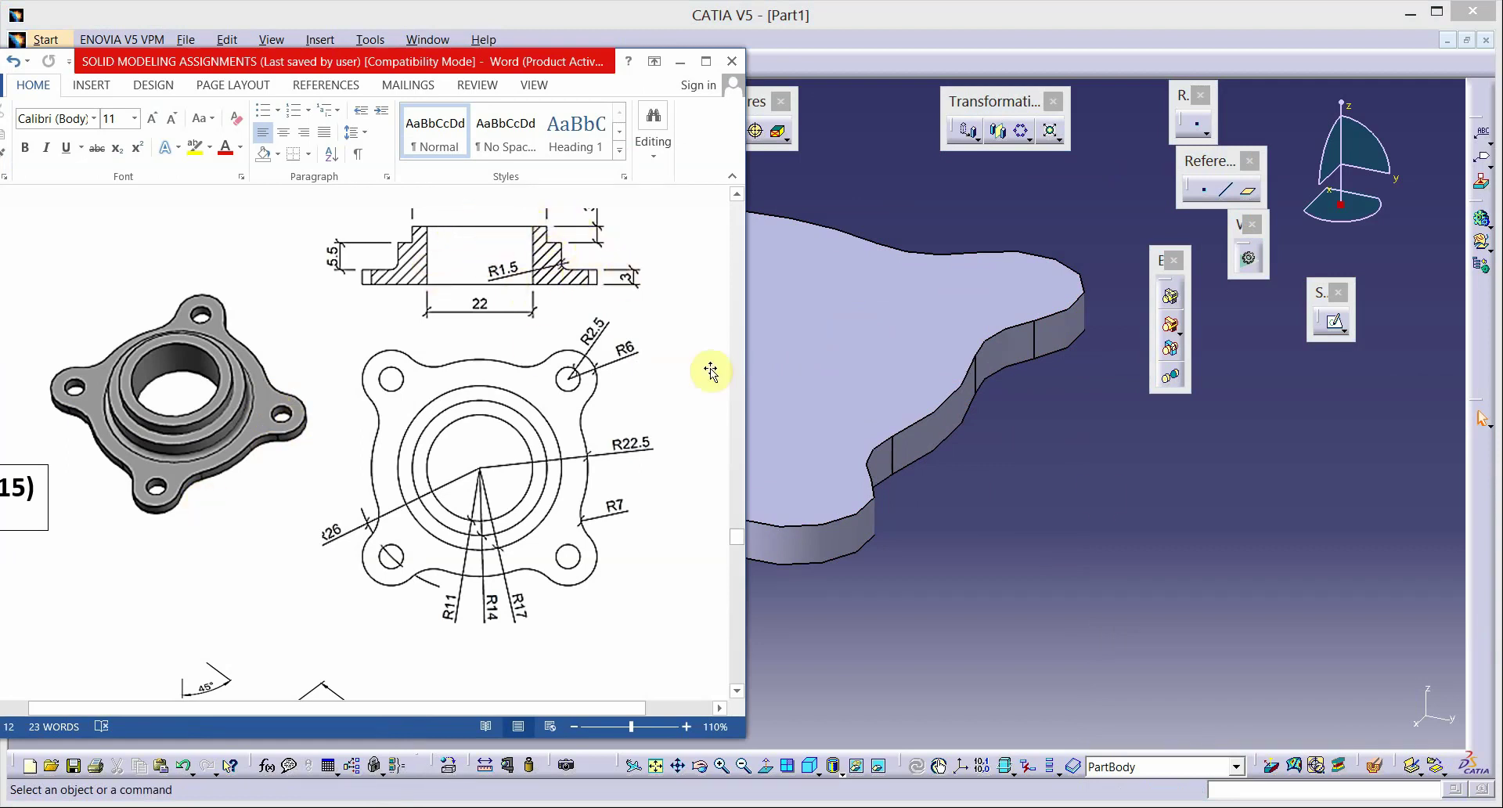
left_click(1086, 491)
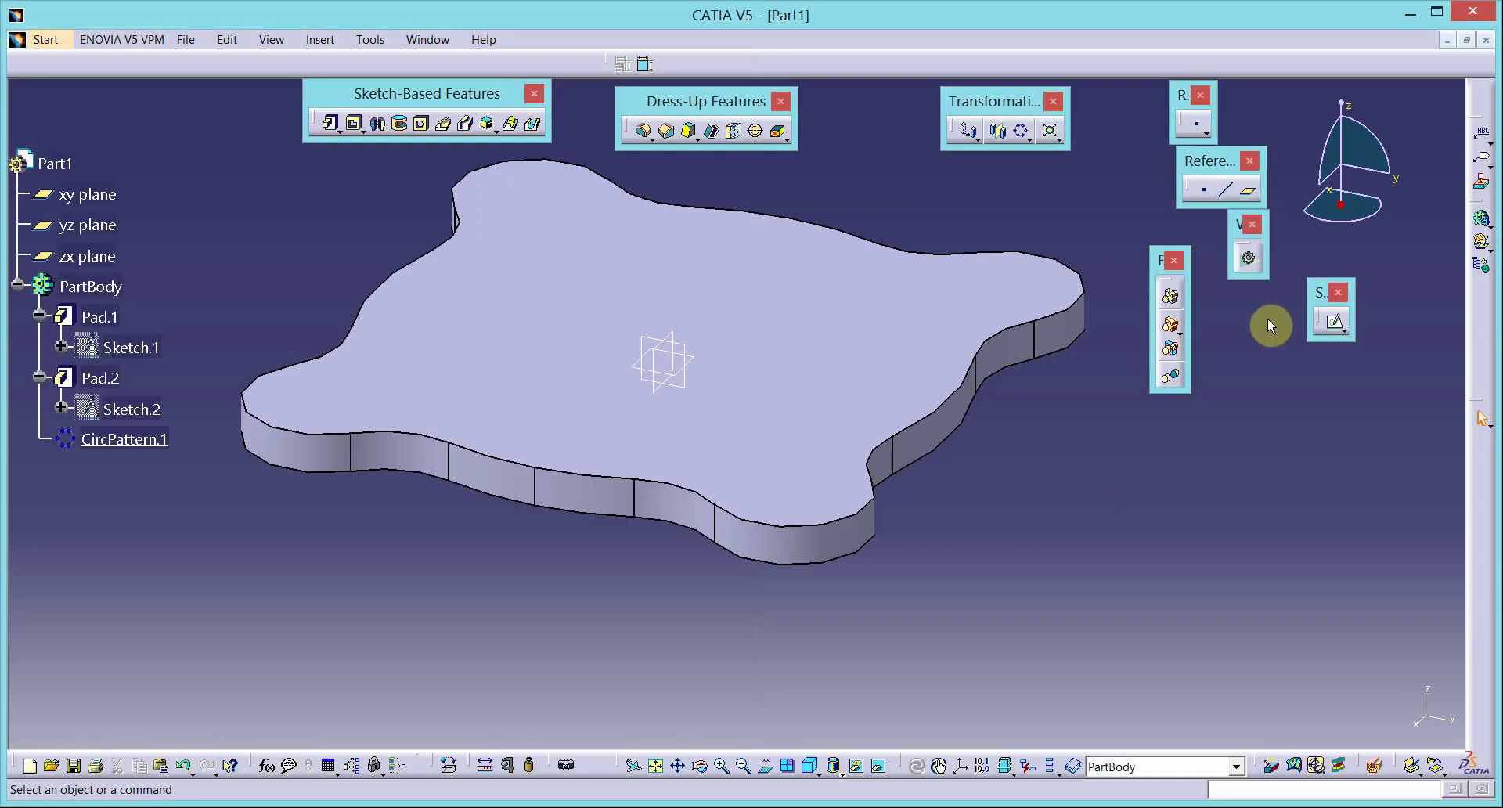
left_click(1330, 322)
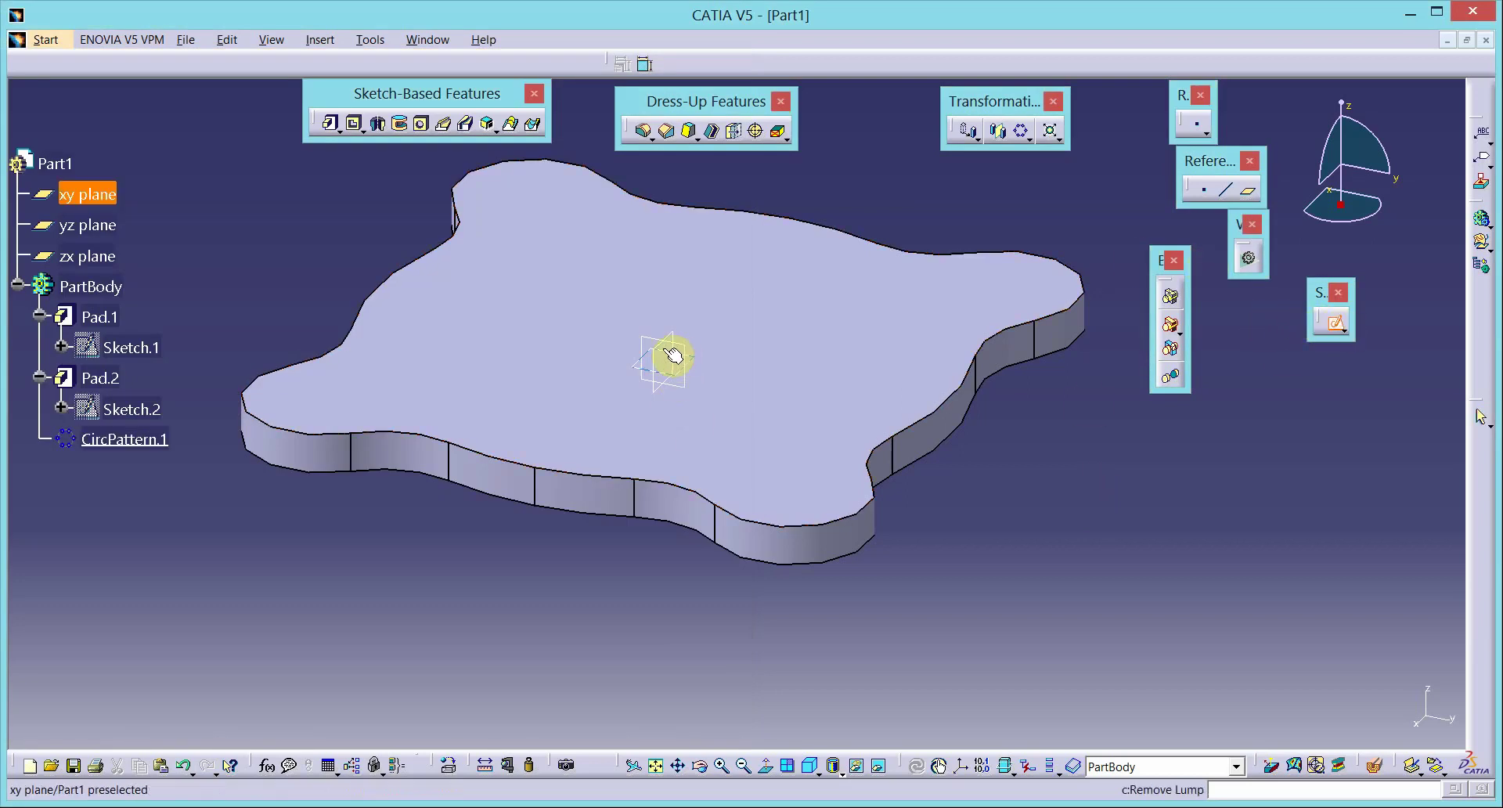
left_click(696, 349)
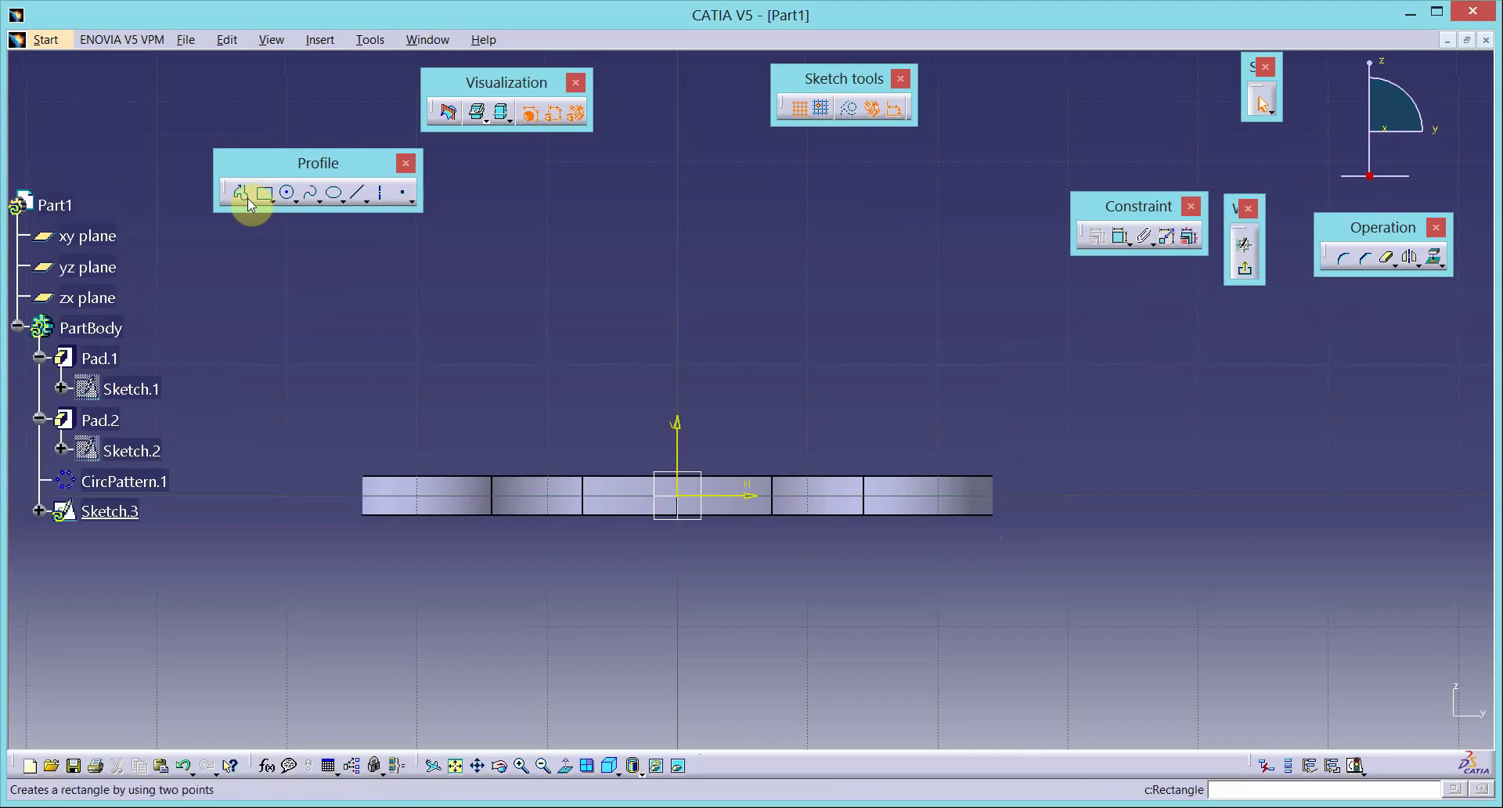
left_click(236, 194)
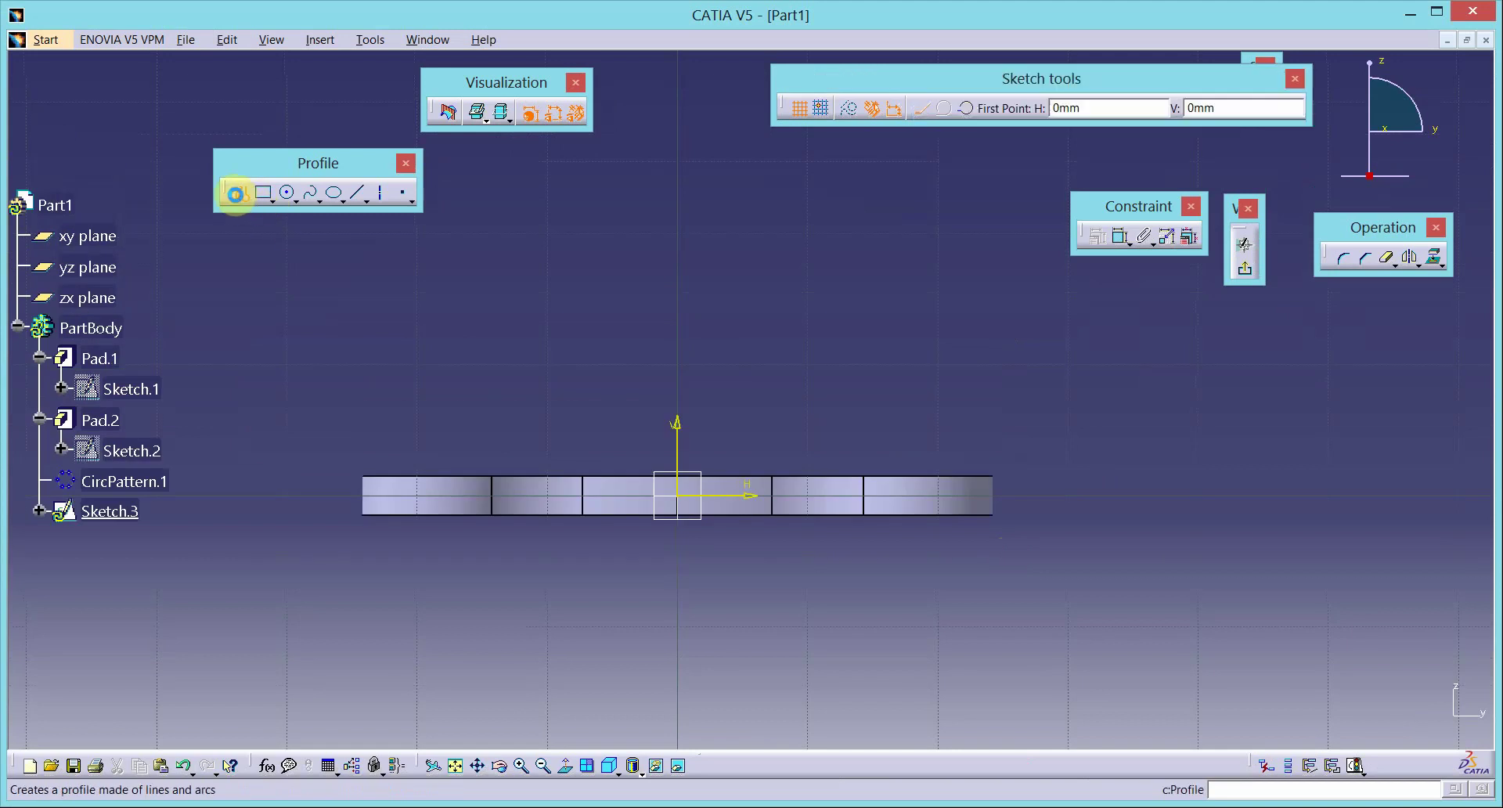
left_click(753, 408)
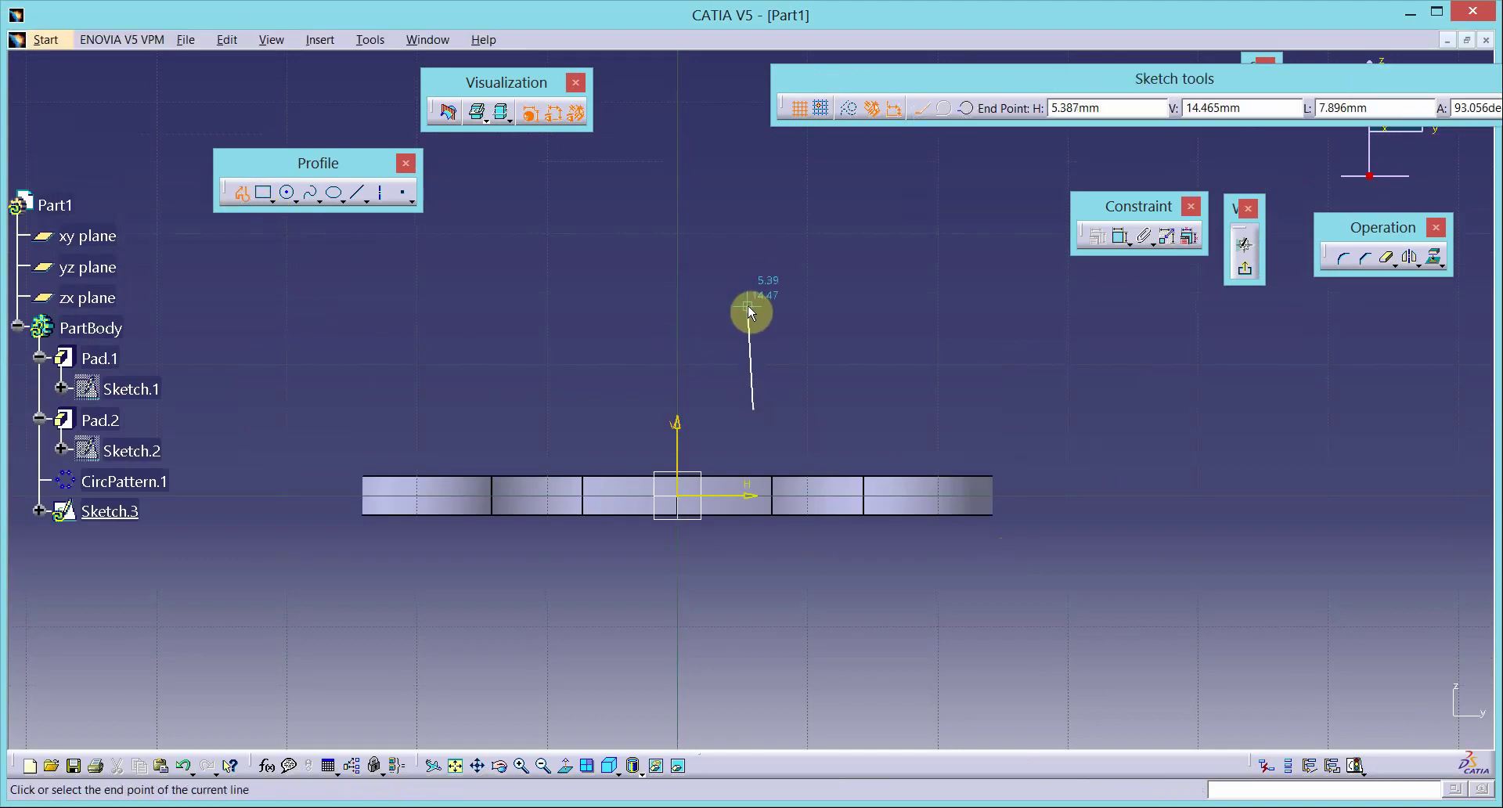
key("Escape")
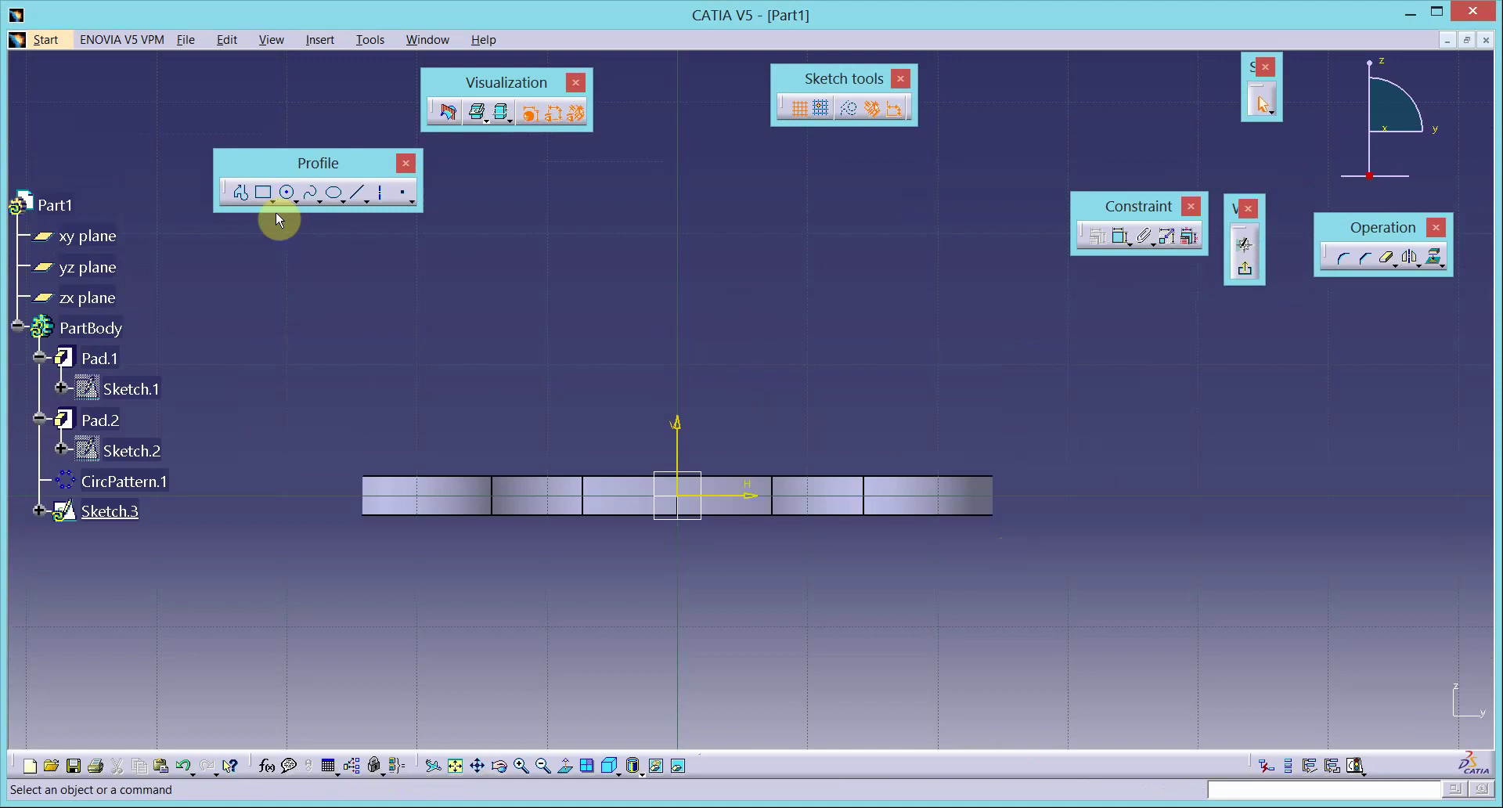
Step: Sketch a closed, single-stepped profile about 10 mm wide and 10 mm high above the plate, beside the vertical axis
left_click(240, 192)
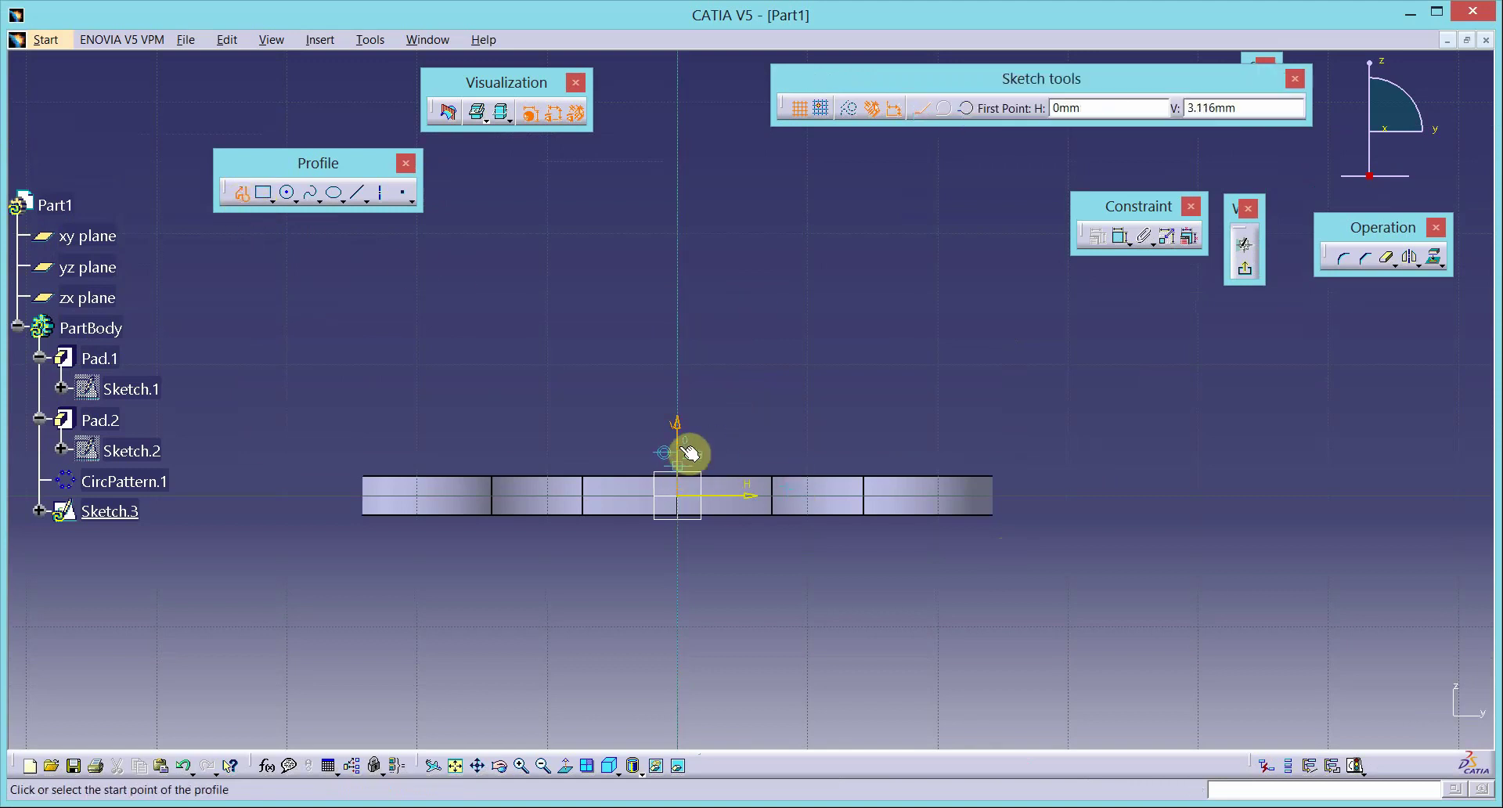
left_click(720, 411)
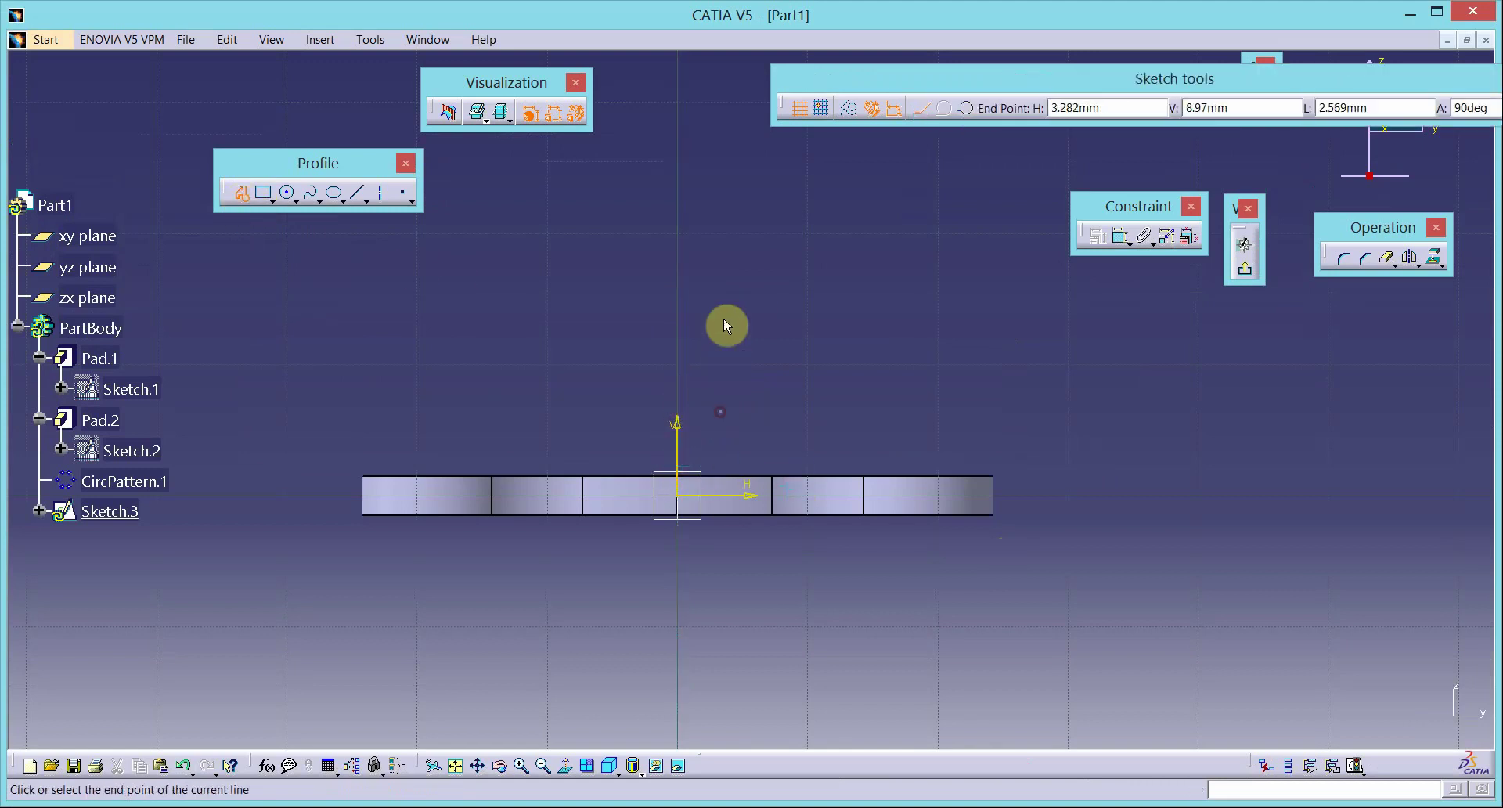
left_click(720, 290)
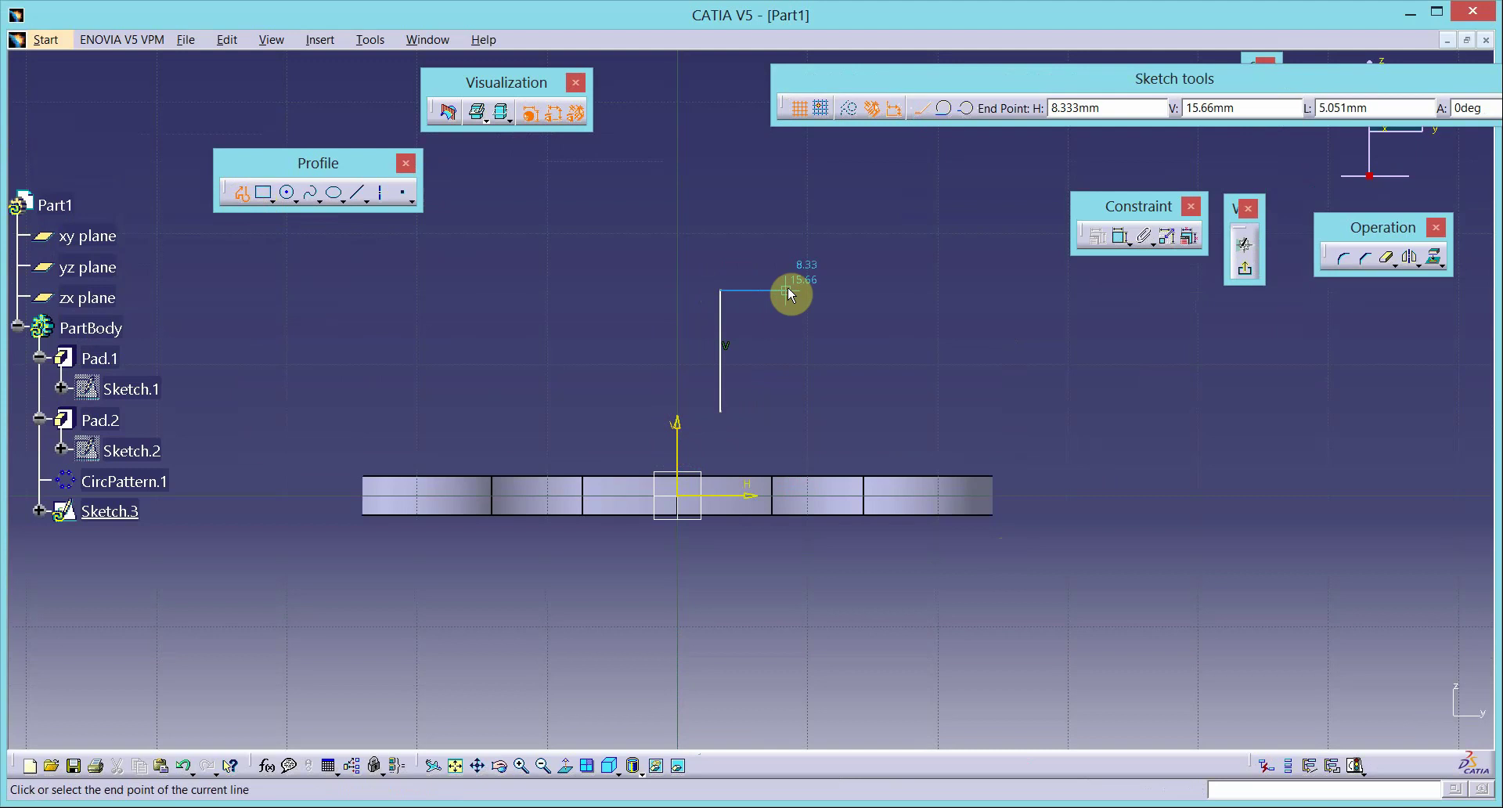
left_click(787, 290)
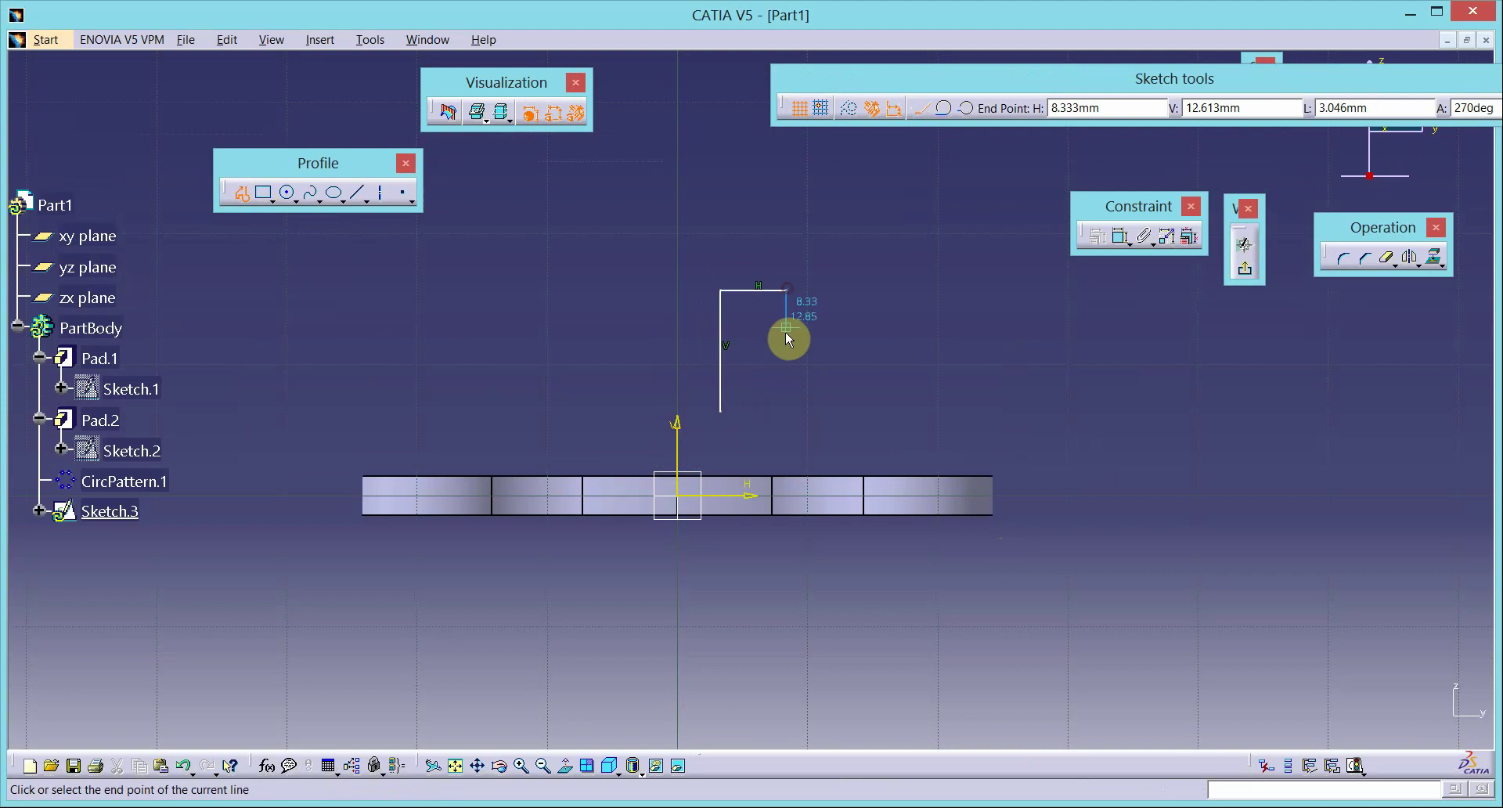
left_click(853, 342)
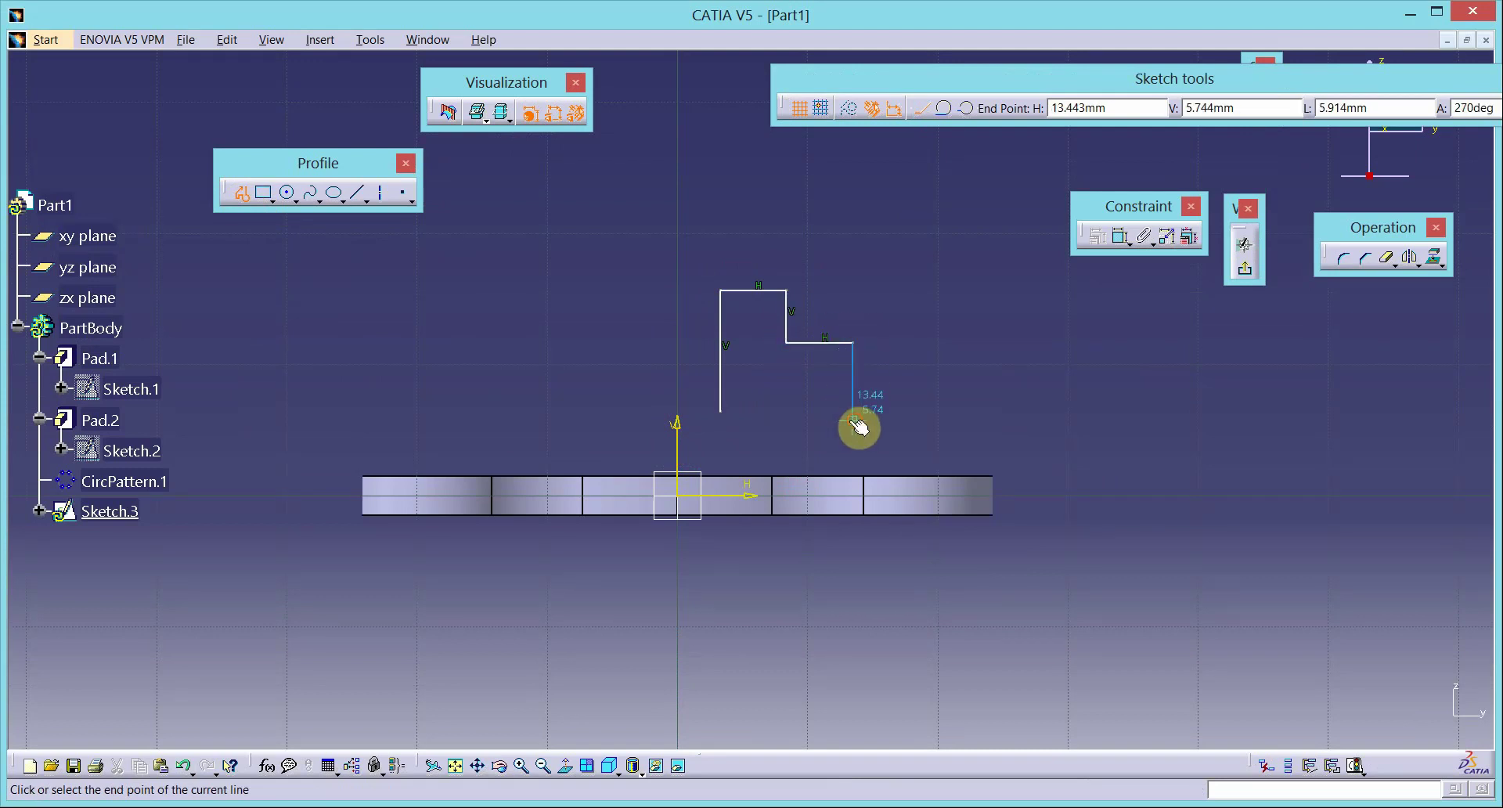
left_click(853, 421)
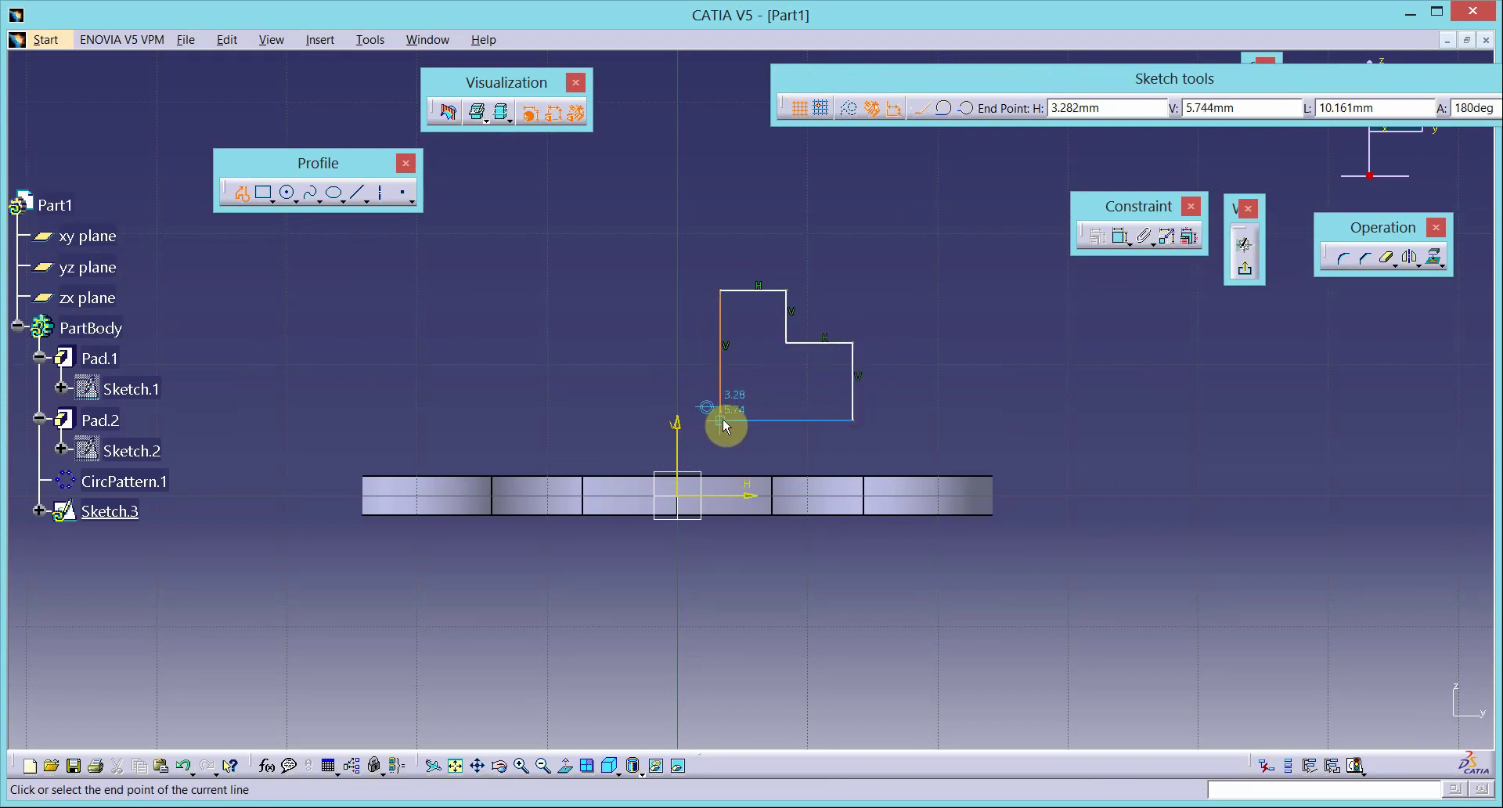
double_click(720, 412)
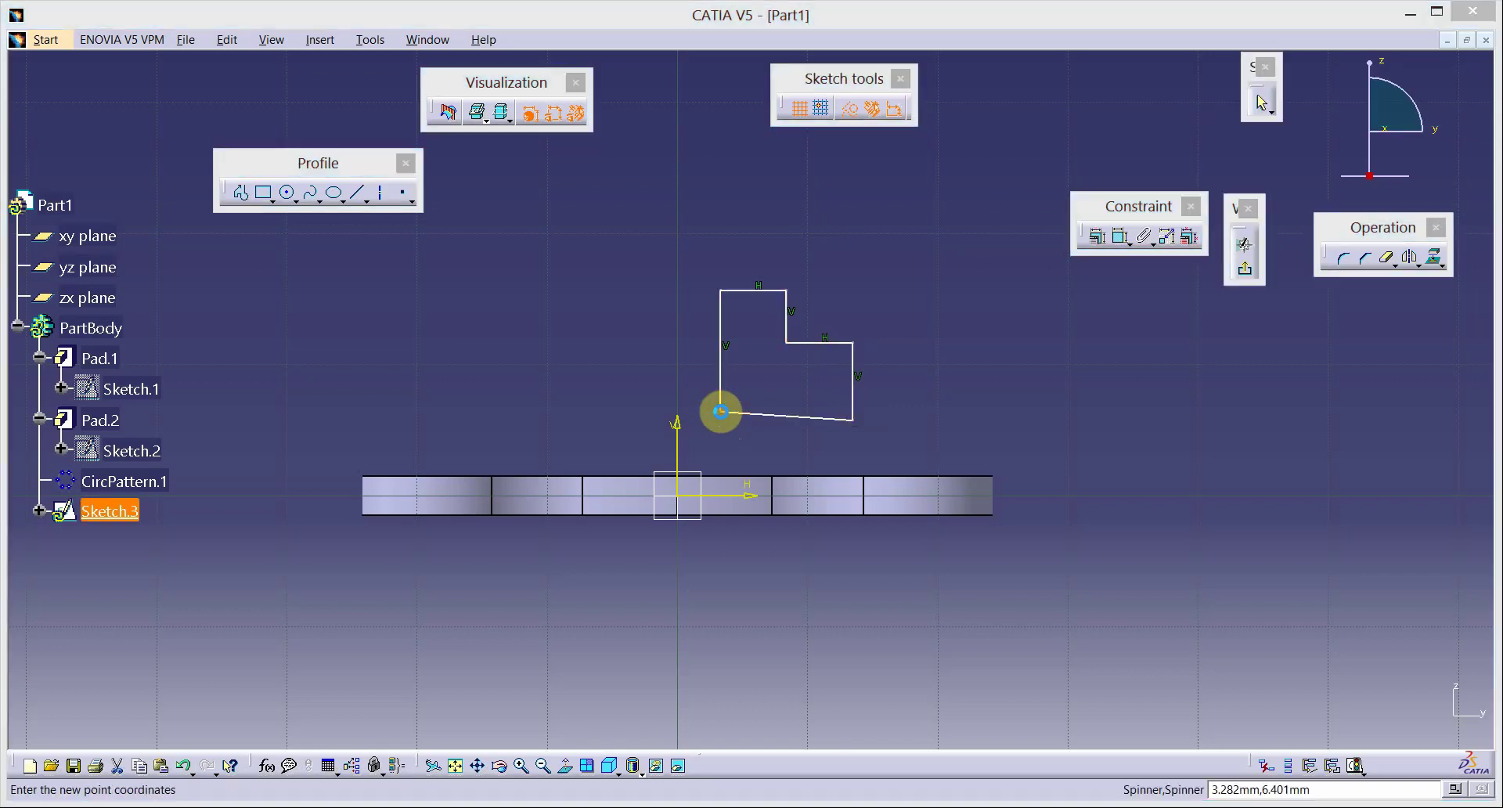
key("Escape")
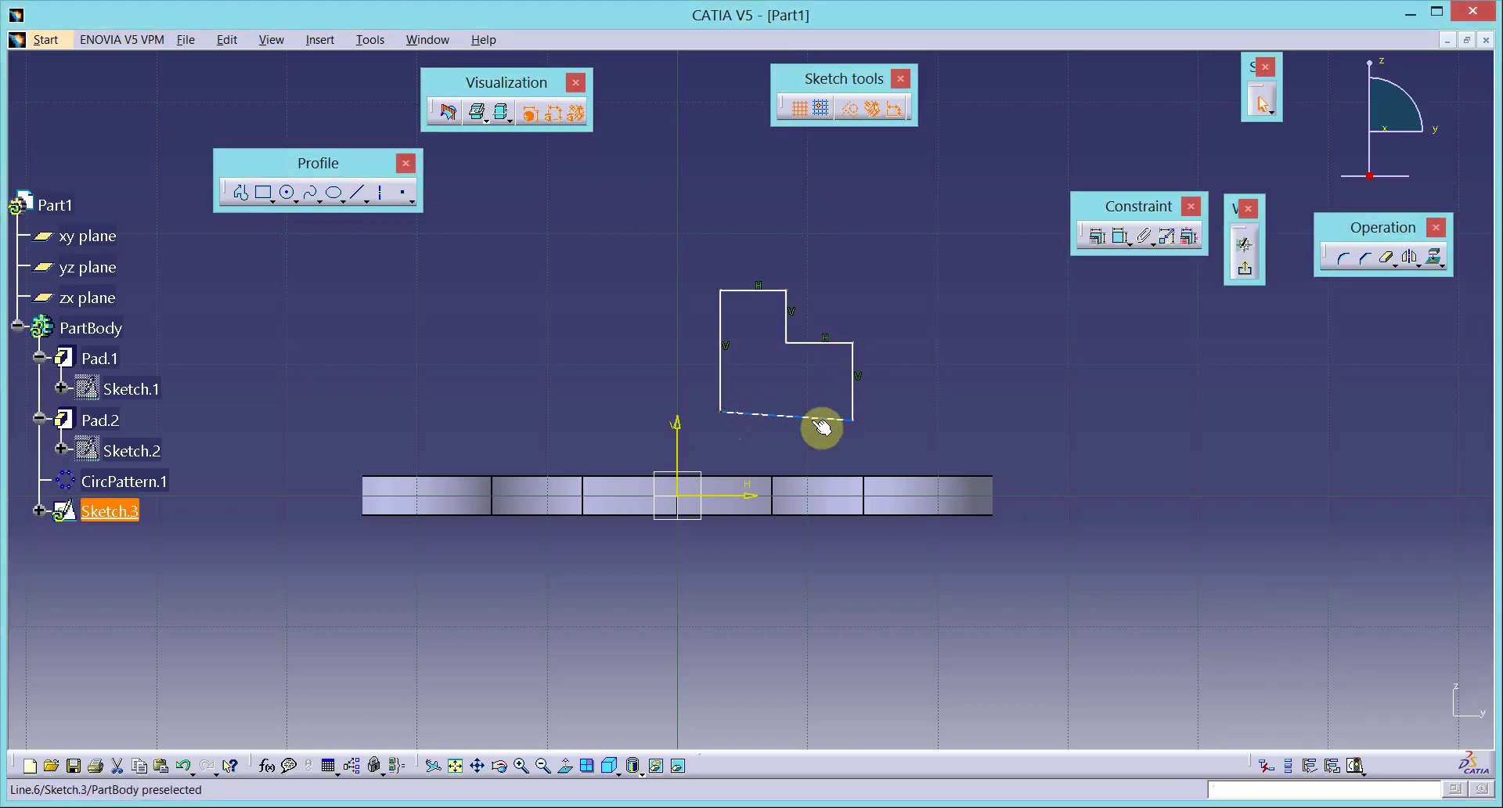
Step: Constrain the slanted bottom line of the stepped profile to be horizontal
left_click(818, 418)
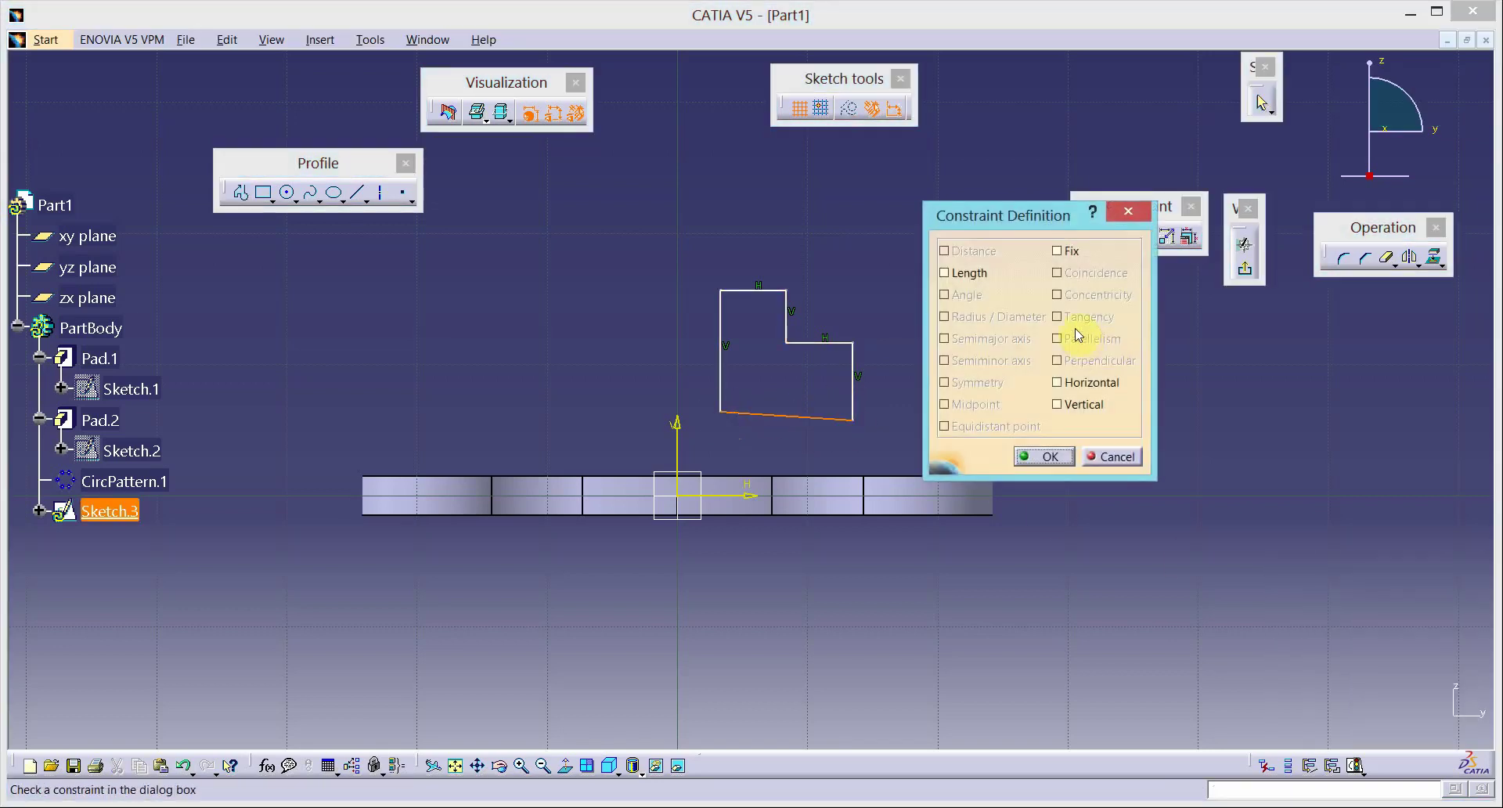
left_click(1078, 386)
left_click(1054, 457)
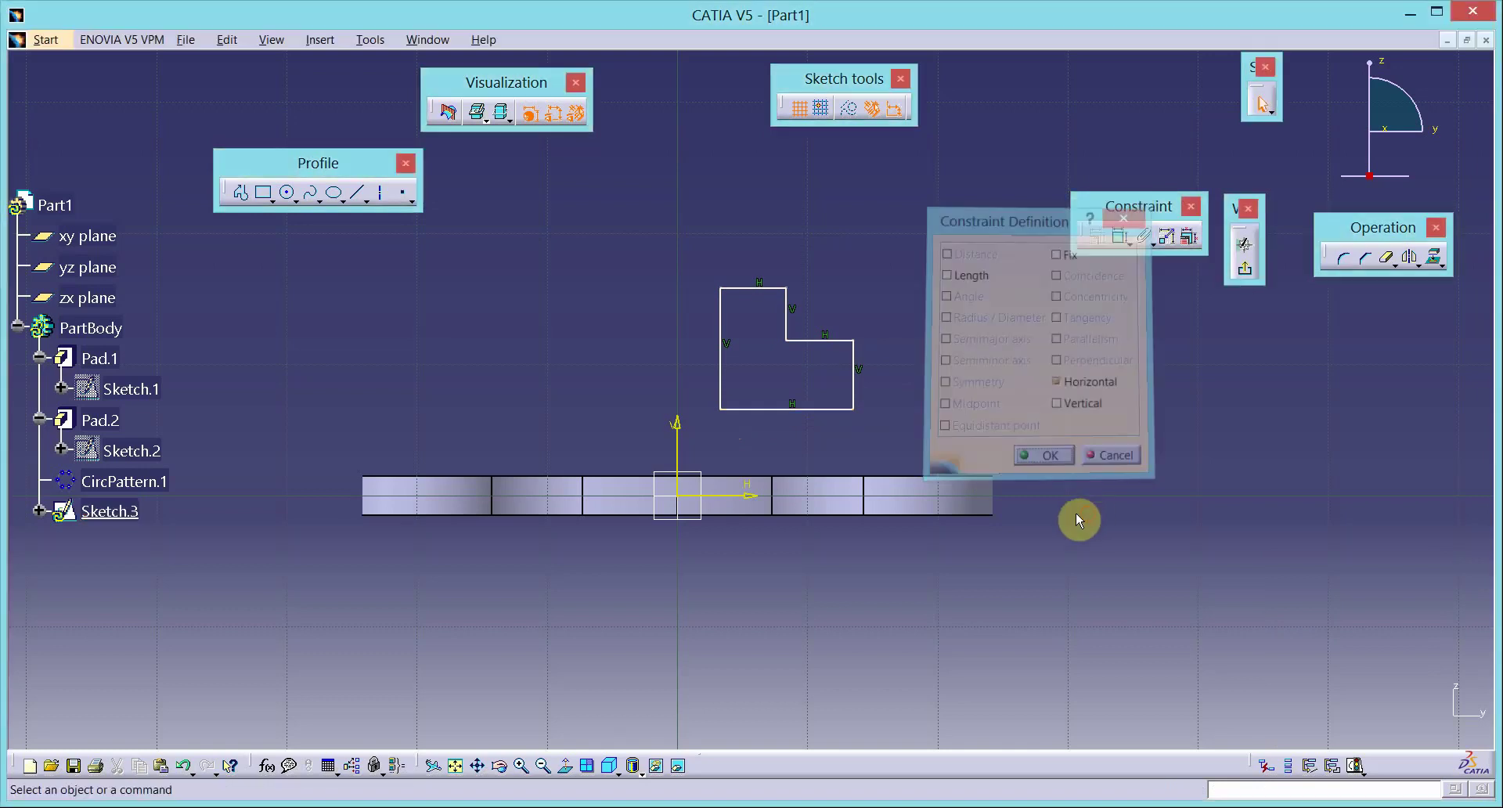
Step: Check the section view in the Word drawing, then make the profile's tall inner edge coincident with the vertical sketch axis
mouse_move(443, 803)
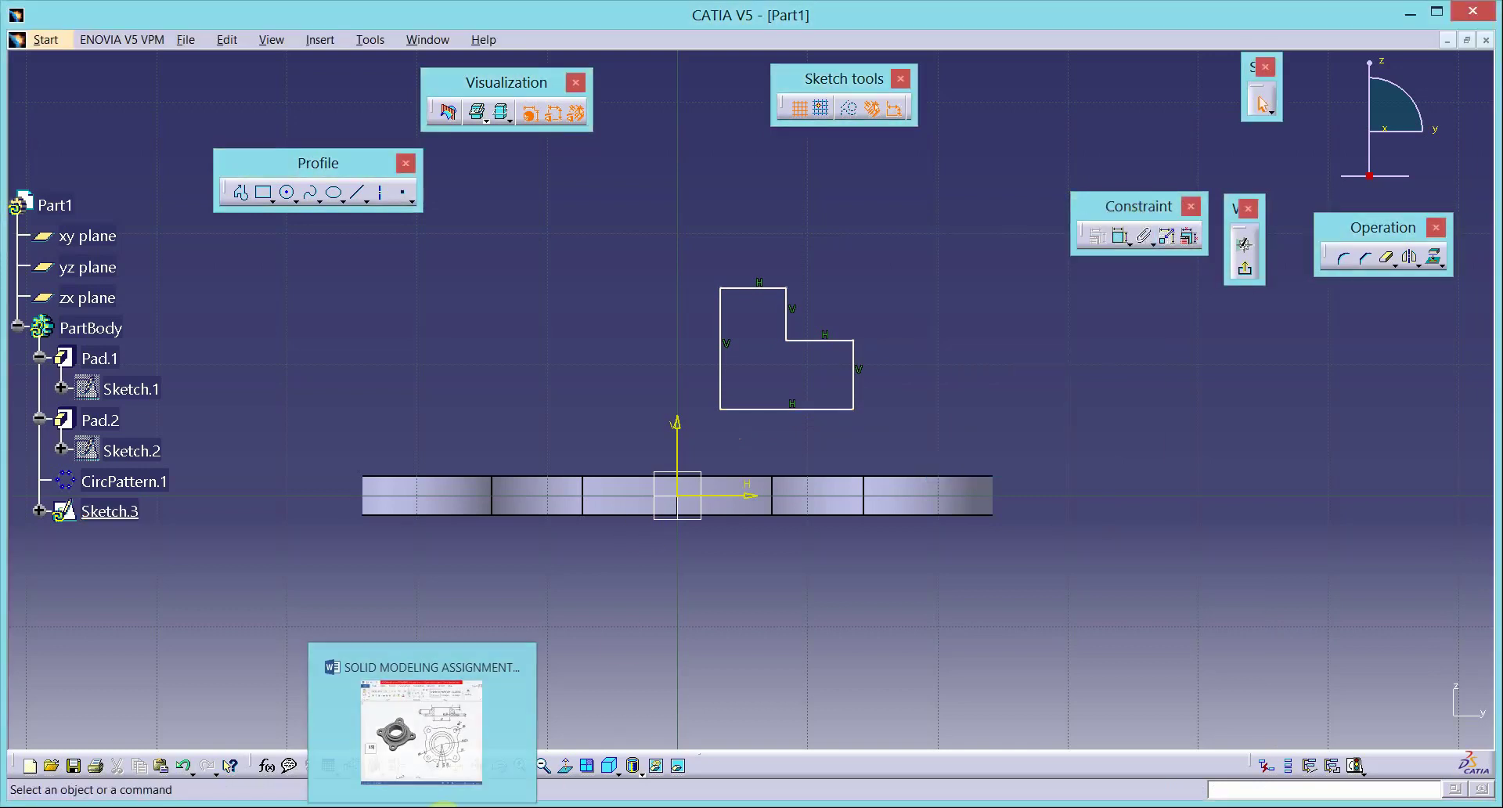
left_click(443, 803)
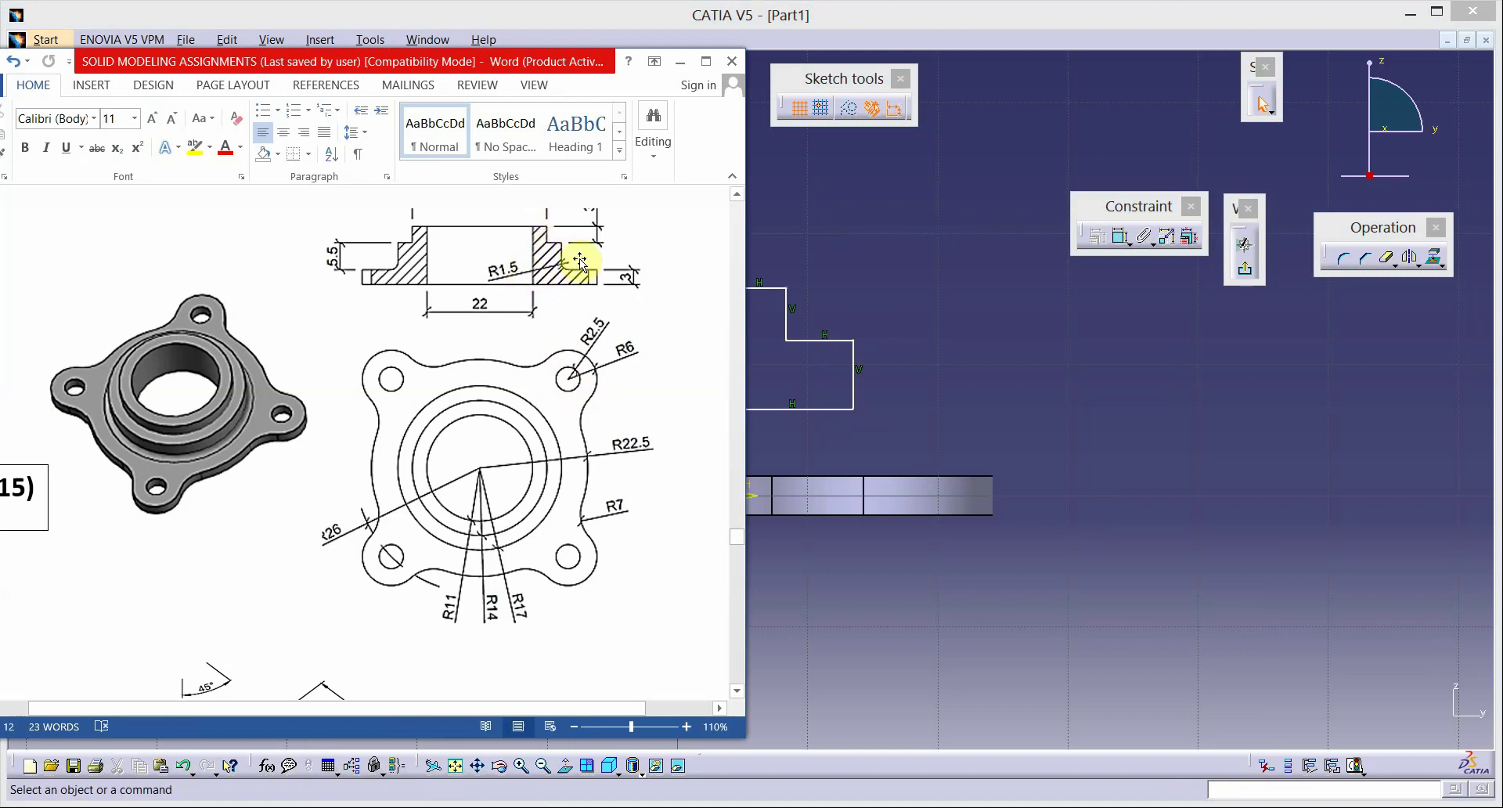
left_click(966, 353)
left_click(721, 356)
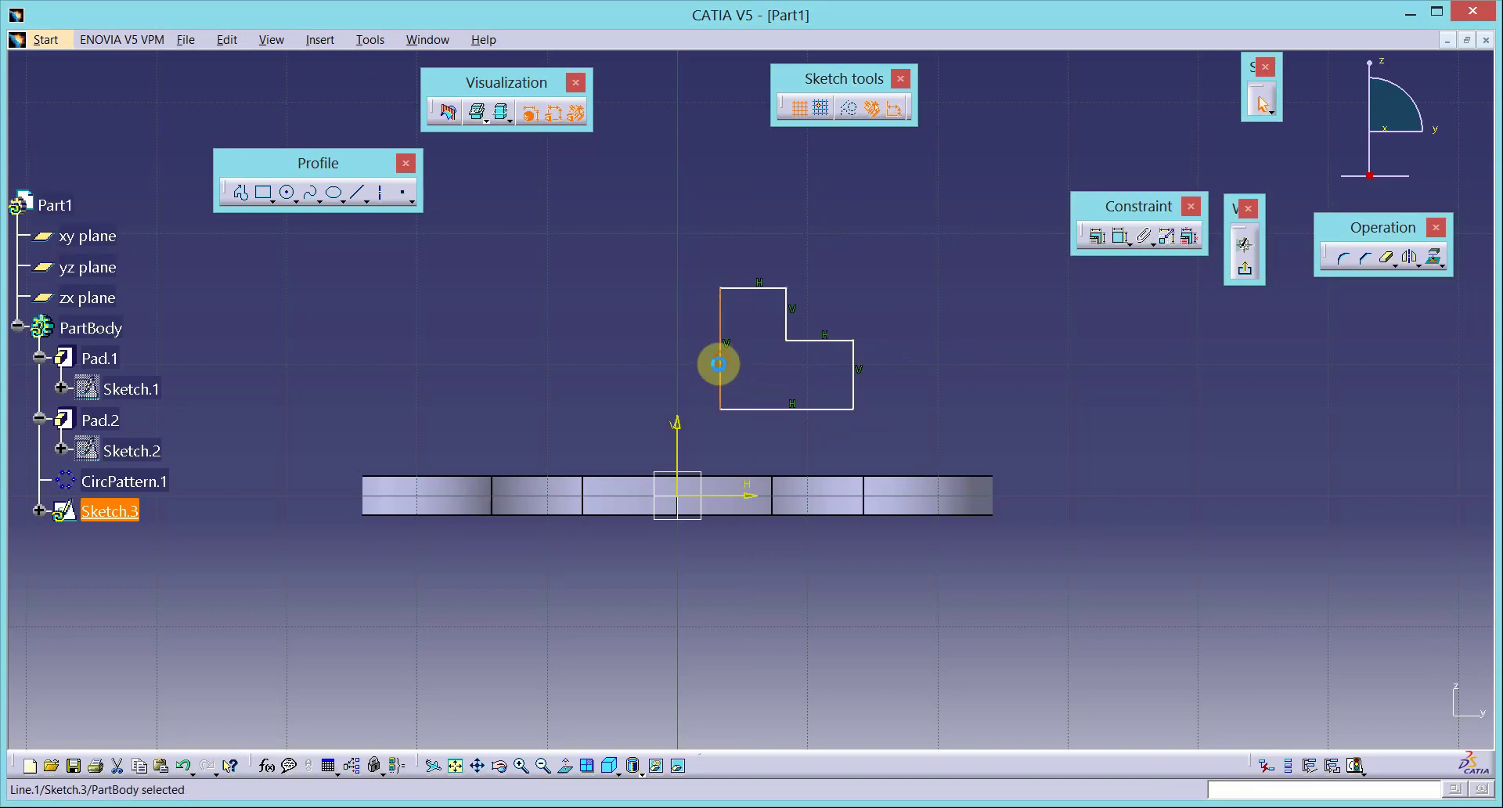
left_click(678, 437, "ctrl")
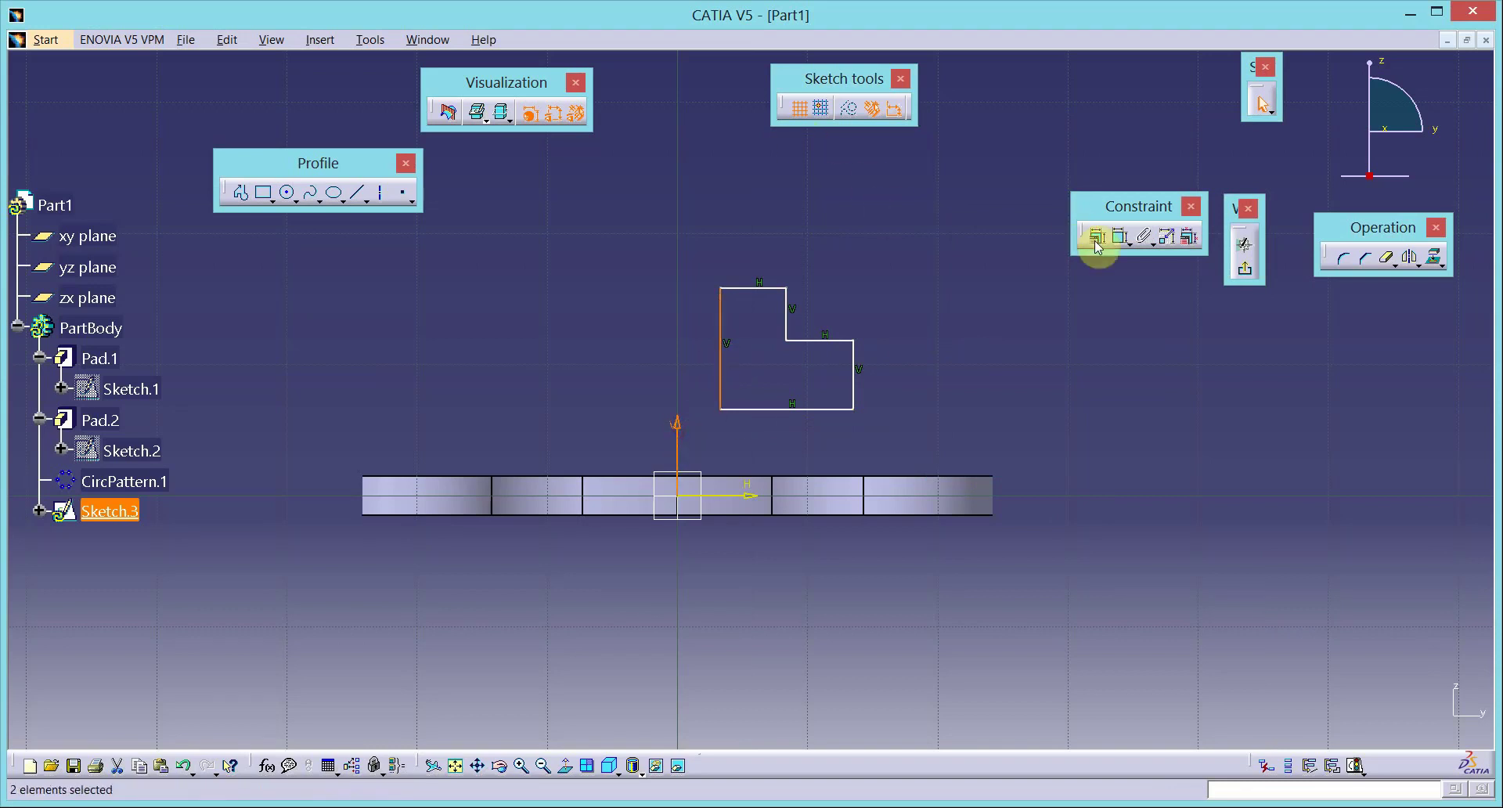
left_click(1098, 241)
left_click(1070, 282)
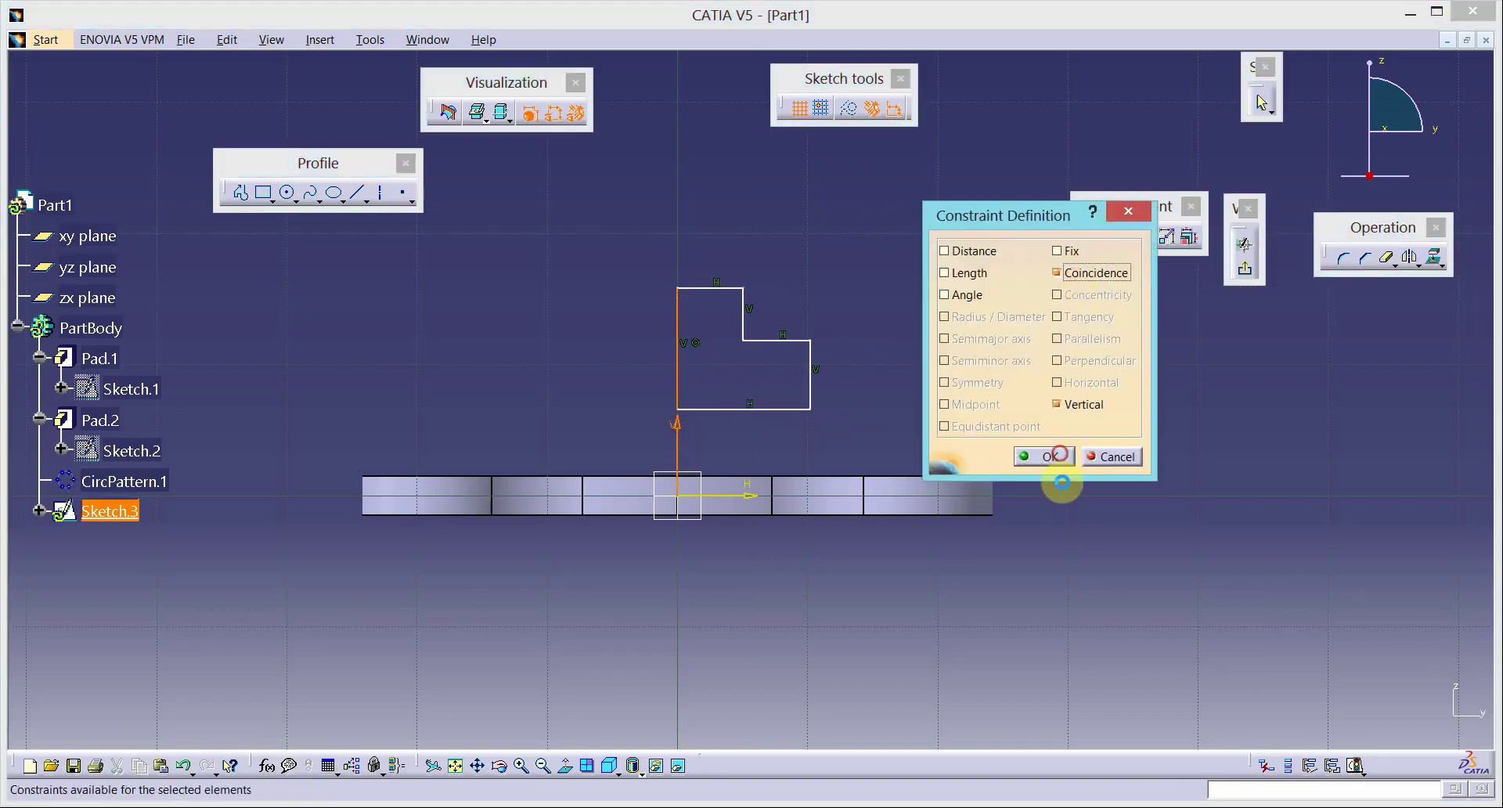
left_click(1052, 453)
Step: Make the stepped profile's bottom line coincident with the plate's top edge
left_click(725, 409)
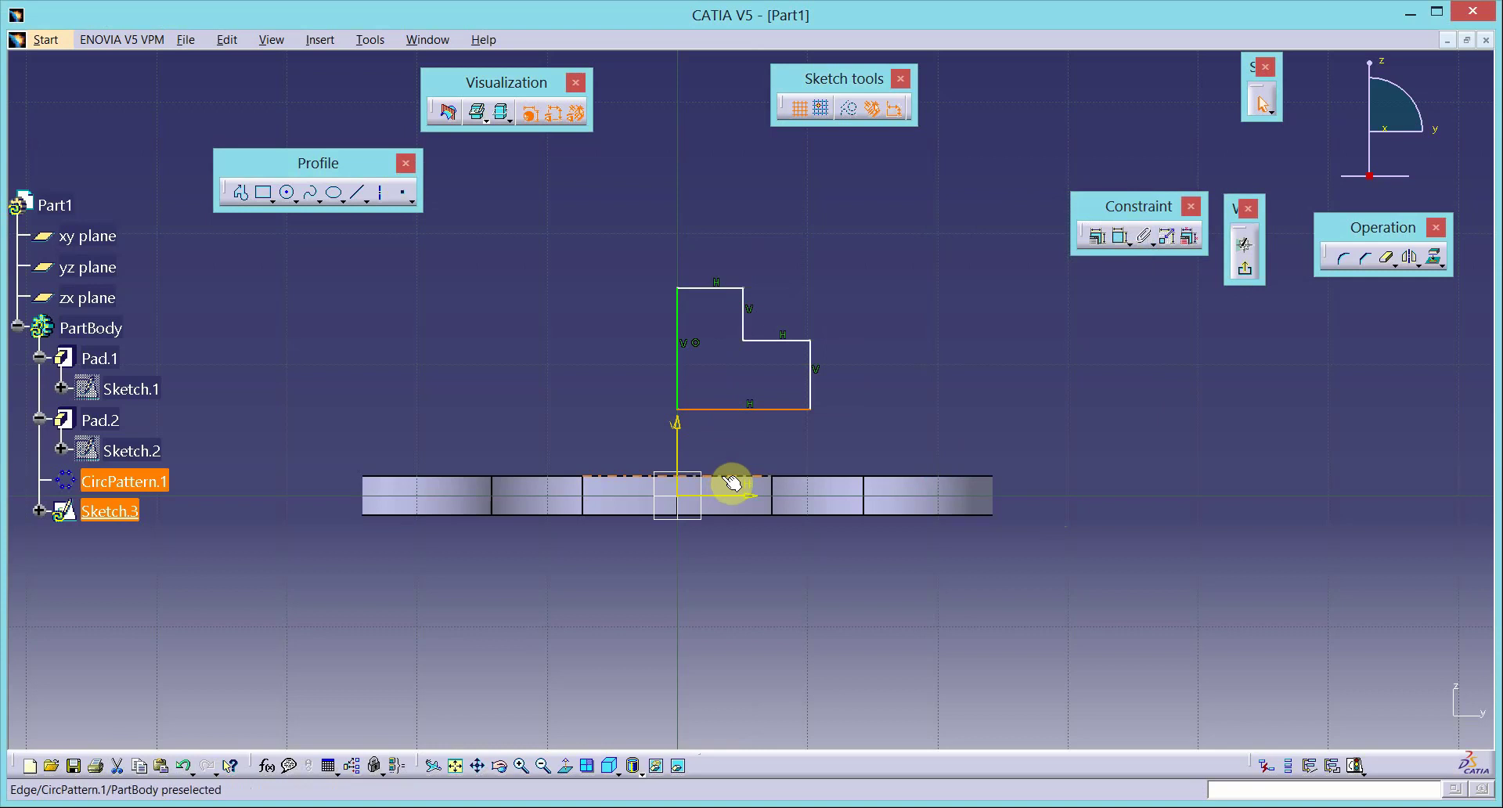
left_click(1097, 236)
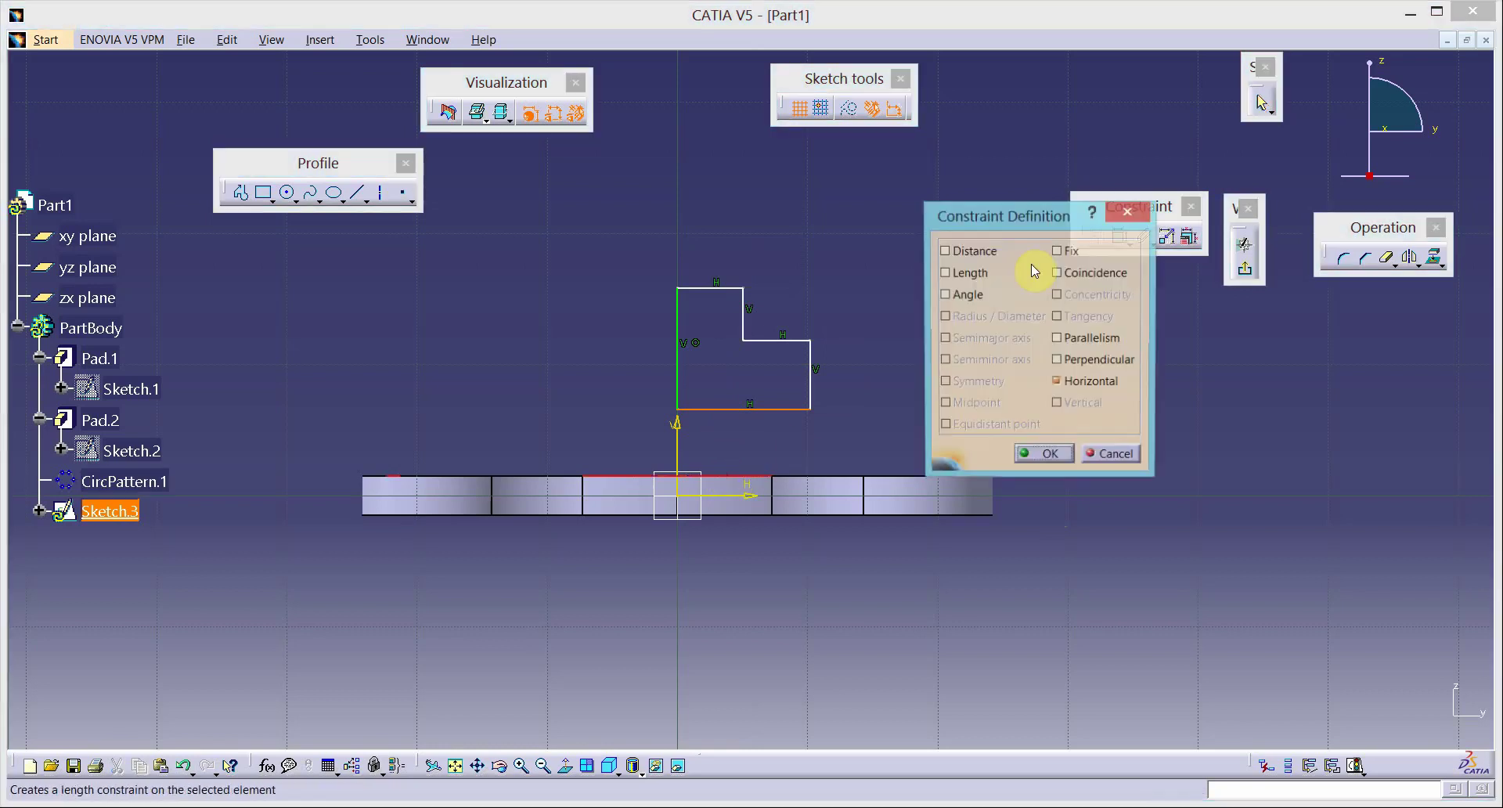
left_click(1058, 272)
left_click(1045, 456)
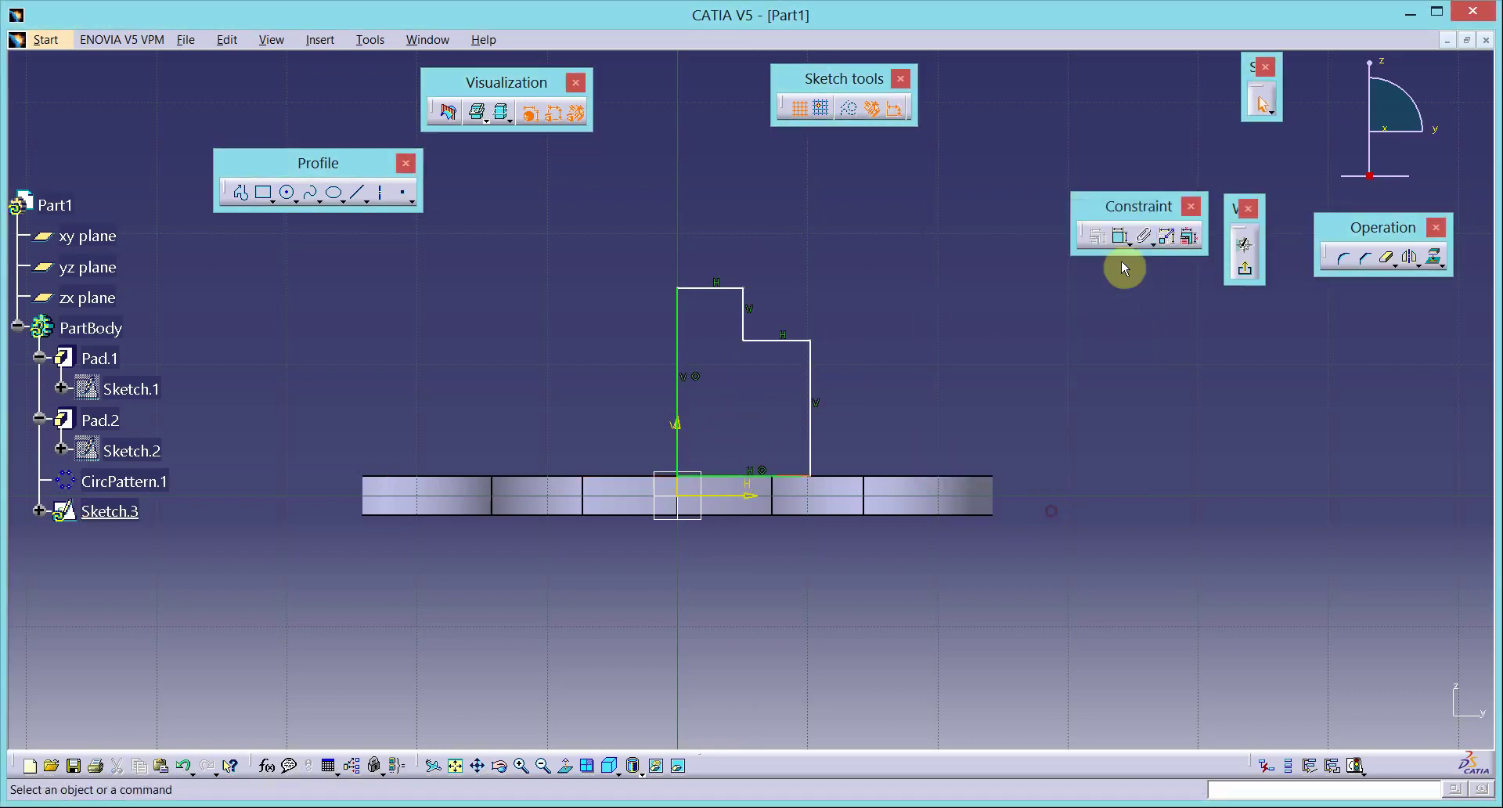
Step: Dimension the height of the profile's lower step, check the section view in the Word drawing, and set the height to 5.5 mm
left_click(1118, 237)
left_click(810, 432)
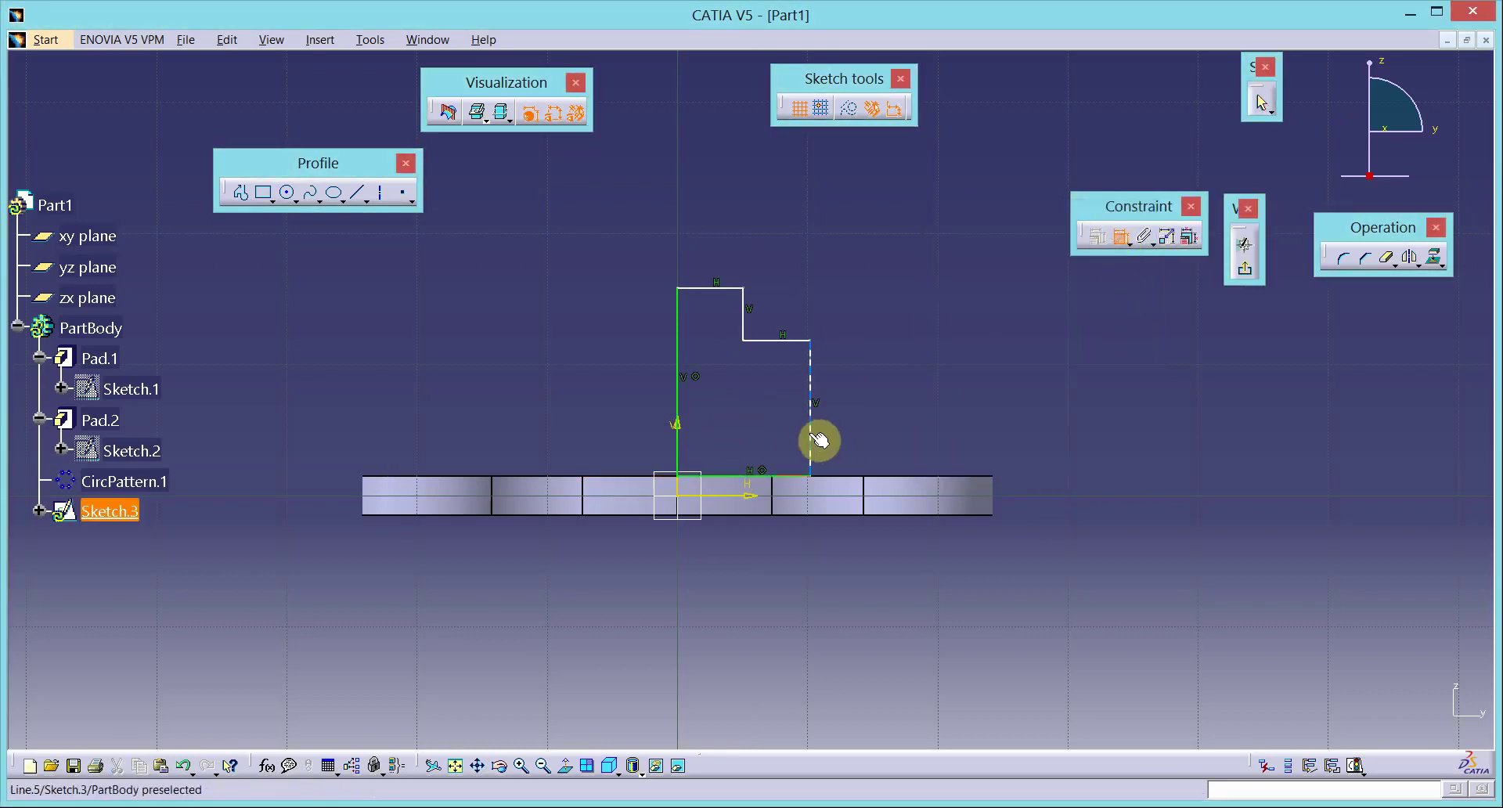
left_click(916, 430)
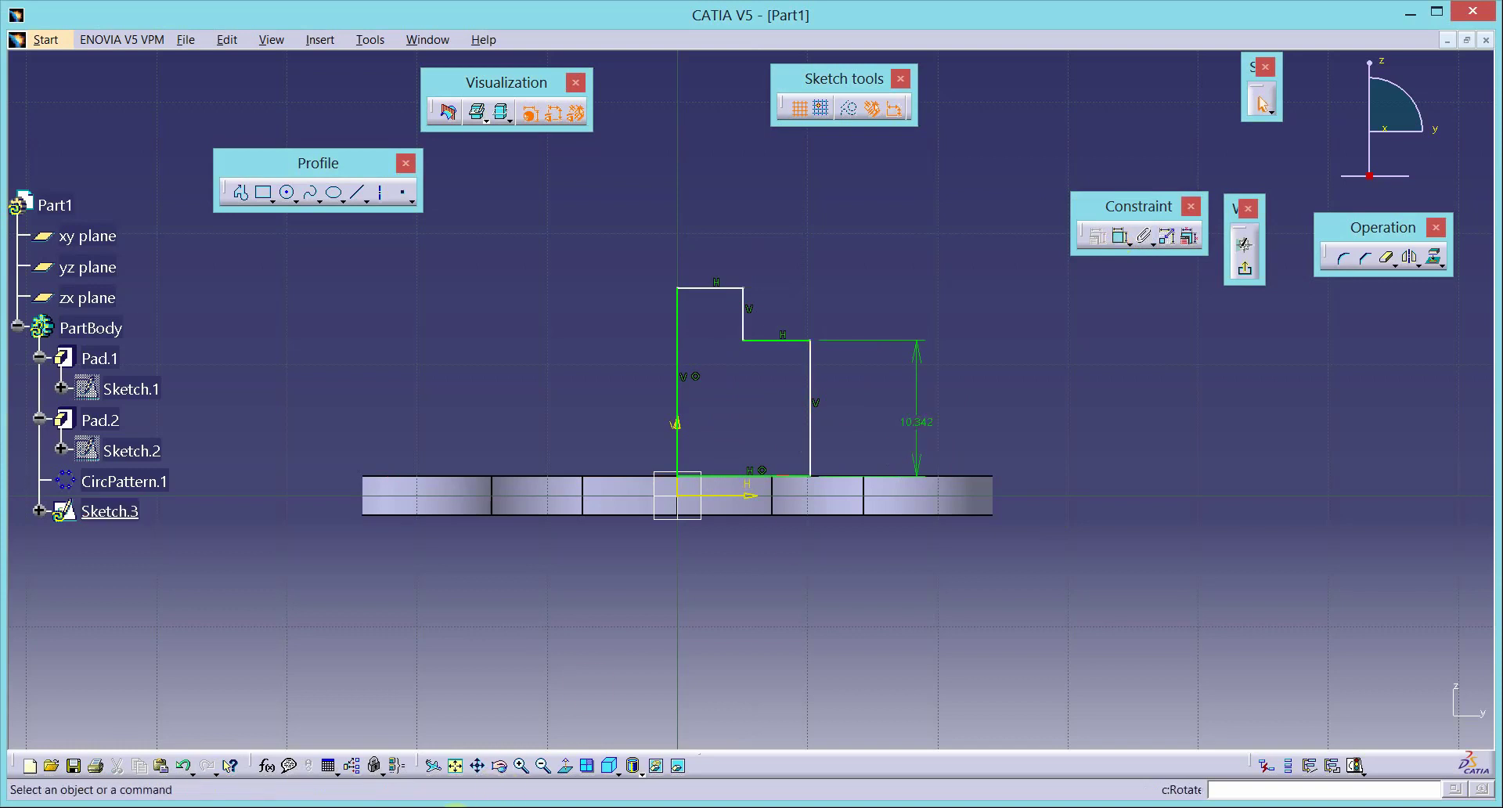
left_click(438, 801)
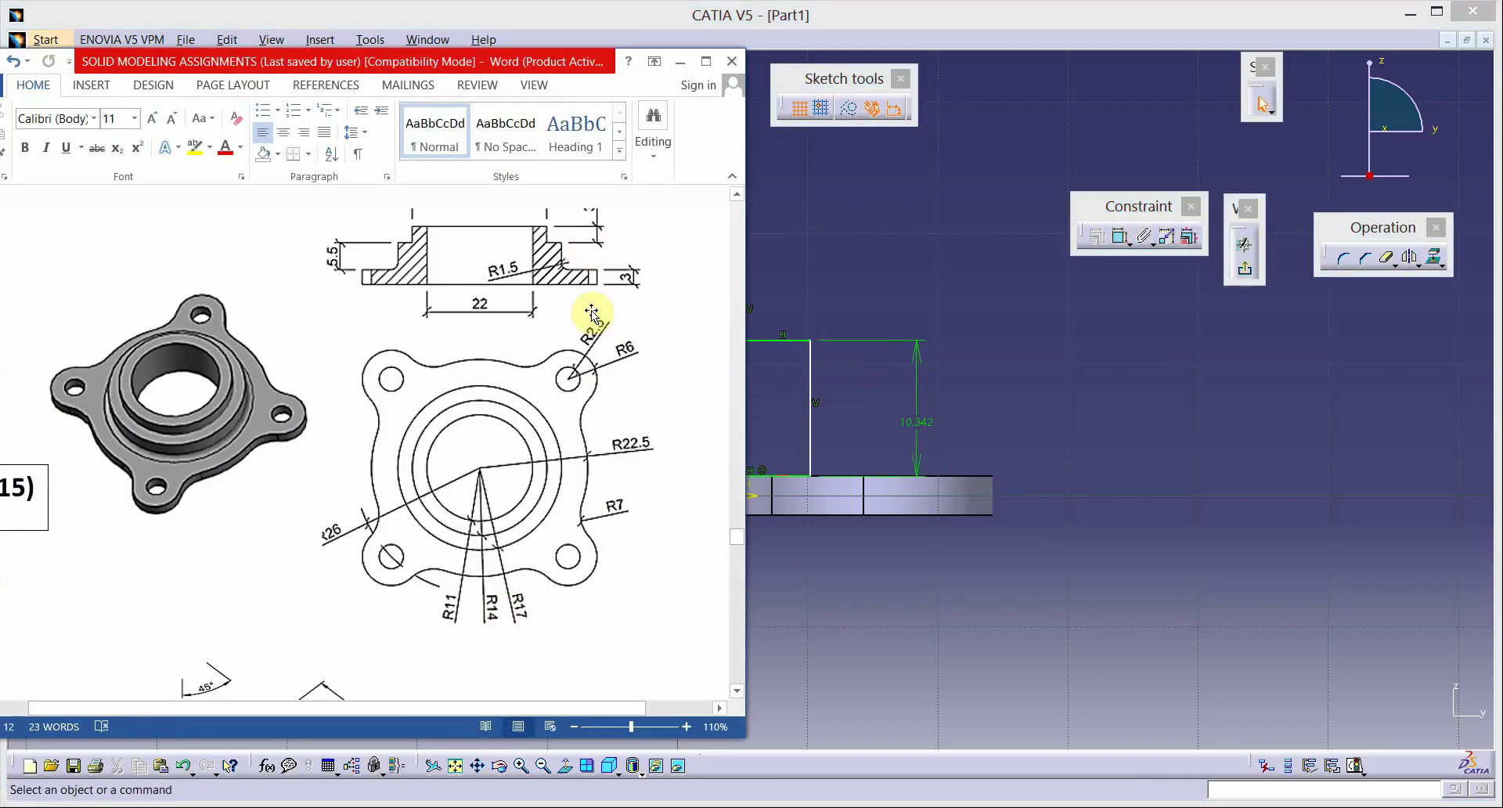
scroll(593, 312, "up", 1)
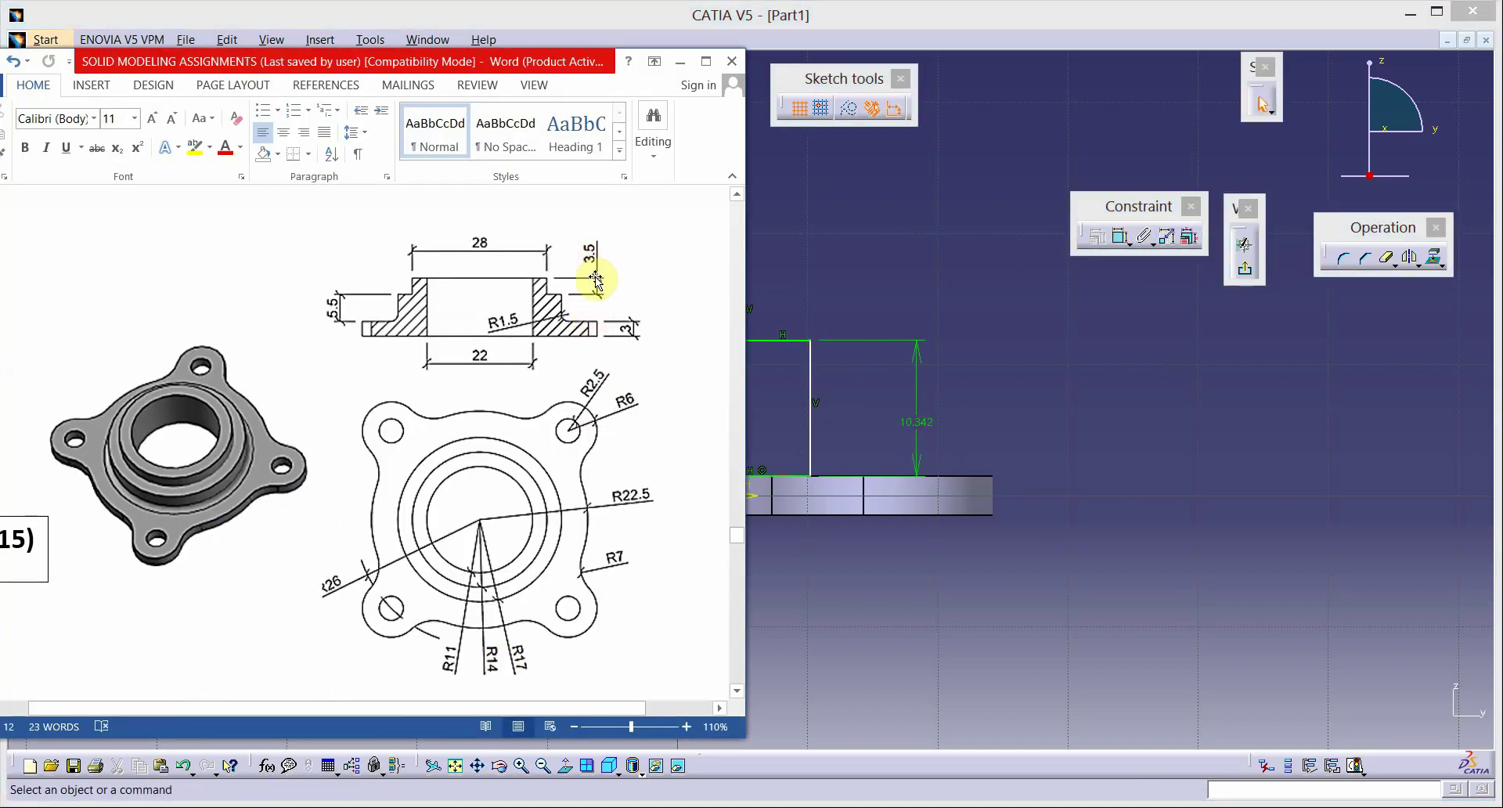
left_click(880, 379)
double_click(921, 429)
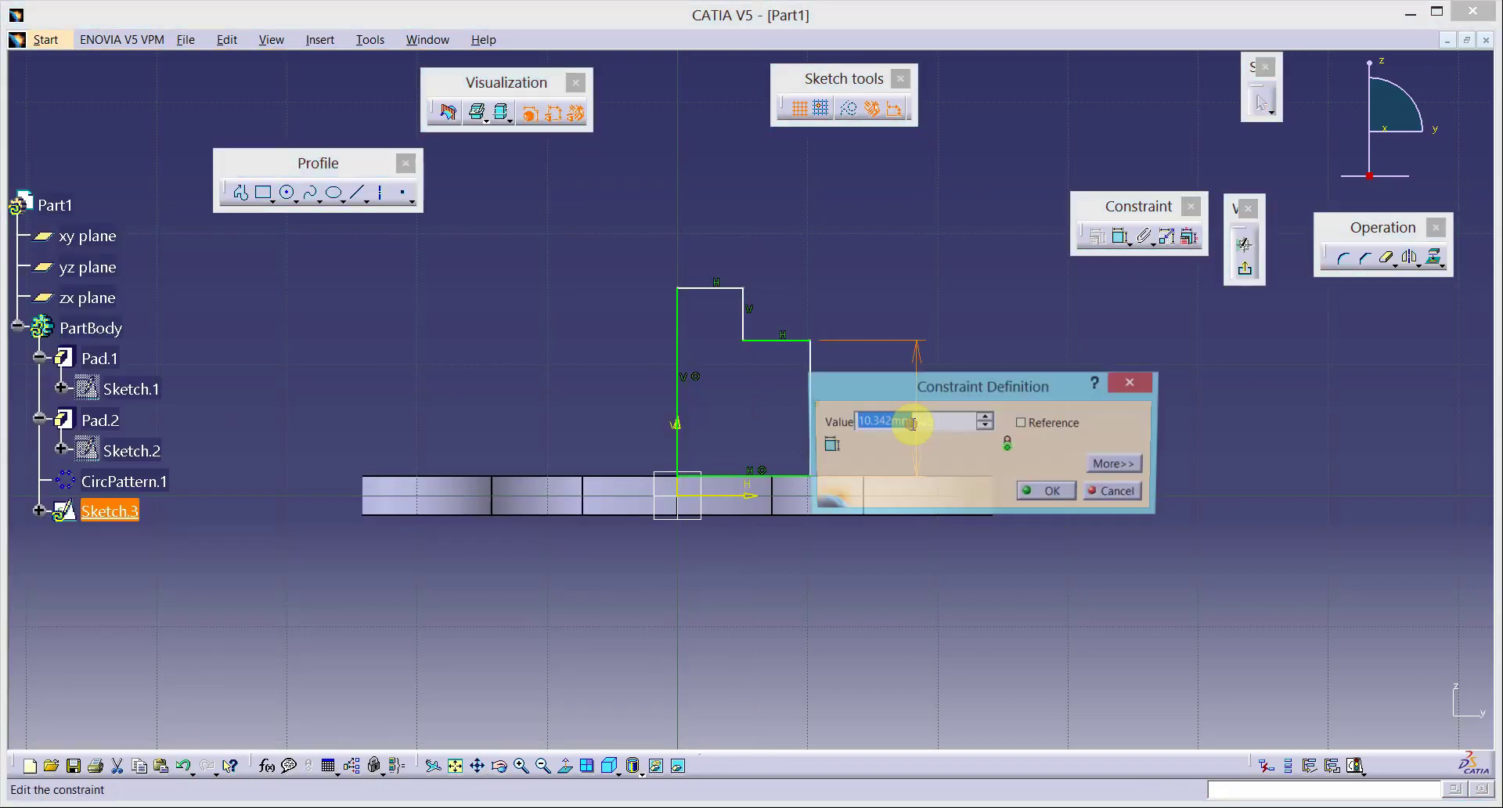
type("5.5")
key("Return")
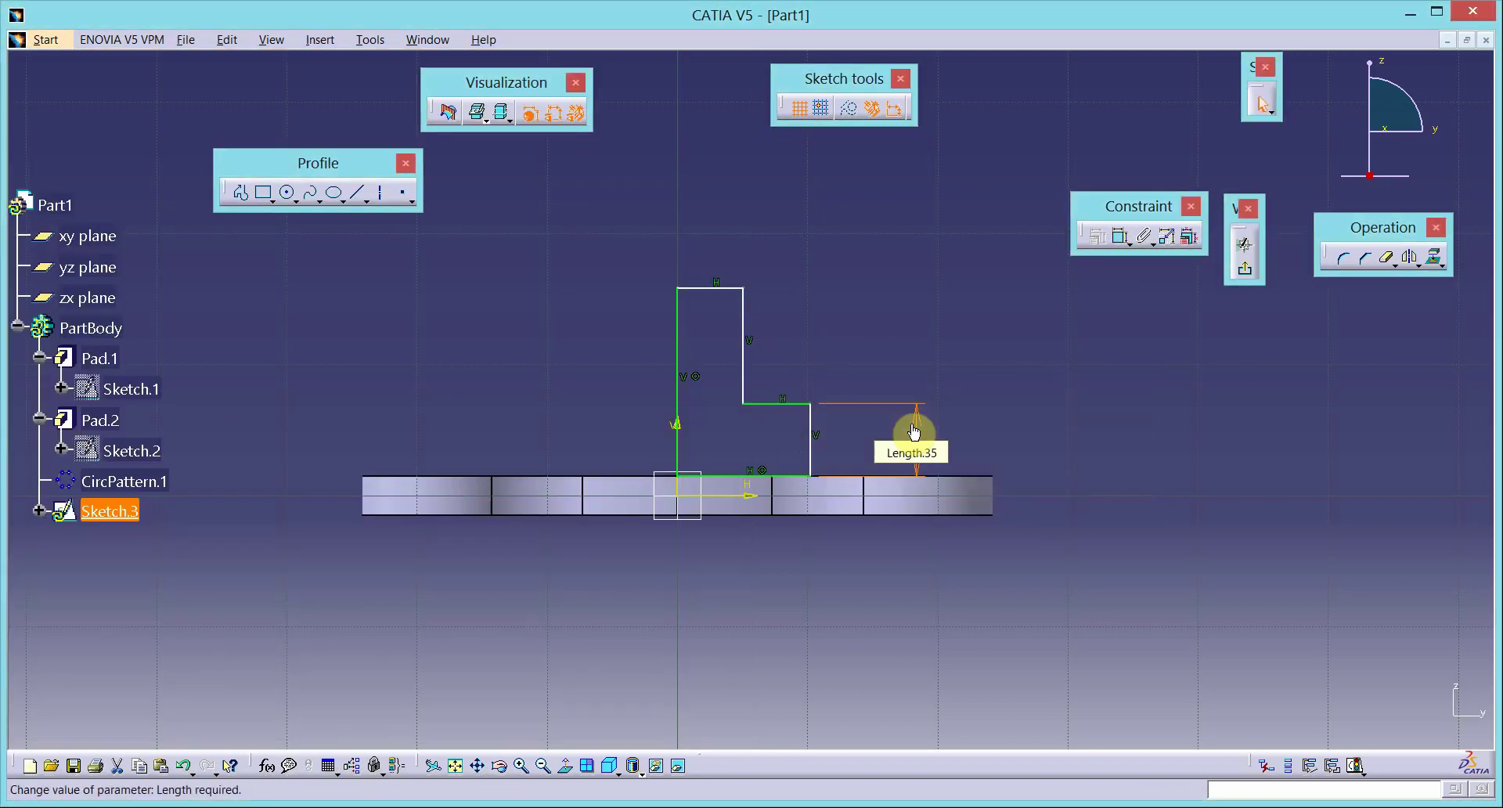
Step: Dimension the short vertical edge of the profile's upper step and set its length to 3.5 mm
left_click(1125, 245)
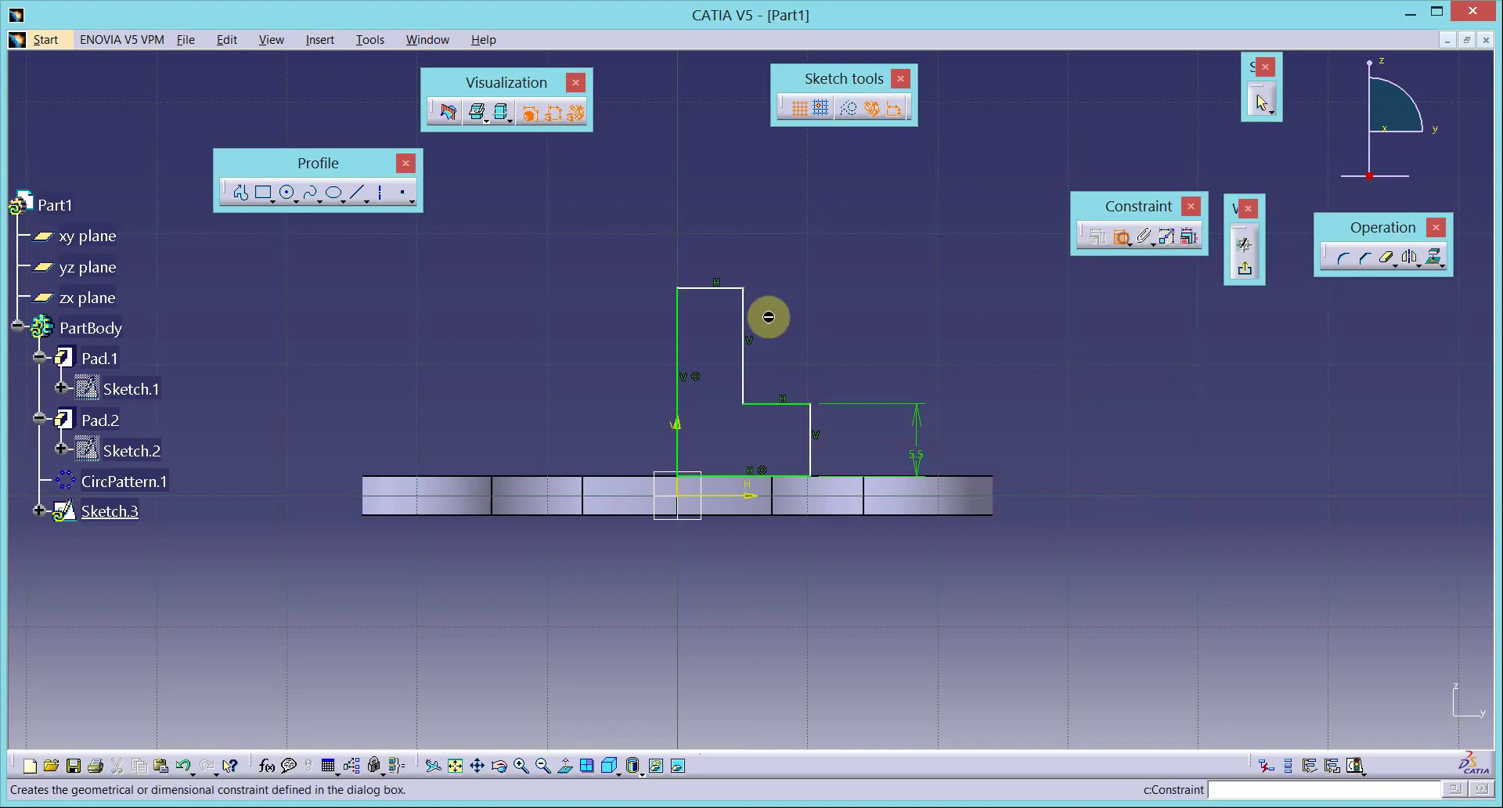
left_click(743, 329)
left_click(797, 342)
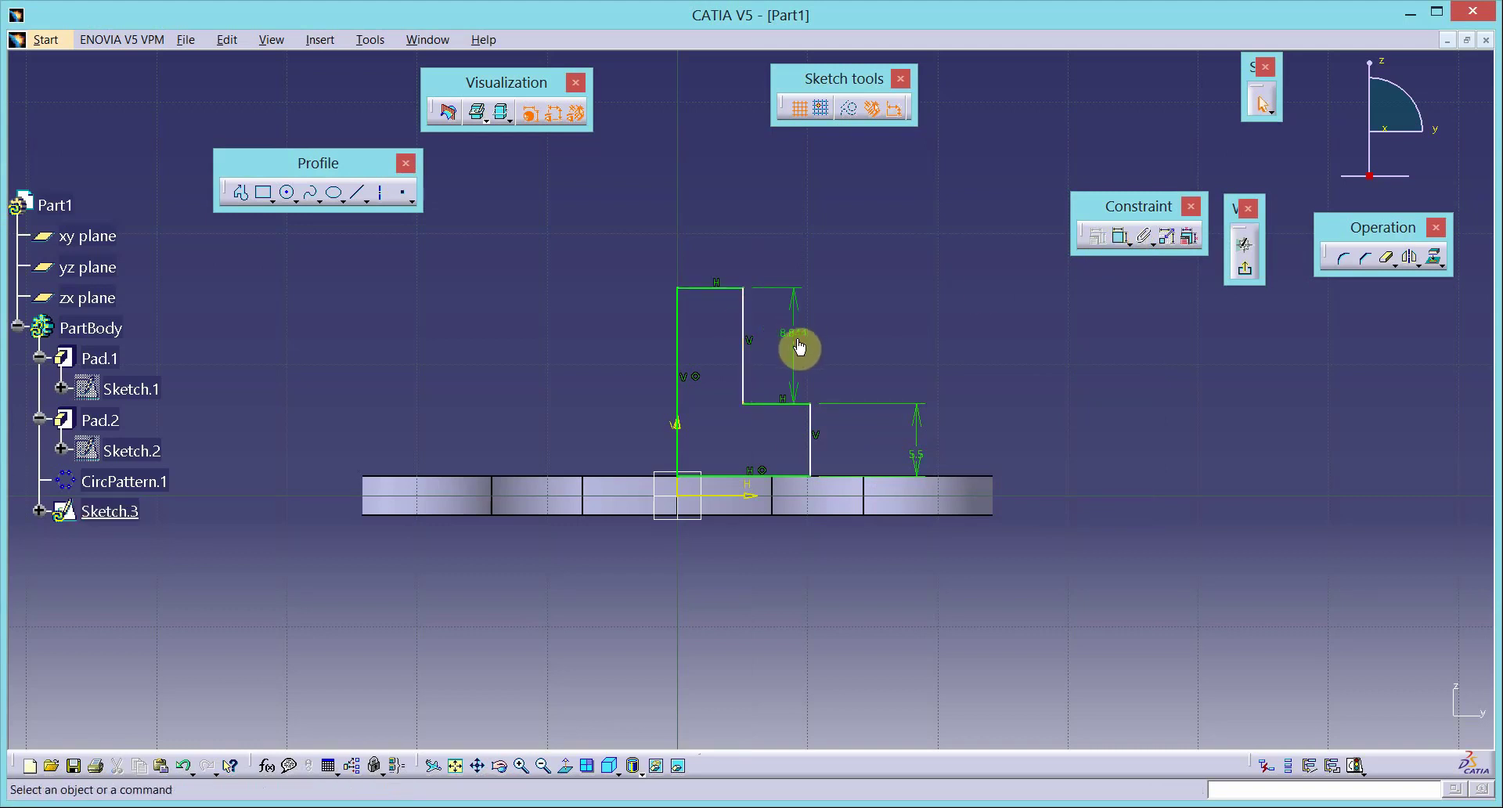
double_click(798, 337)
type("3.")
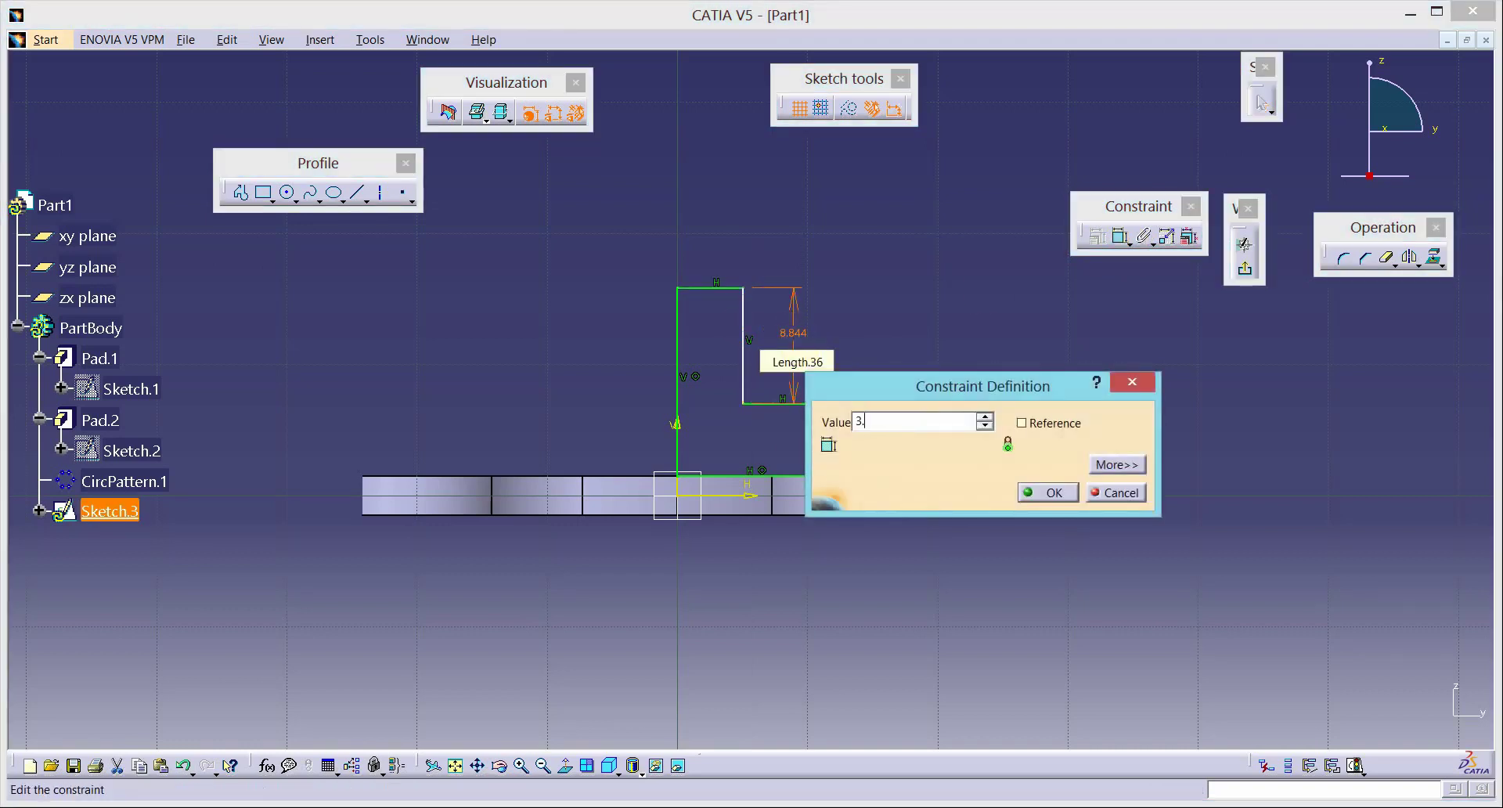
type("5mm")
key("Return")
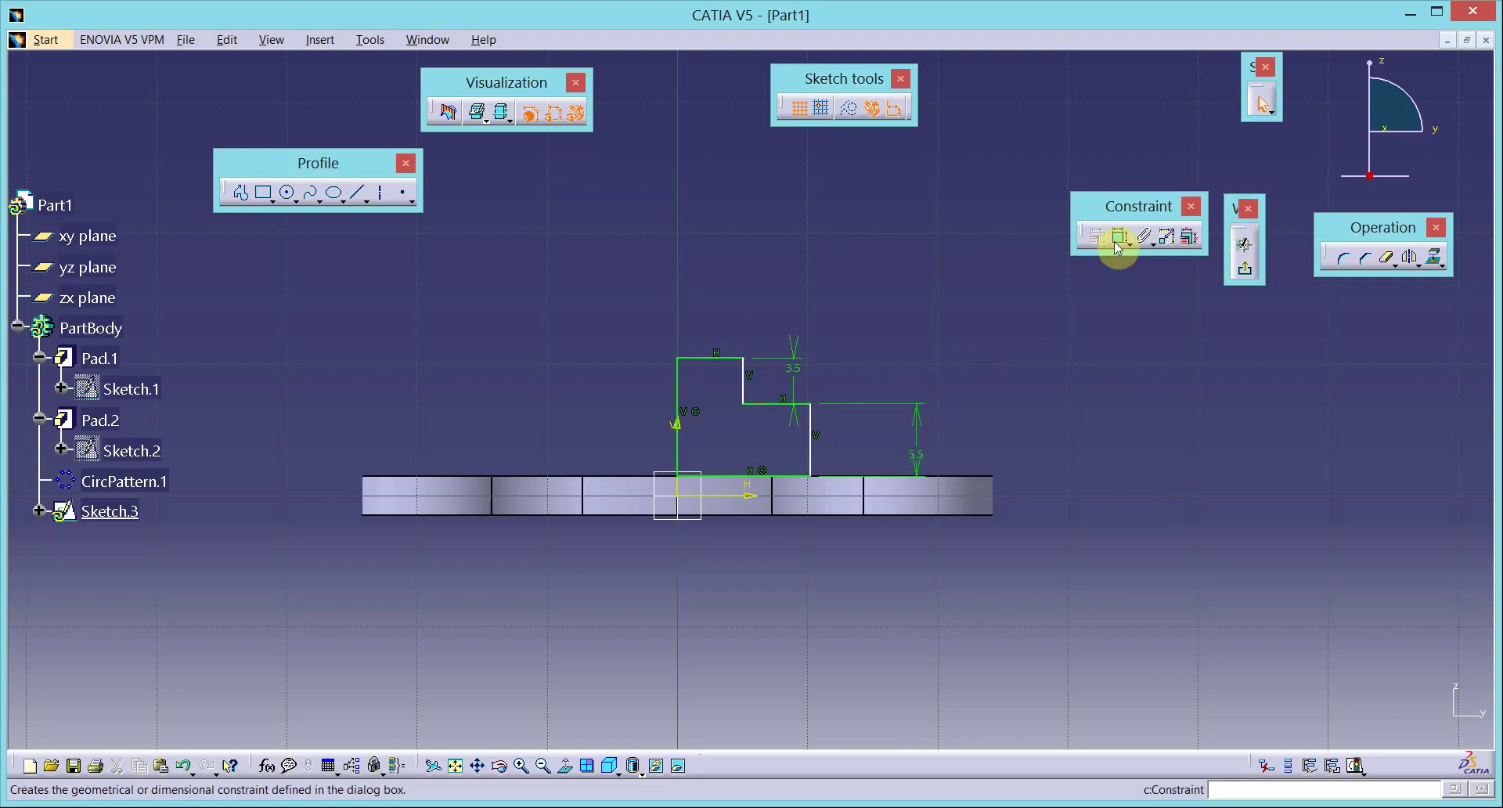
Step: Dimension the upper step's outer edge from the vertical axis, check the Word drawing, and set the distance to 14 mm
left_click(1118, 237)
left_click(743, 392)
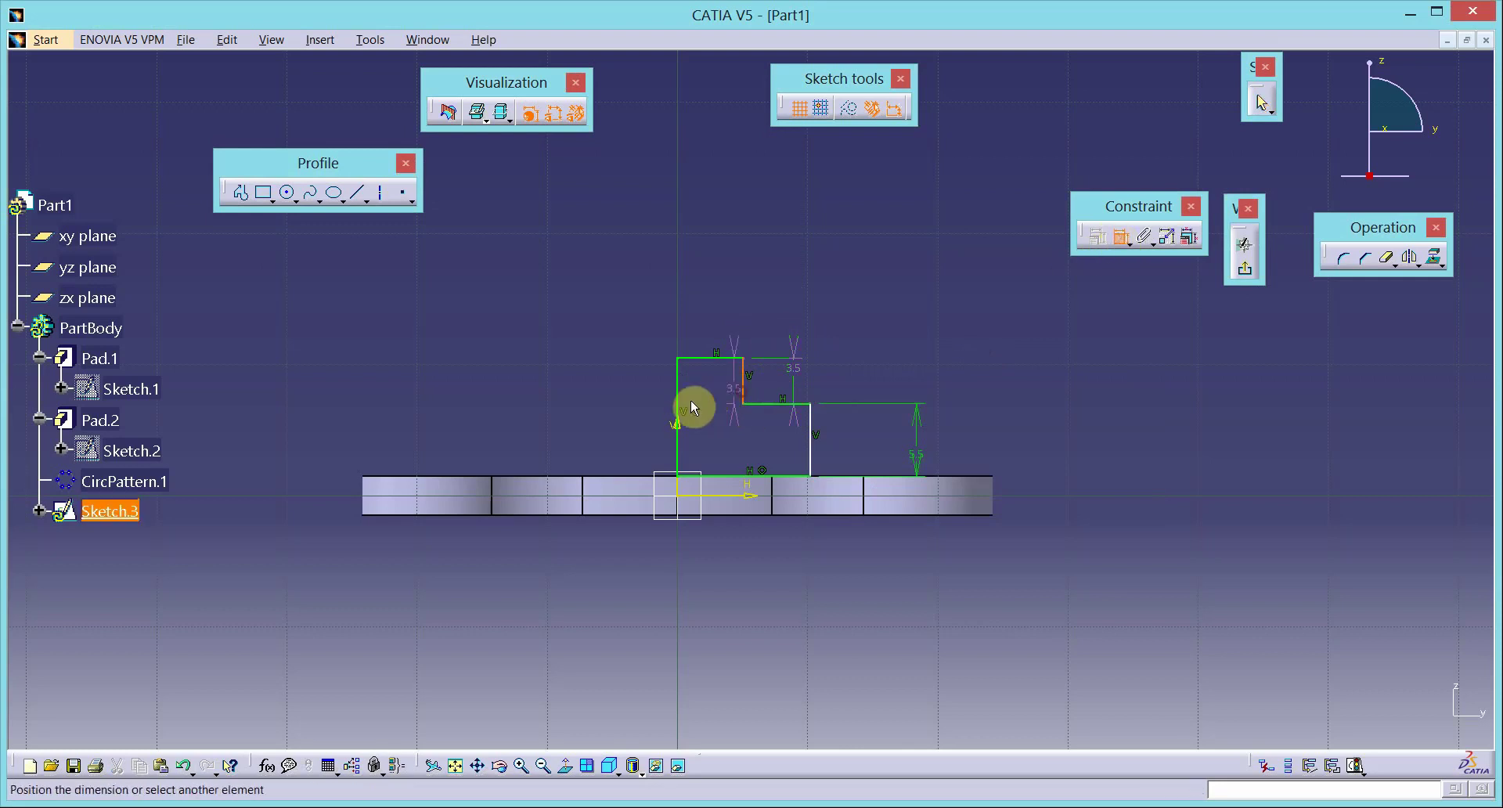
left_click(678, 443)
left_click(712, 260)
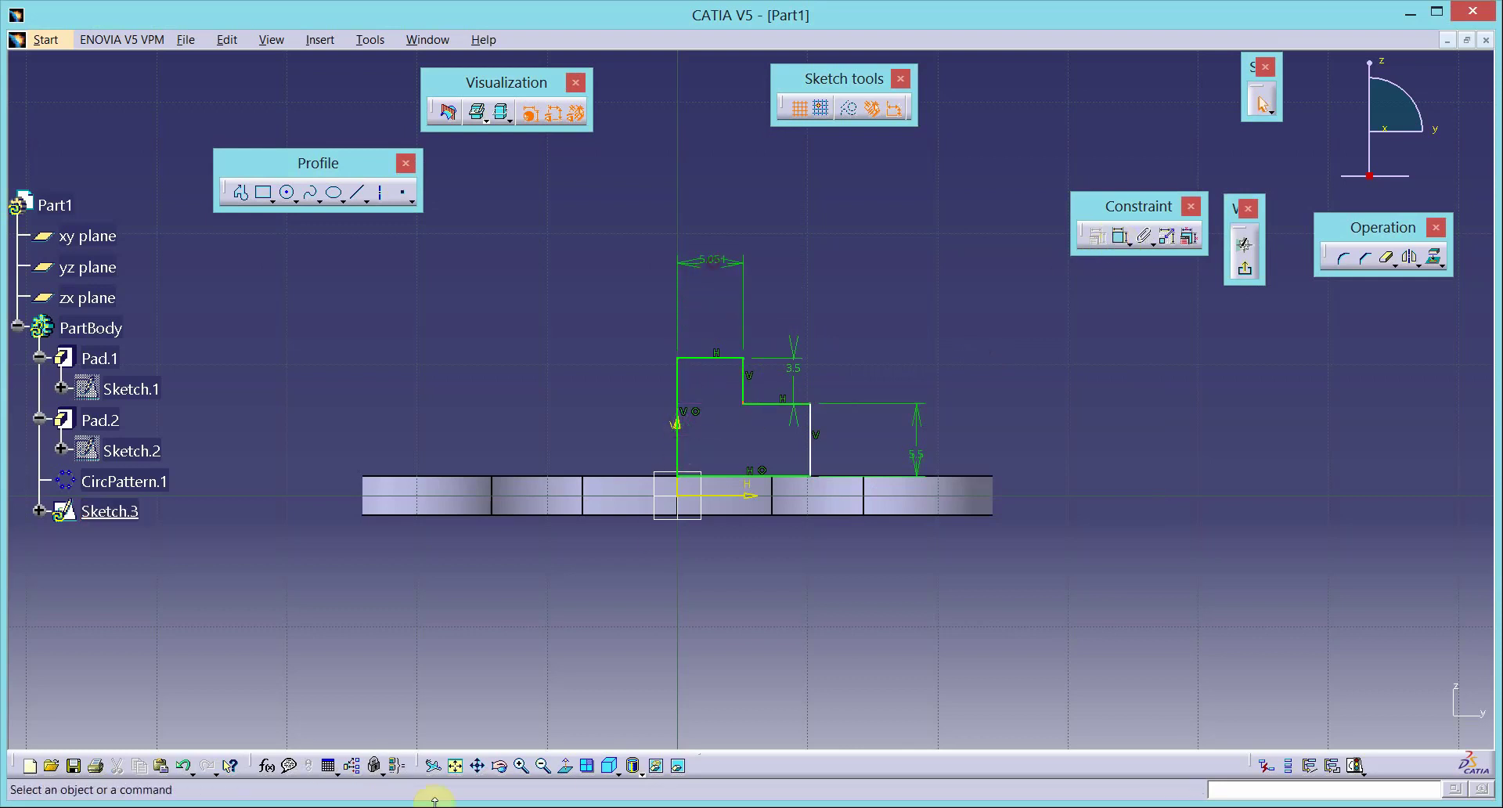
left_click(442, 806)
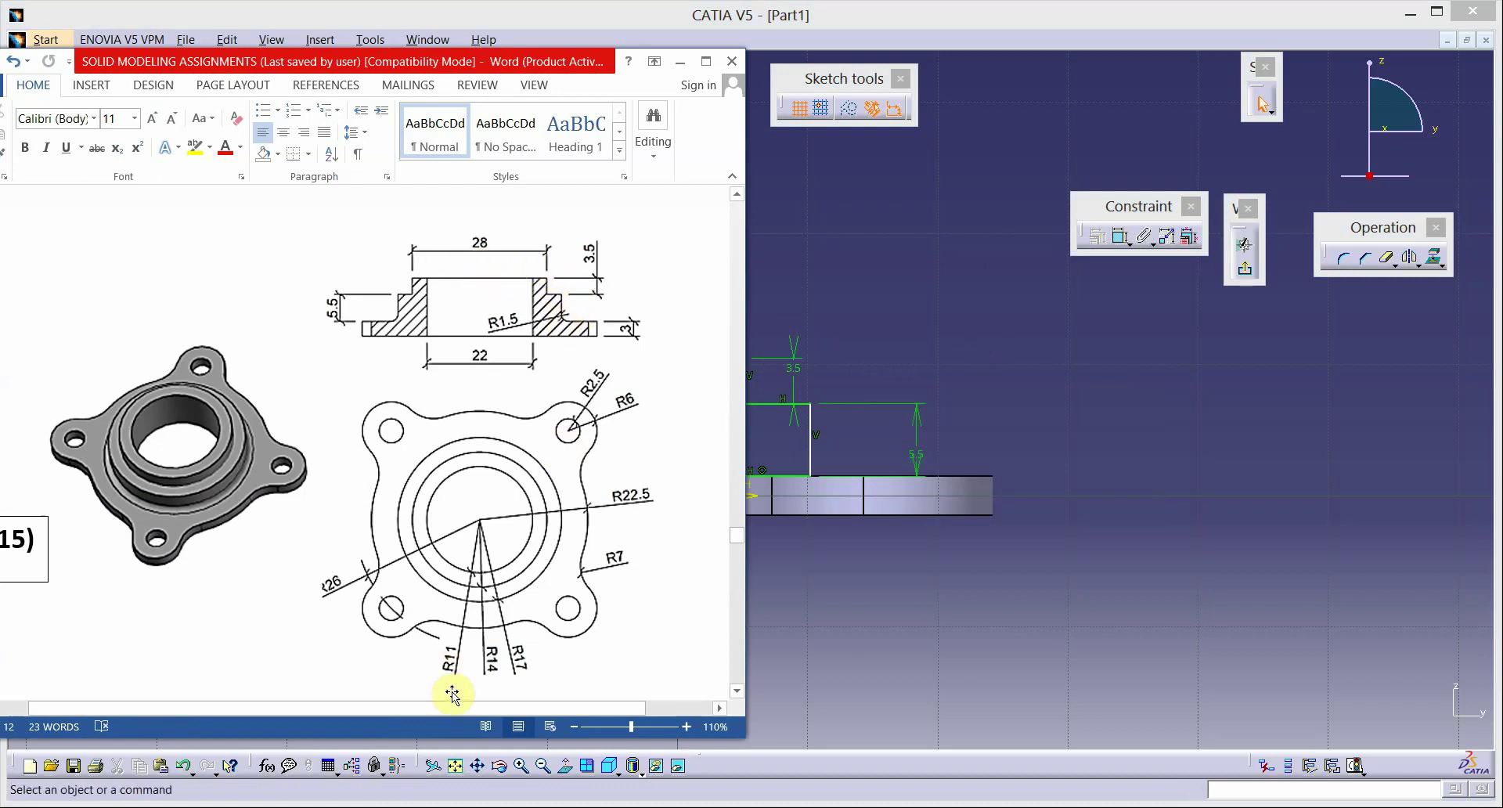
left_click(1015, 429)
double_click(721, 263)
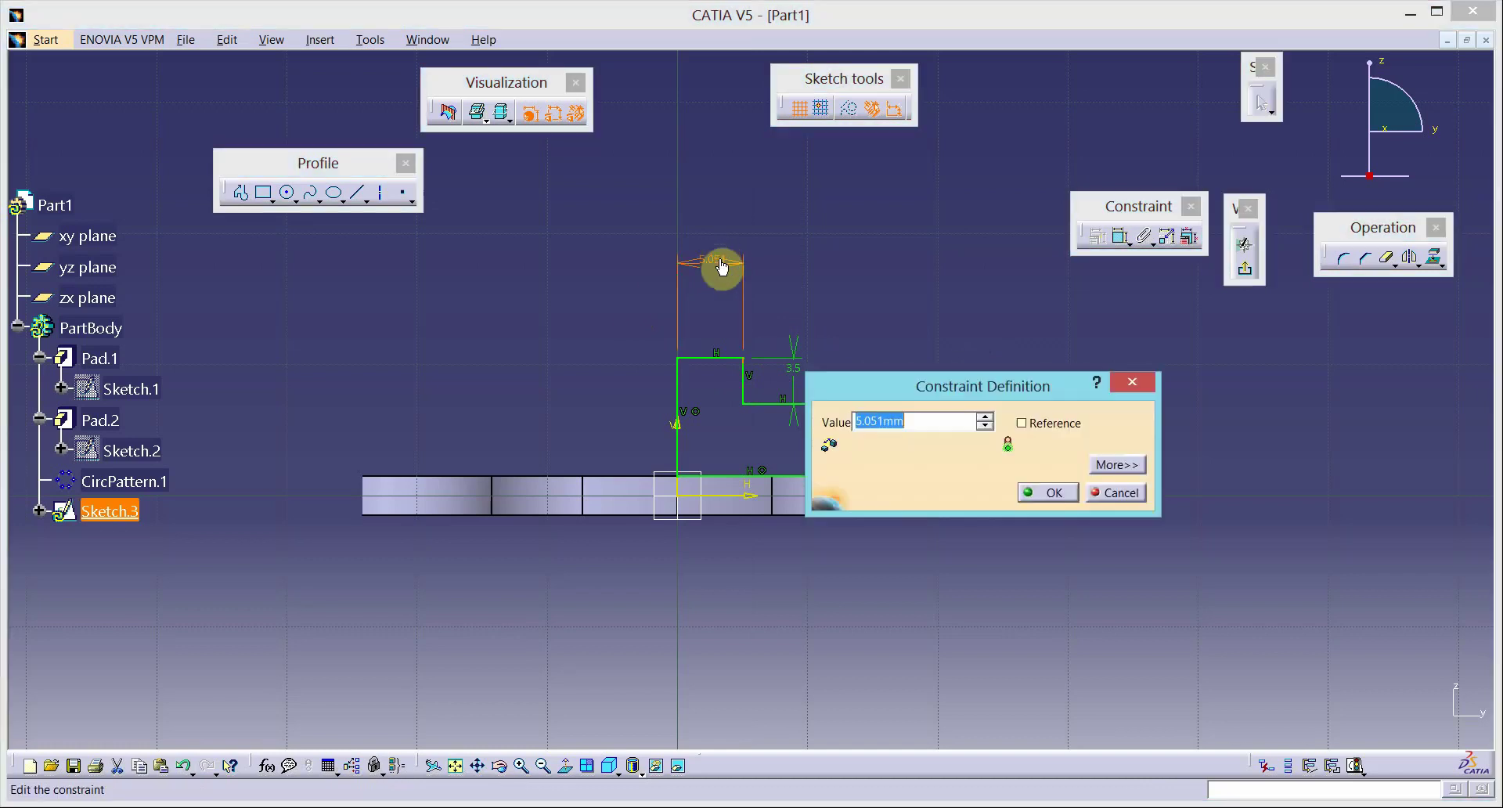
type("14")
key("Return")
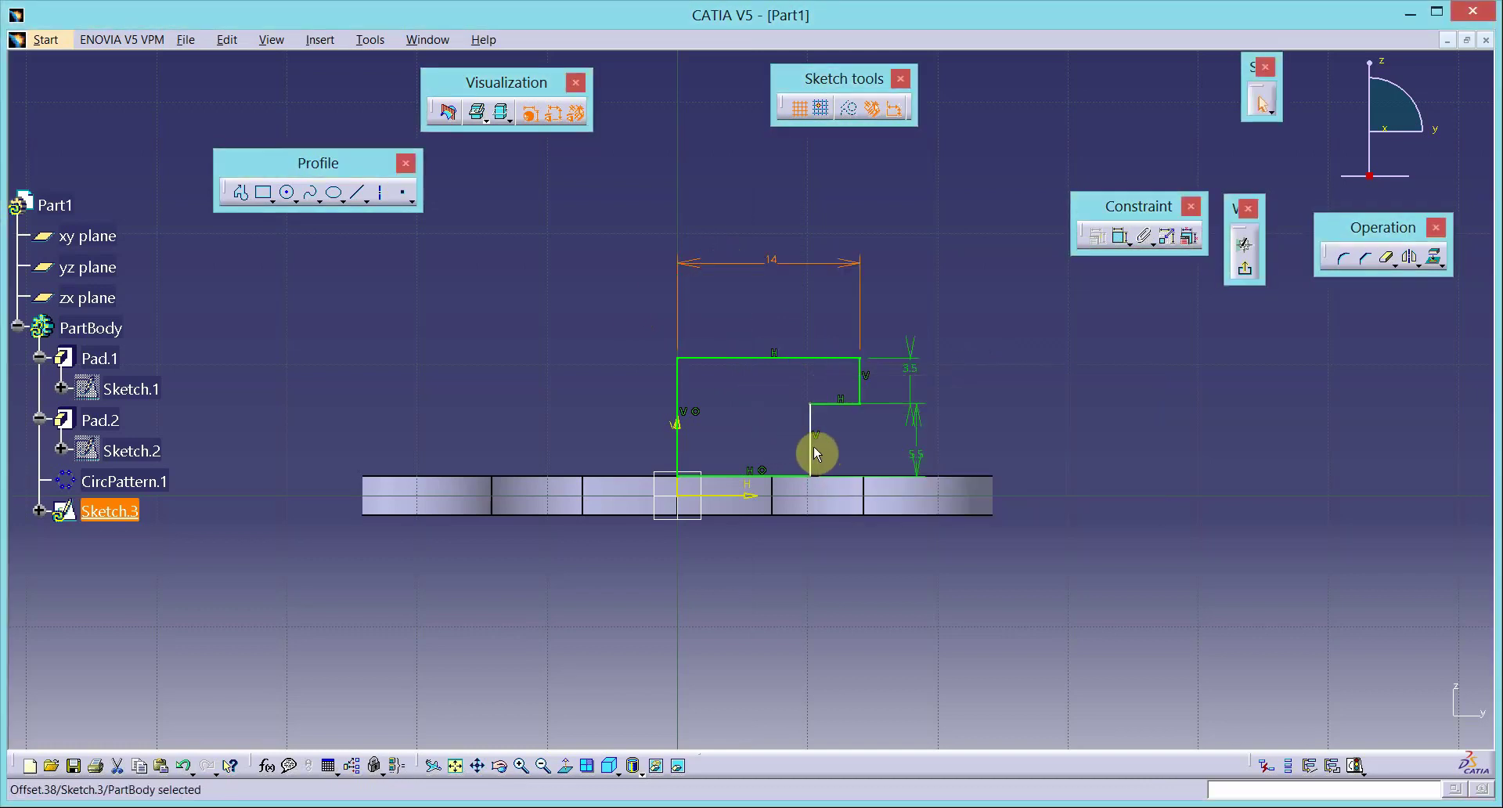
Step: Move the lower step's outer edge outward to about 20 mm from the vertical axis and dimension that distance
left_click_drag(815, 452, 940, 454)
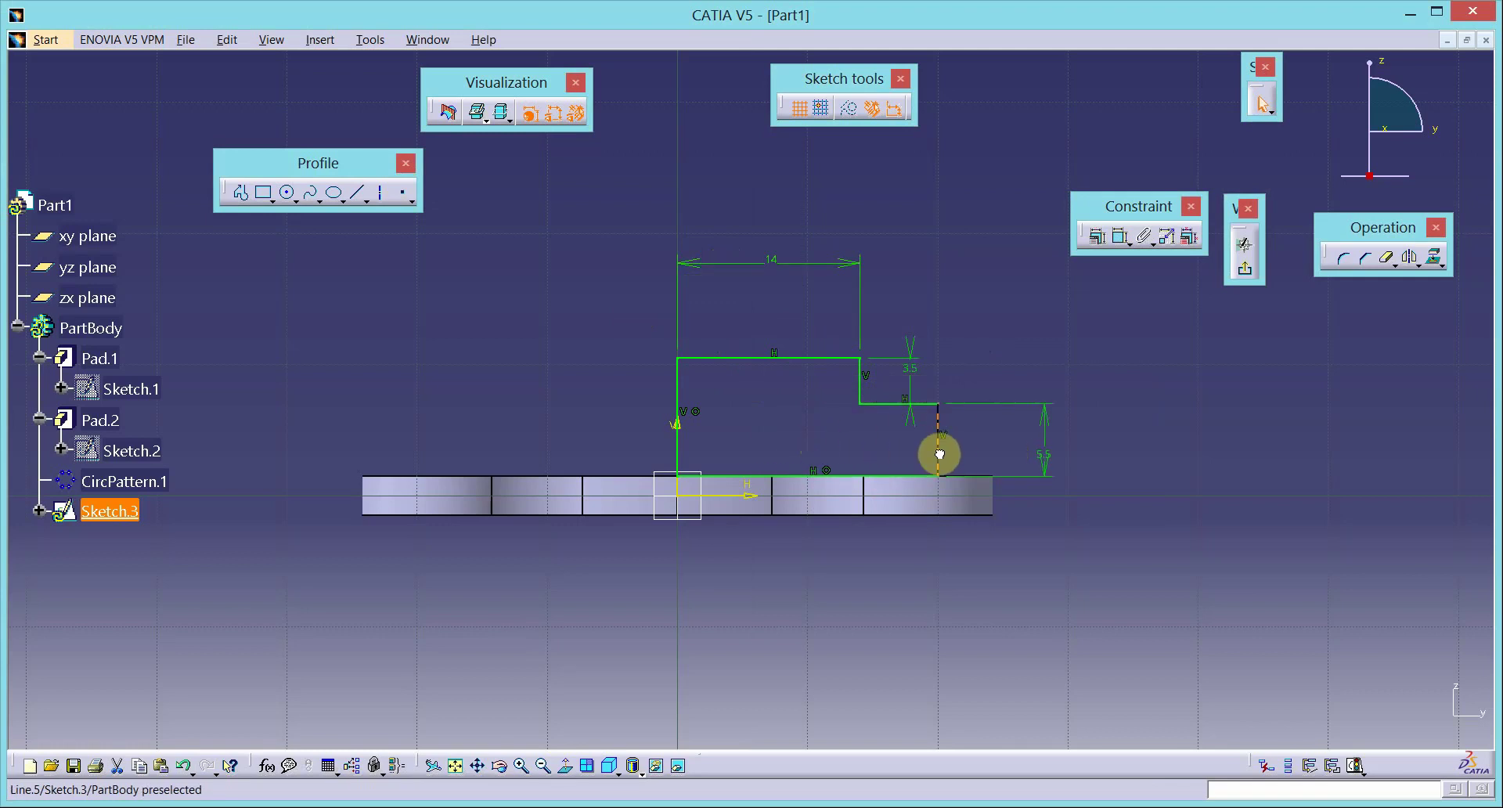
left_click(680, 448, "ctrl")
left_click(1097, 237)
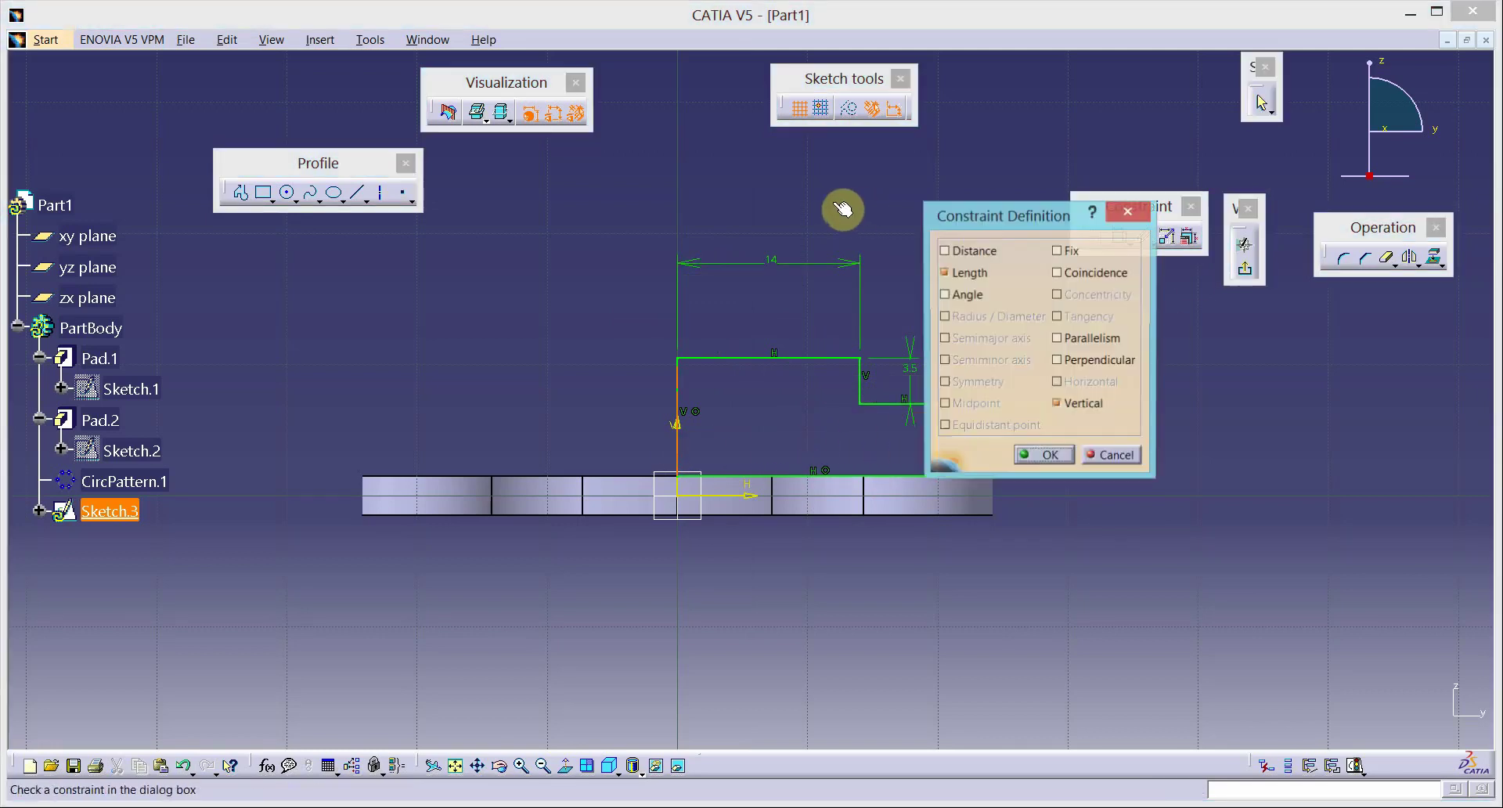
left_click(1109, 455)
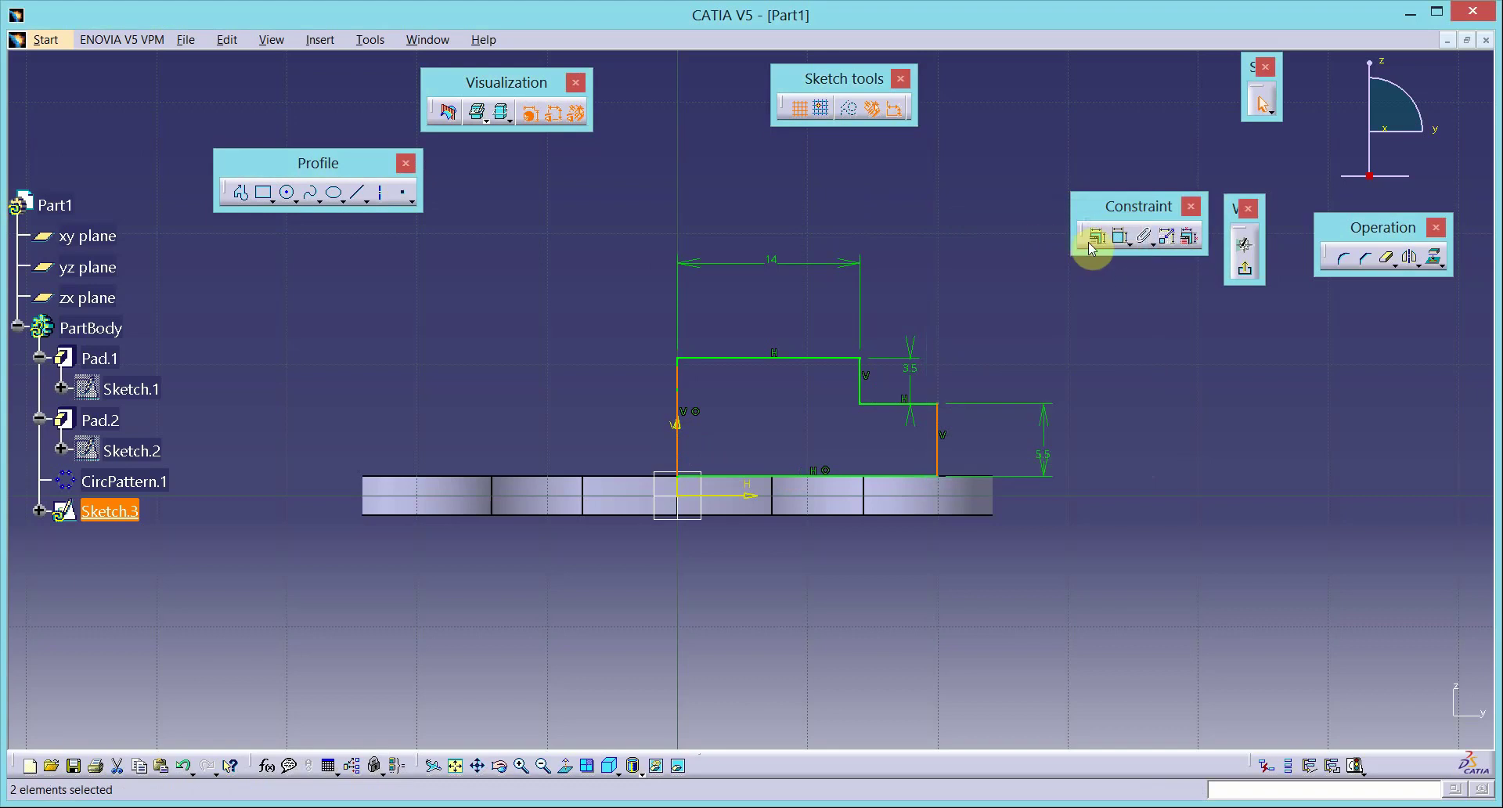
left_click(1120, 236)
left_click(812, 192)
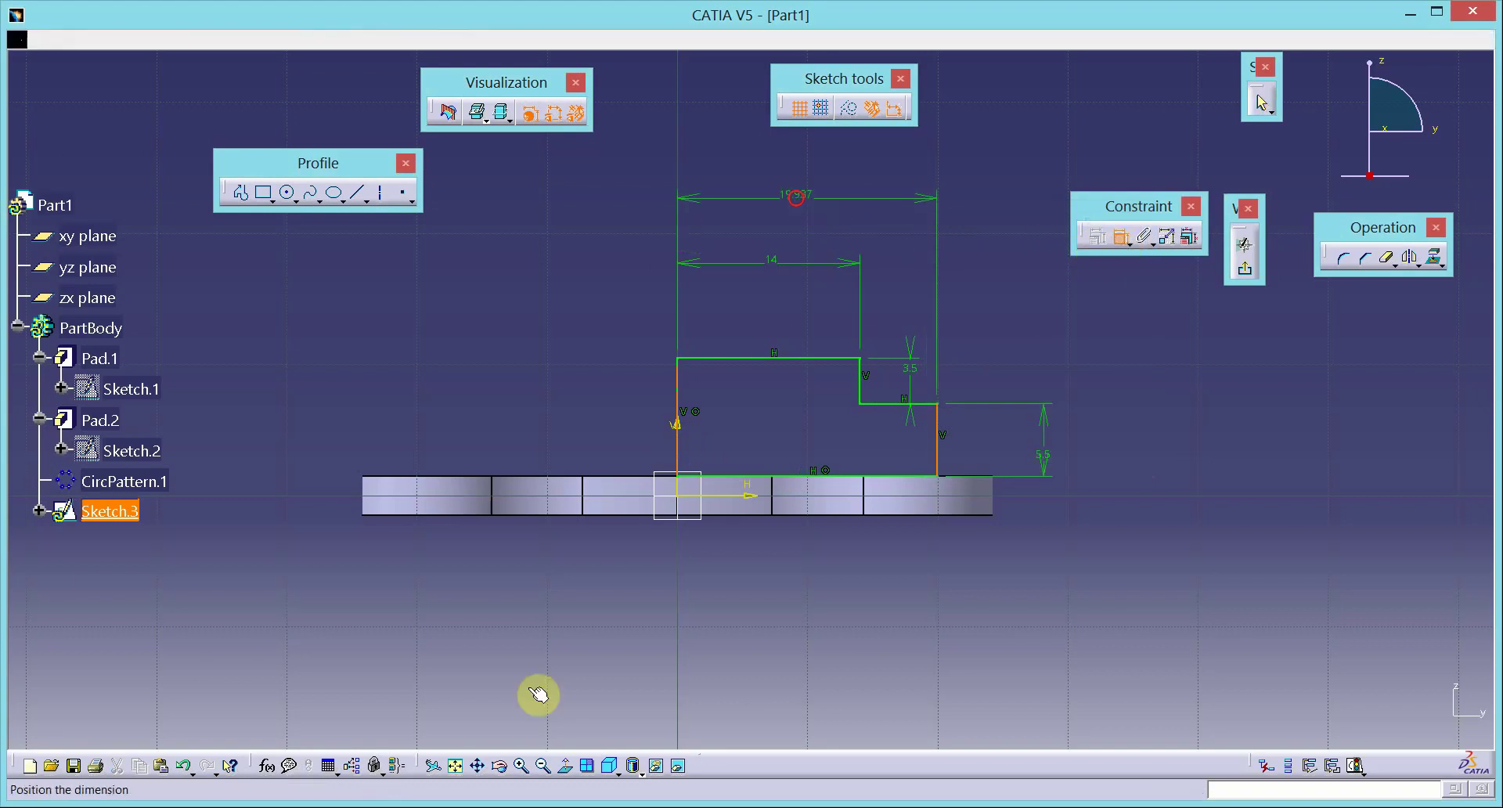
Step: Check the radii in the Word drawing, then set the lower step's distance from the vertical axis to 17 mm
key("alt+Tab")
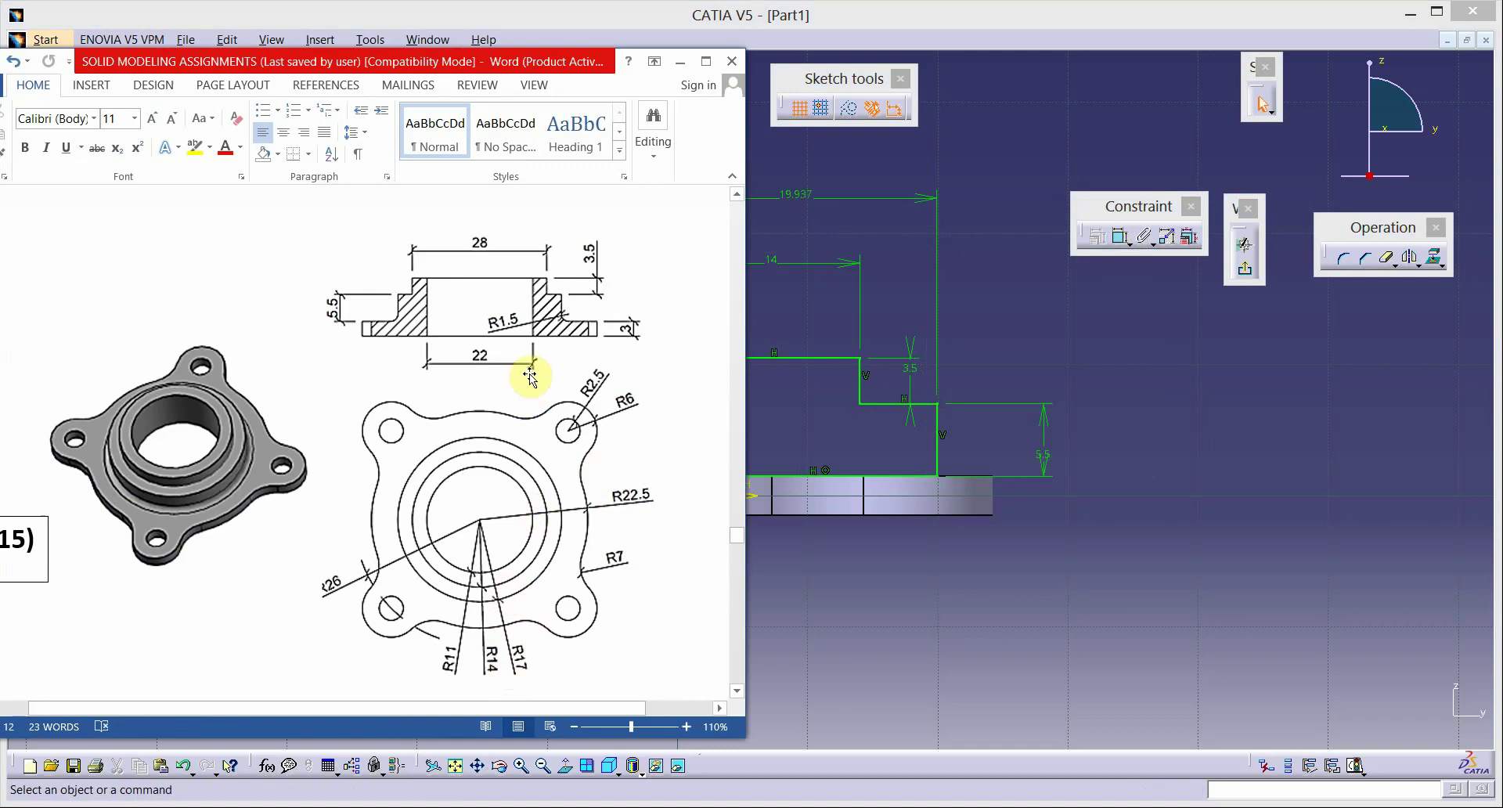
left_click(1205, 319)
double_click(809, 205)
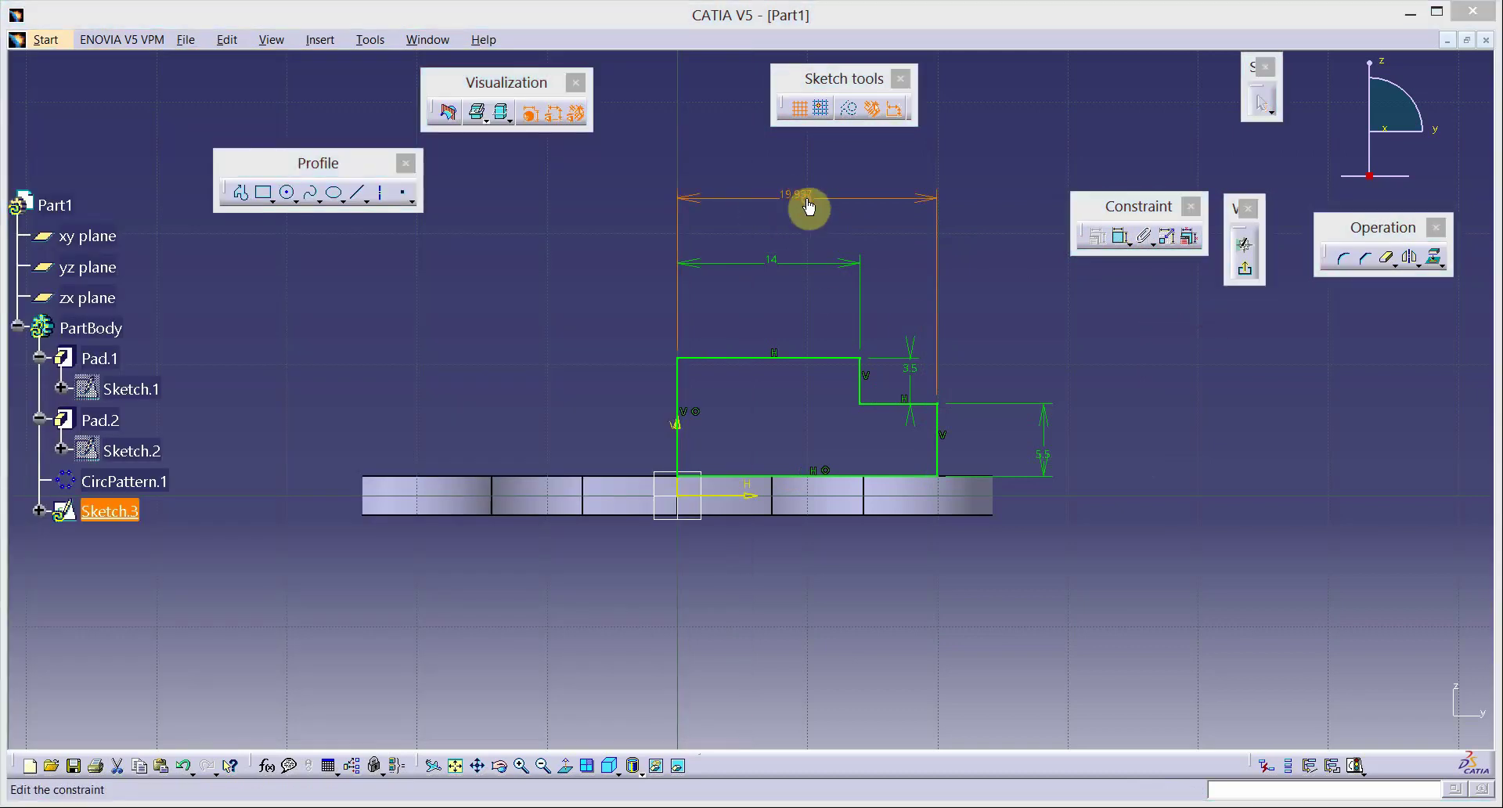
type("17")
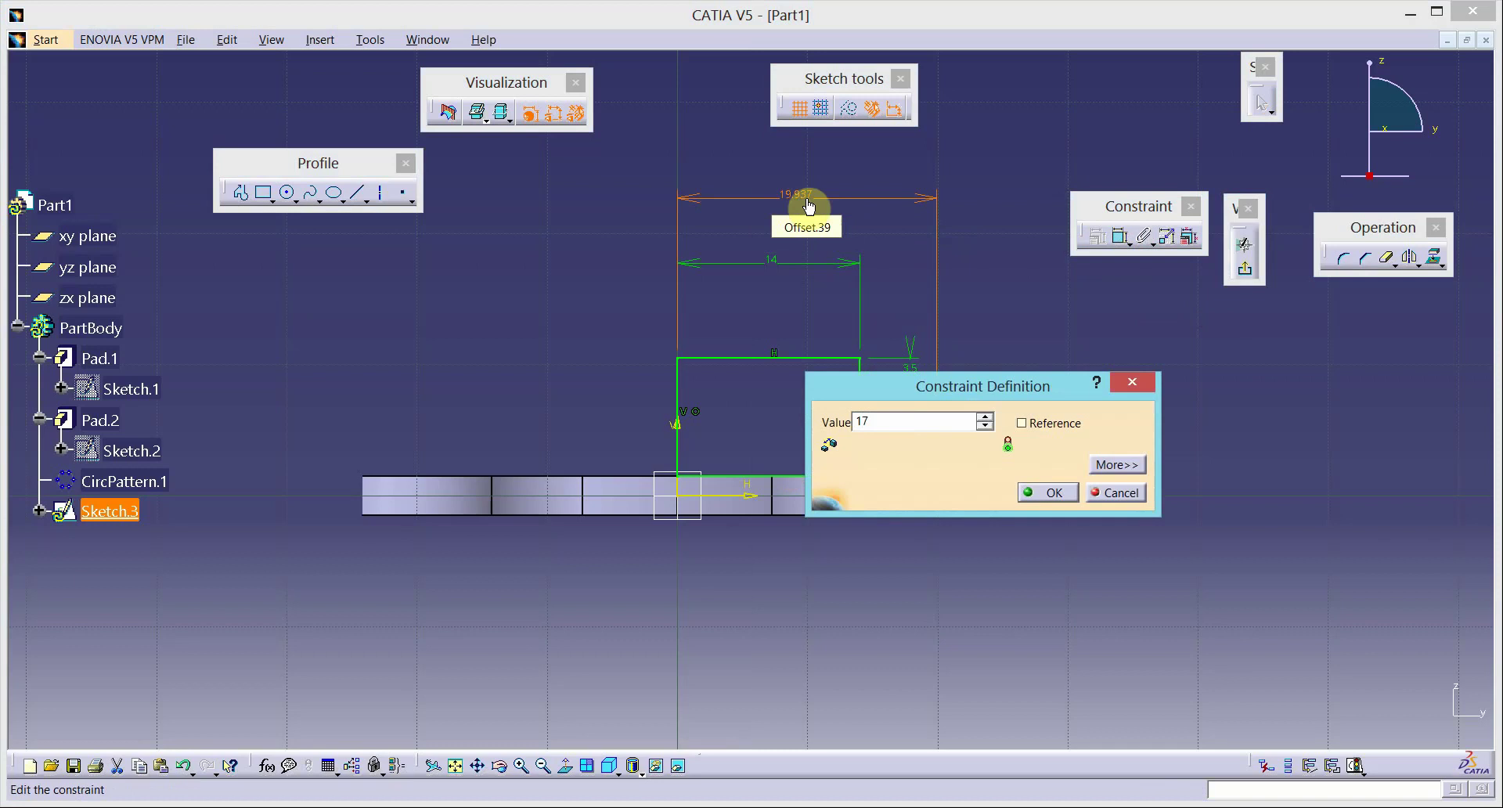
key("Return")
left_click(1244, 529)
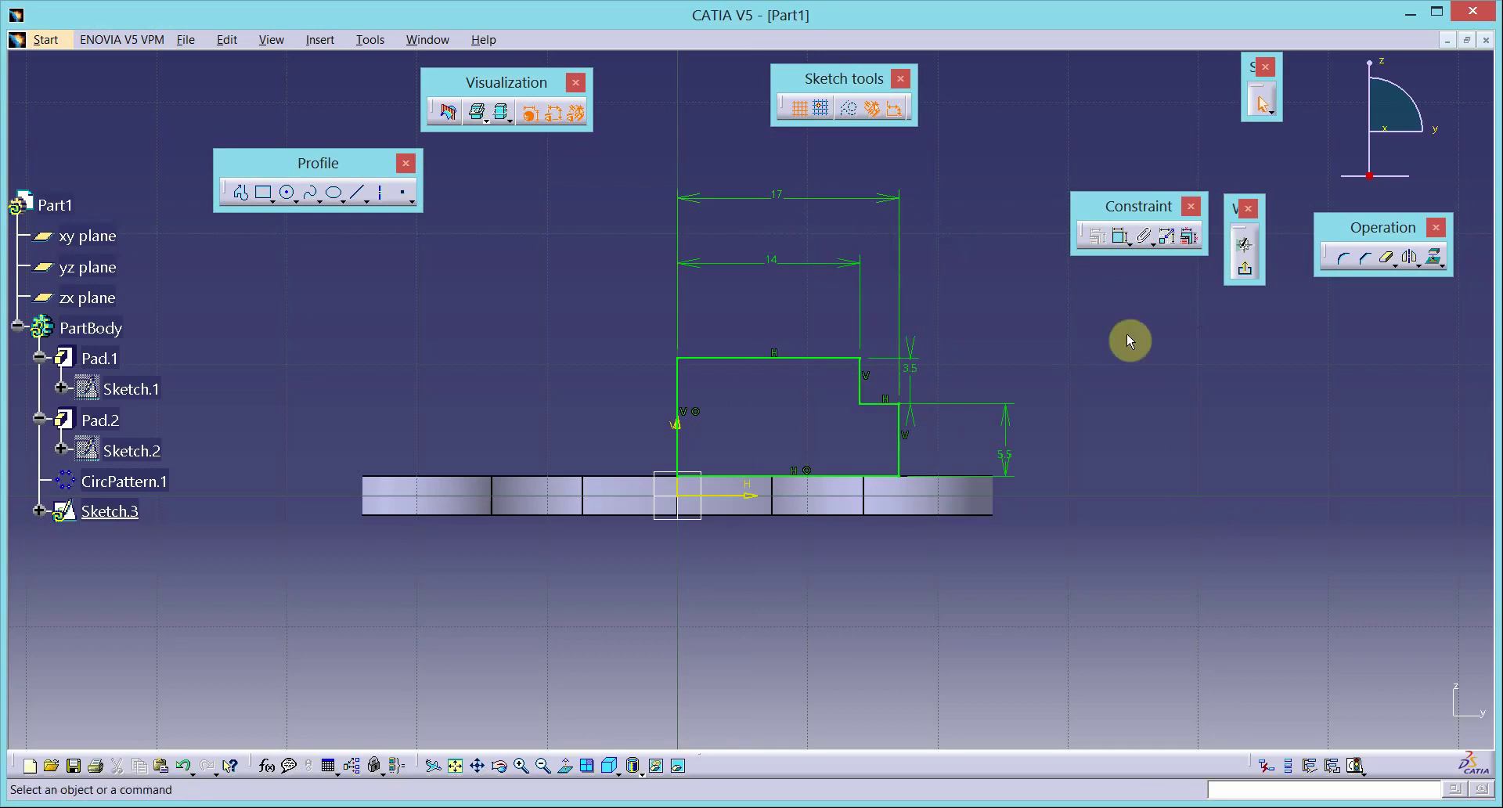
Step: Exit the sketch and revolve the stepped profile 360 degrees around its inner vertical edge with the Shaft command
left_click(1248, 271)
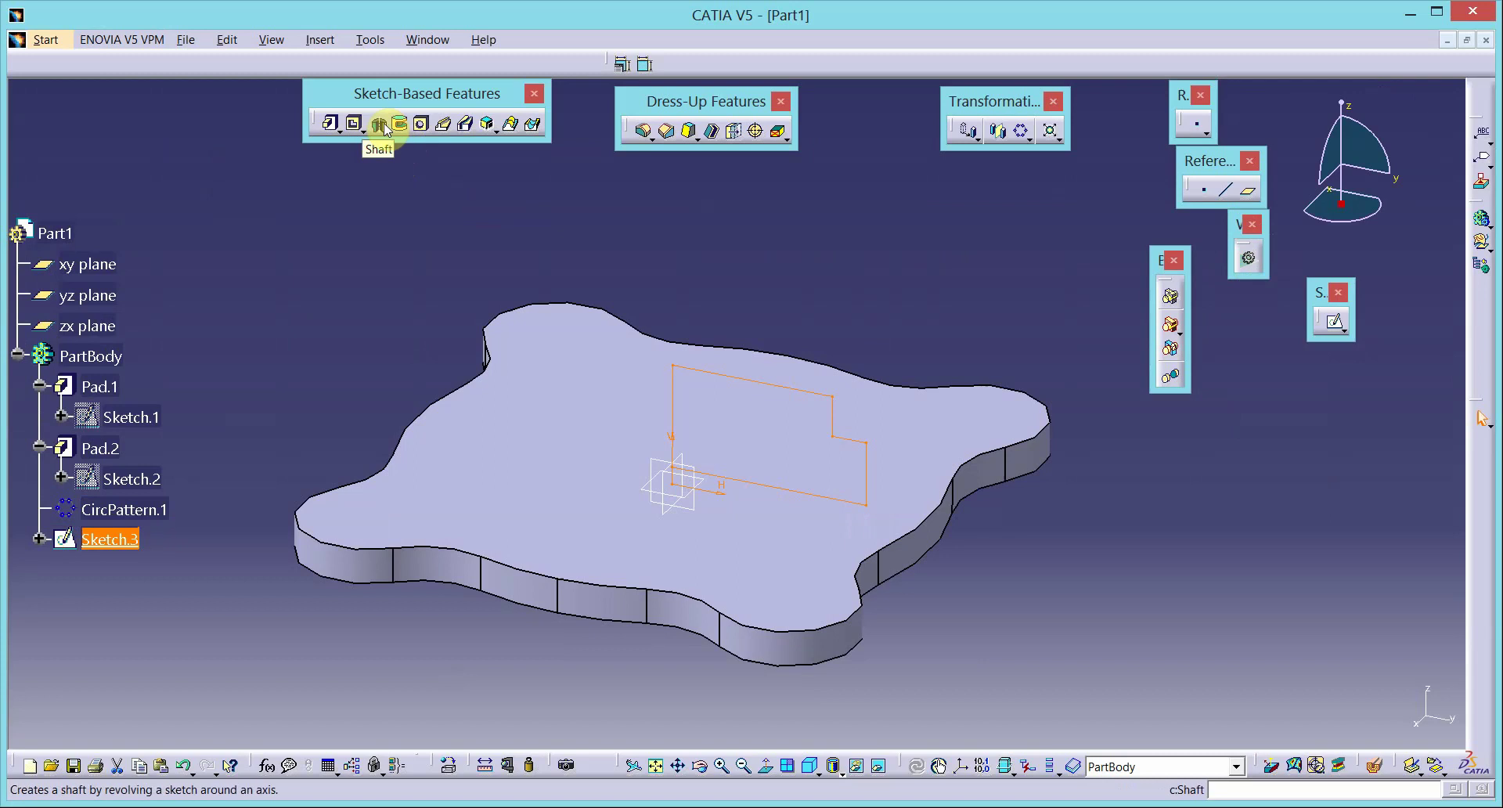
left_click(381, 123)
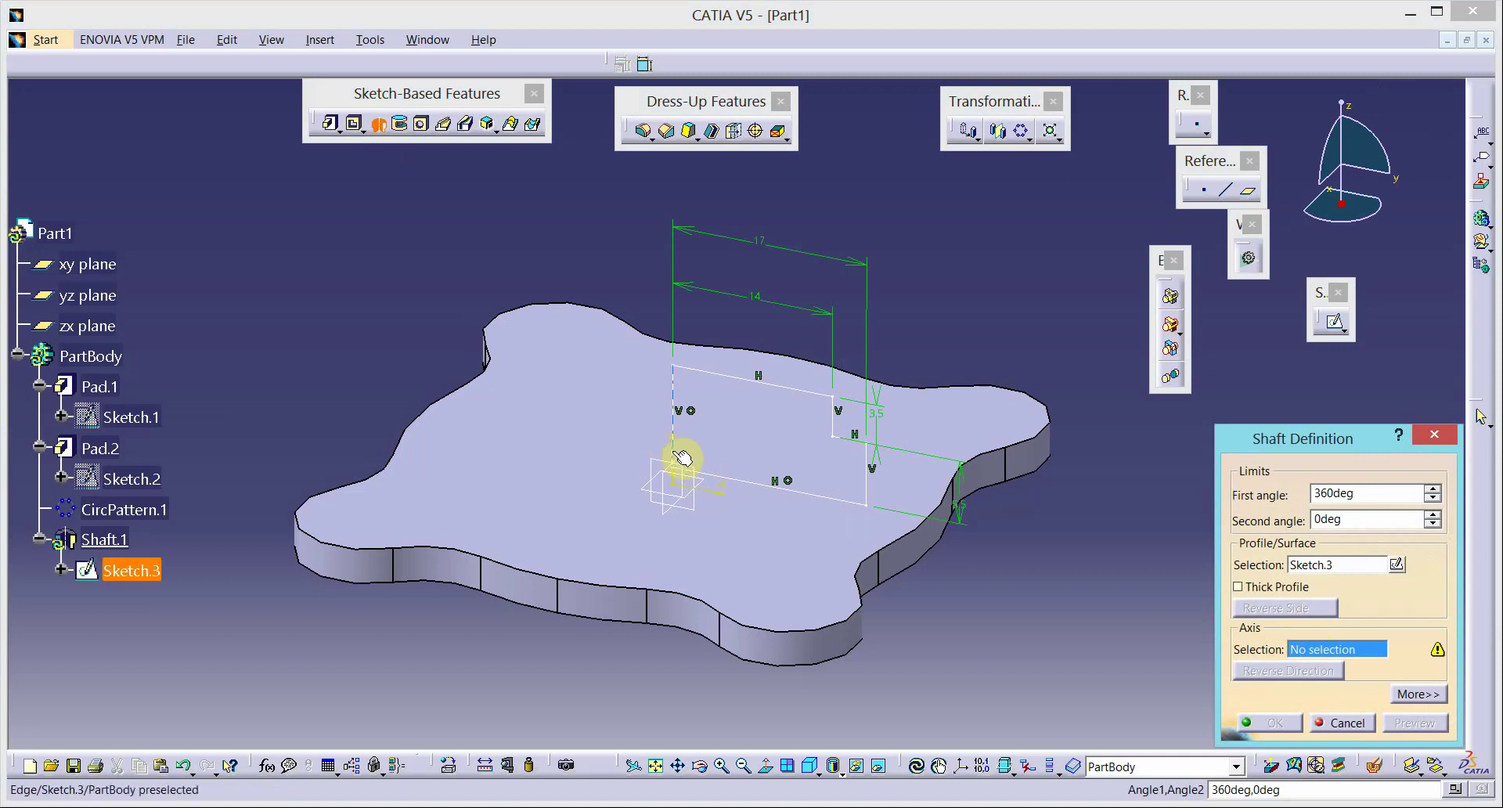
left_click(675, 453)
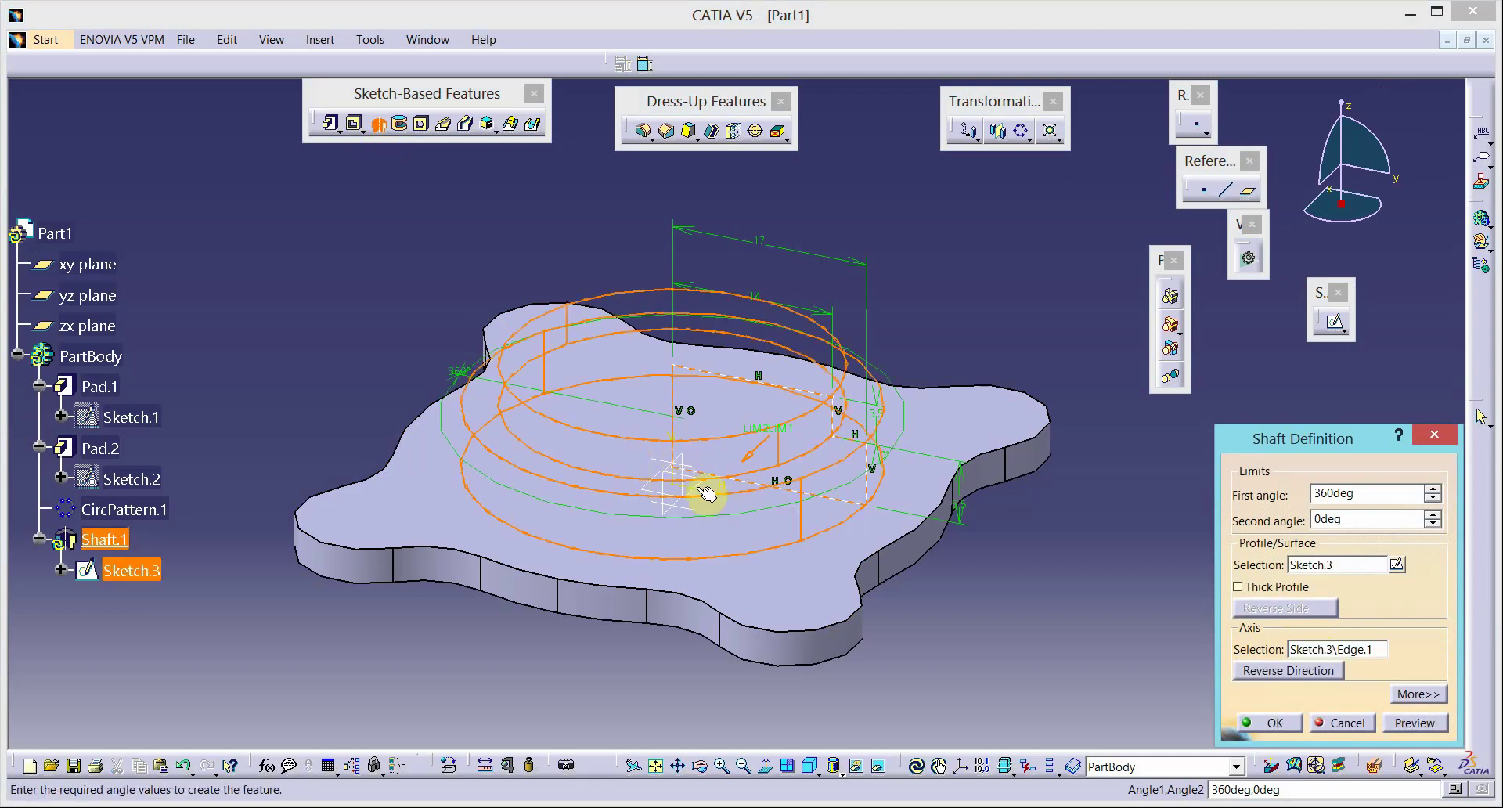
left_click(1288, 719)
middle_click_drag(1083, 494, 1052, 420)
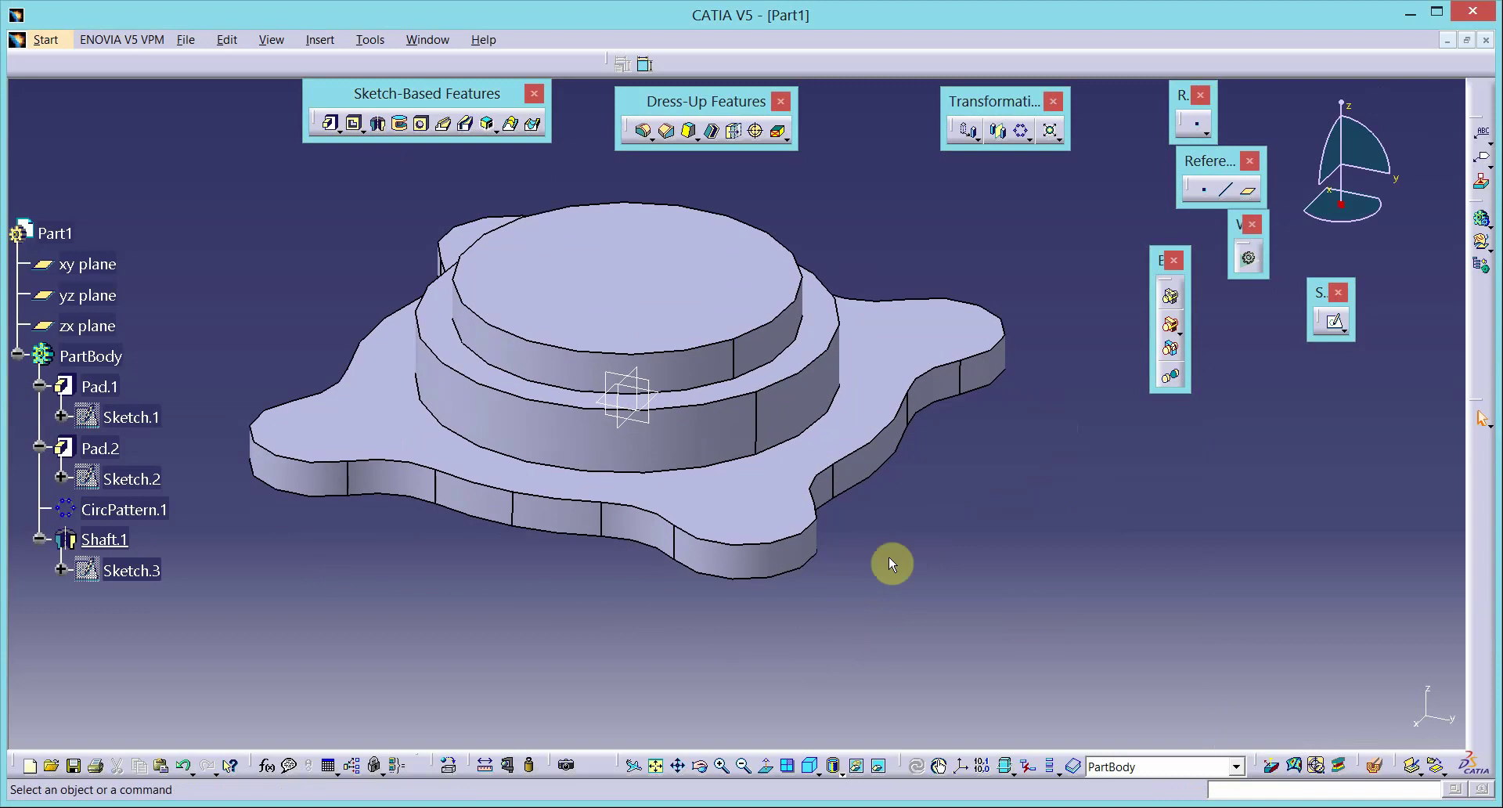
Step: Check the bore in the Word drawing, return to CATIA and start a sketch on the hub's top face
left_click(430, 805)
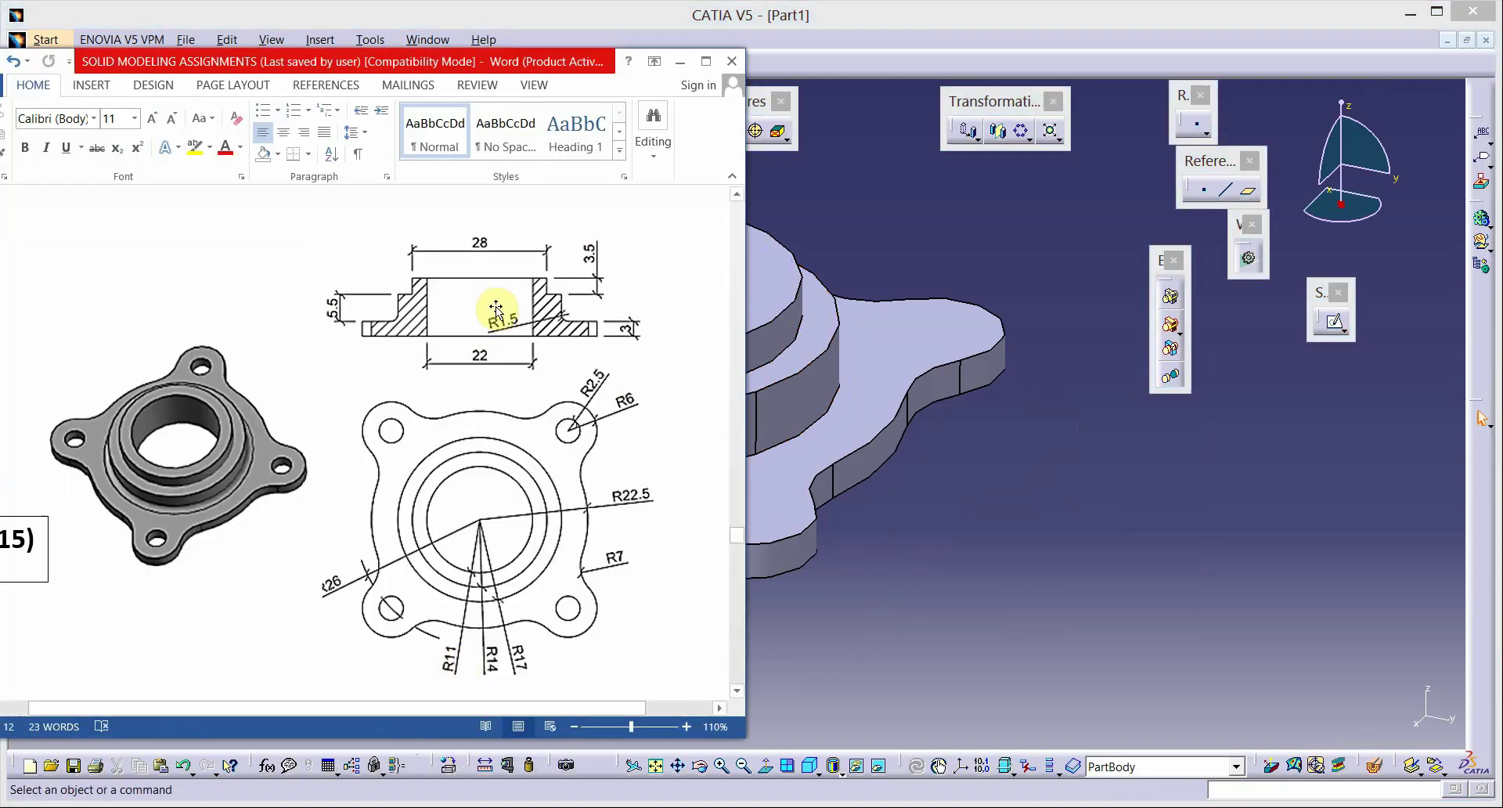
left_click(1016, 481)
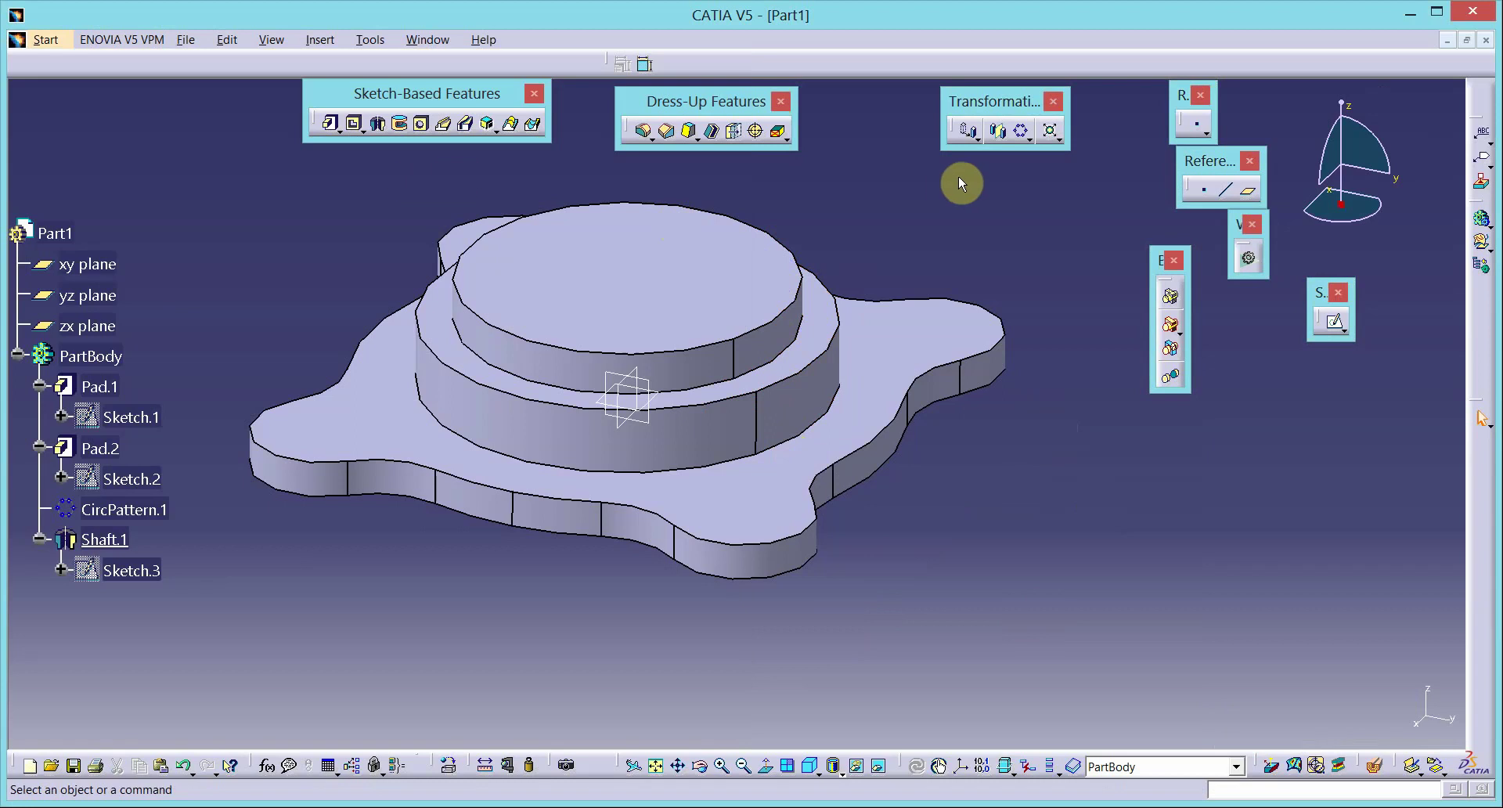
left_click(1328, 323)
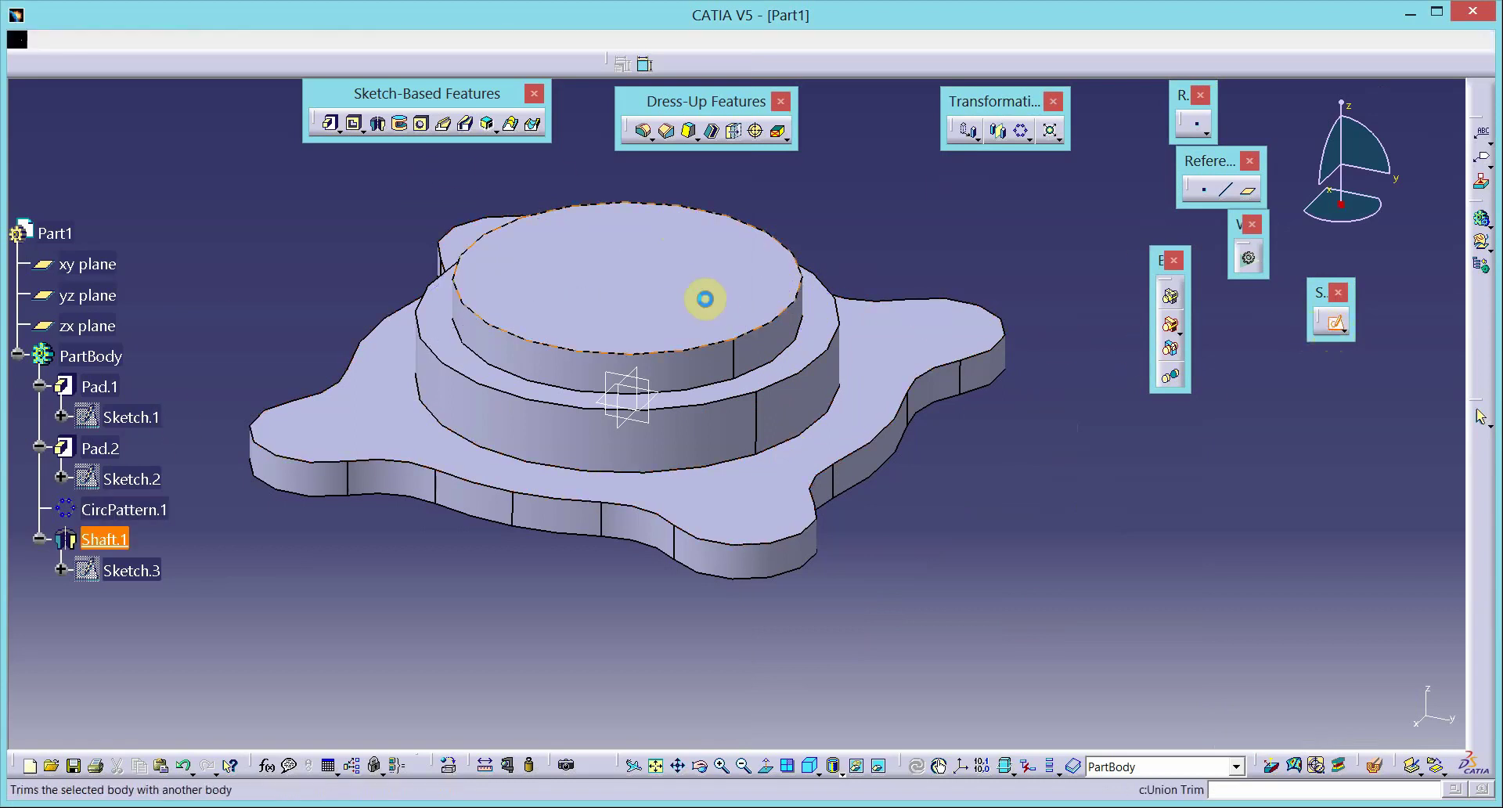
left_click(705, 296)
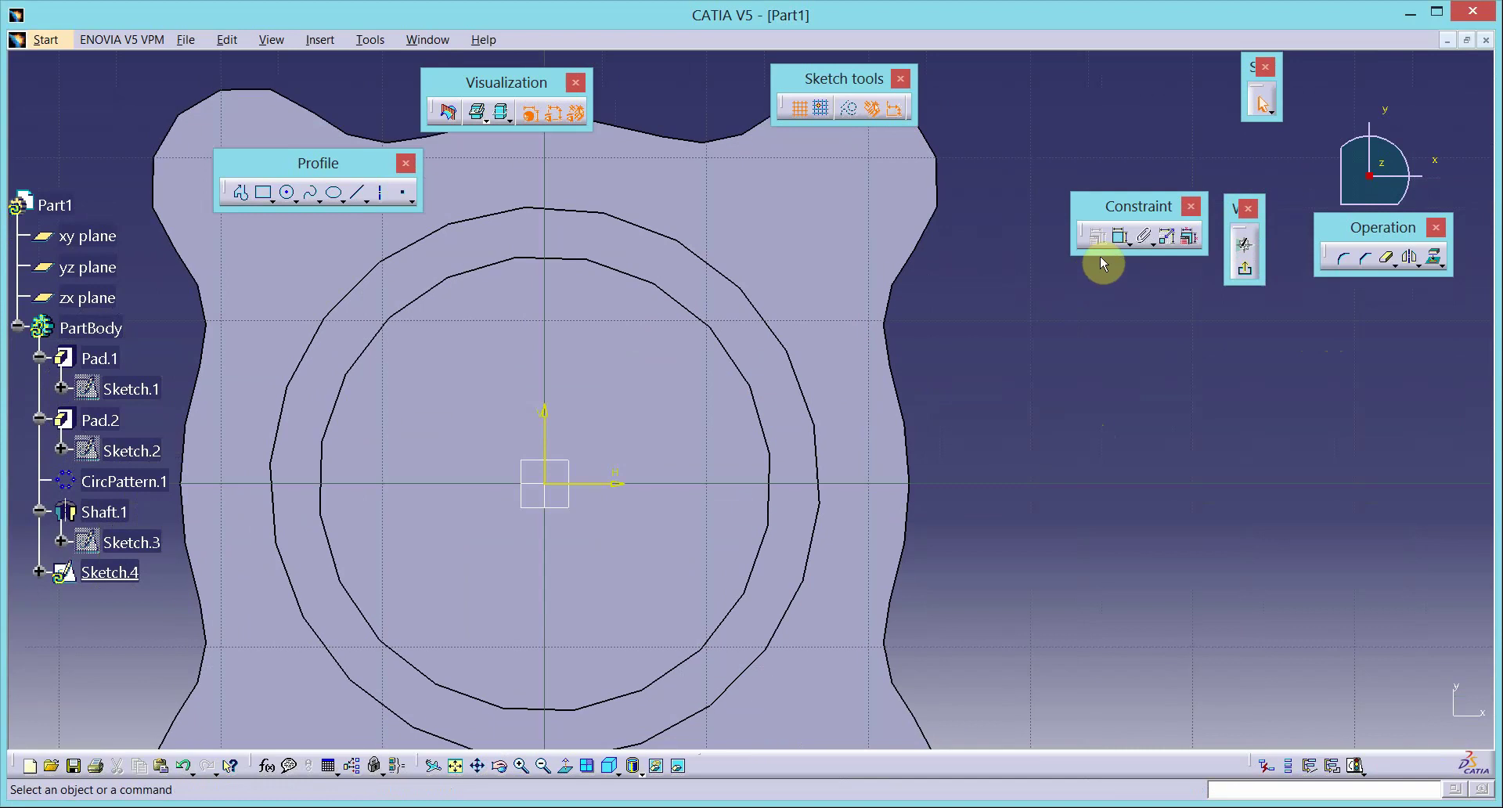
Step: Draw a circle in the empty area beside the flange, add a radius dimension and set it to 22/2 mm
left_click(287, 192)
left_click(1082, 428)
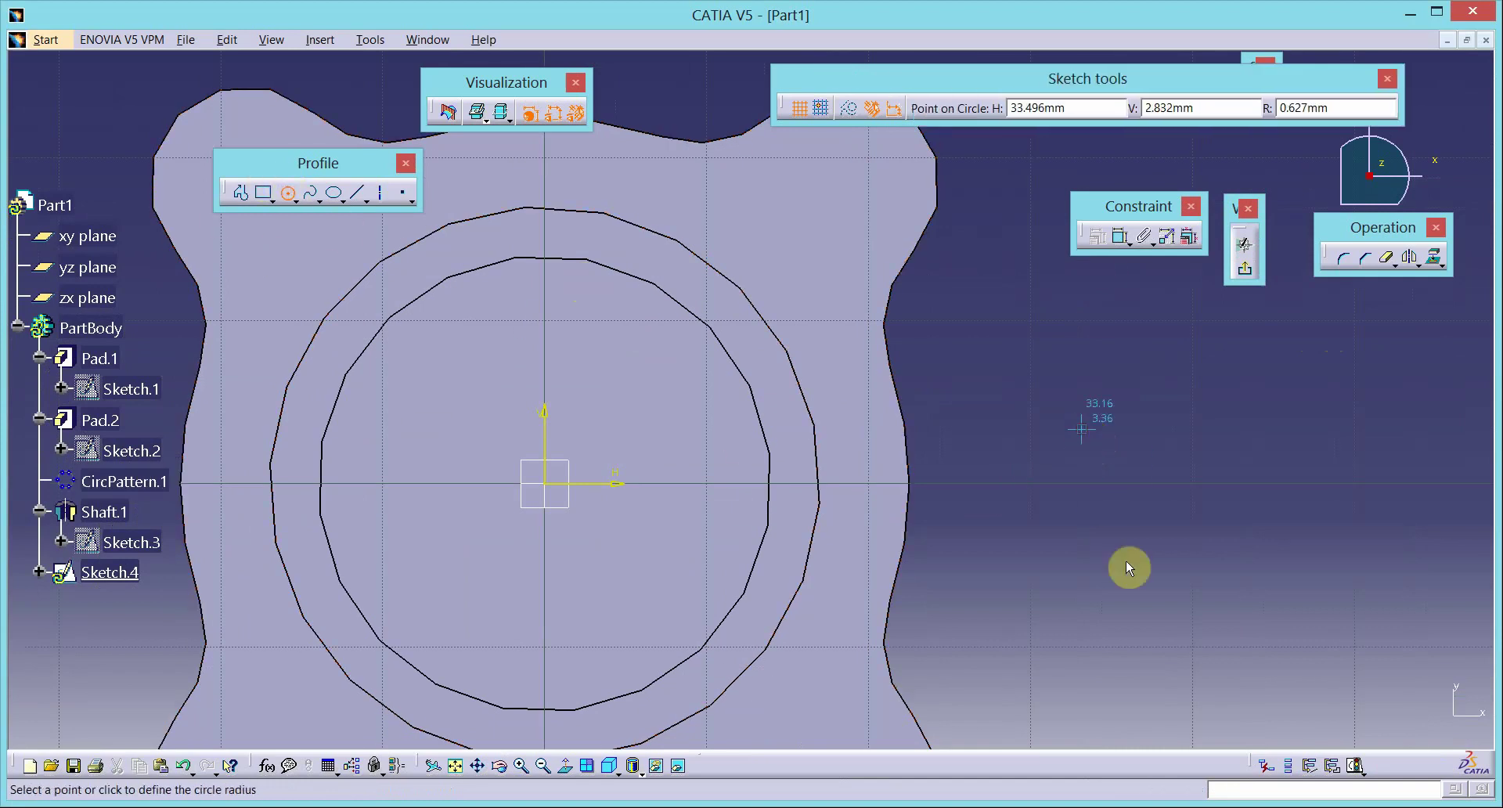
left_click(1123, 598)
left_click(1120, 235)
left_click(1241, 489)
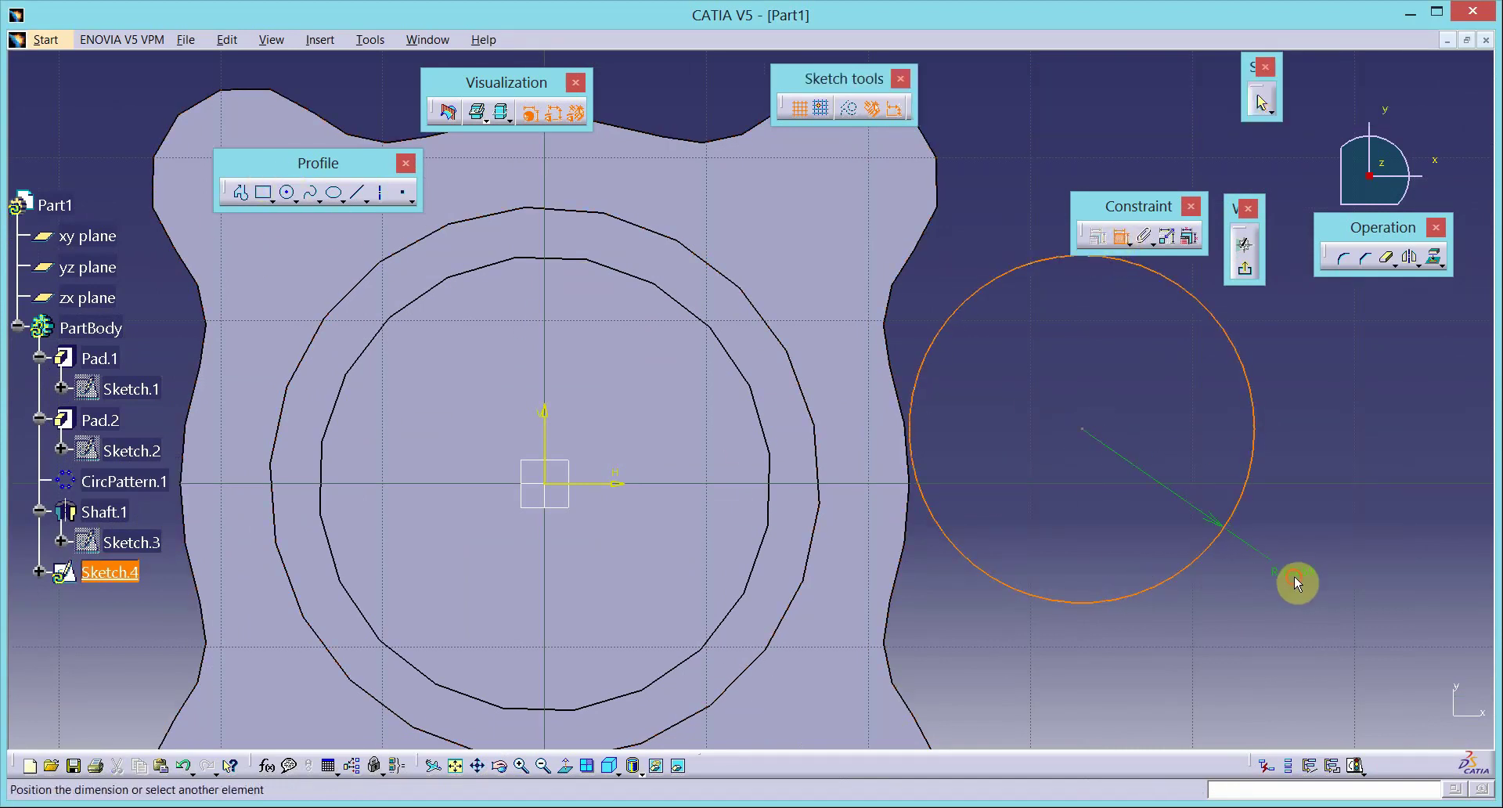
double_click(1298, 576)
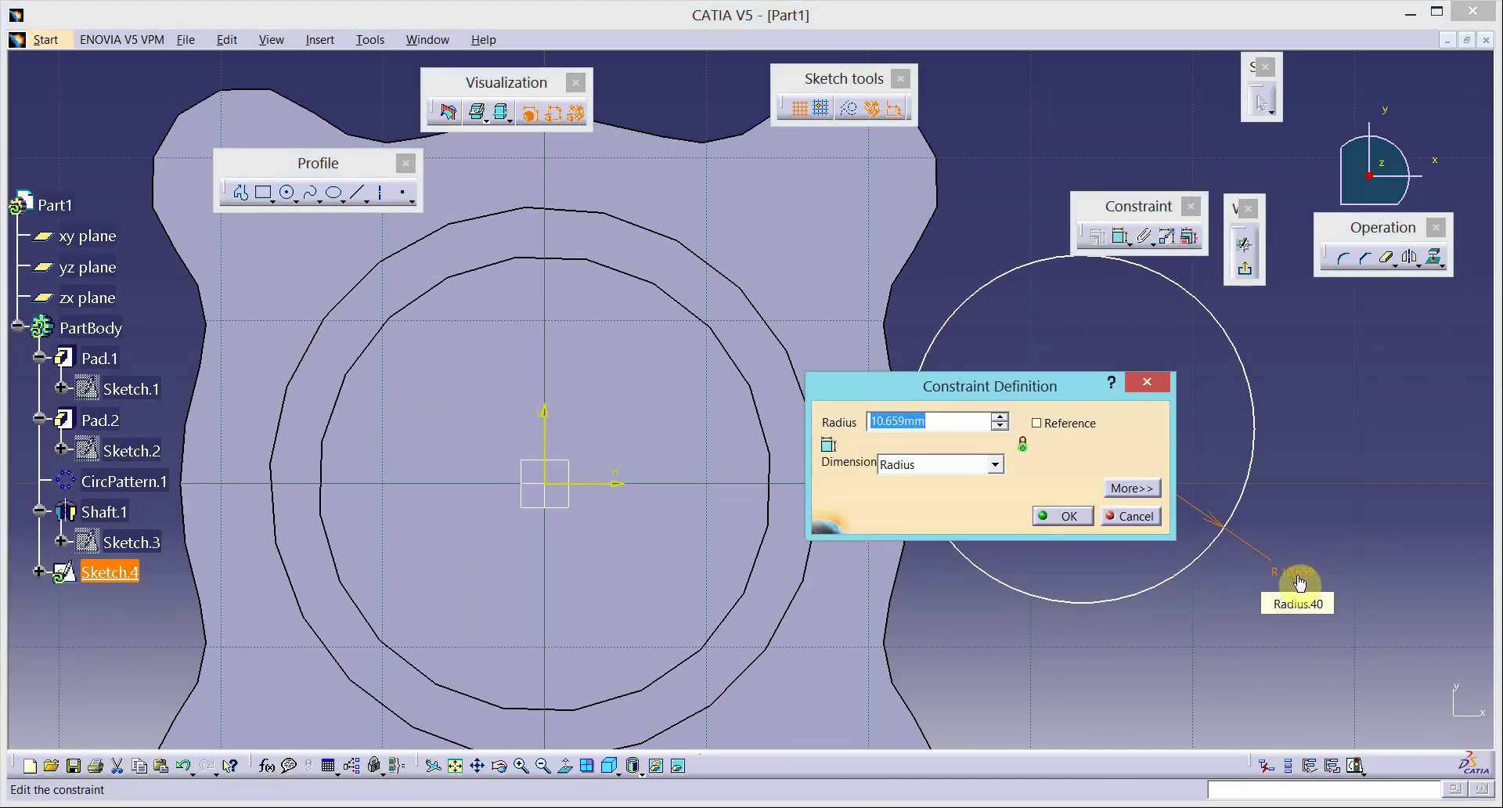
type("22/2")
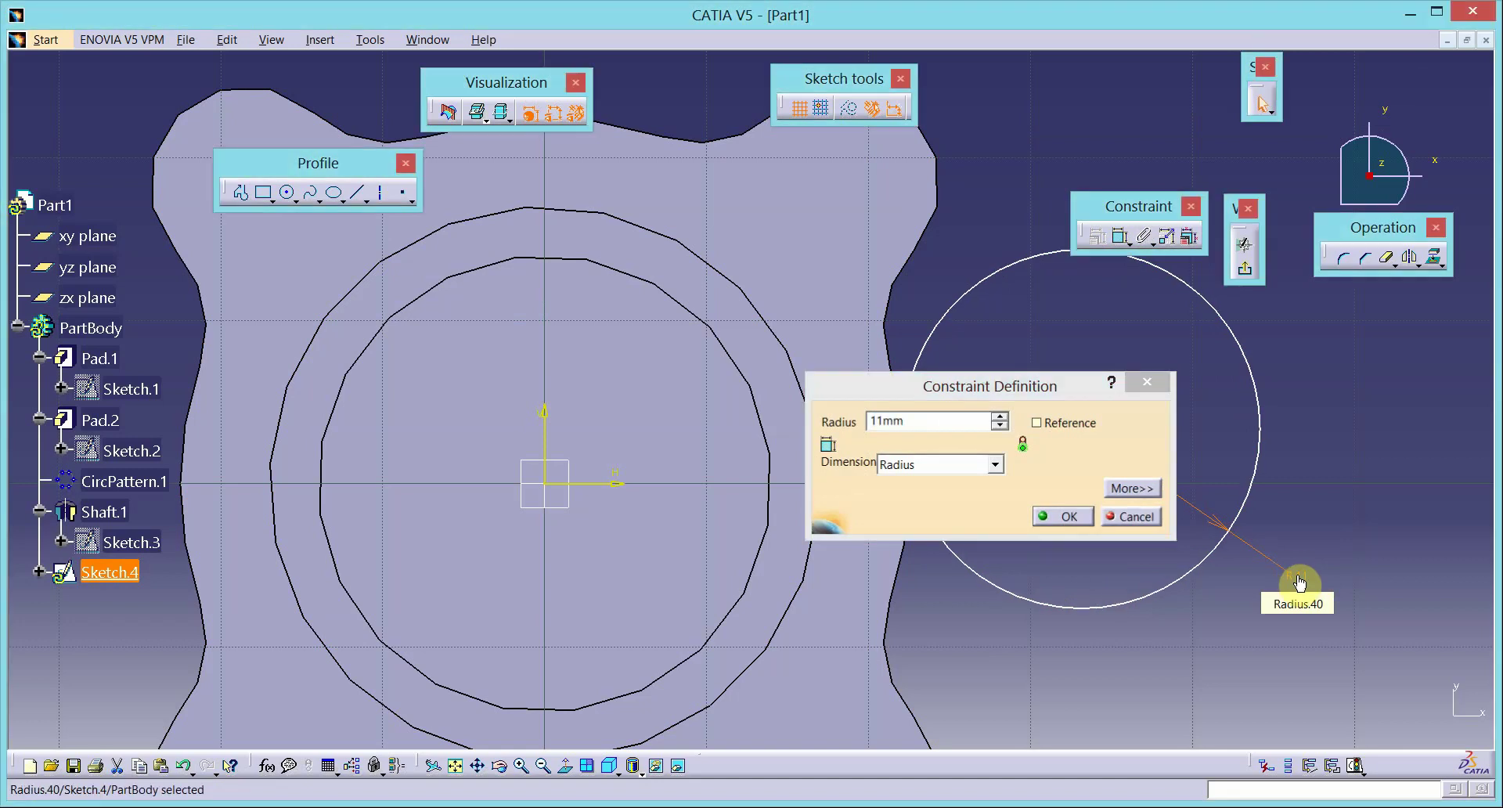
key("Return")
Step: Check the bore in the Word drawing, then make the circle concentric with the outer edge of the hub's top face
key("alt+Tab")
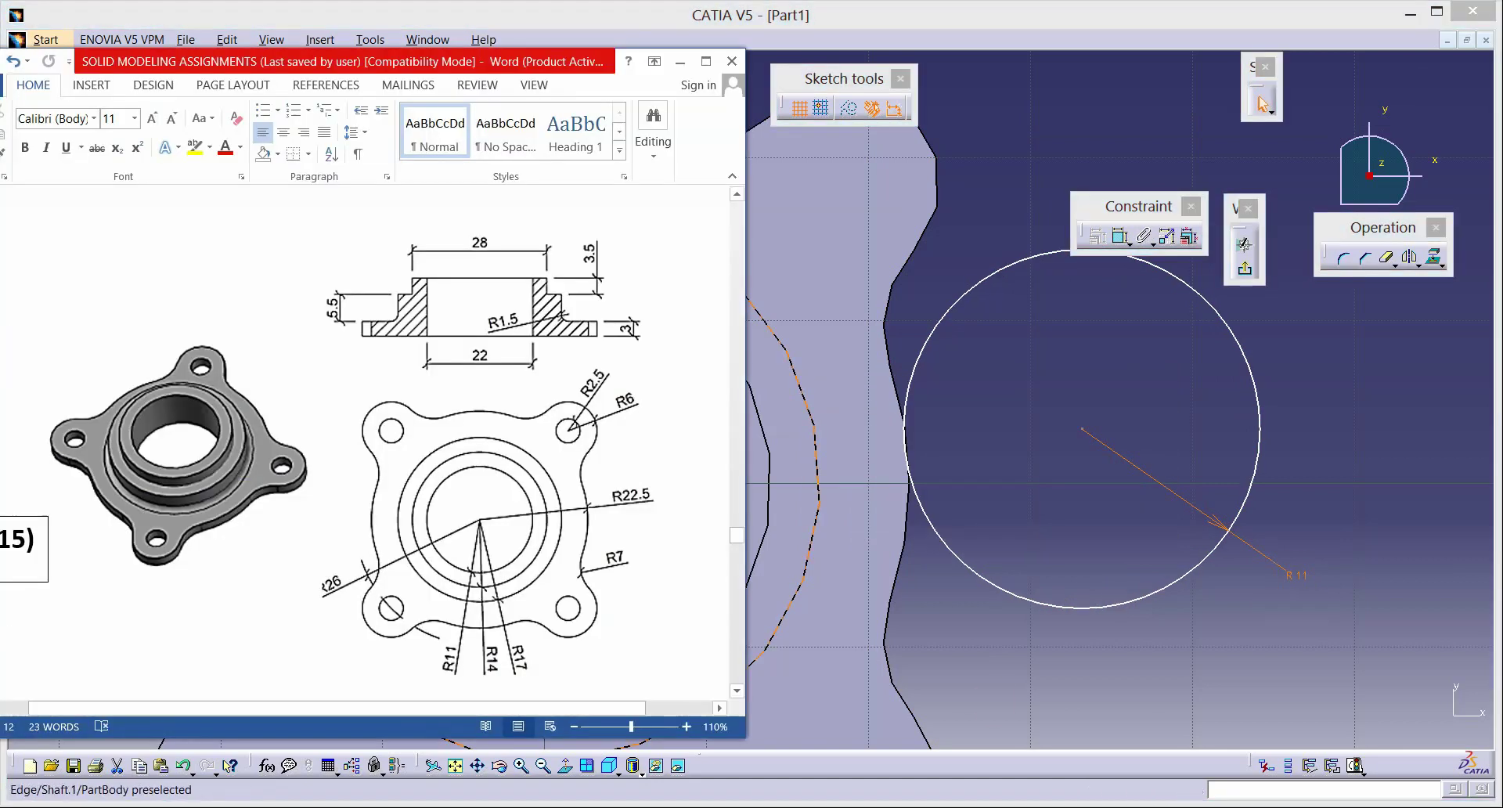
key("alt+Tab")
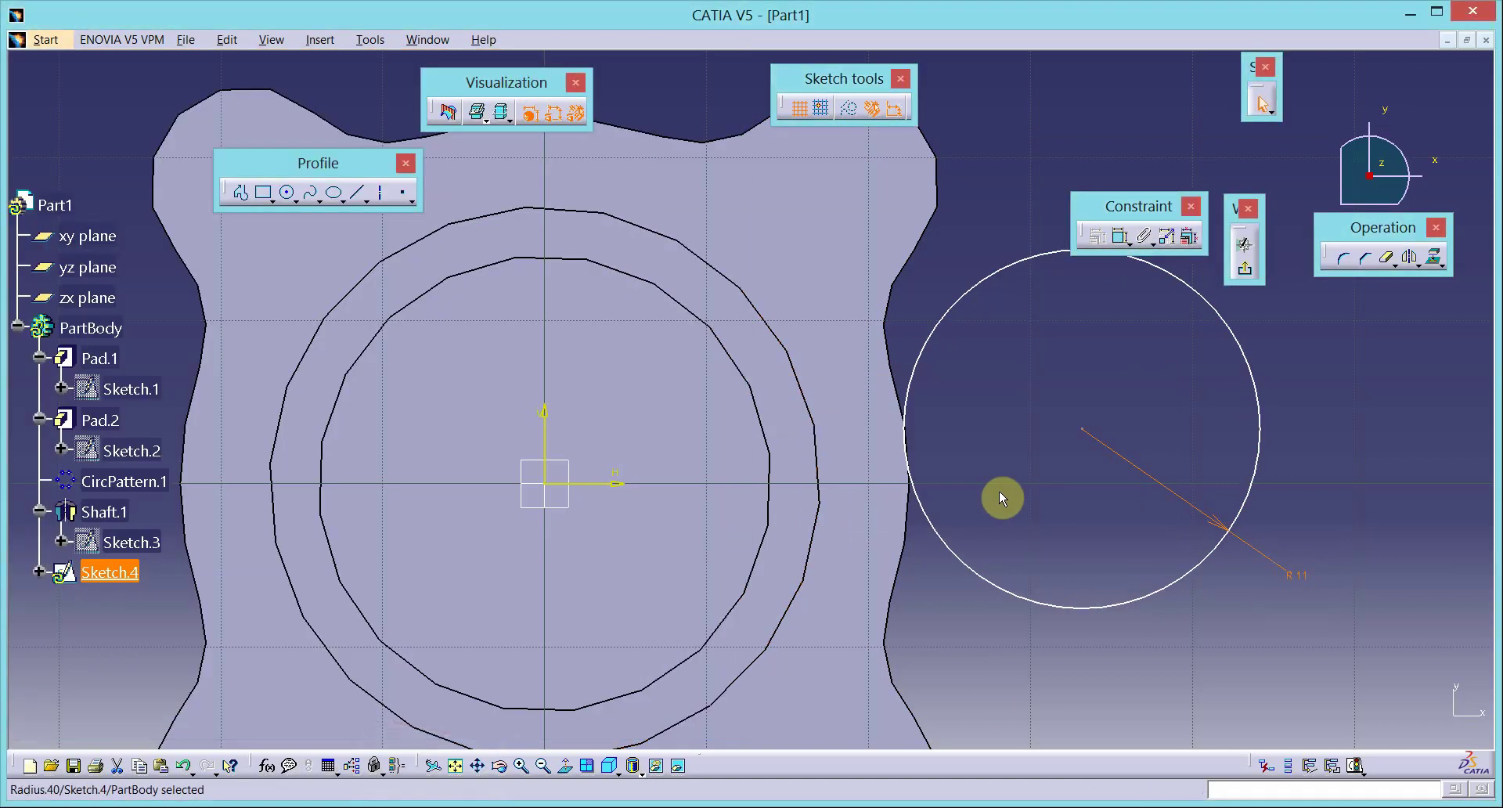
left_click(1057, 608)
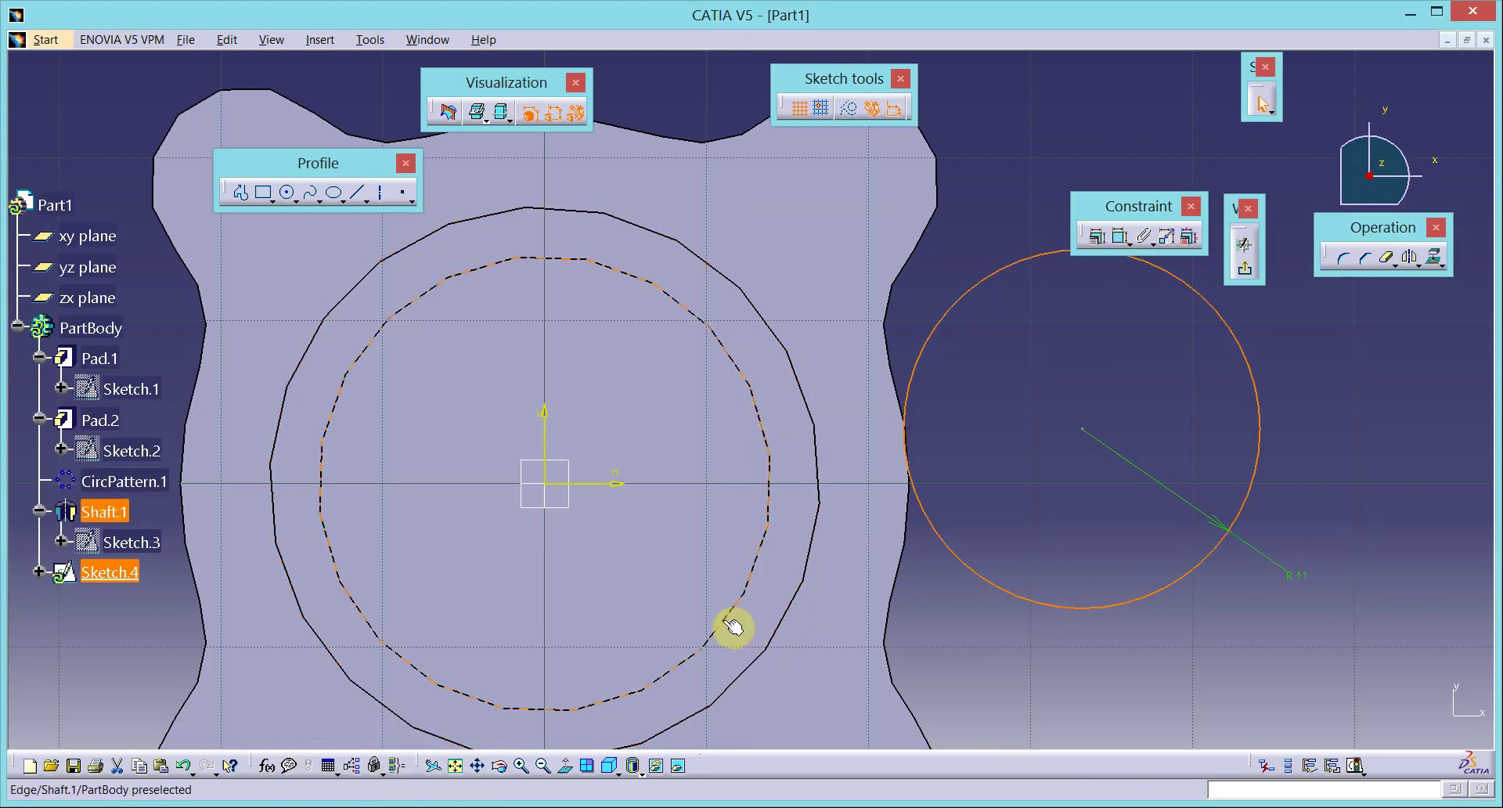
left_click(726, 624, "ctrl")
left_click(1095, 249)
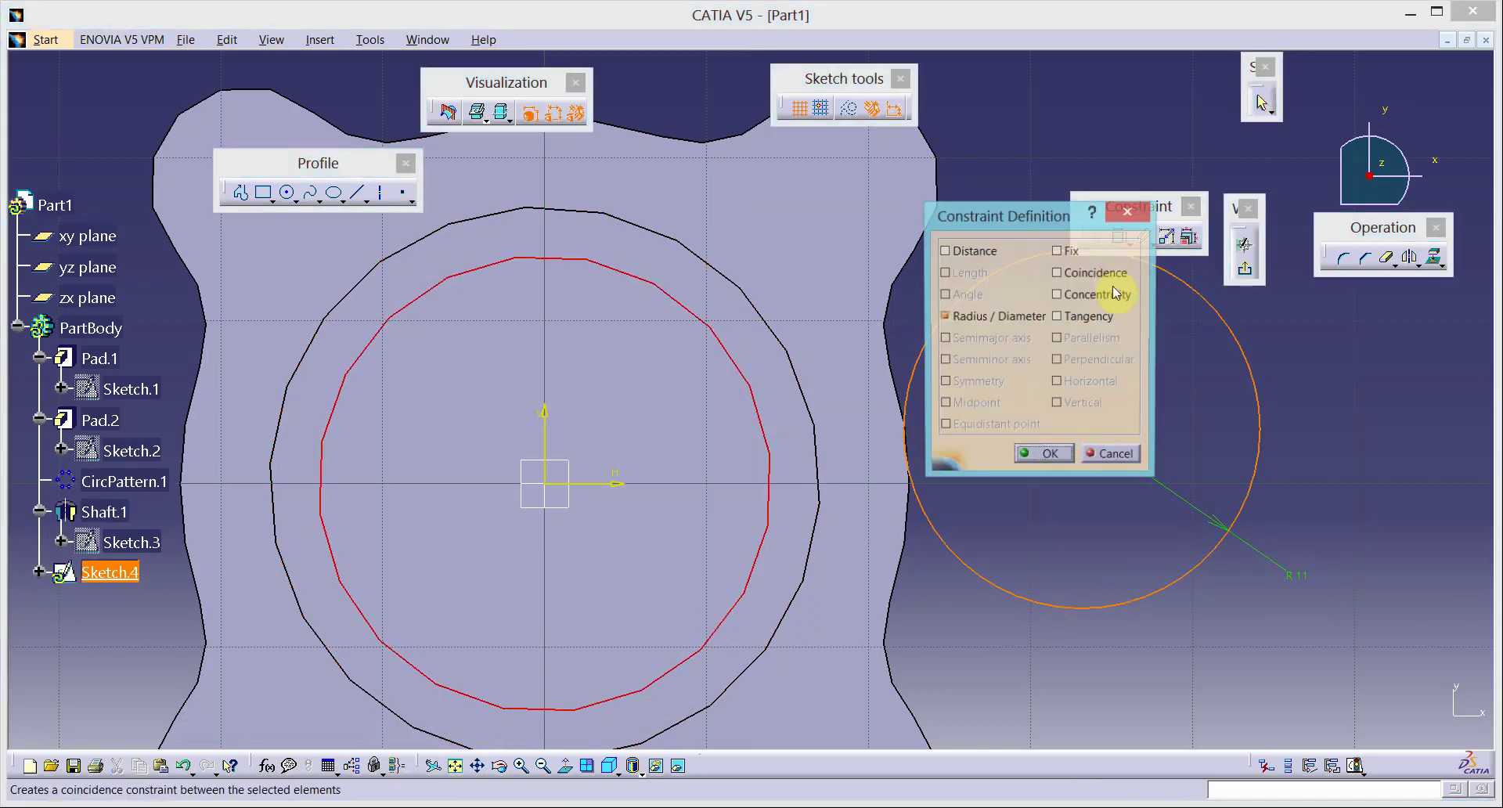
left_click(1097, 294)
left_click(1044, 457)
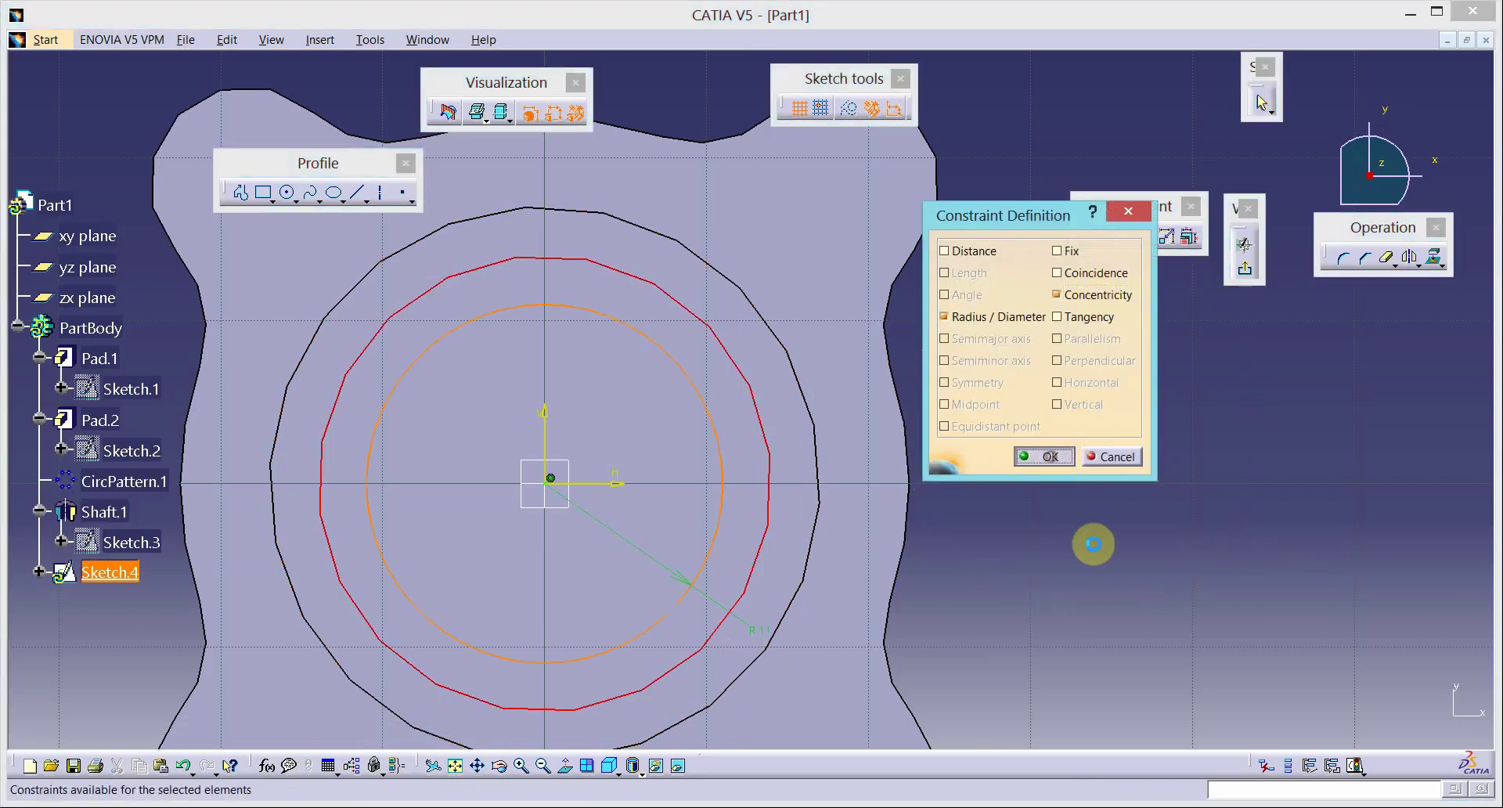
Step: Exit the sketch and cut the central bore through the hub with a Pocket of type Up to last
left_click(1245, 268)
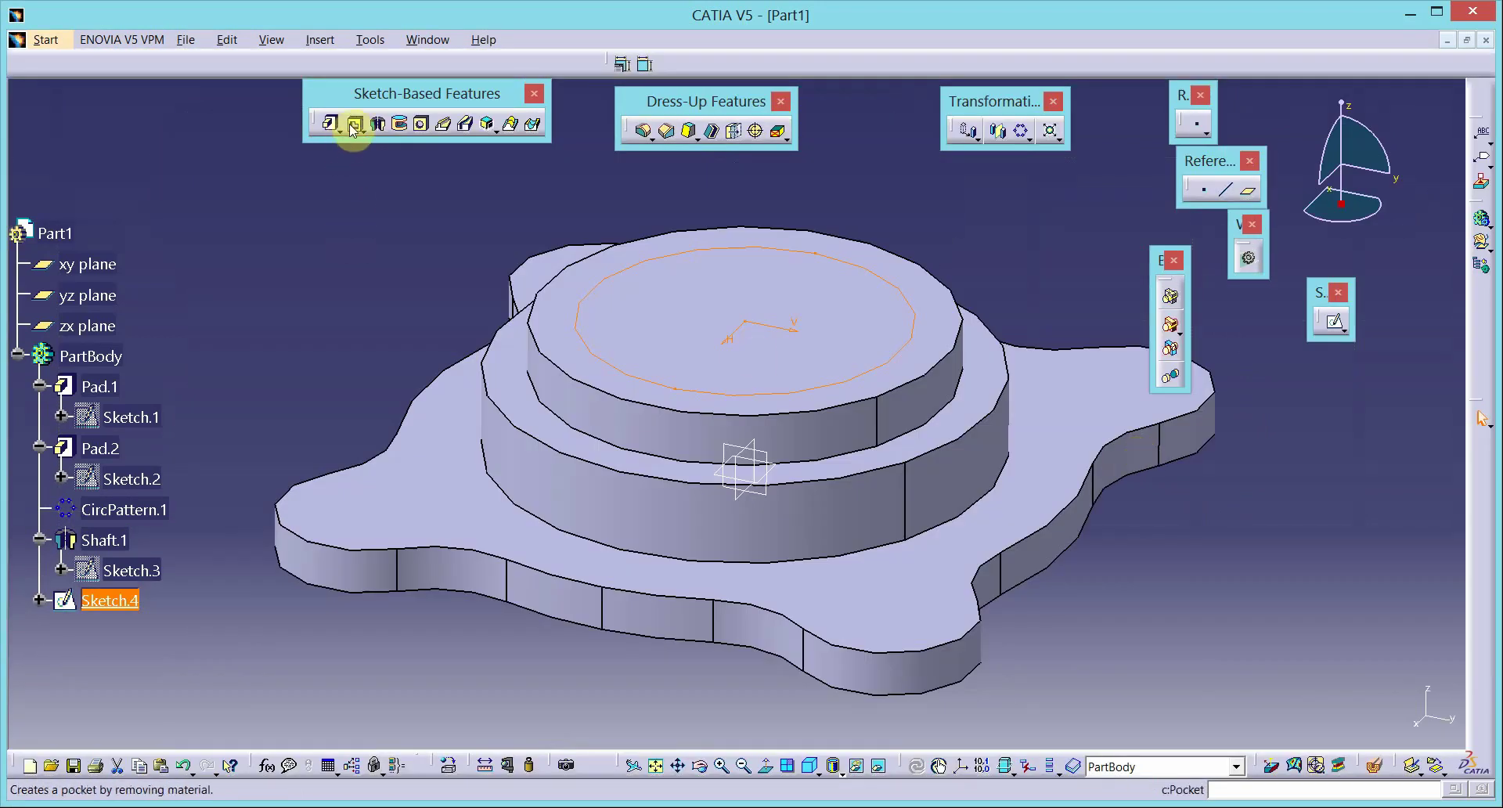
left_click(353, 130)
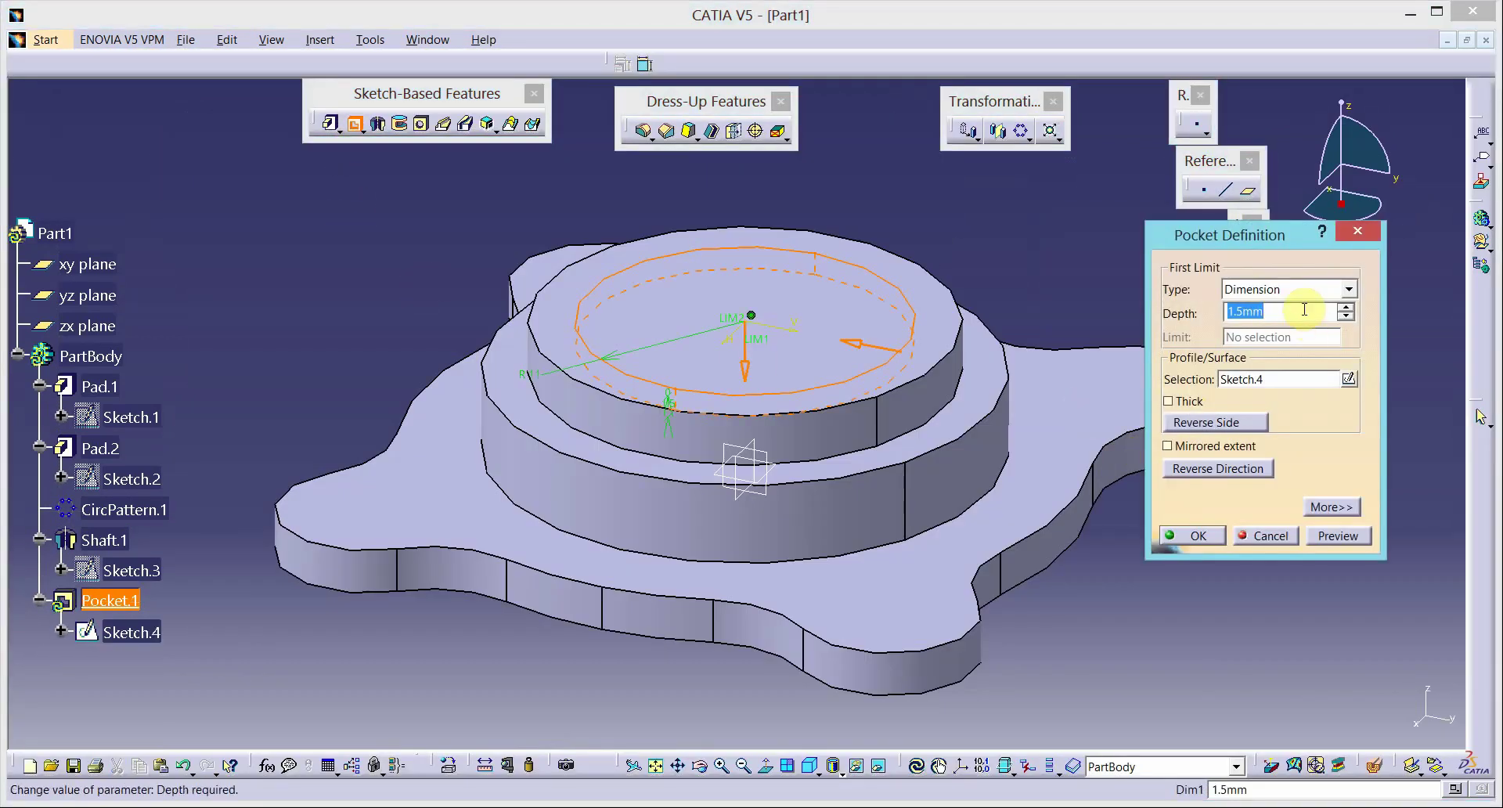
left_click(1349, 289)
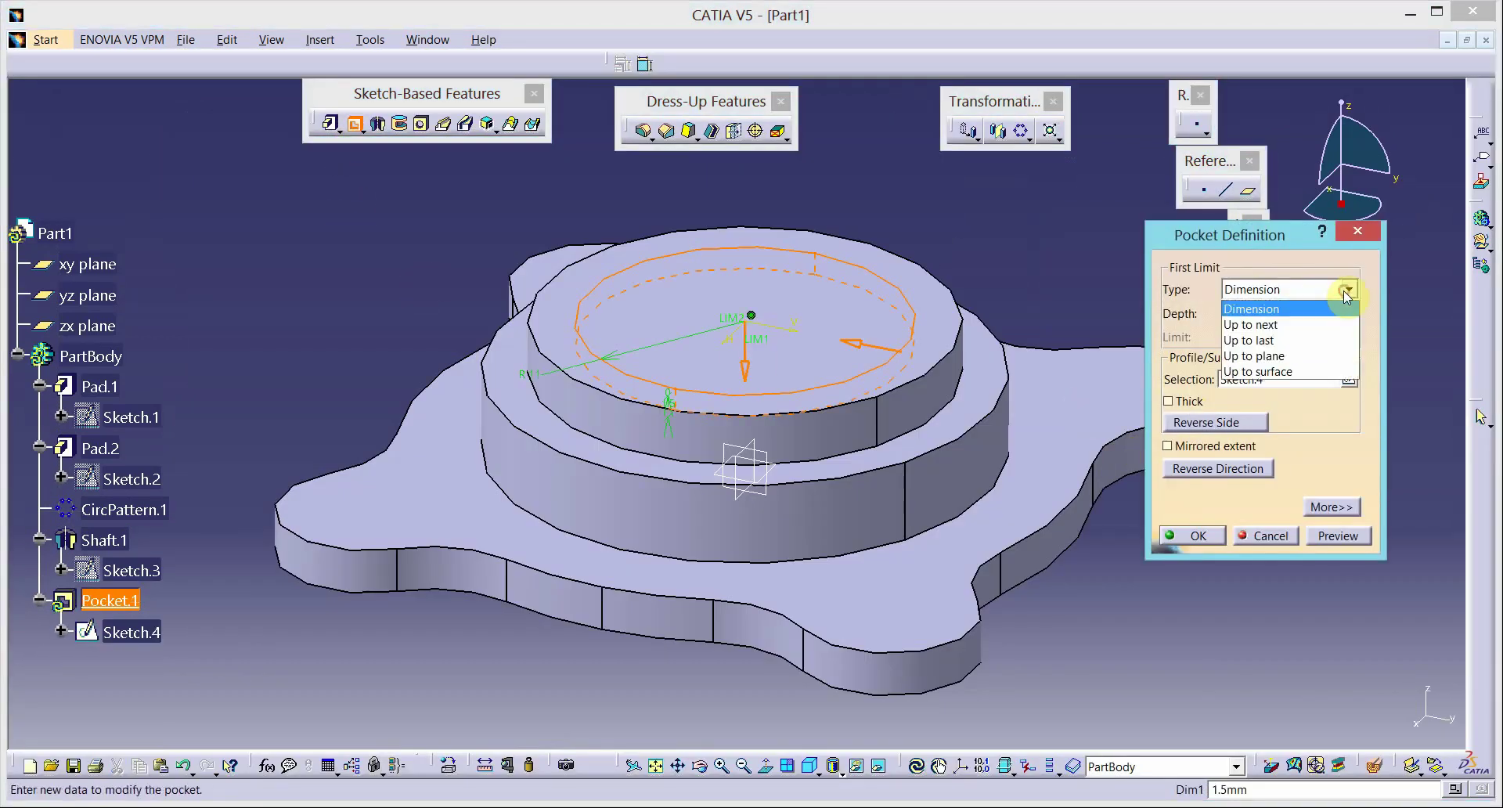
left_click(1302, 339)
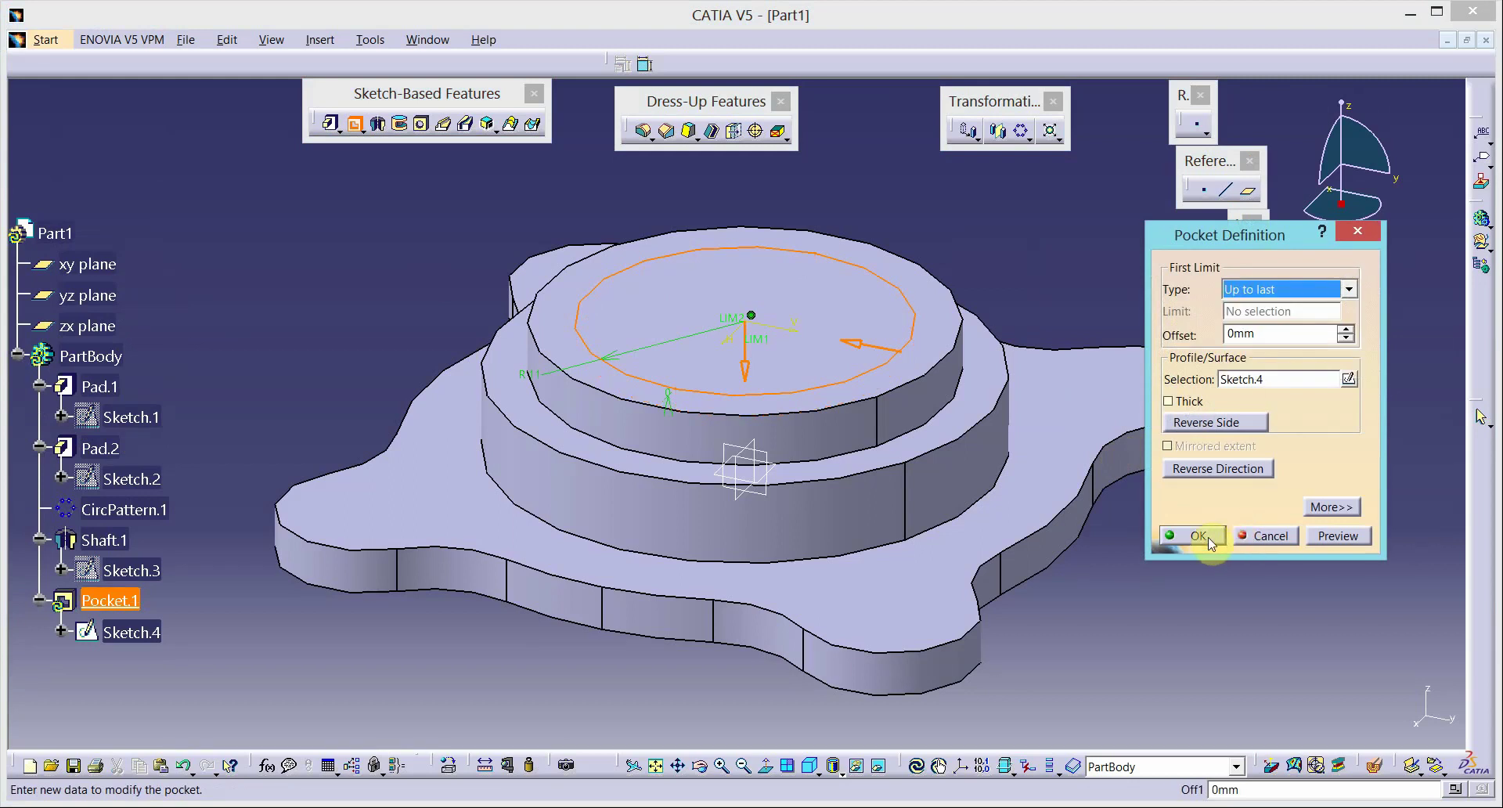
left_click(1209, 537)
mouse_move(1165, 551)
middle_mouse_down()
mouse_move(1007, 520)
mouse_move(1018, 486)
mouse_move(859, 678)
mouse_move(859, 627)
mouse_move(865, 644)
middle_mouse_up()
left_click(859, 624)
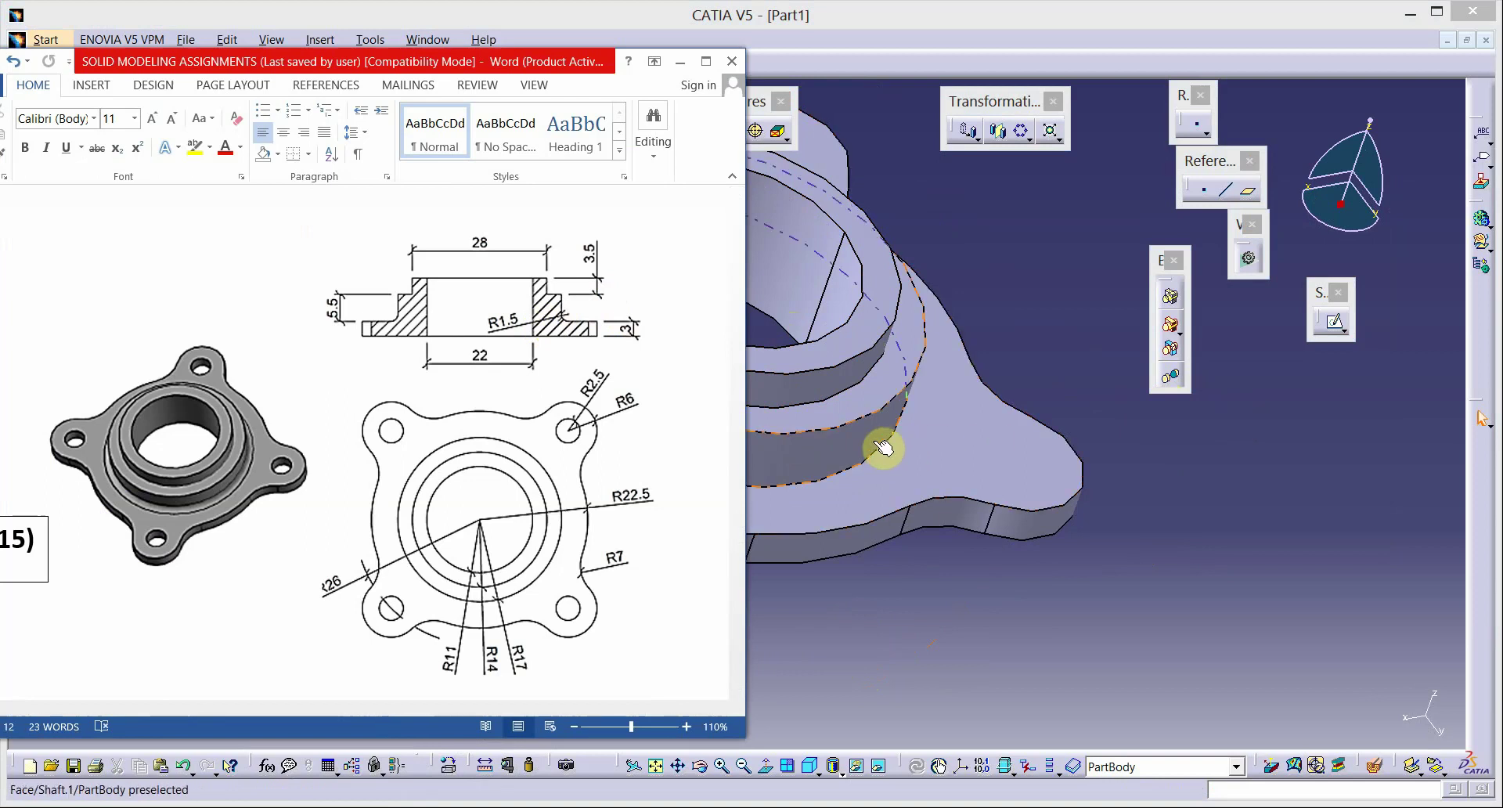
Step: Return to CATIA and apply a 1.5 mm Edge Fillet where the hub's lower step meets the base plate, checking the radius in Word
left_click(1248, 370)
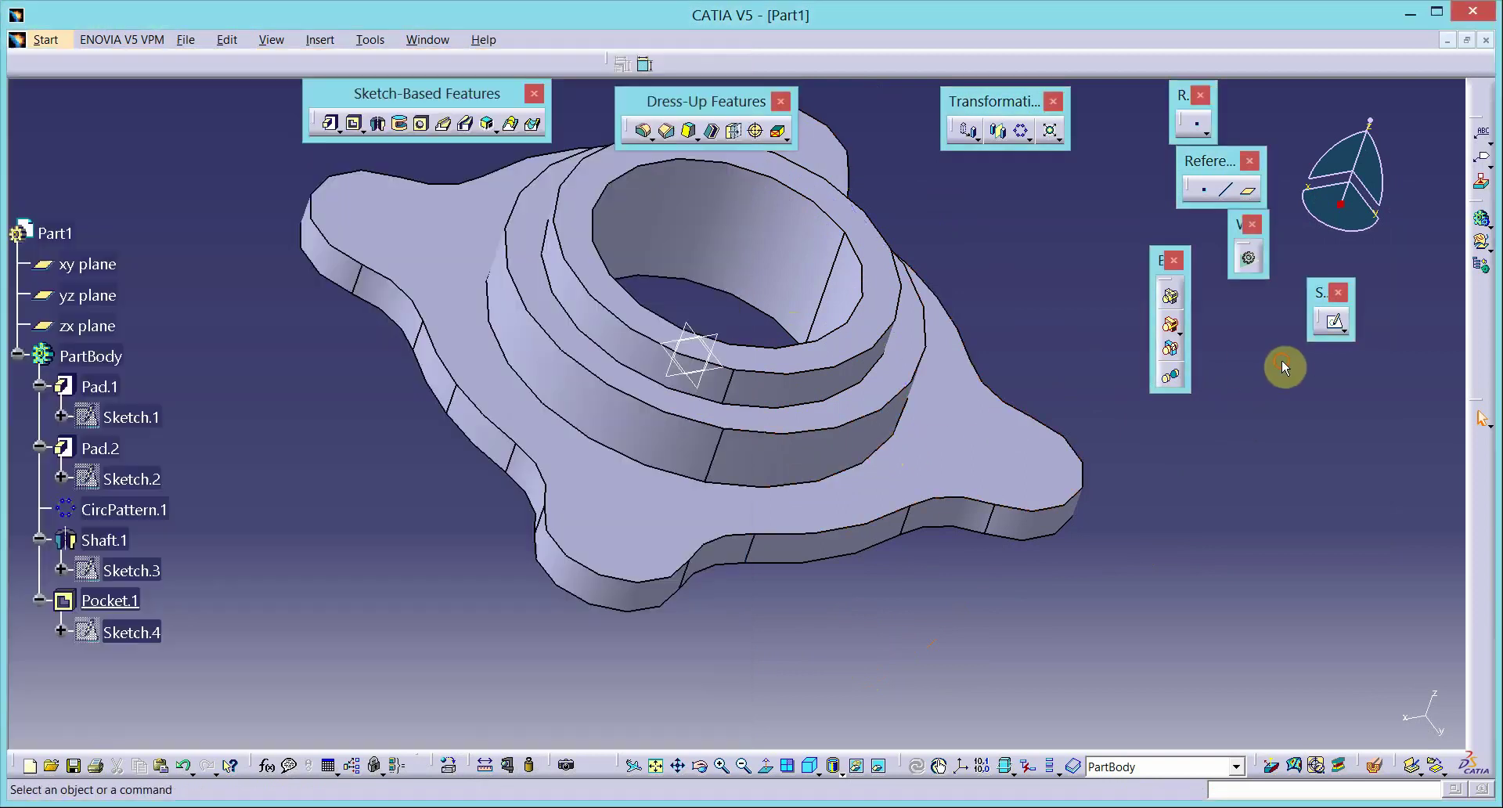
left_click(865, 460)
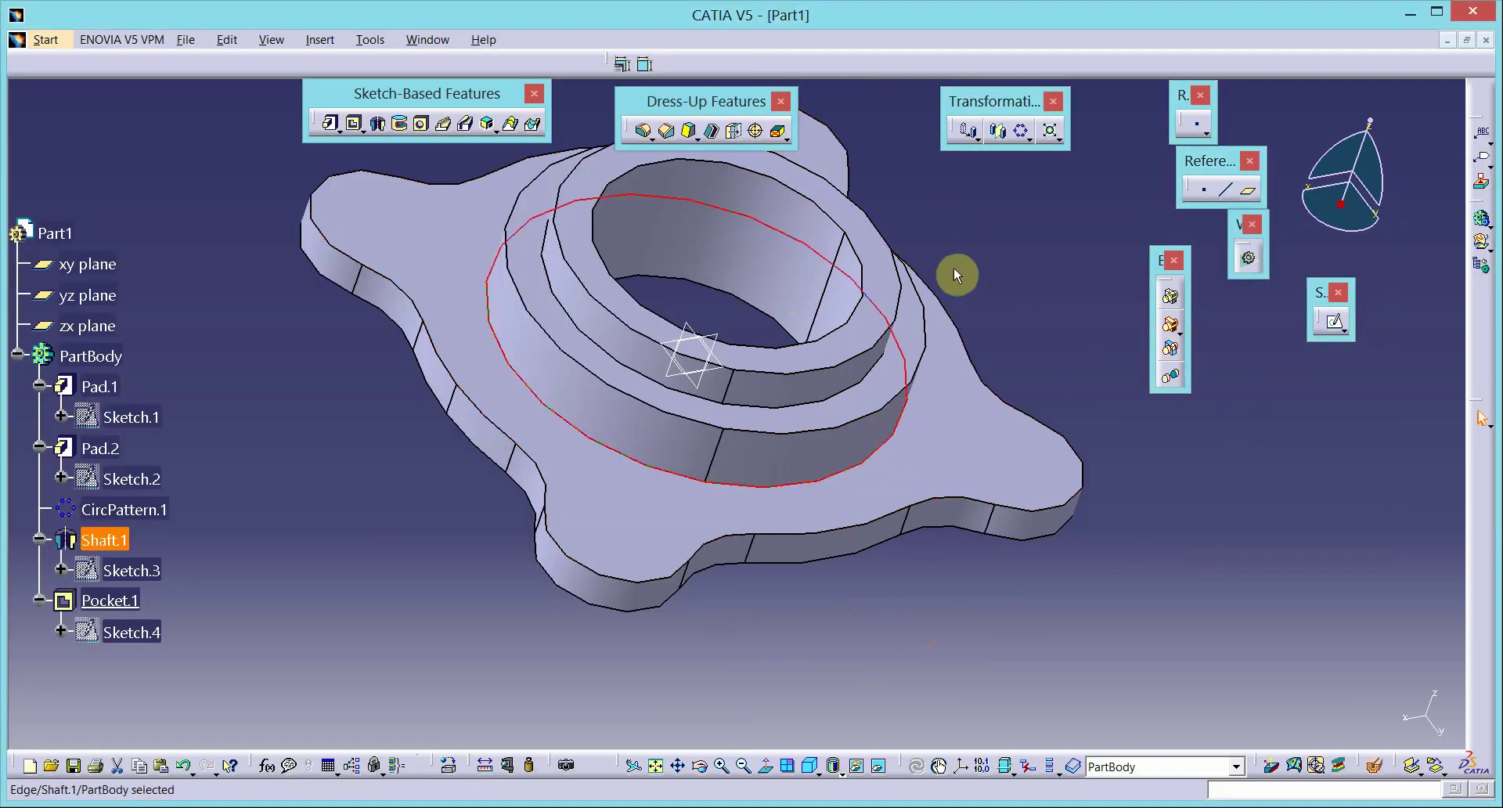
left_click(647, 131)
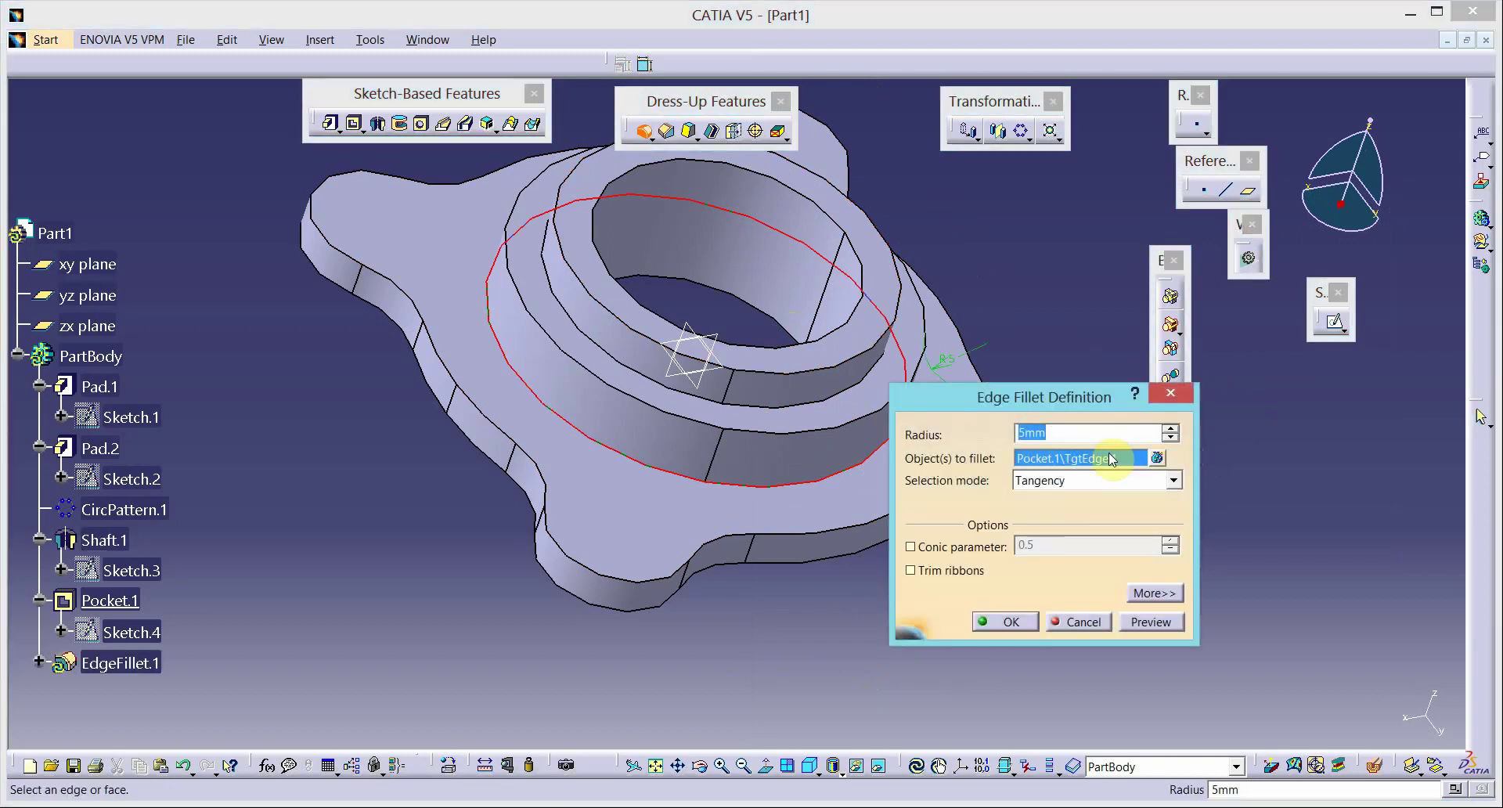
key("alt+Tab")
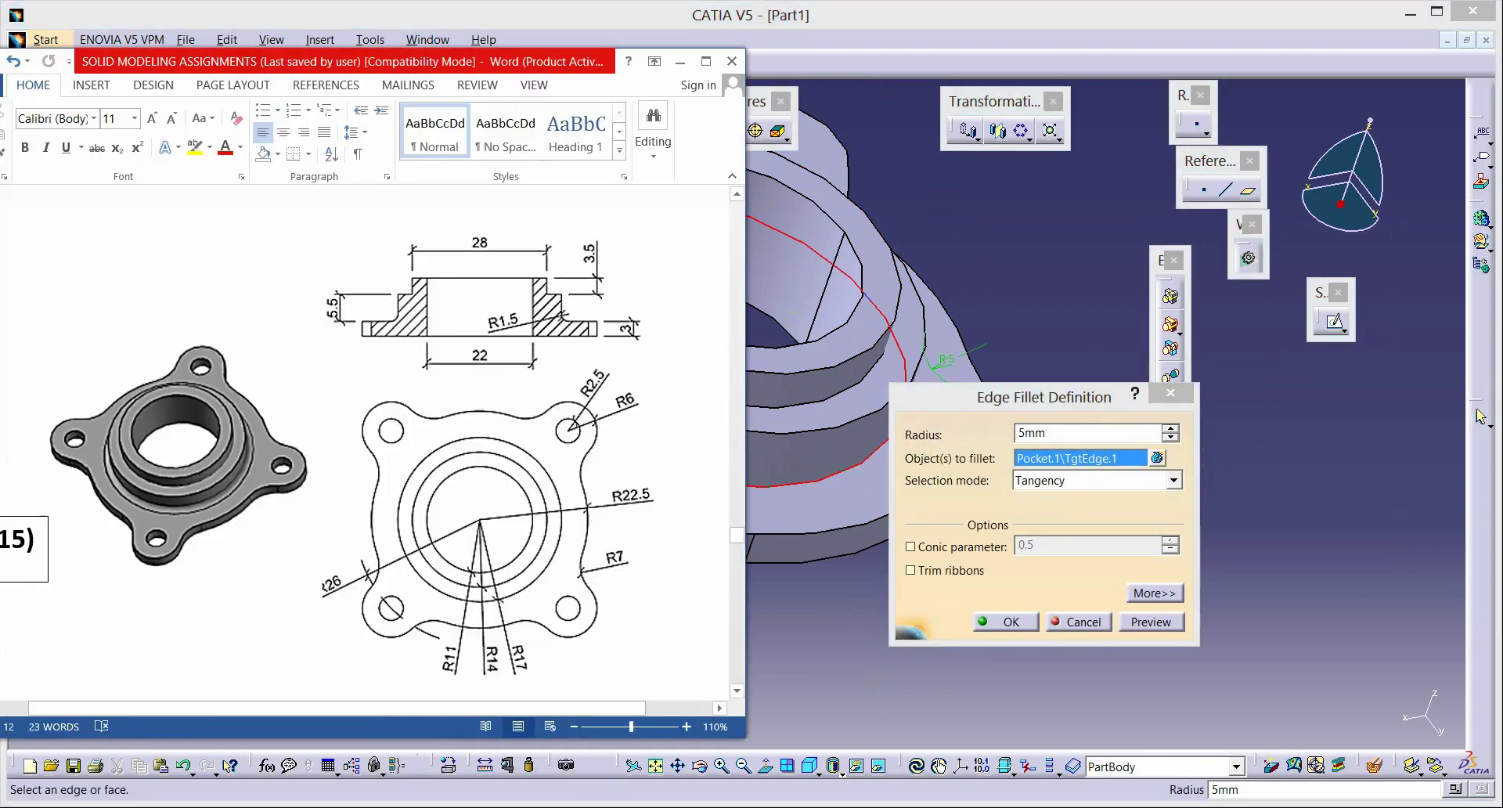
key("alt+Tab")
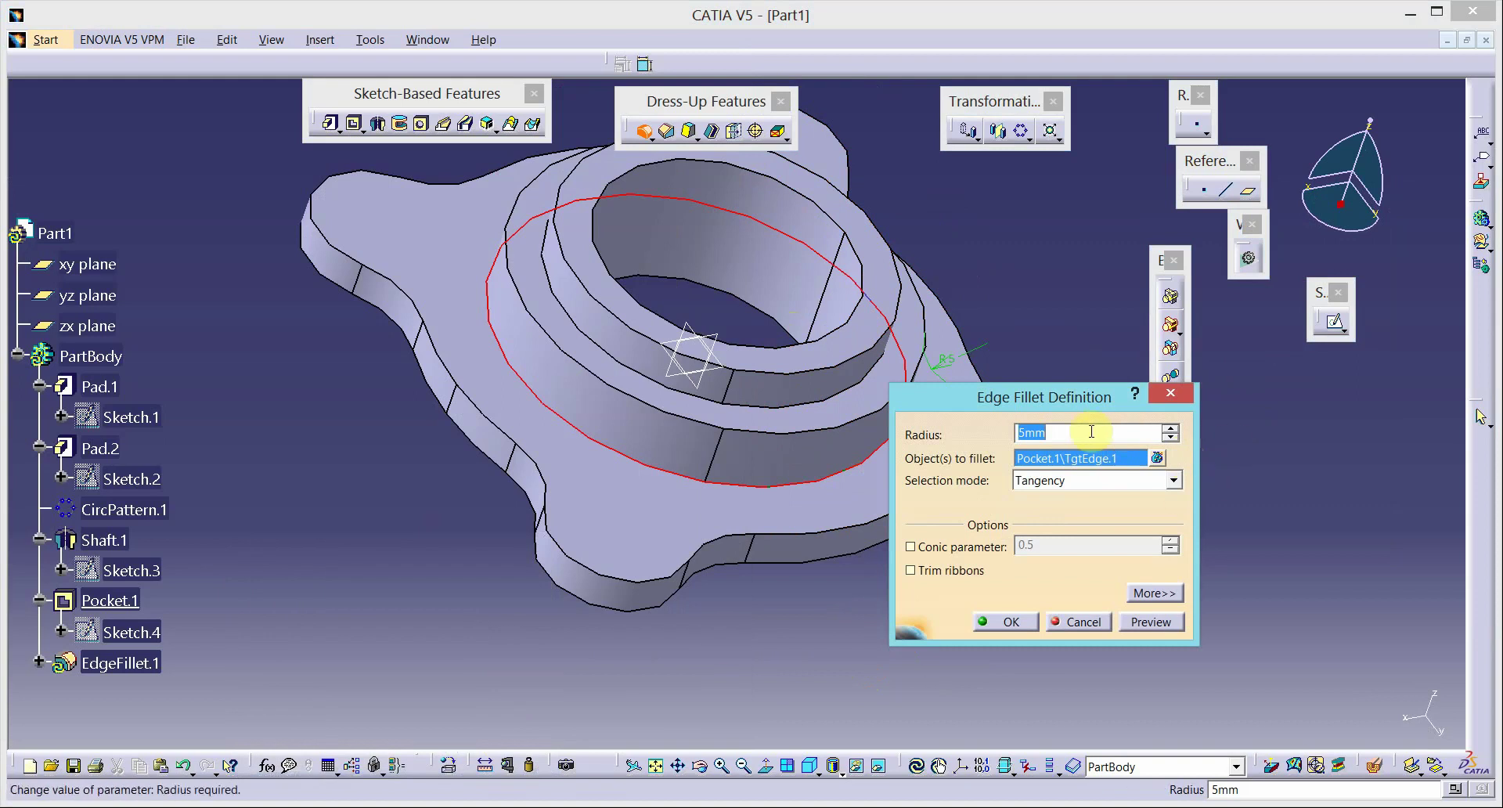
type("1.5")
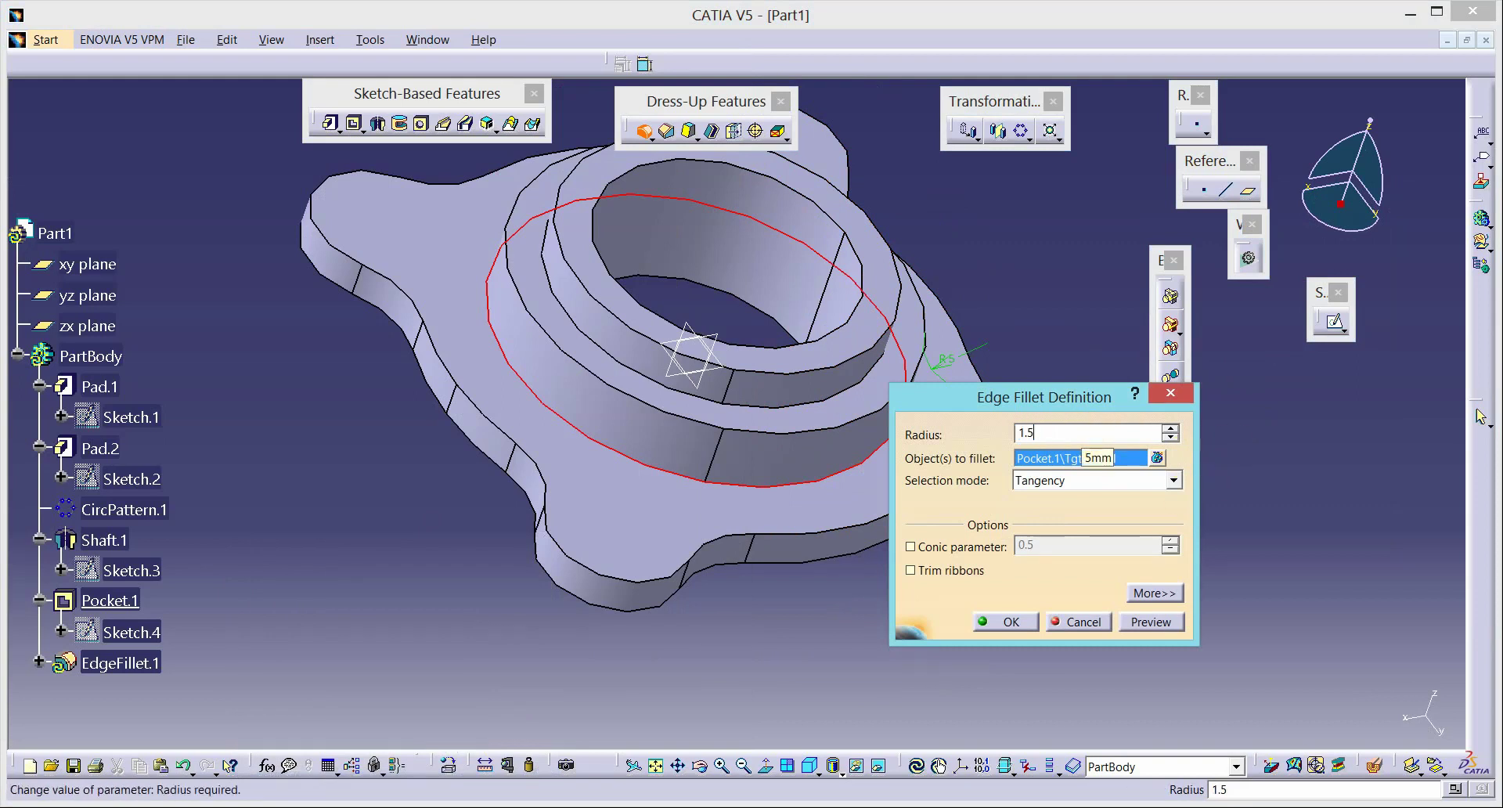
key("Return")
Step: Start a sketch on the upper face of the four-lug base plate
middle_click_drag(1115, 523, 1060, 595)
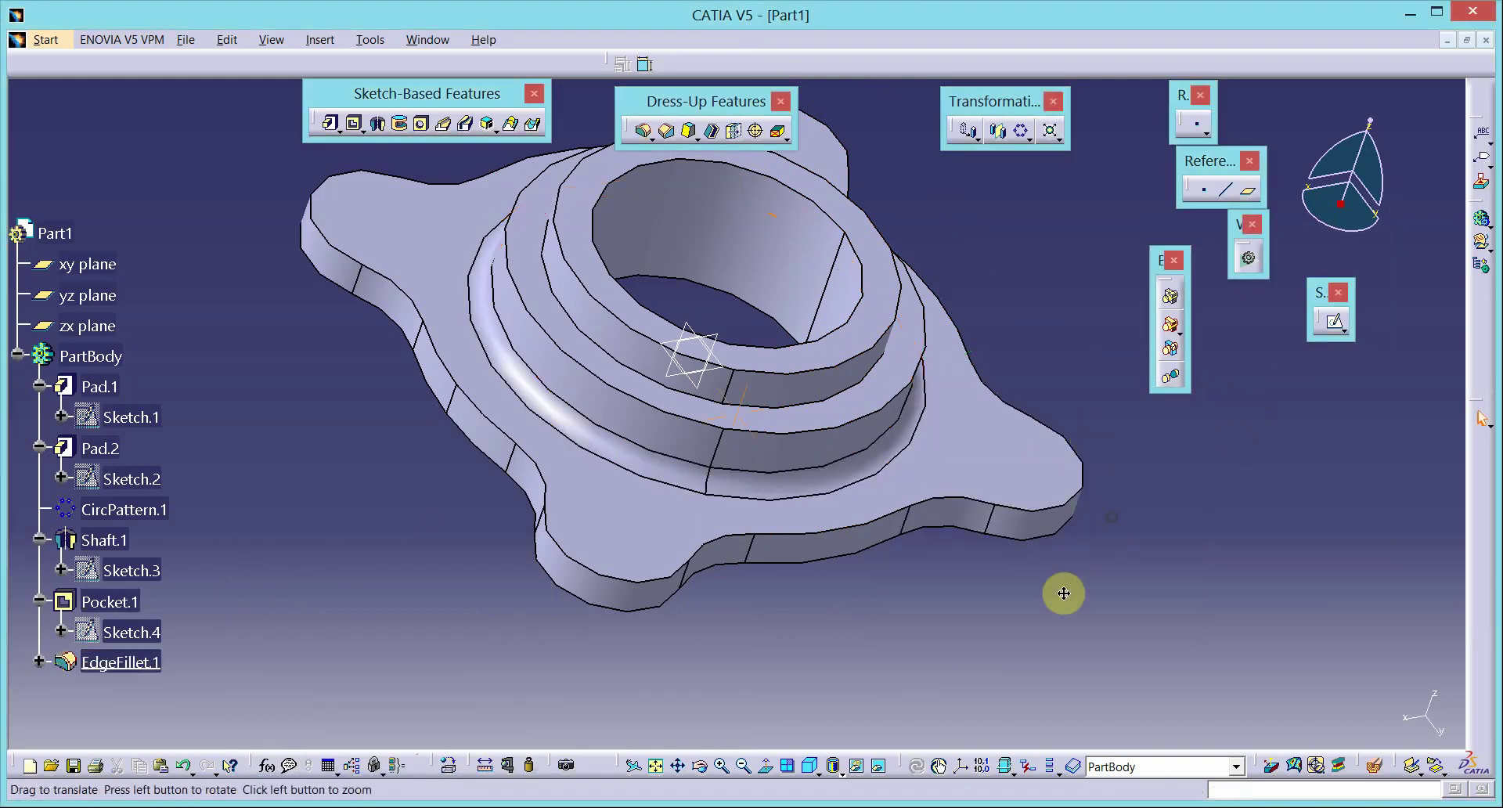
left_click(1023, 543)
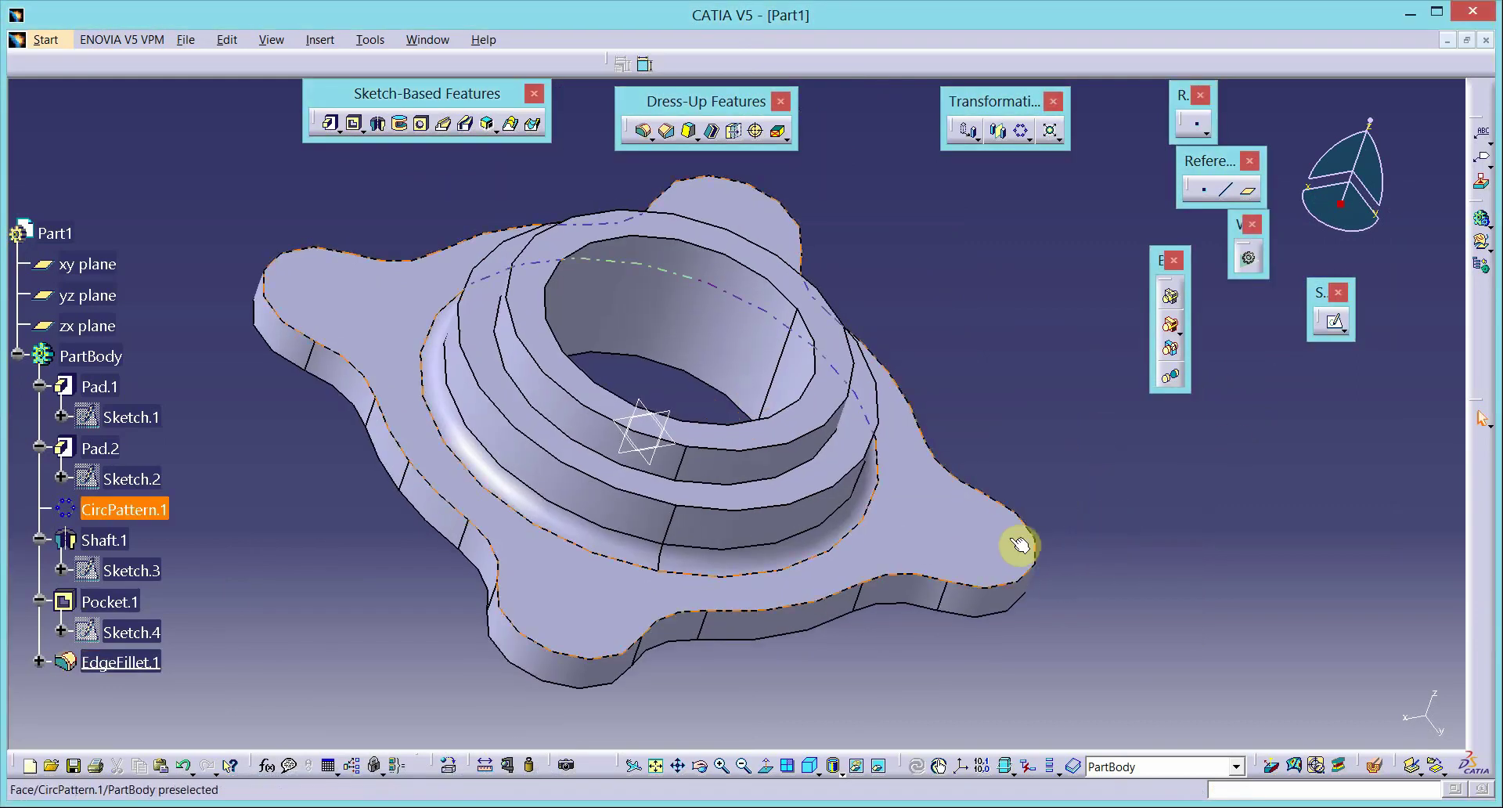
left_click(1333, 321)
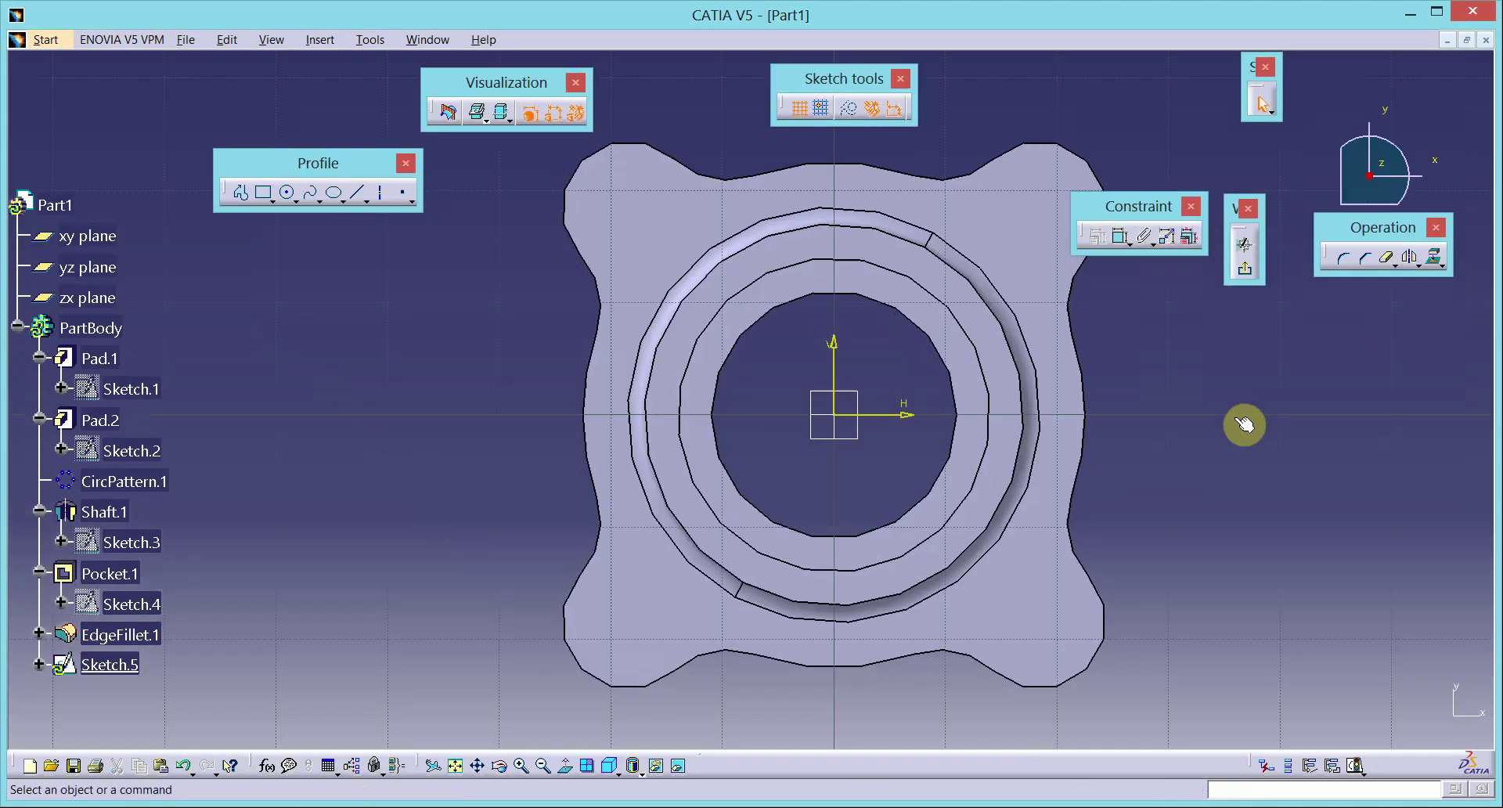
middle_click_drag(1245, 425, 1177, 452)
Step: Draw a small circle beside the flange, dimension its radius and set it to 2.5 mm, the lug hole radius in the Word drawing
left_click(292, 195)
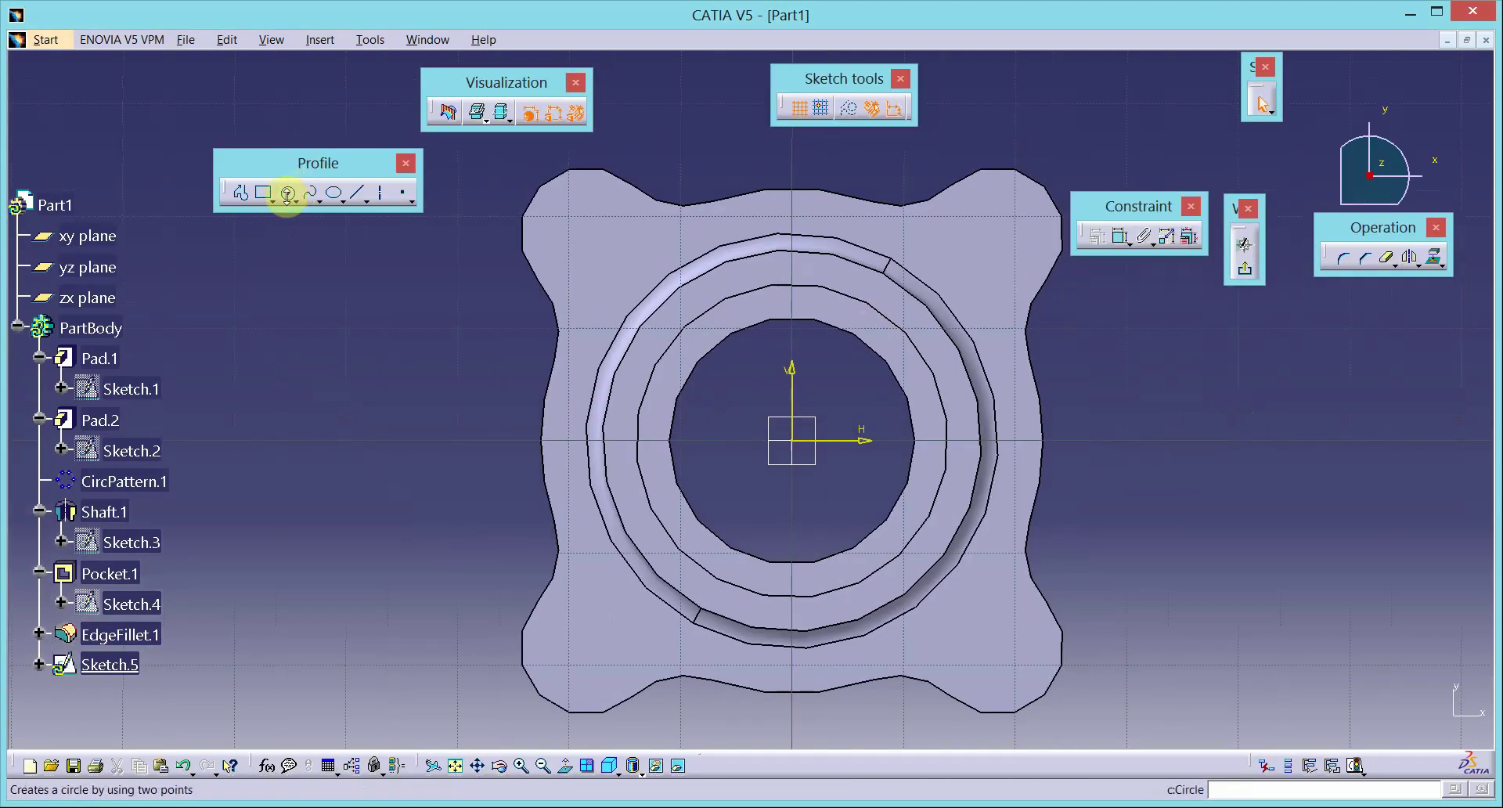
left_click(288, 195)
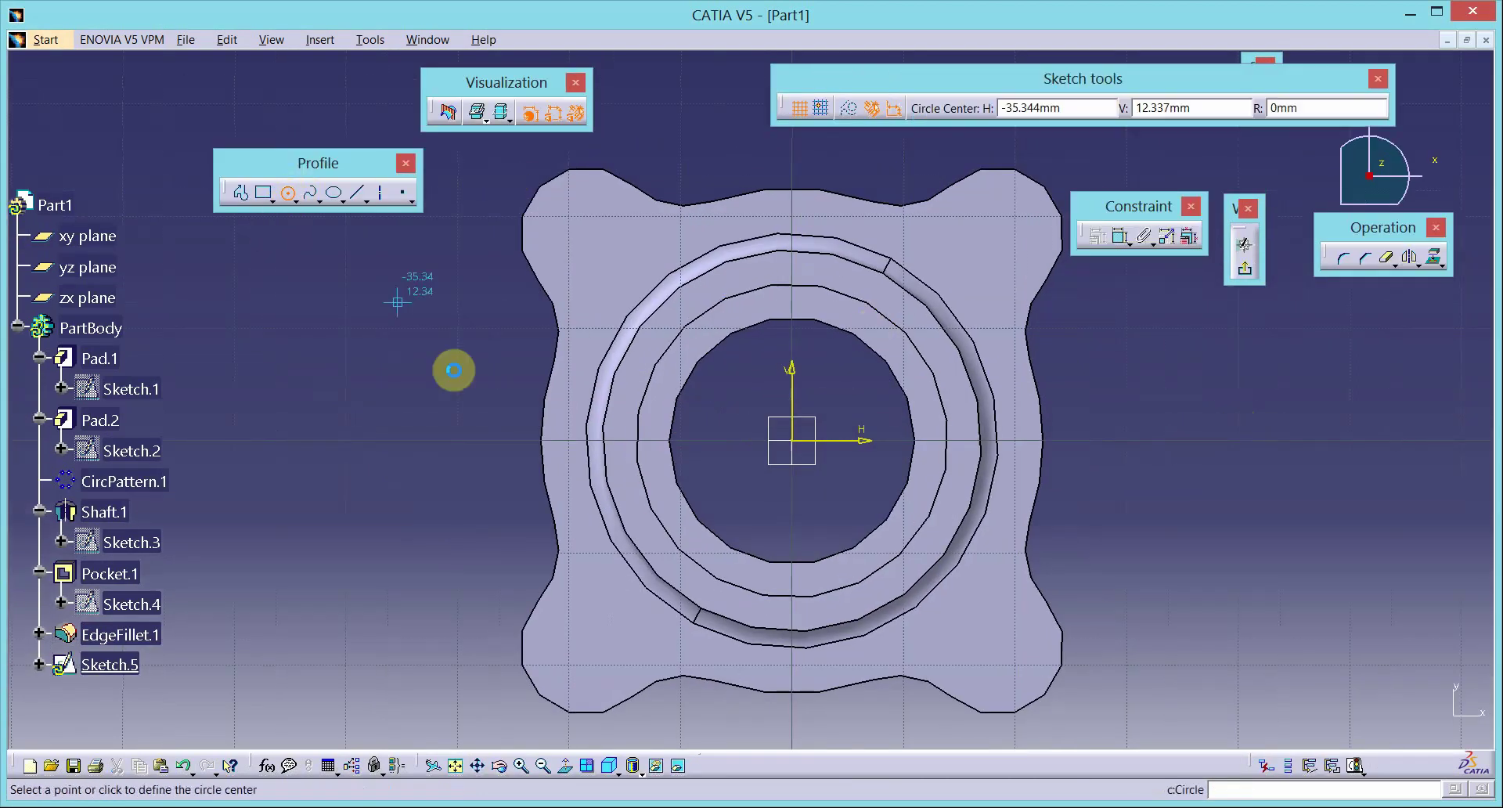
left_click(1134, 379)
left_click(1143, 427)
left_click(1248, 395)
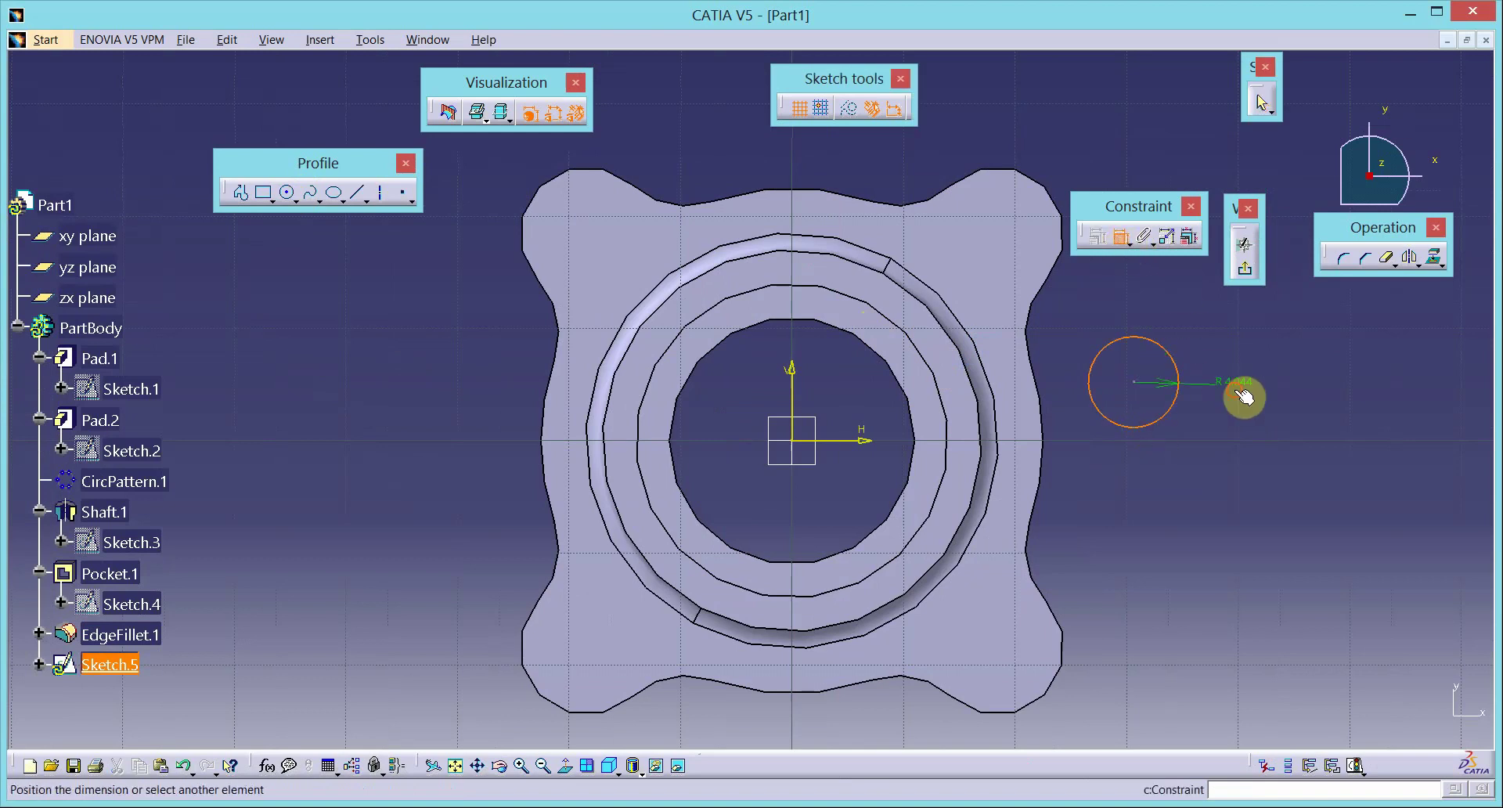
key("alt+Tab")
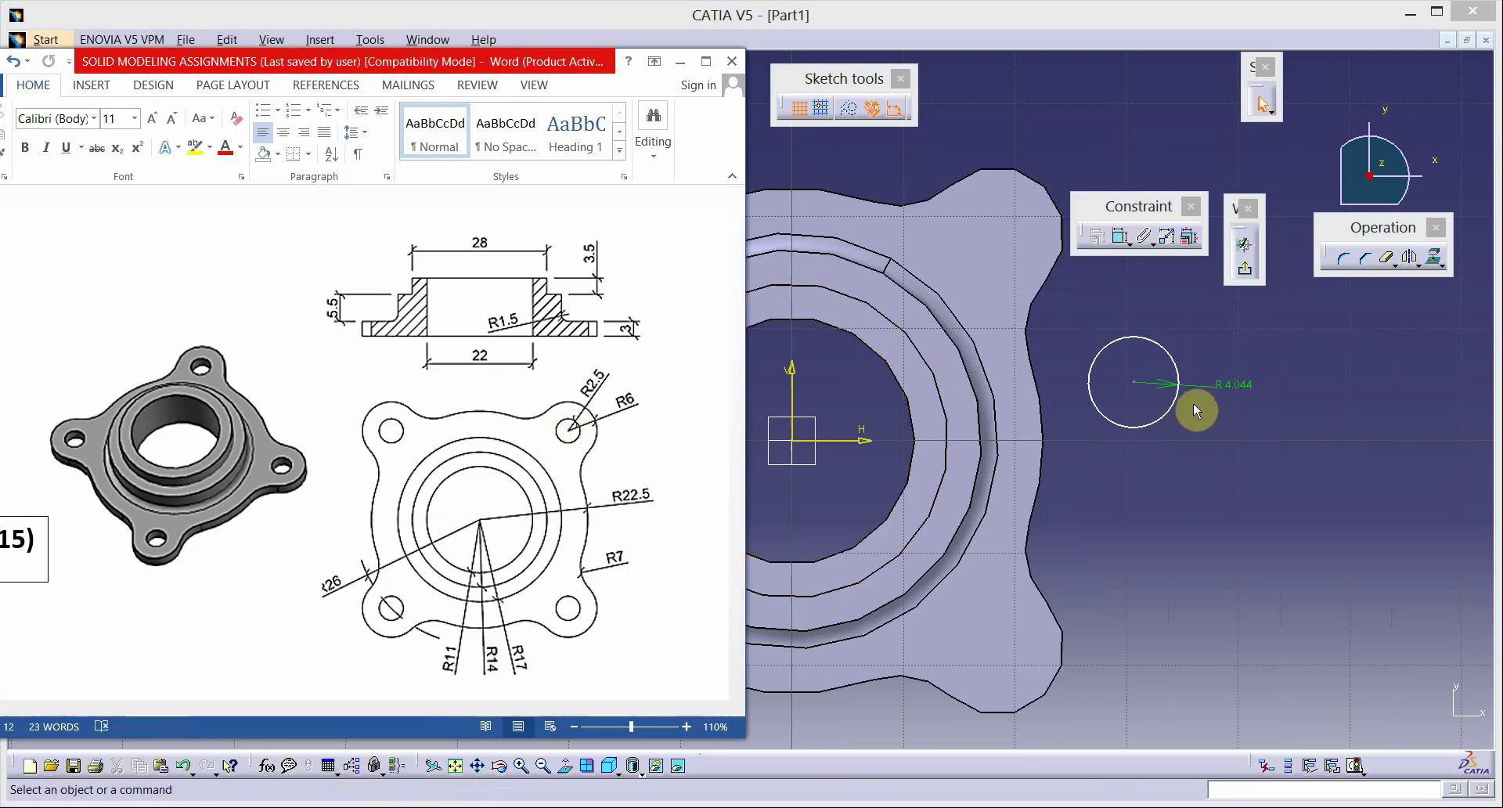
double_click(1248, 389)
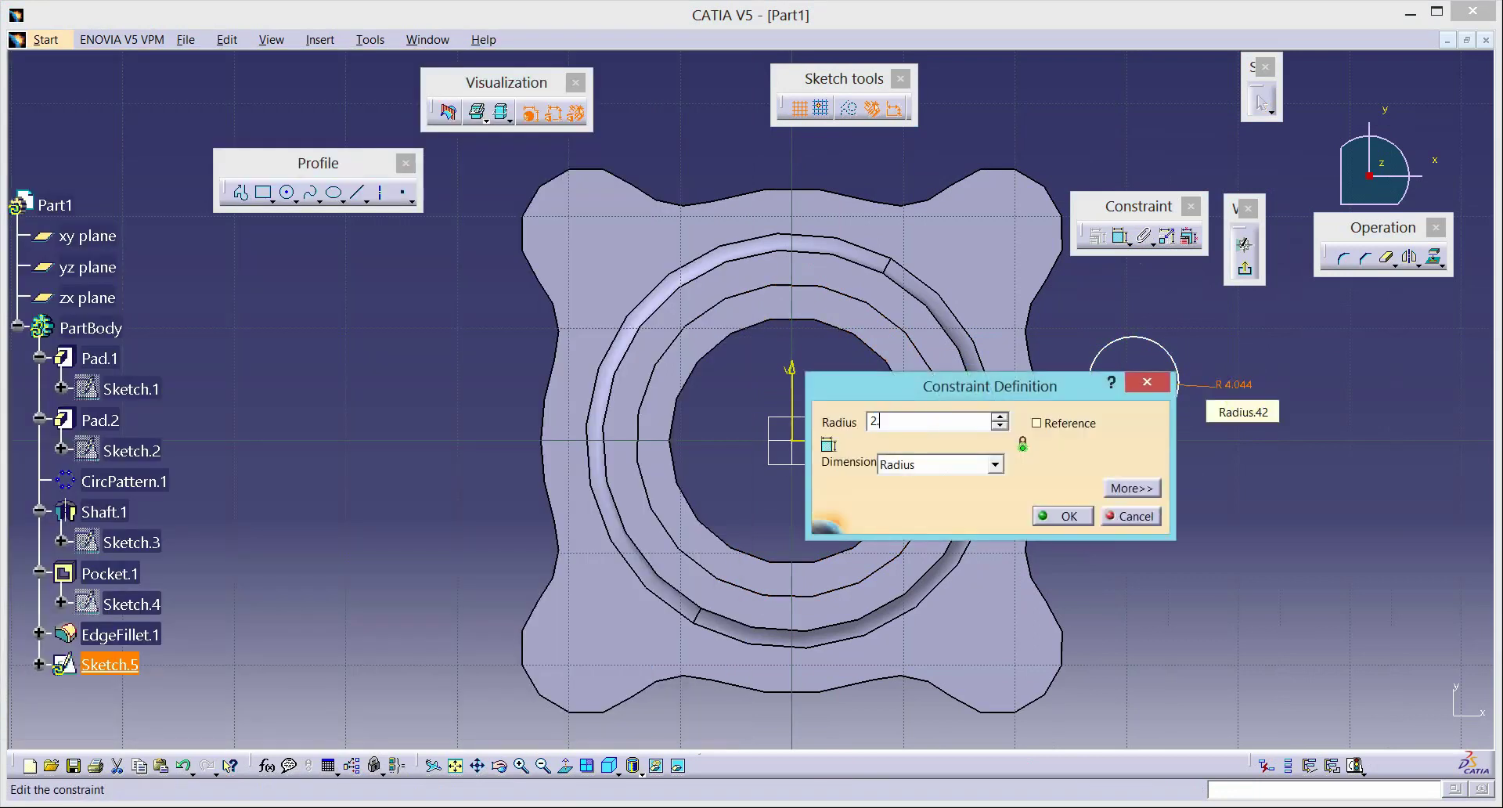
type("2.5")
key("Return")
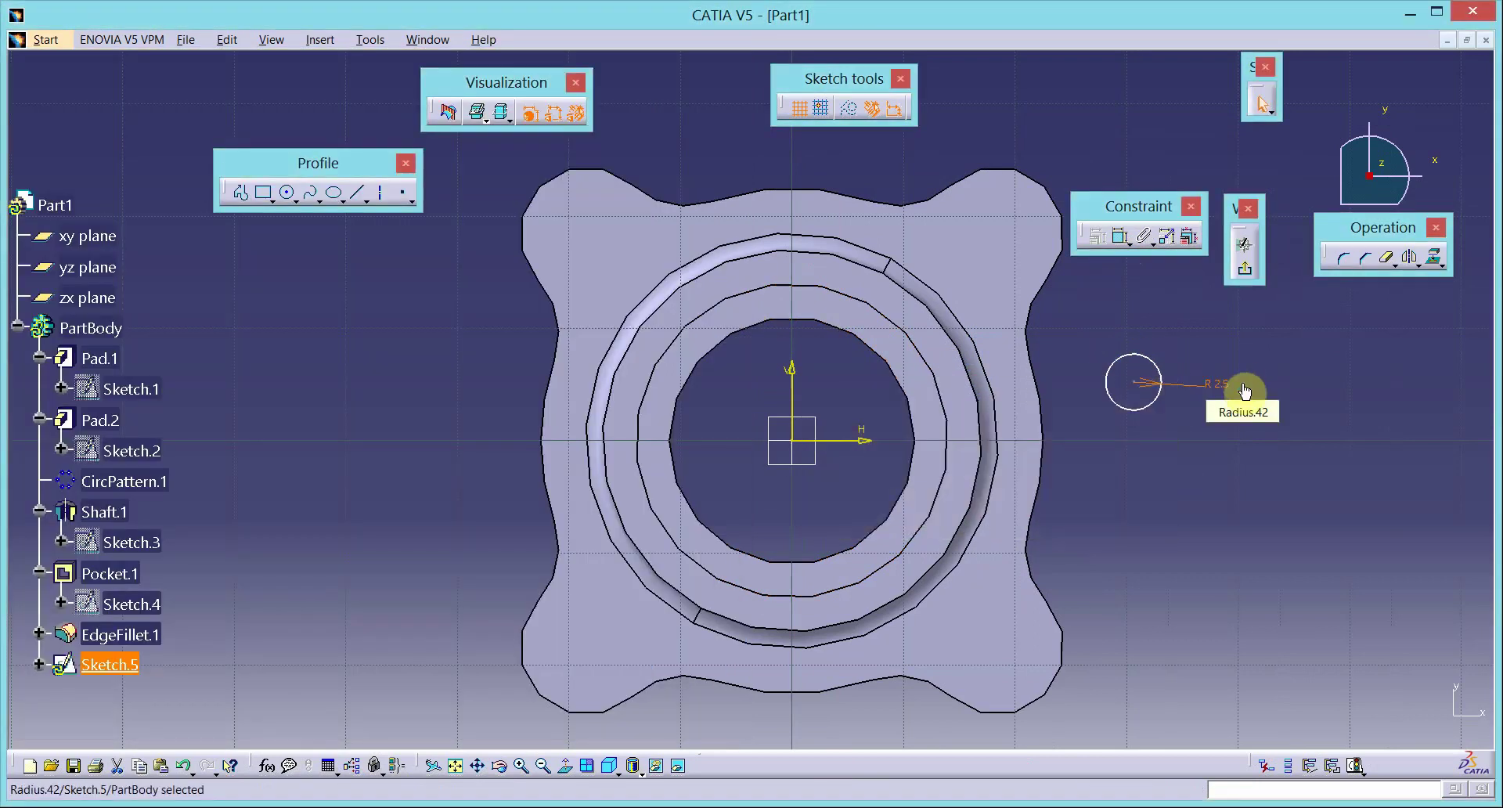
Step: Make the small circle concentric with the rounded outer edge of the lug in the positive H, positive V quadrant
left_click(1151, 408)
left_click(1004, 177, "ctrl")
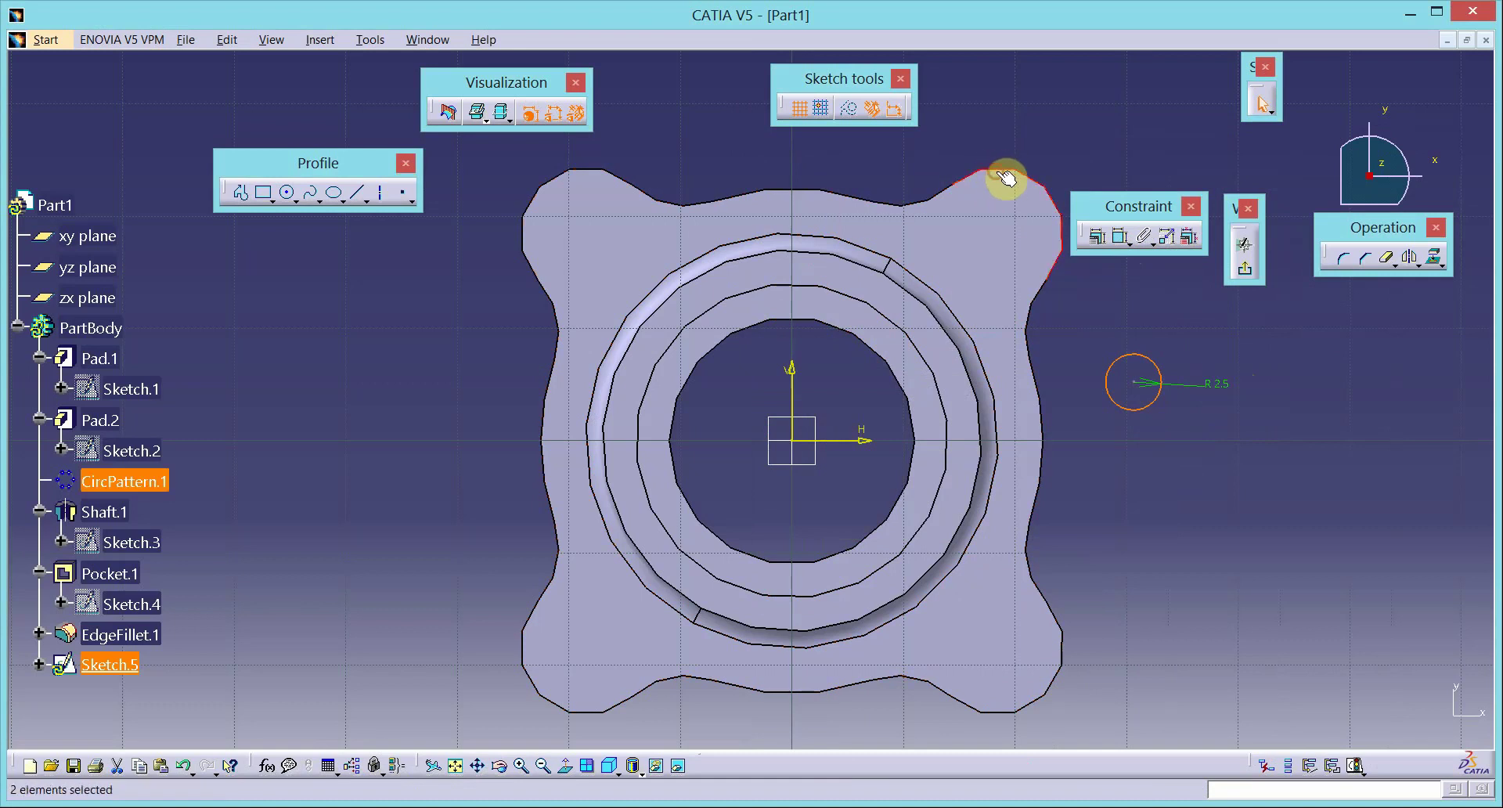
left_click(1089, 236)
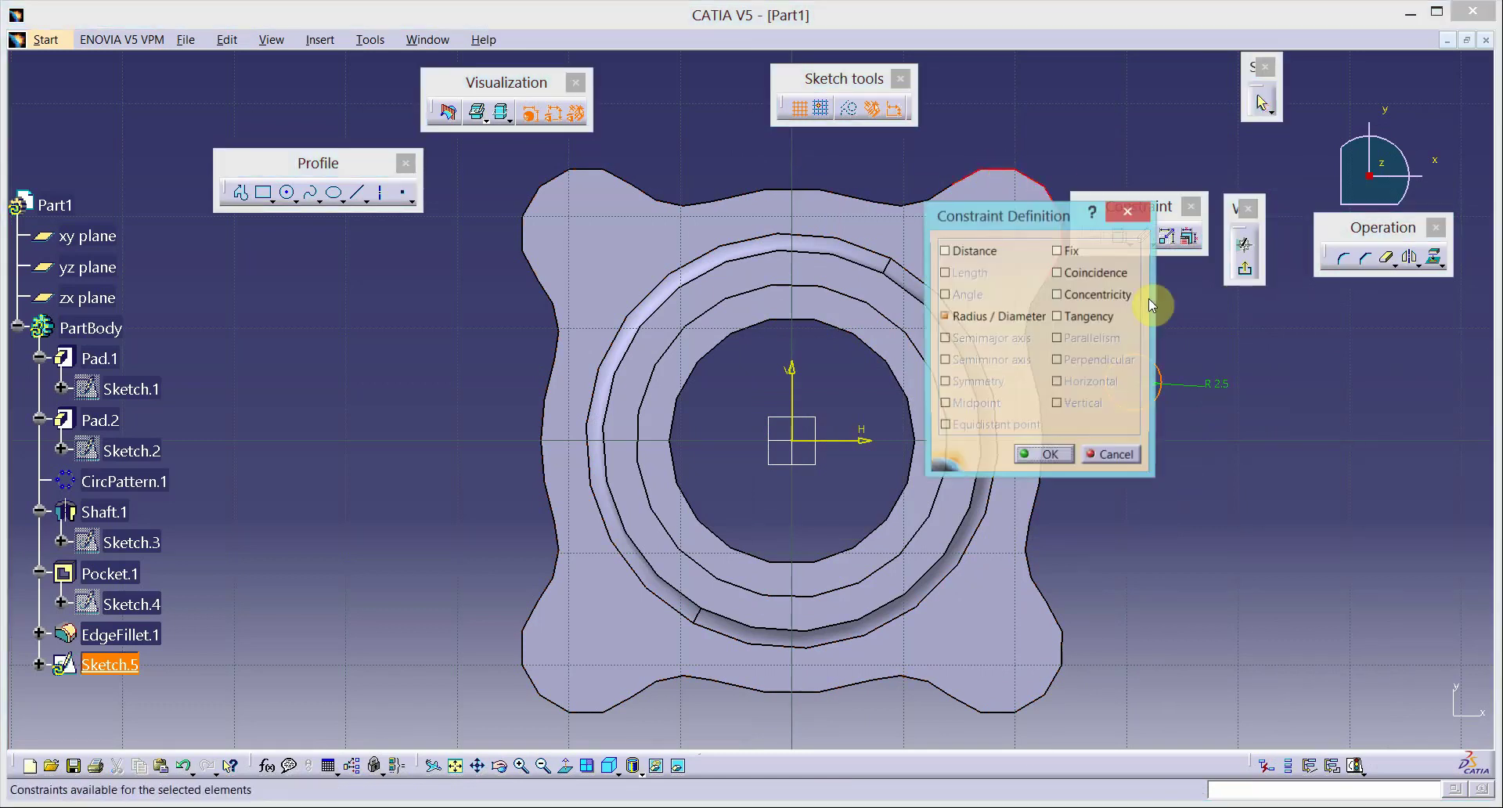
left_click(1043, 457)
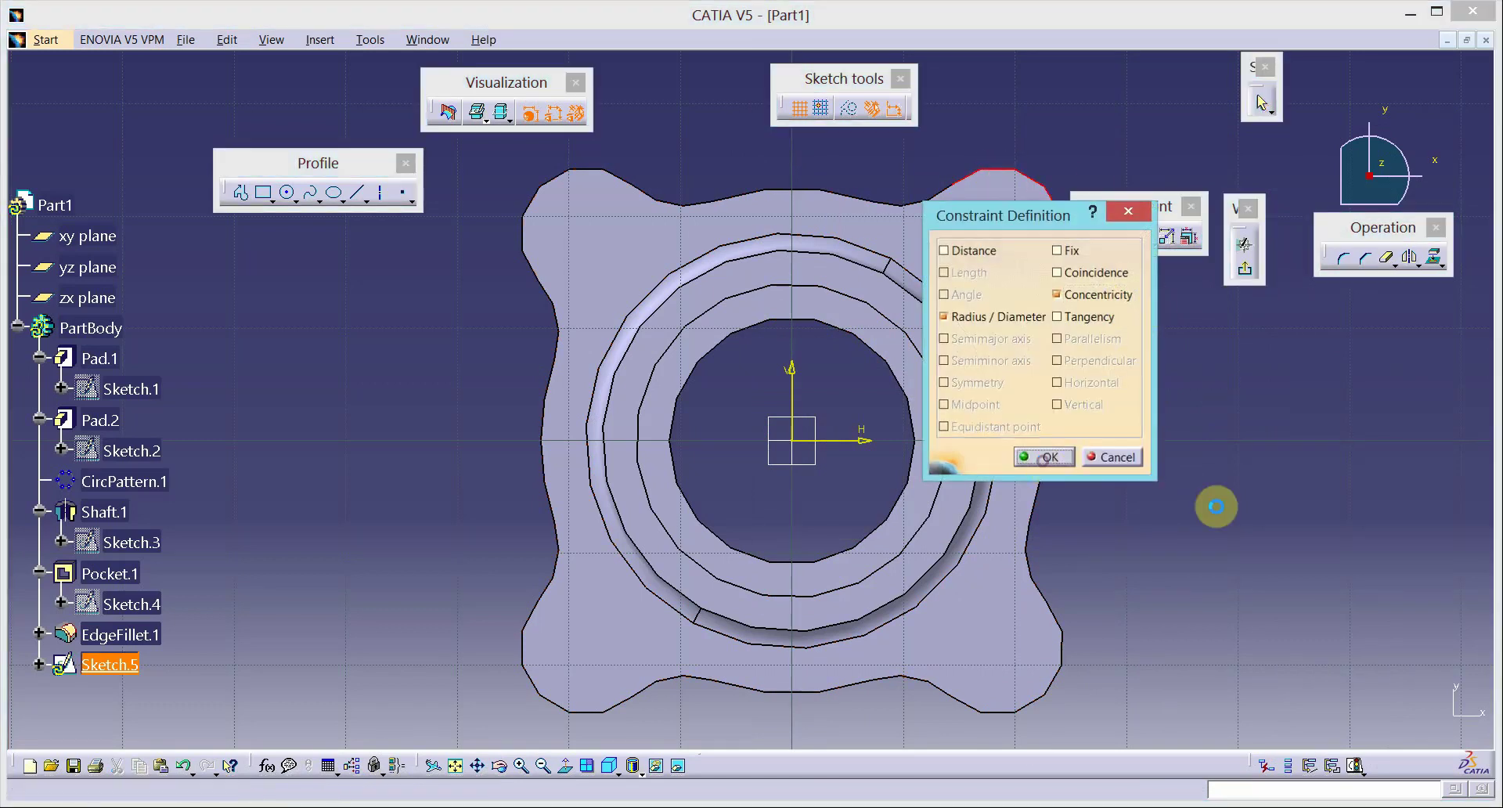
Step: Exit the sketch and cut the lug circle through the base plate as a Pocket with the Up to last limit
middle_click_drag(1178, 467, 1165, 470)
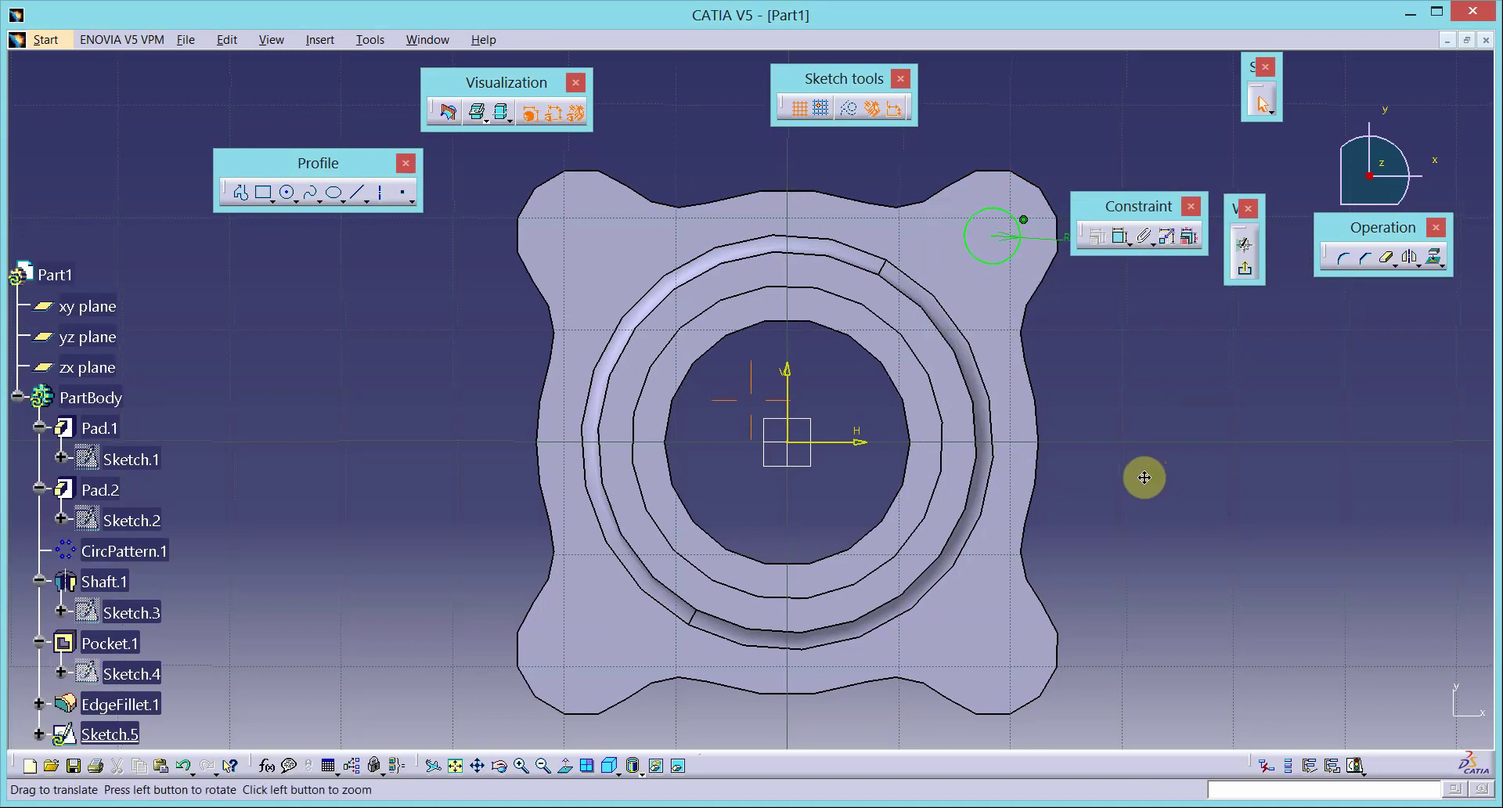
left_click(1248, 273)
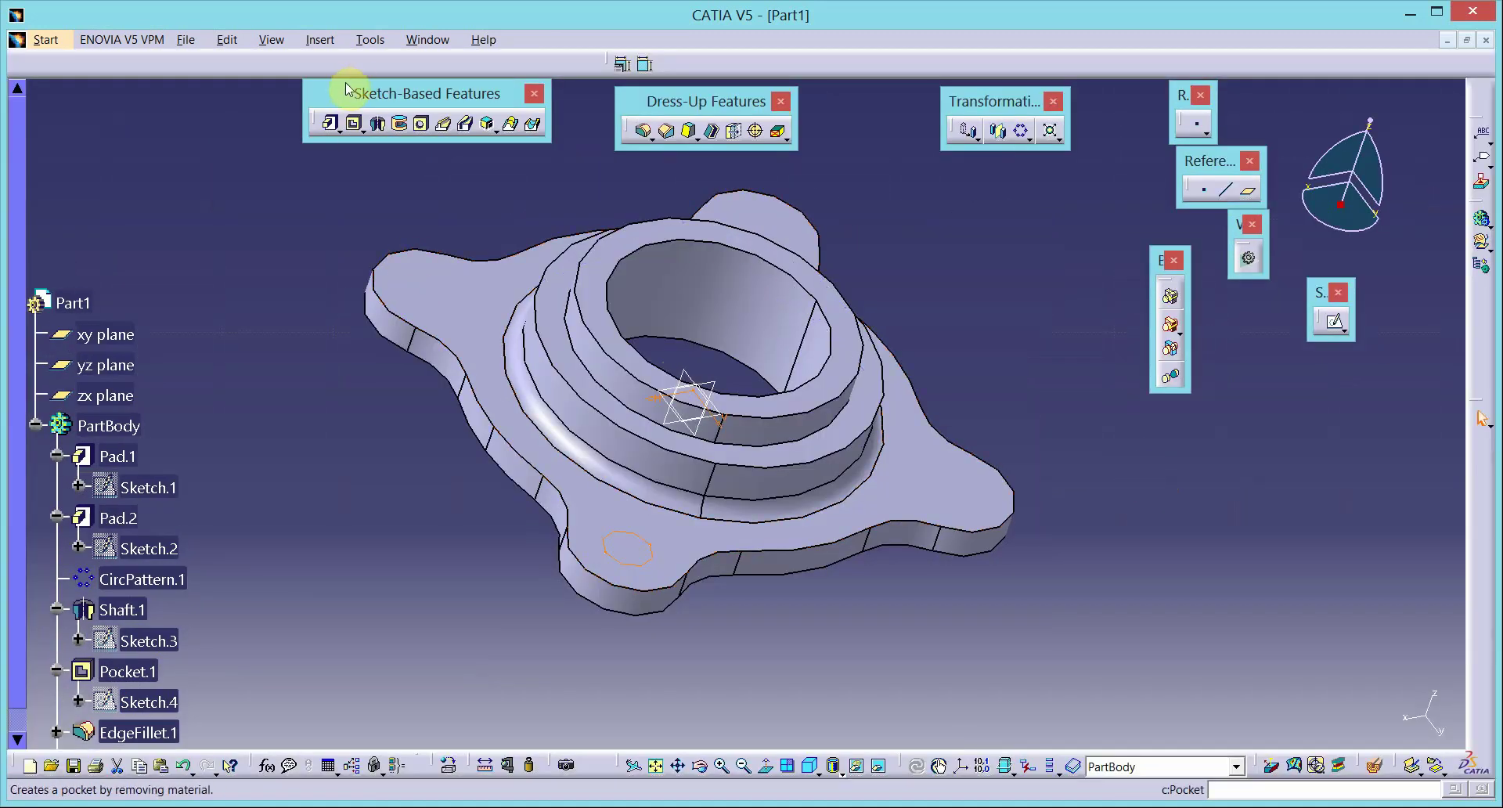
left_click(354, 123)
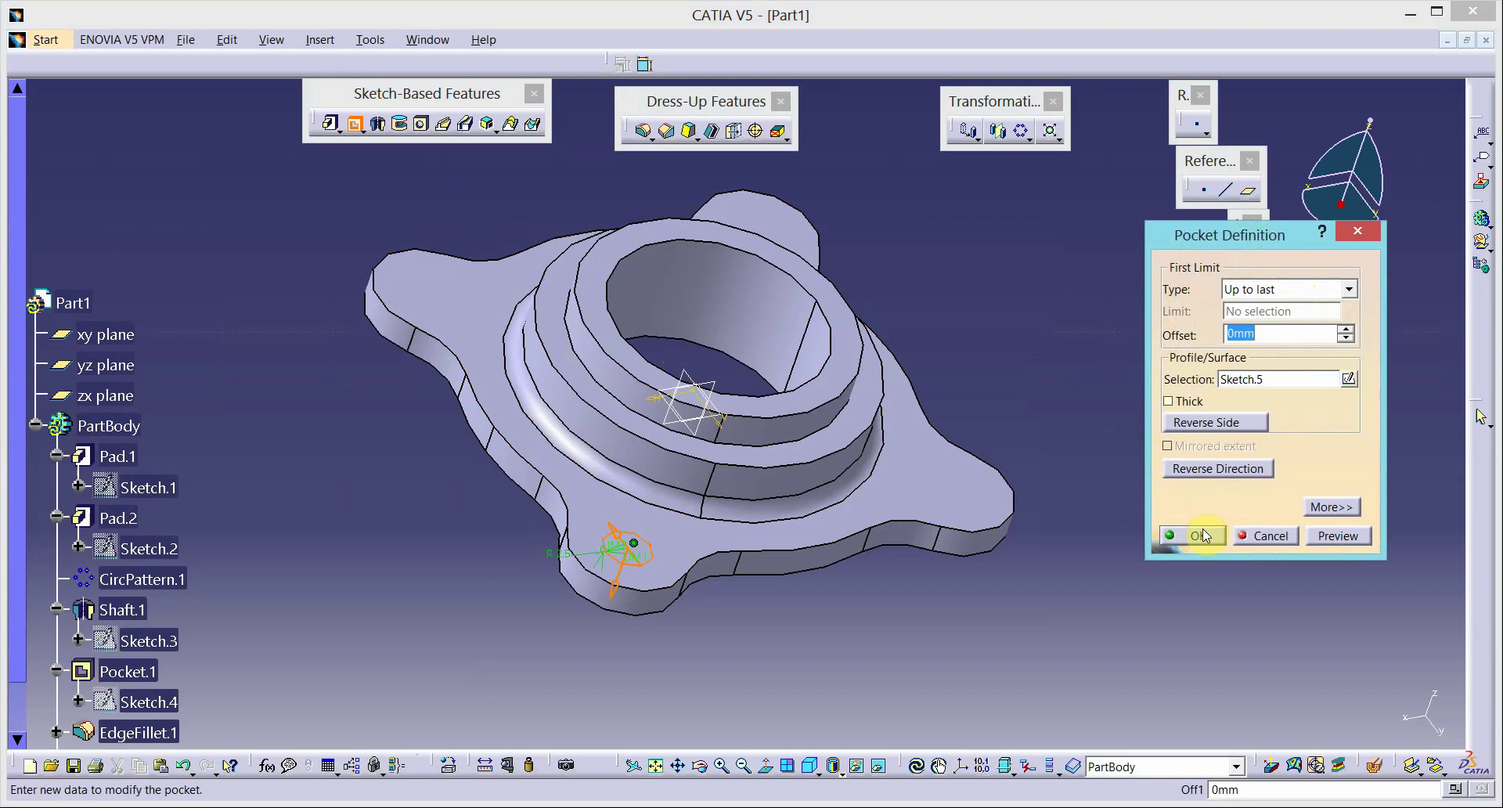
left_click(1205, 535)
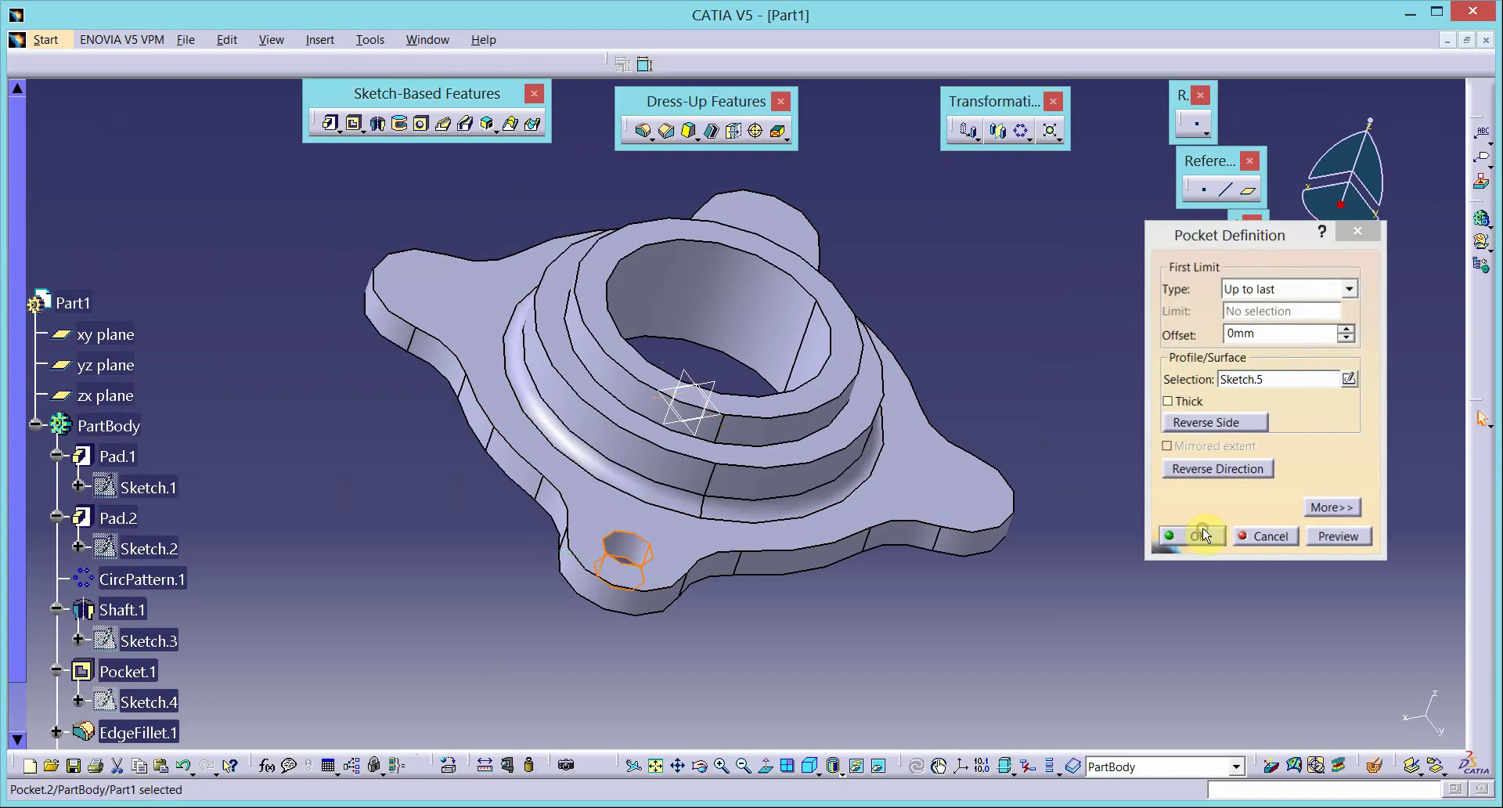
left_click(1024, 131)
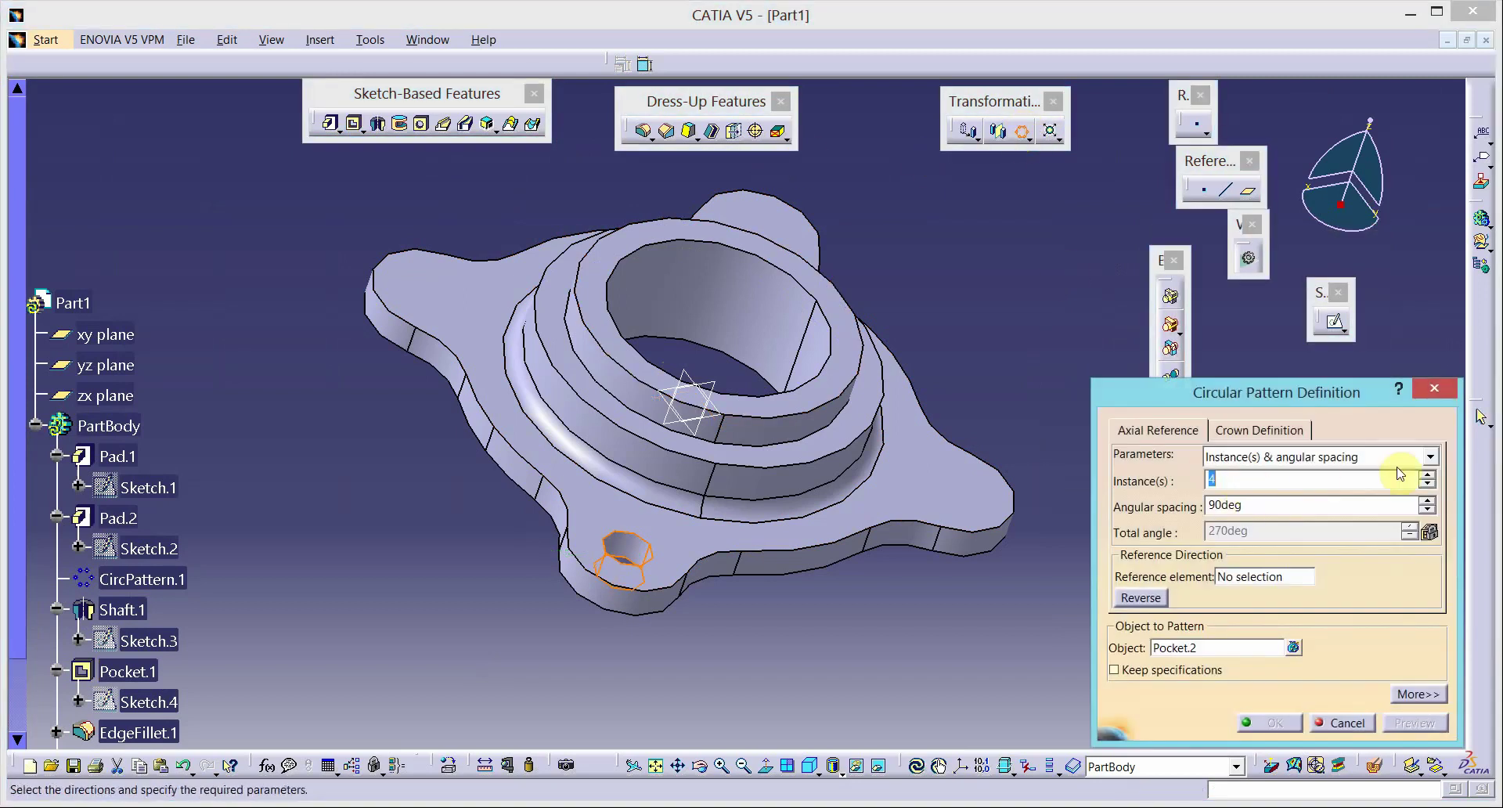
left_click(1432, 459)
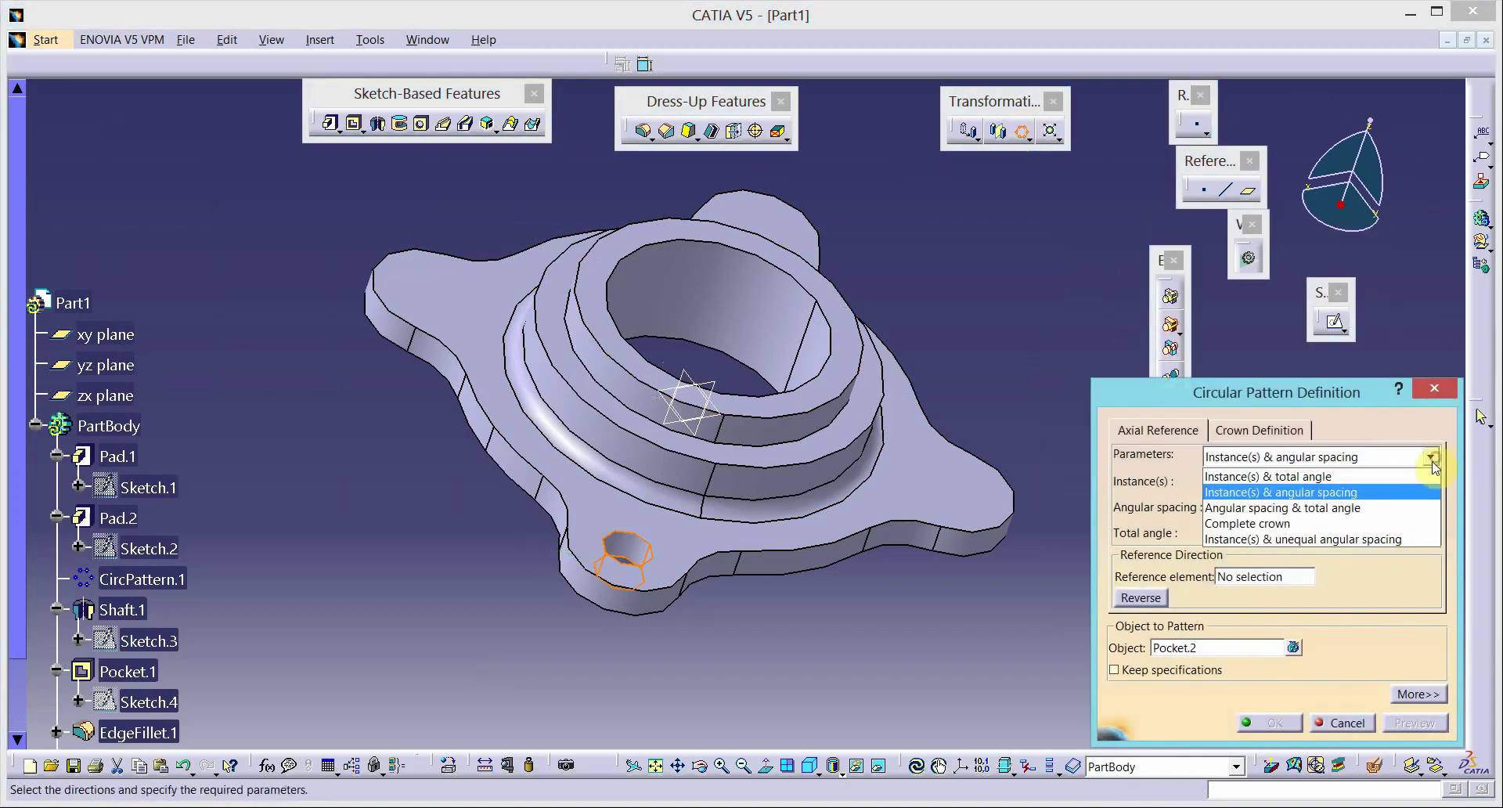
left_click(1348, 523)
left_click(1300, 577)
left_click(925, 483)
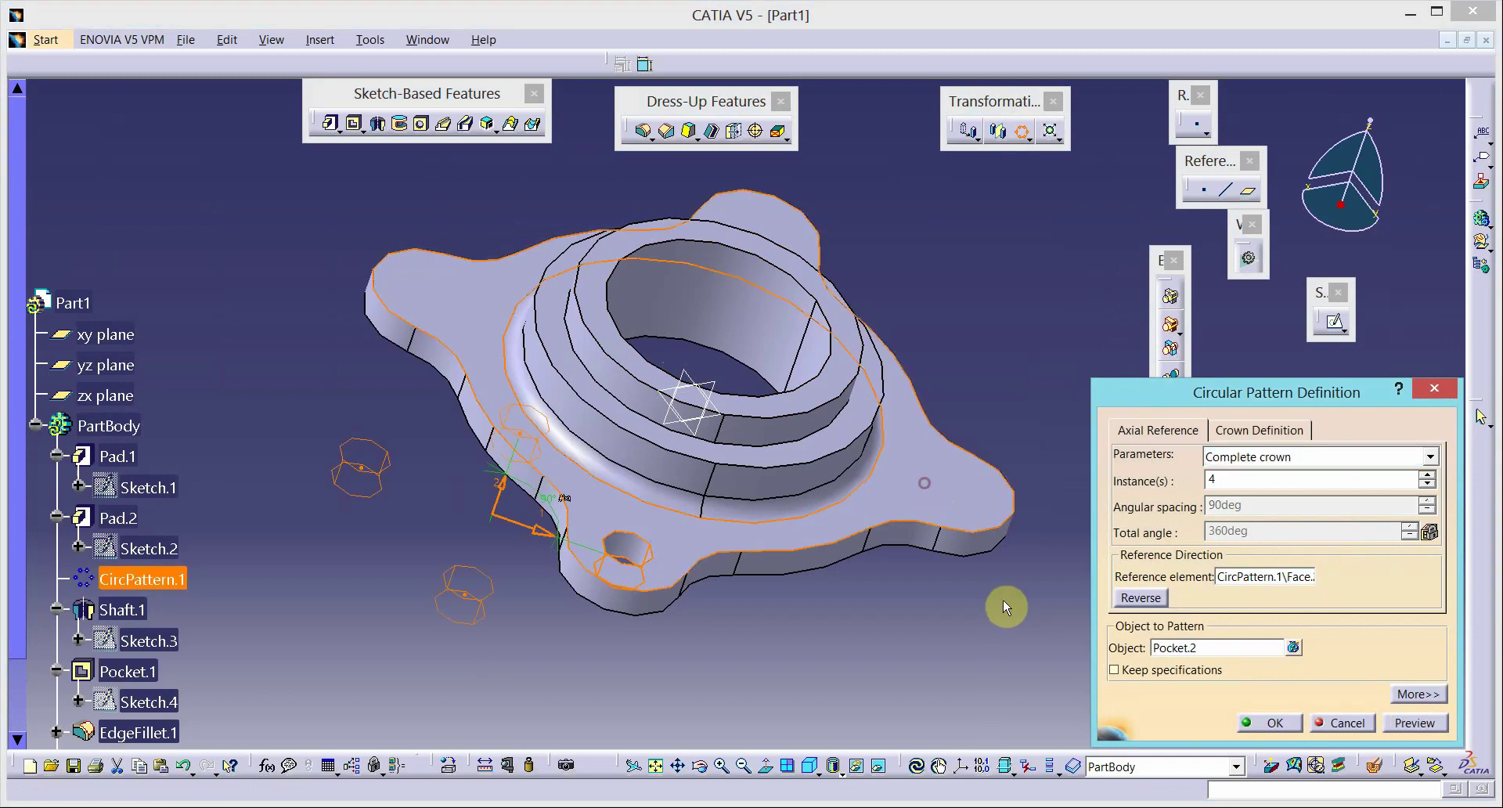
left_click(1143, 599)
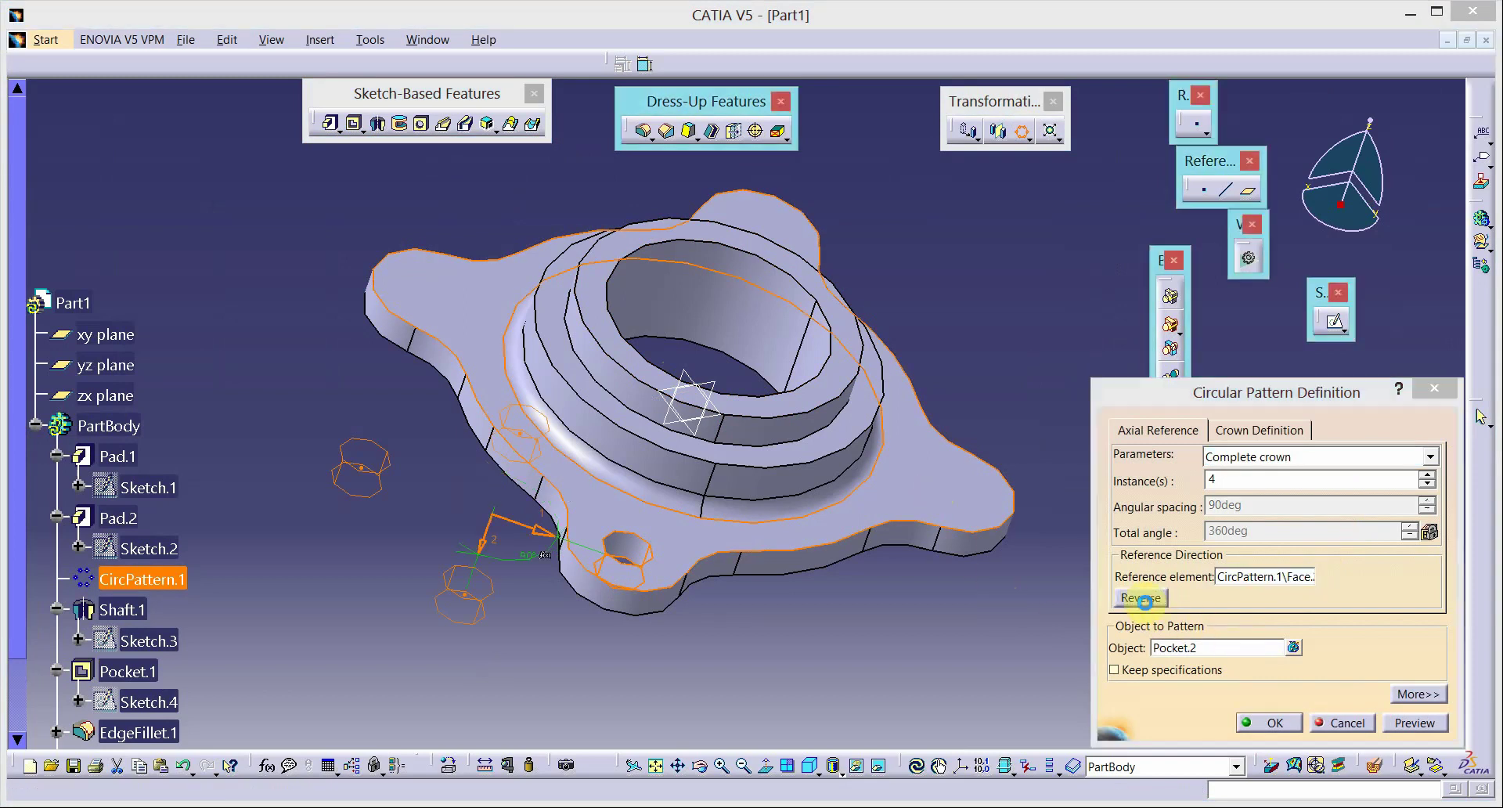
middle_click_drag(1009, 384, 856, 465)
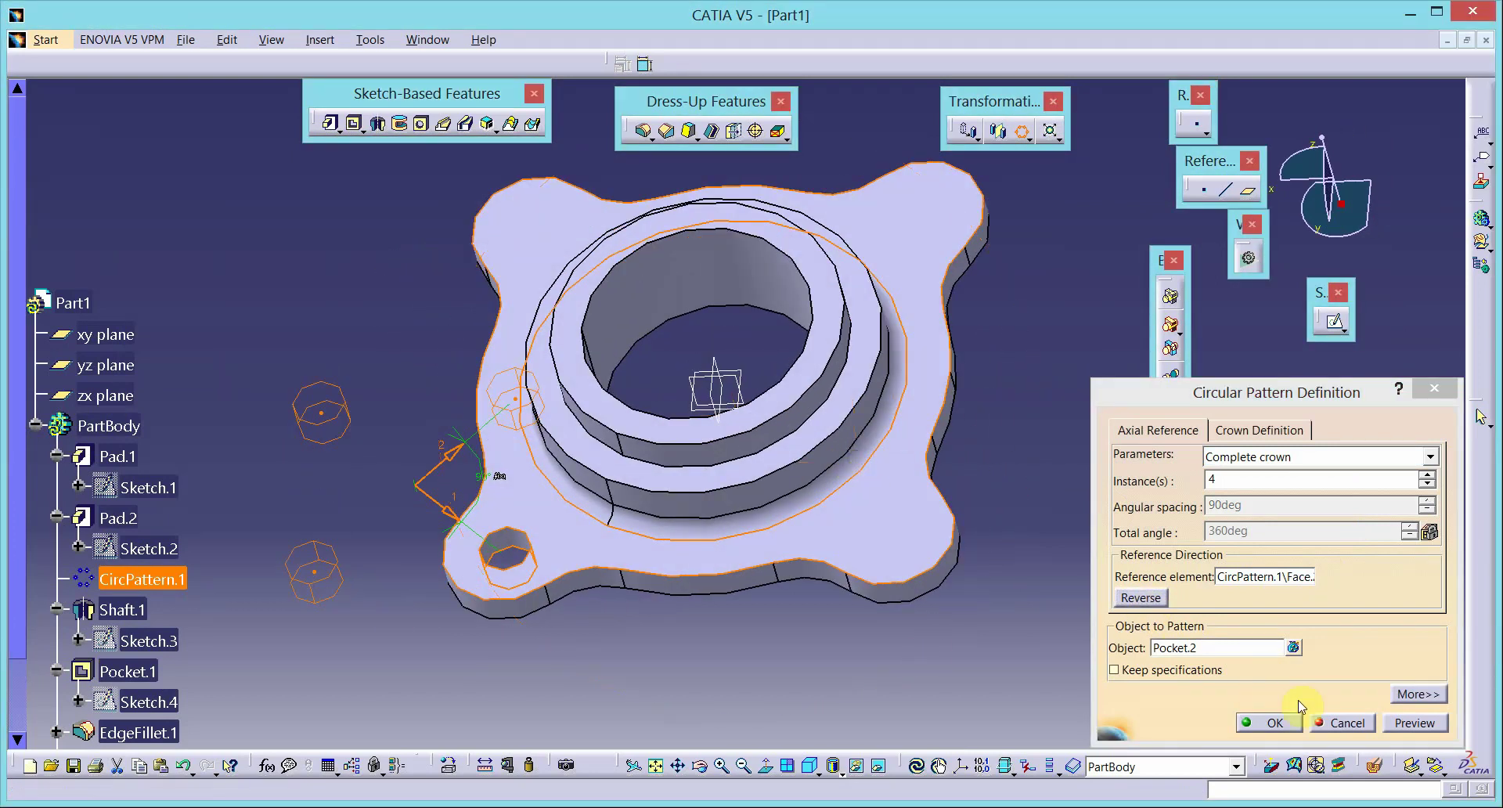
left_click(1322, 716)
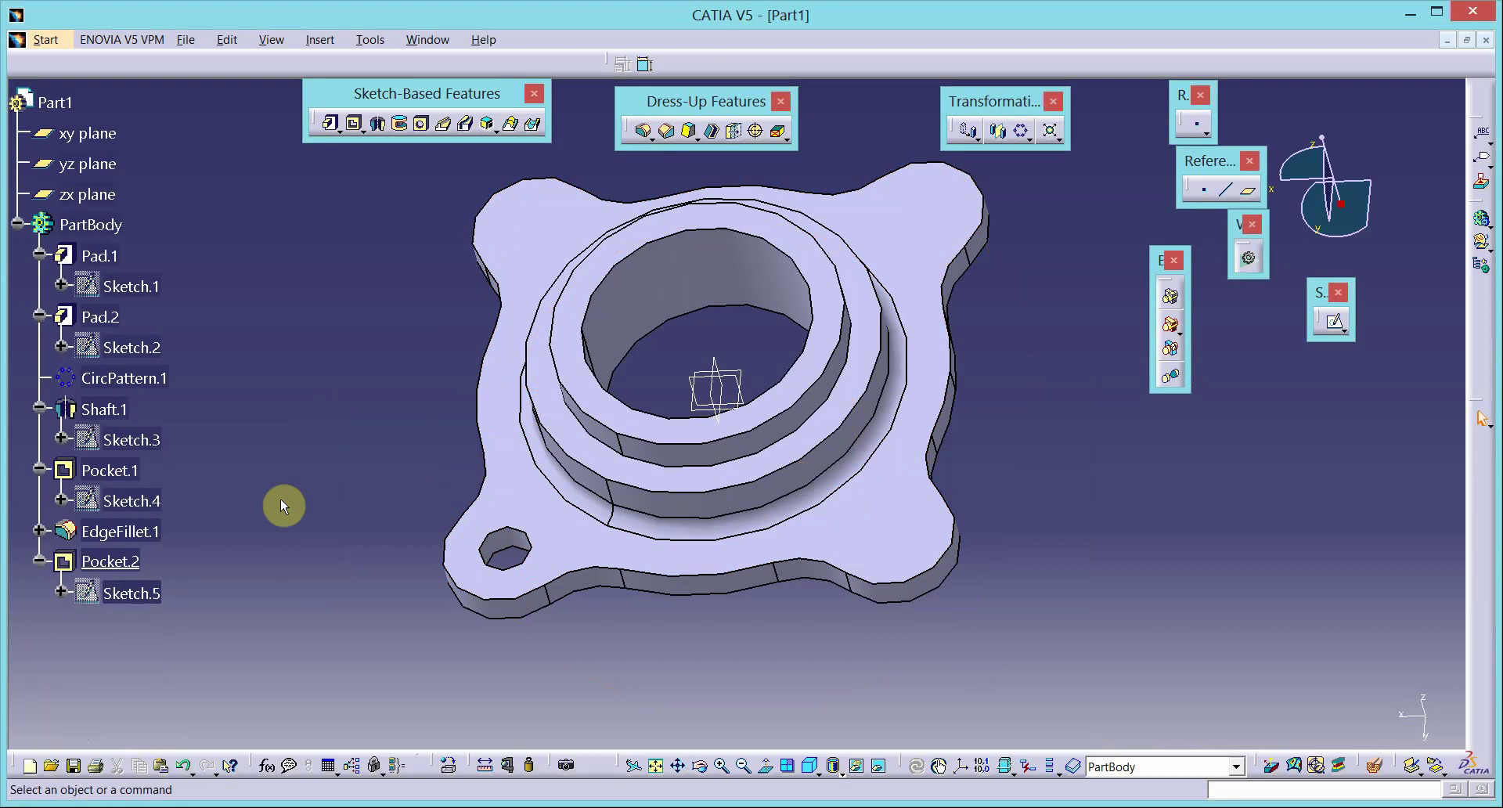
Step: Circular-pattern the lug hole pocket with 4 instances at 90deg spacing, using the hub's stepped shaft face as the reference element
left_click(109, 561)
left_click(1022, 131)
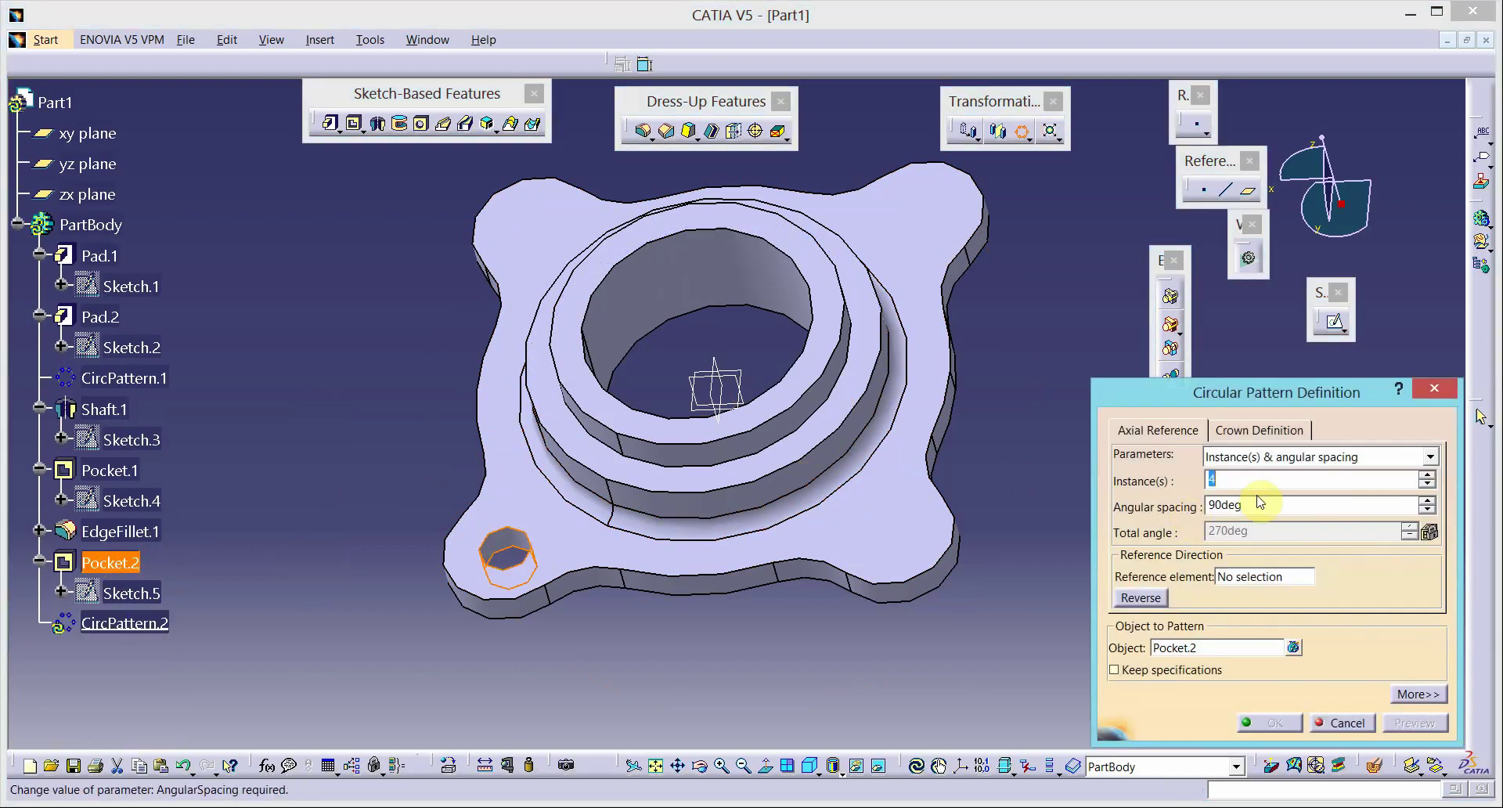
left_click(1249, 575)
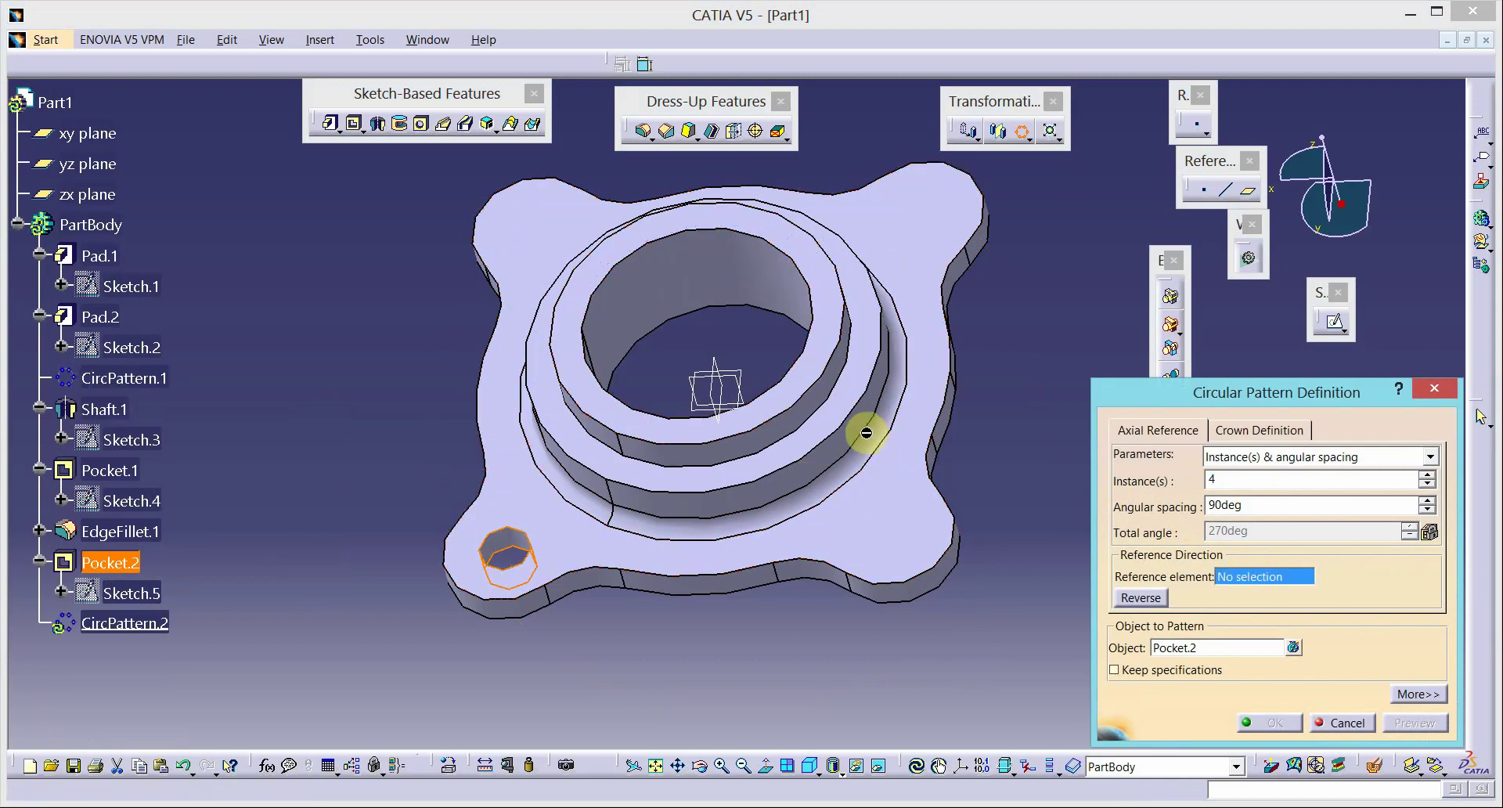
left_click(841, 424)
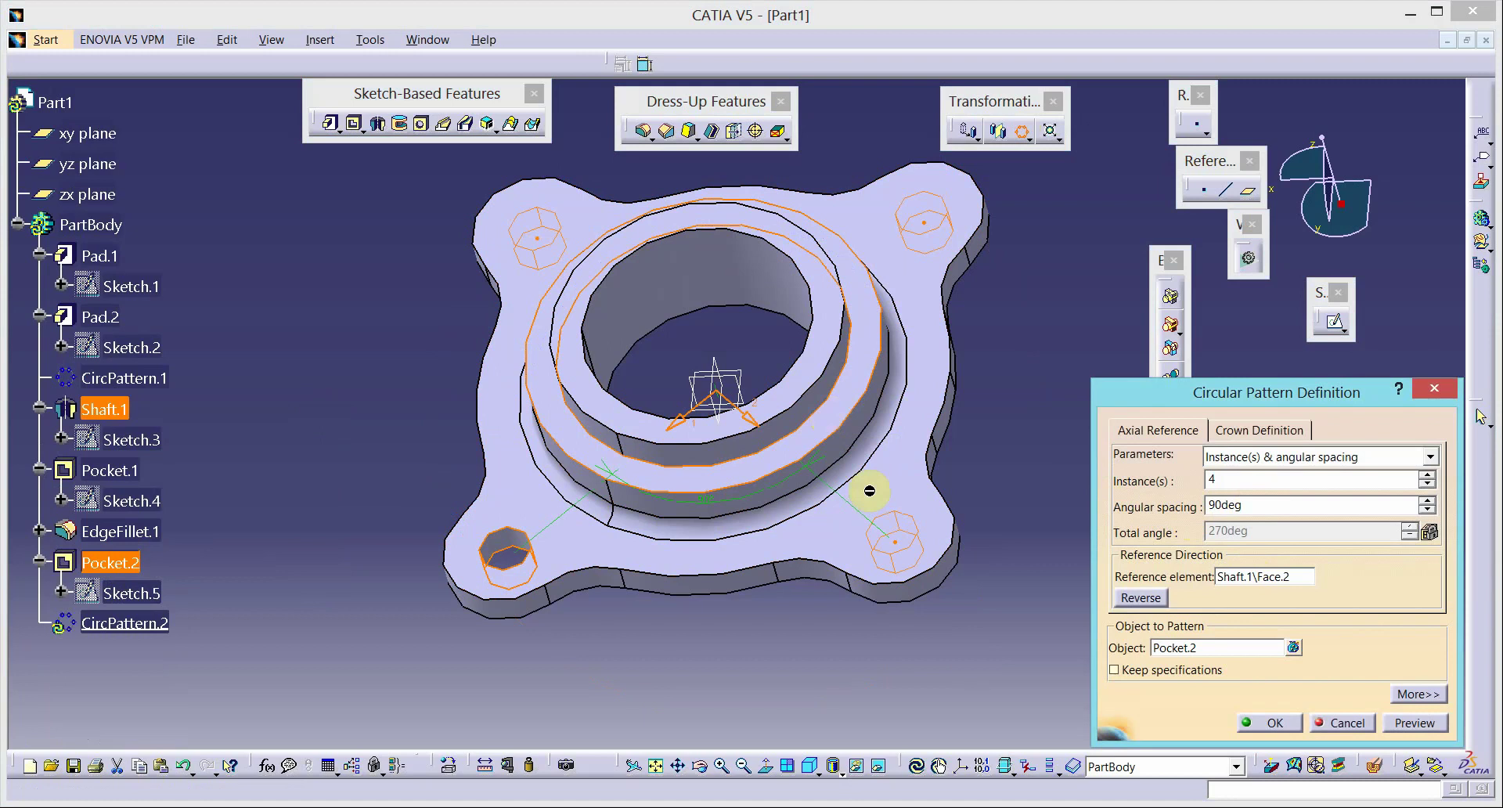
left_click(1281, 721)
middle_click_drag(1080, 469, 1078, 502)
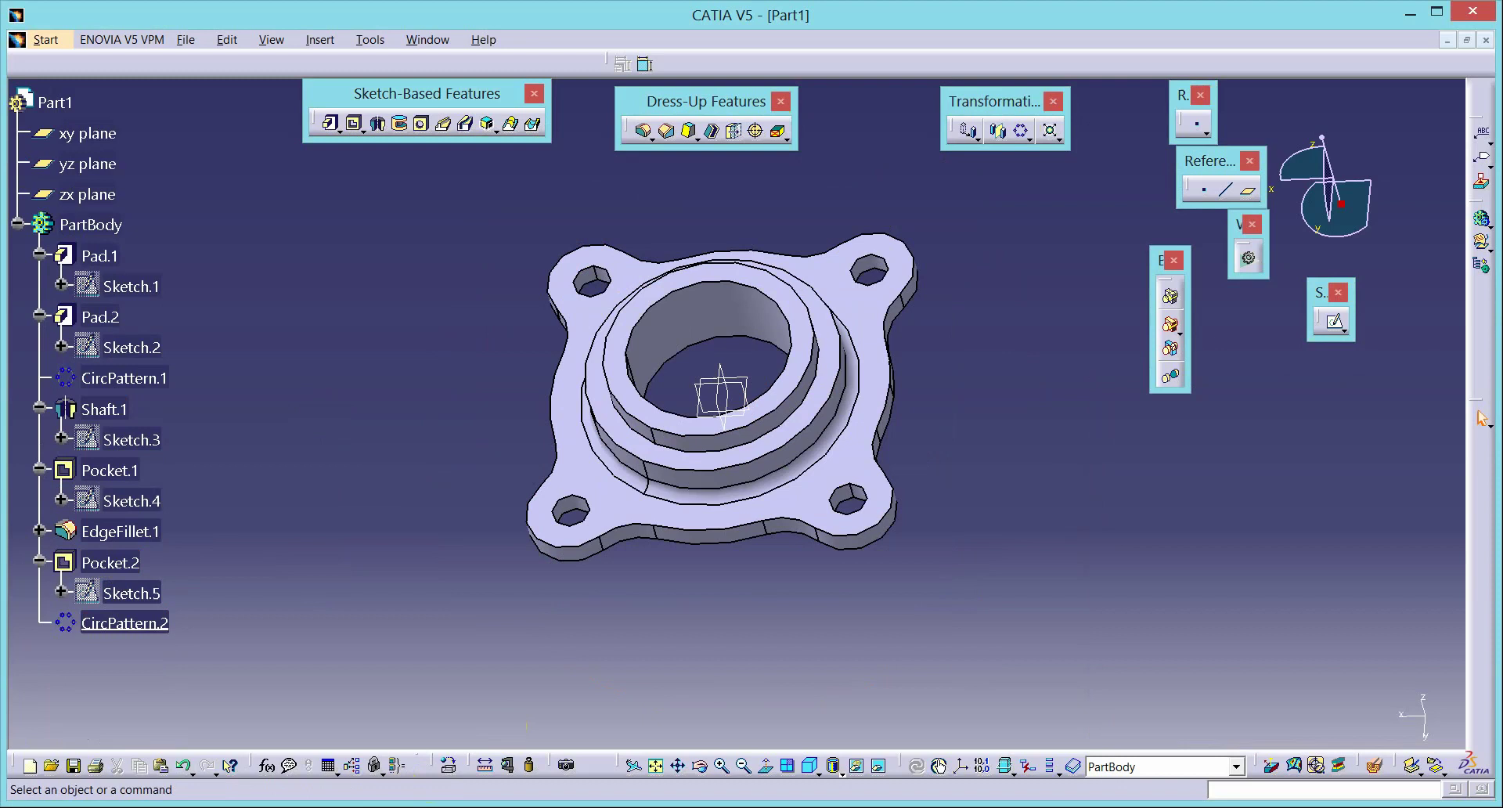
Step: Compare the flange with the assignment drawing in Word, viewing the CATIA model in the isometric orientation
key("alt+Tab")
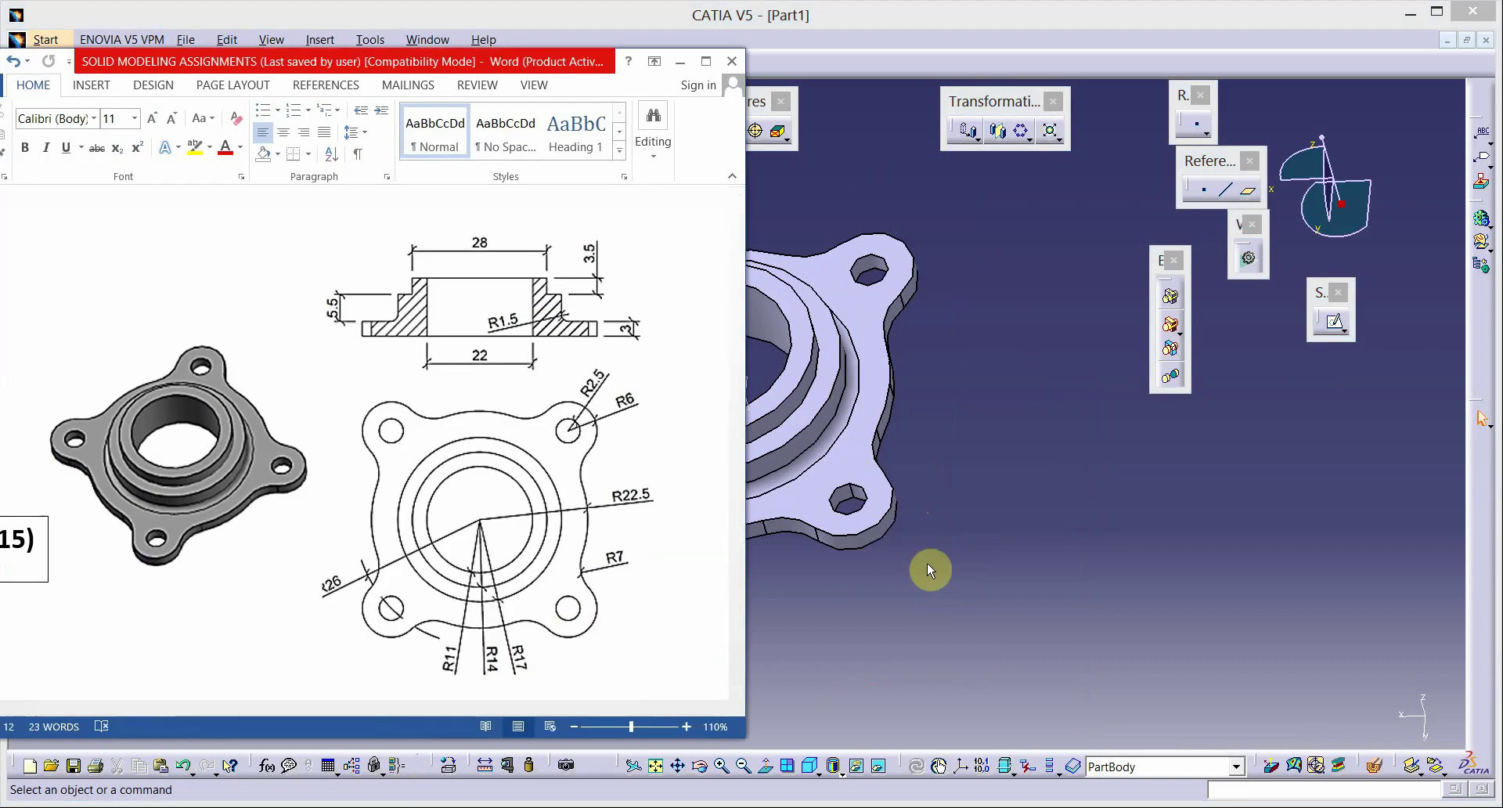
key("alt+Tab")
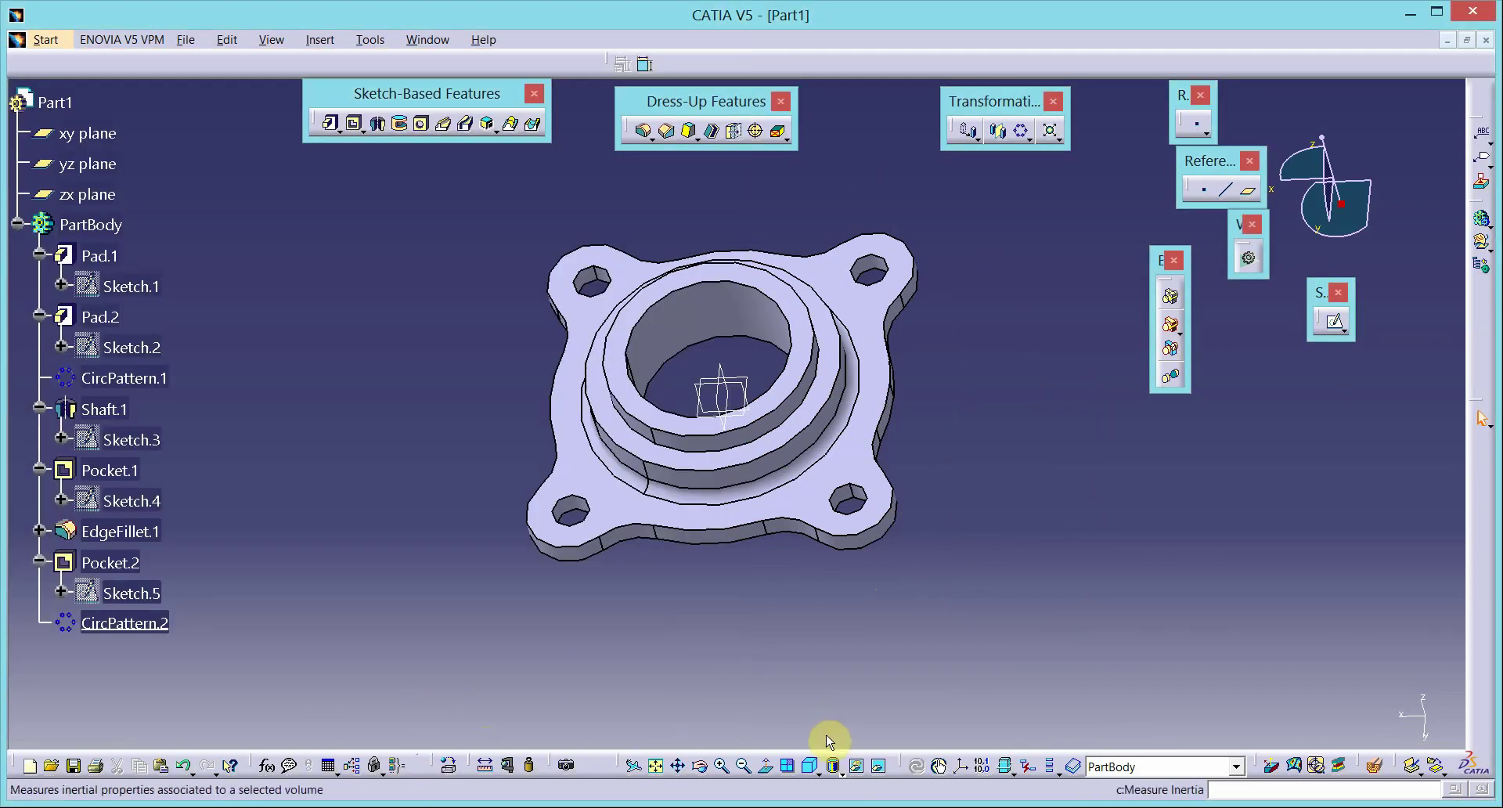
left_click(809, 766)
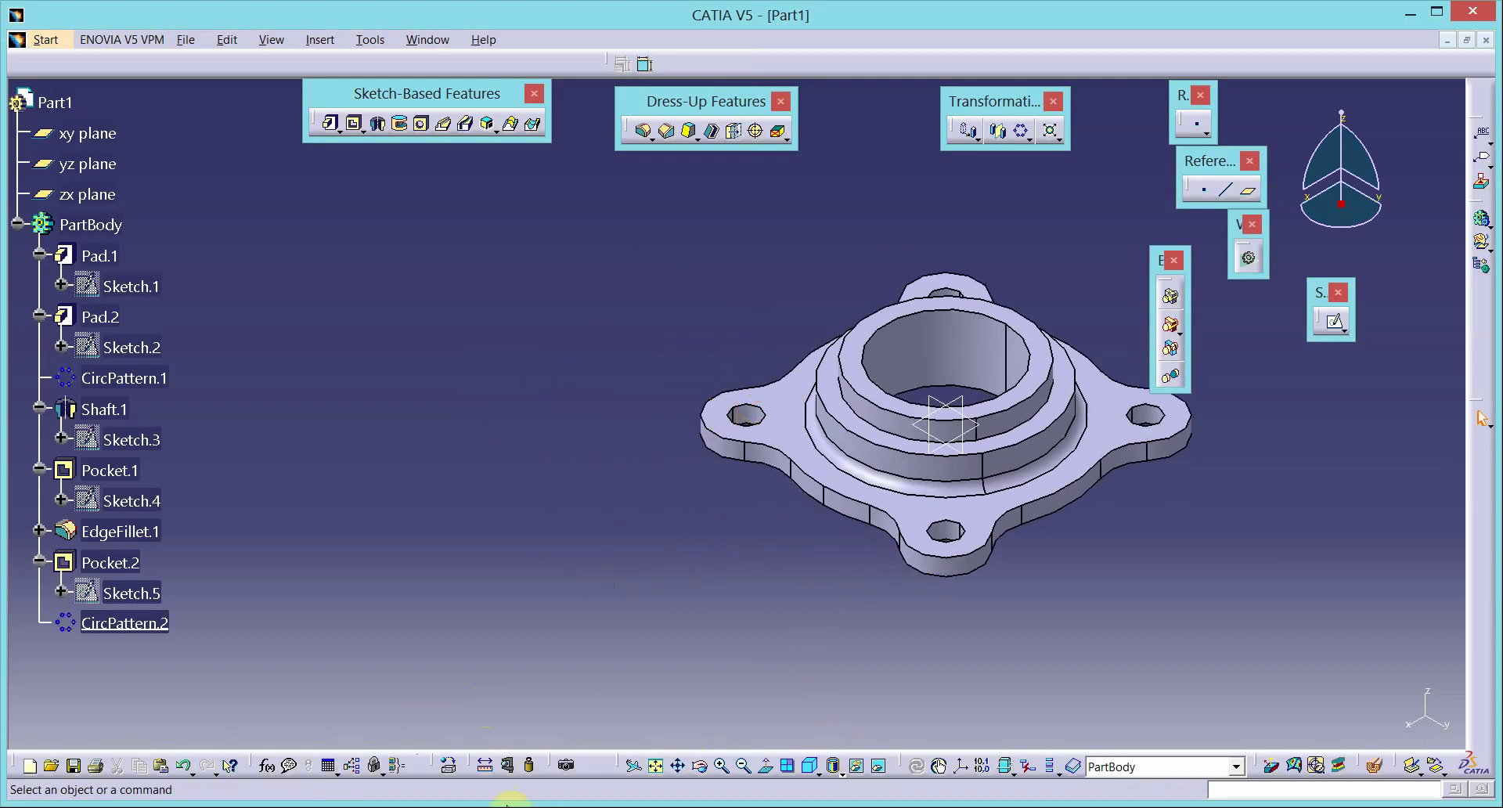
key("alt+Tab")
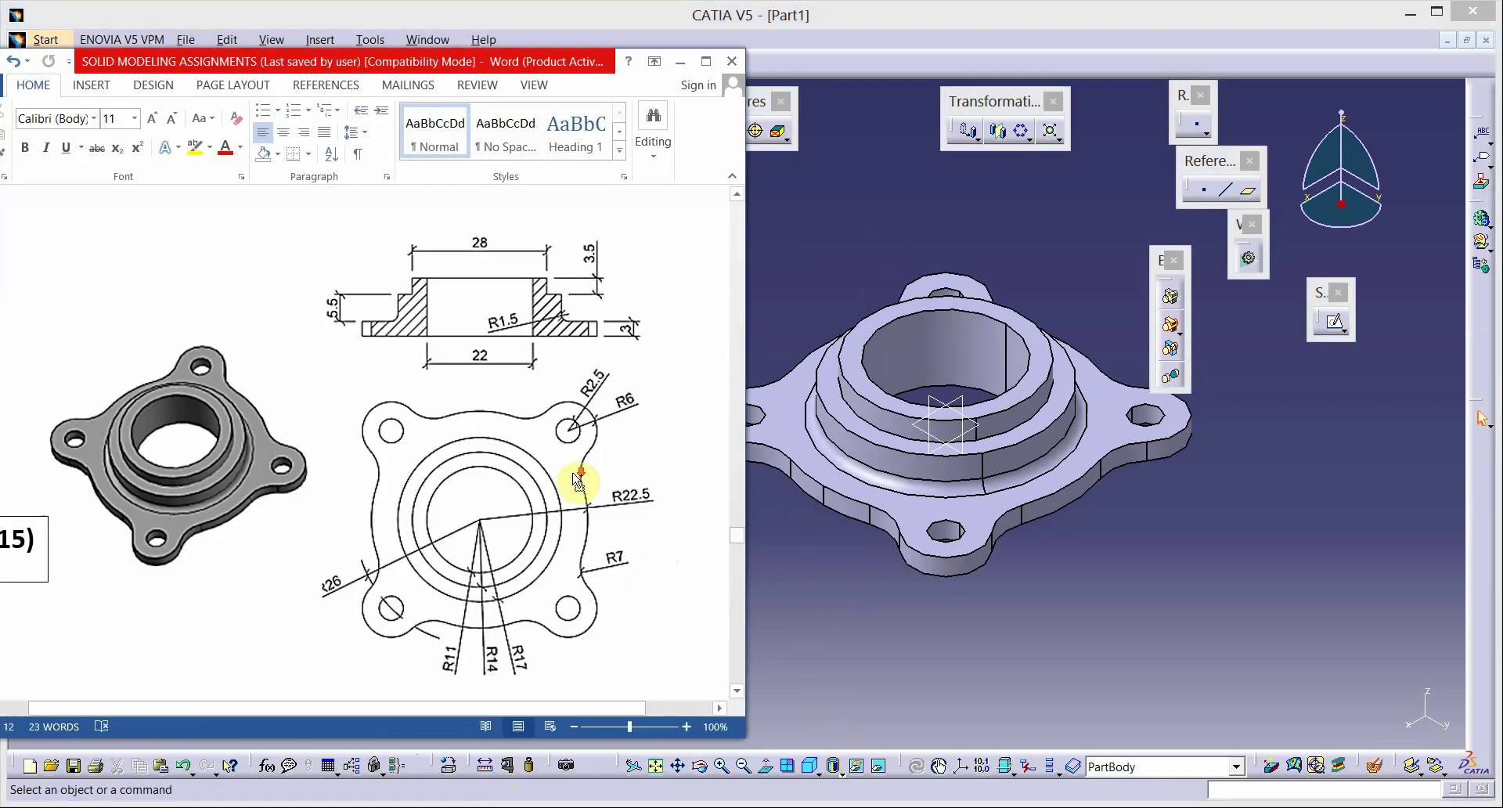